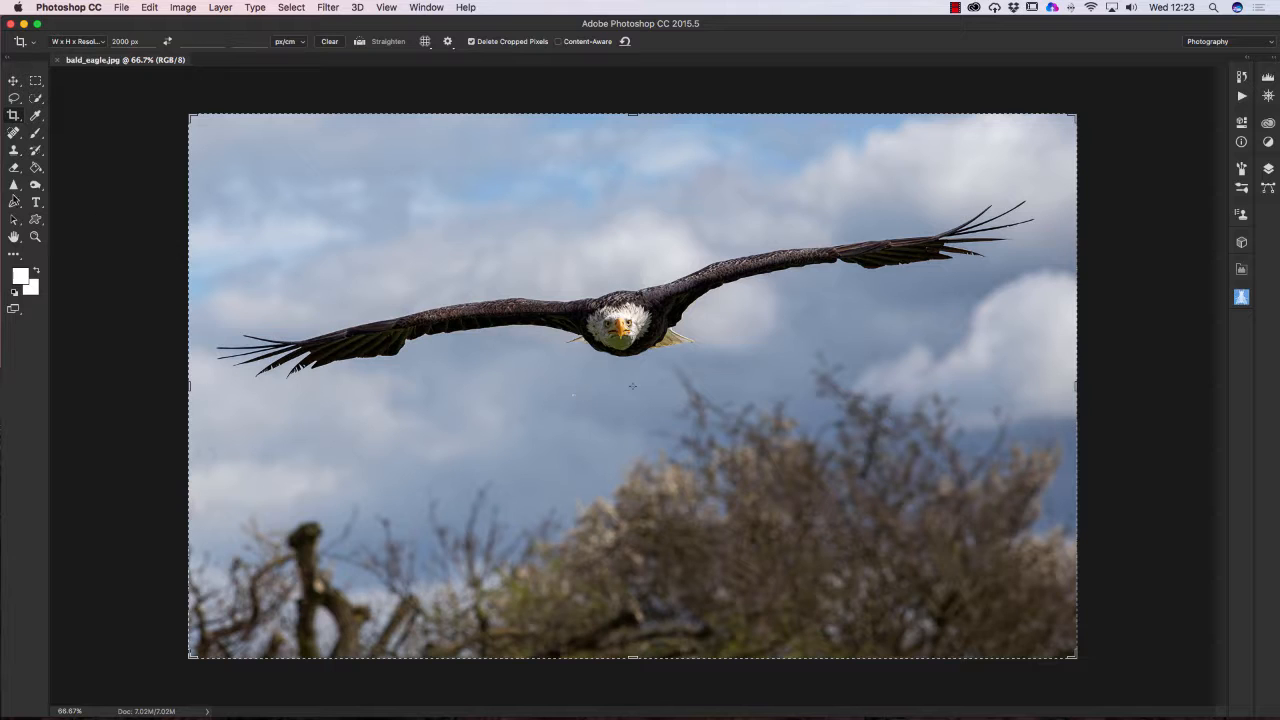
# - Duplicate the Background layer as "Background copy" within bald_eagle.jpg
pyautogui.click(14, 84)
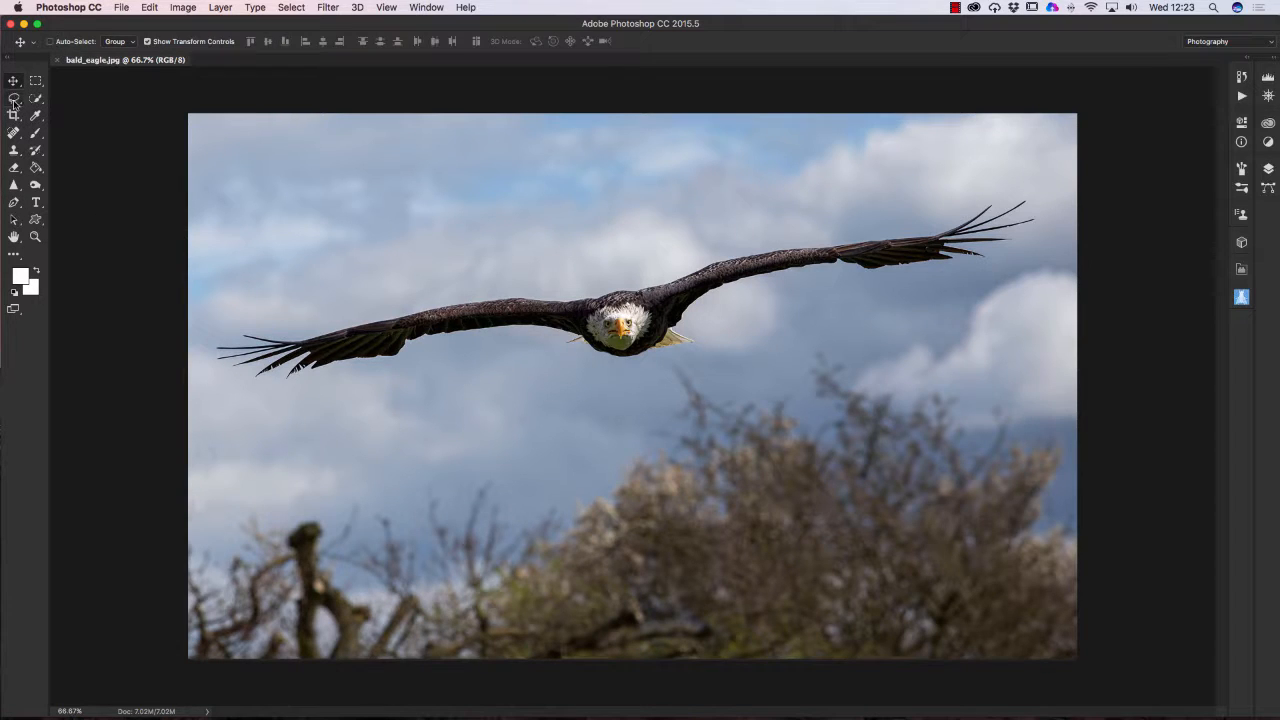
pyautogui.click(14, 97)
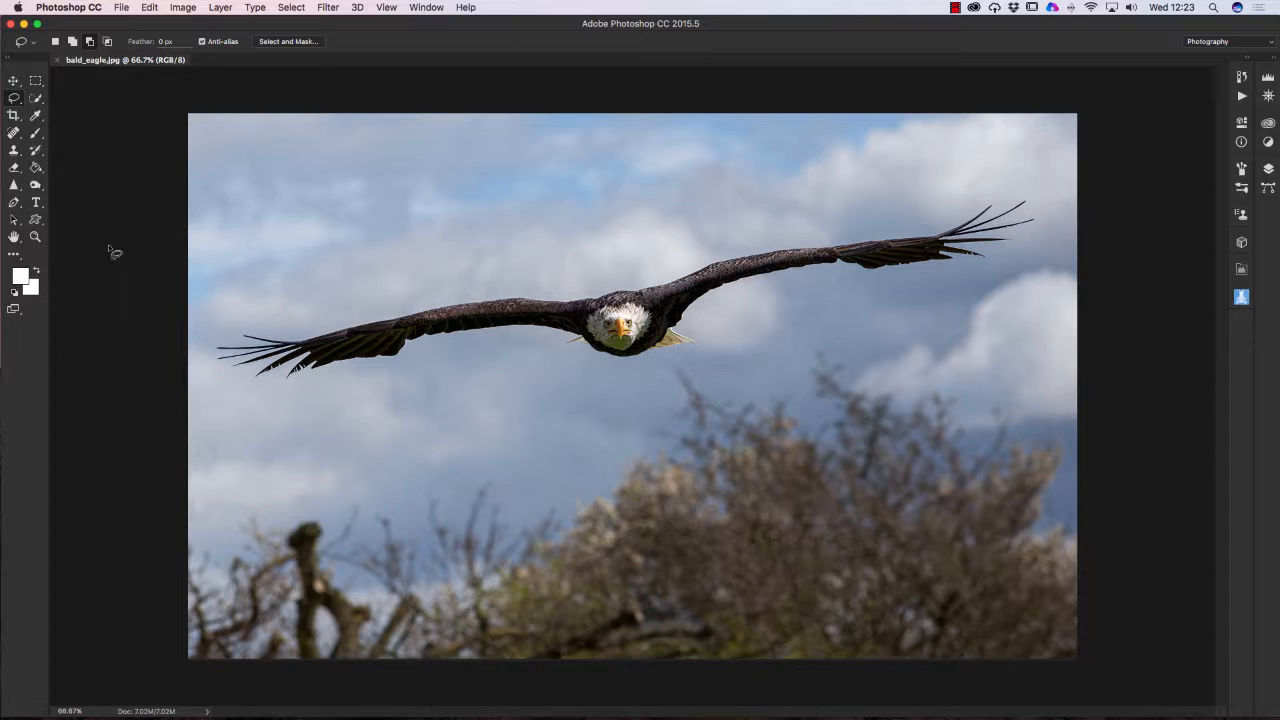
pyautogui.doubleClick(14, 238)
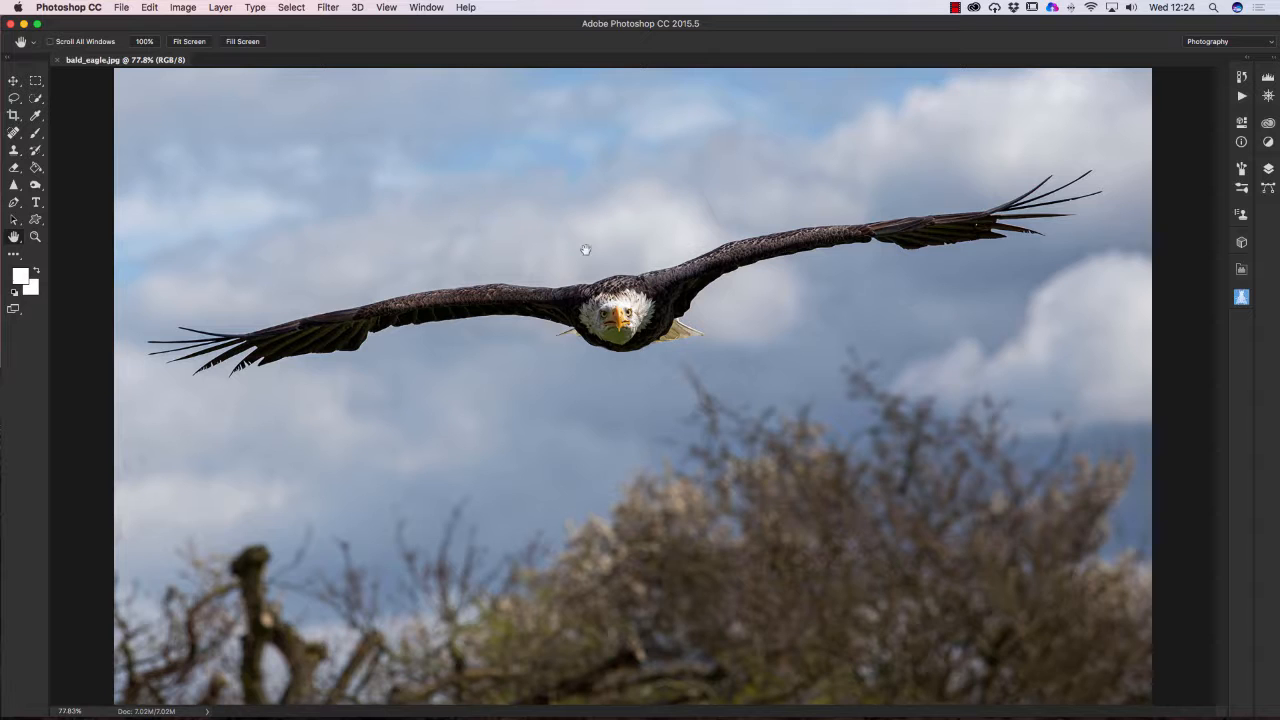
pyautogui.click(1268, 172)
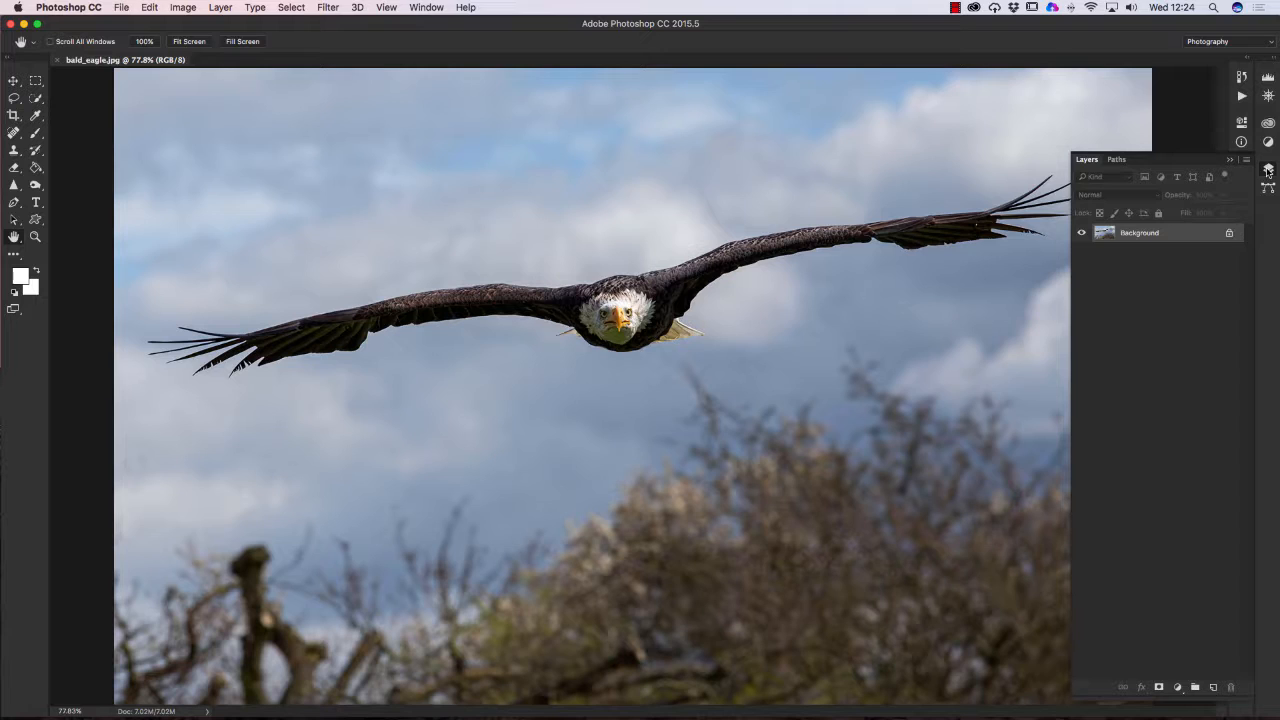
pyautogui.rightClick(1145, 233)
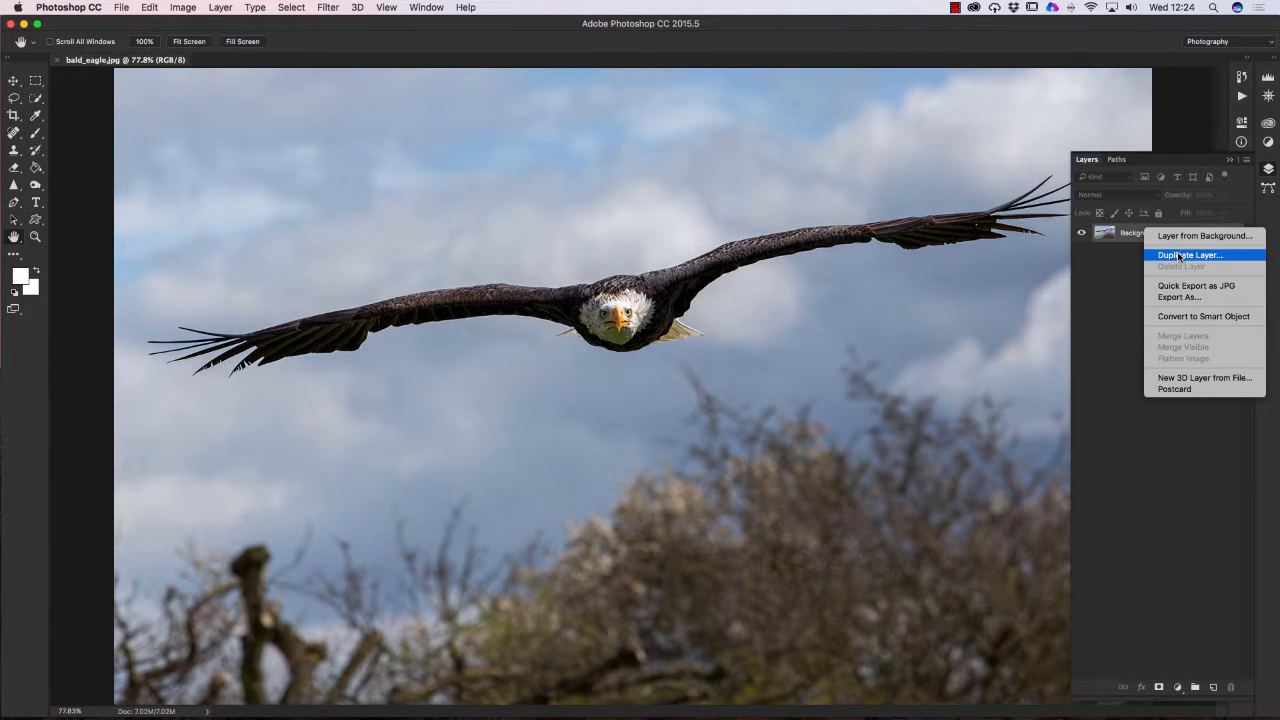
pyautogui.click(1182, 255)
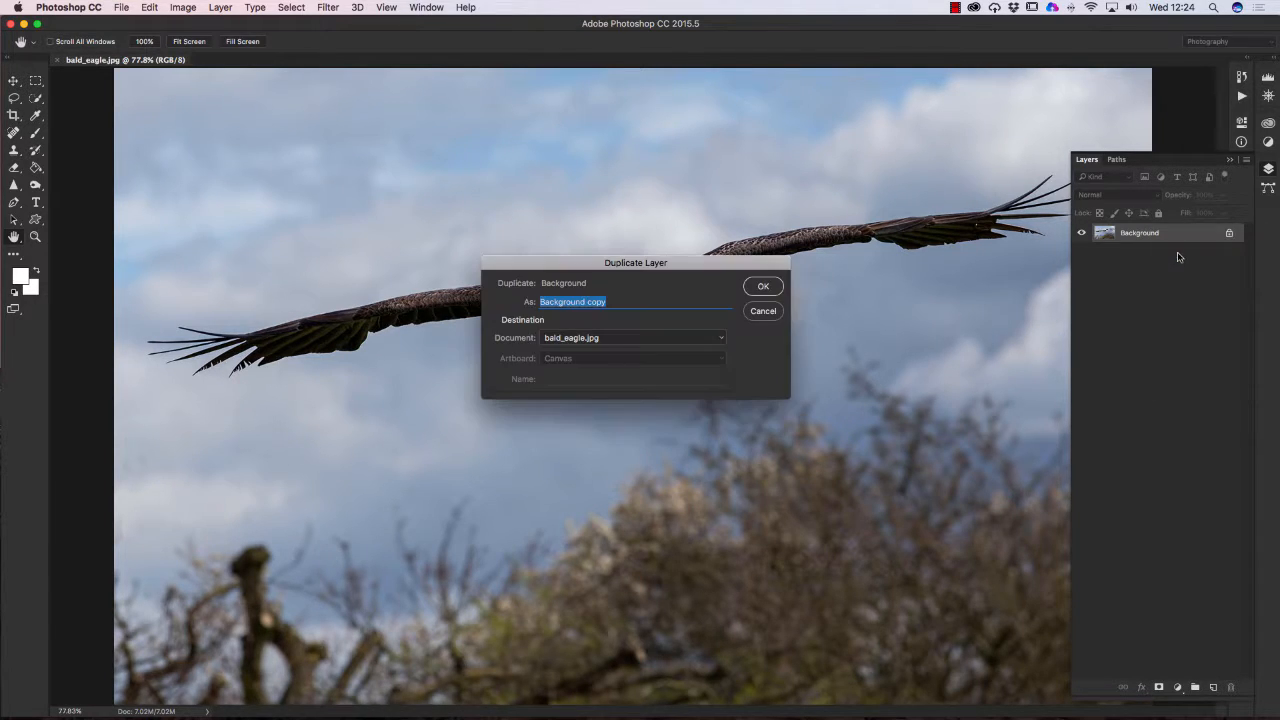
pyautogui.click(763, 286)
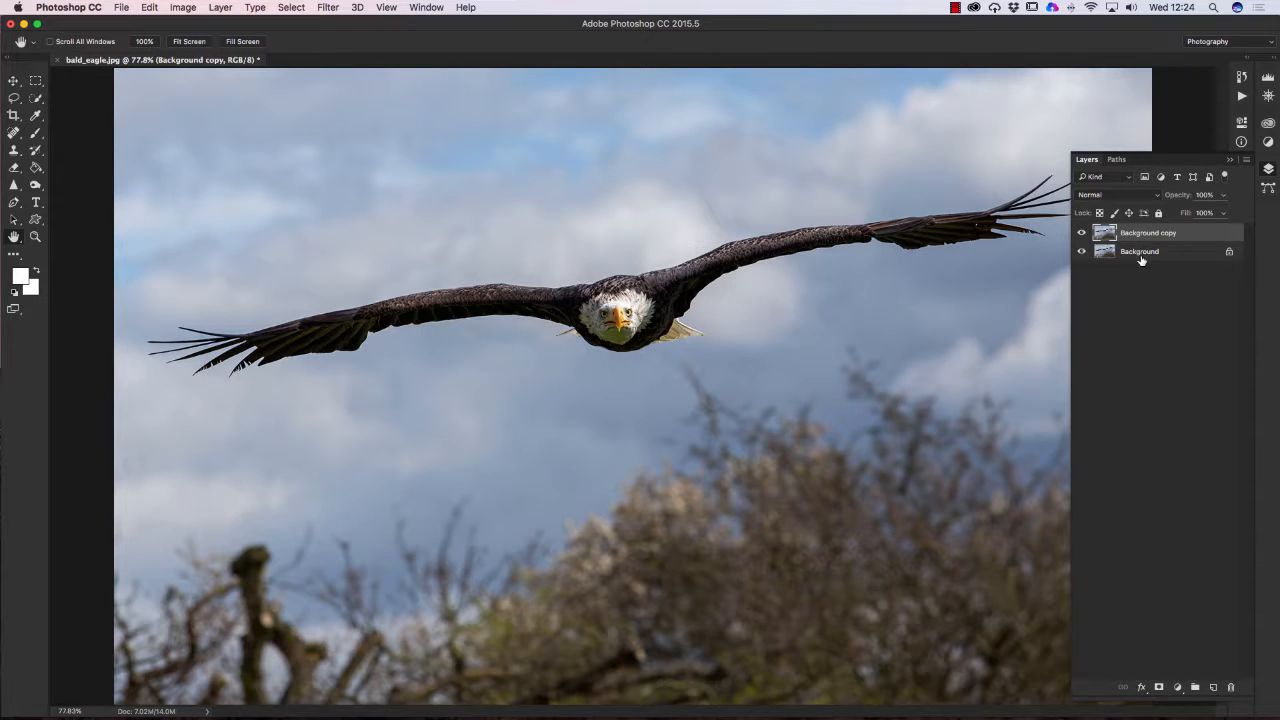
pyautogui.click(1231, 161)
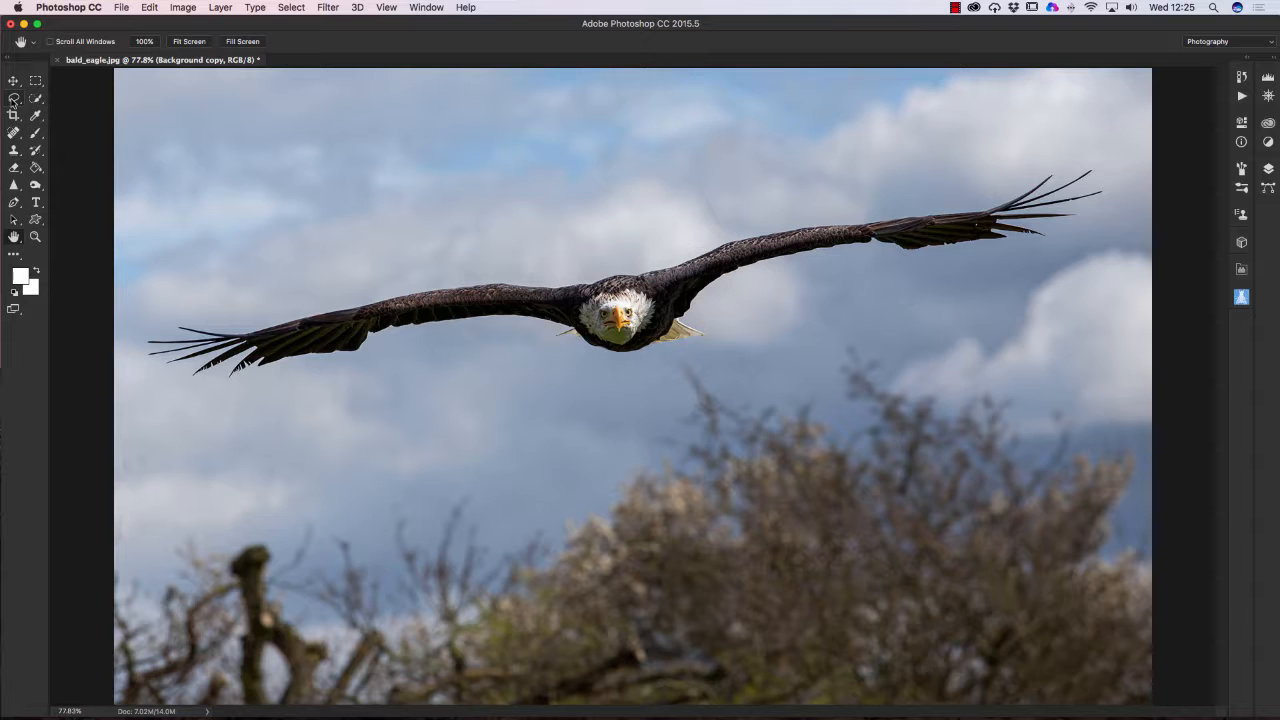
# - Draw a loose Lasso selection around the whole eagle and invert it to clear the surrounding image from the Background copy layer
pyautogui.click(13, 98)
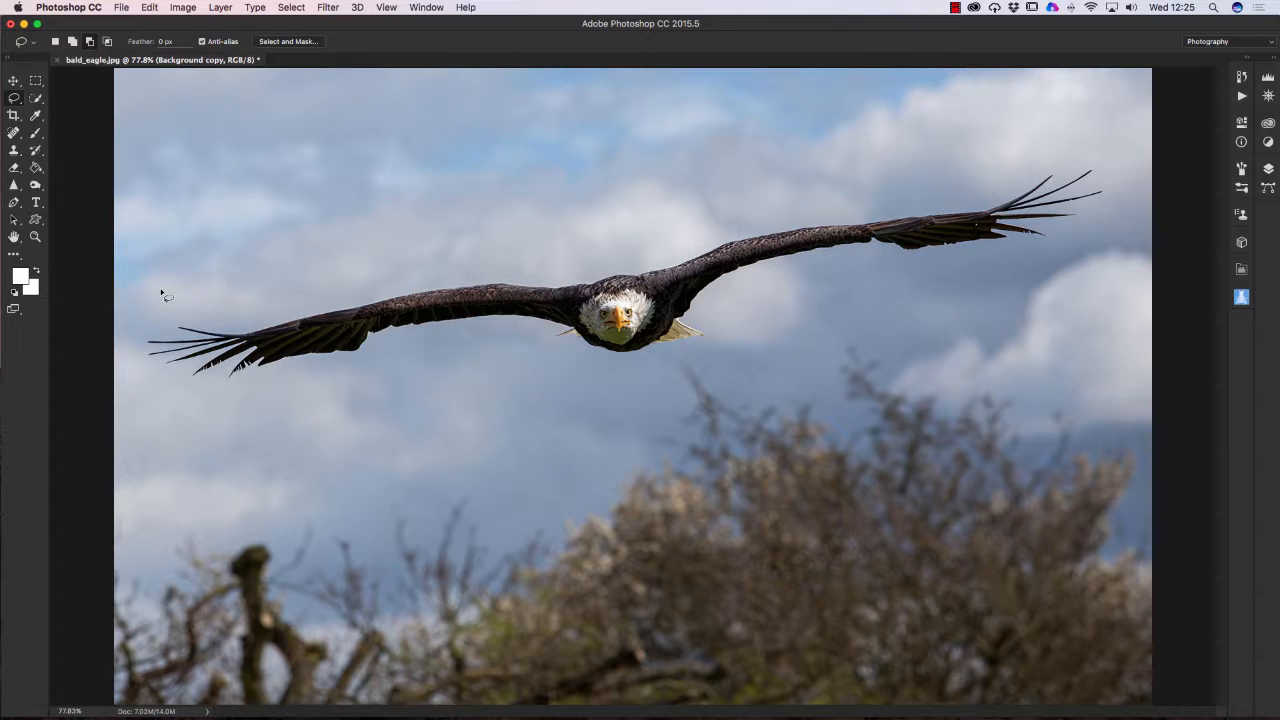
pyautogui.moveTo(194, 307)
pyautogui.mouseDown()
pyautogui.moveTo(133, 329)
pyautogui.moveTo(129, 358)
pyautogui.moveTo(187, 420)
pyautogui.moveTo(251, 426)
pyautogui.moveTo(518, 386)
pyautogui.moveTo(616, 389)
pyautogui.moveTo(697, 356)
pyautogui.moveTo(796, 366)
pyautogui.moveTo(846, 330)
pyautogui.moveTo(922, 326)
pyautogui.moveTo(971, 303)
pyautogui.moveTo(1131, 192)
pyautogui.moveTo(1134, 165)
pyautogui.moveTo(1109, 135)
pyautogui.moveTo(747, 186)
pyautogui.moveTo(570, 195)
pyautogui.moveTo(235, 249)
pyautogui.moveTo(178, 305)
pyautogui.mouseUp()
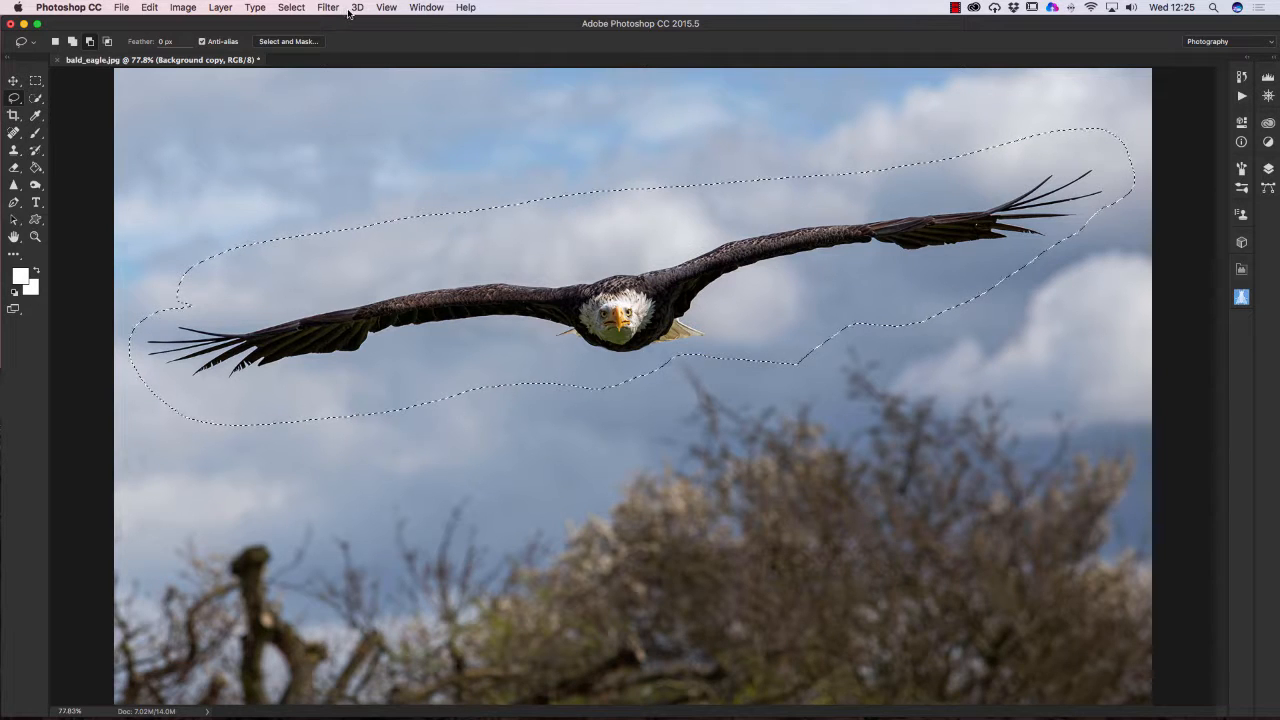
pyautogui.click(294, 8)
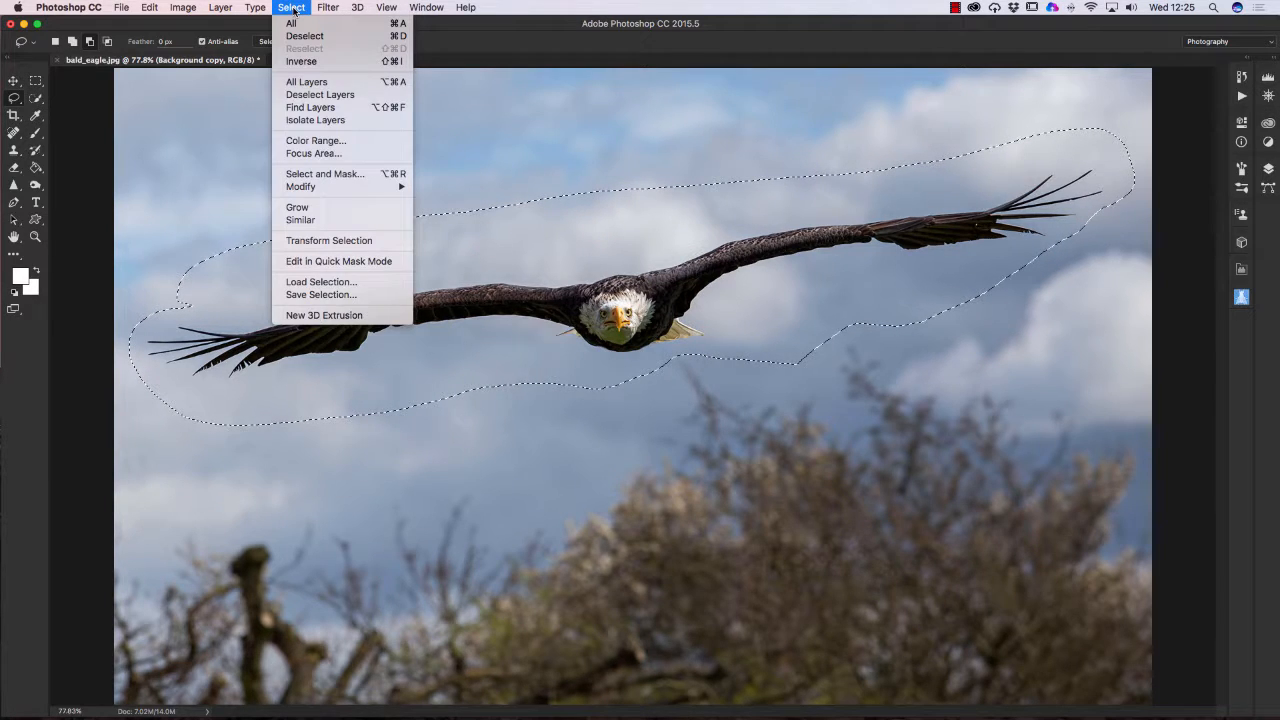
pyautogui.click(306, 63)
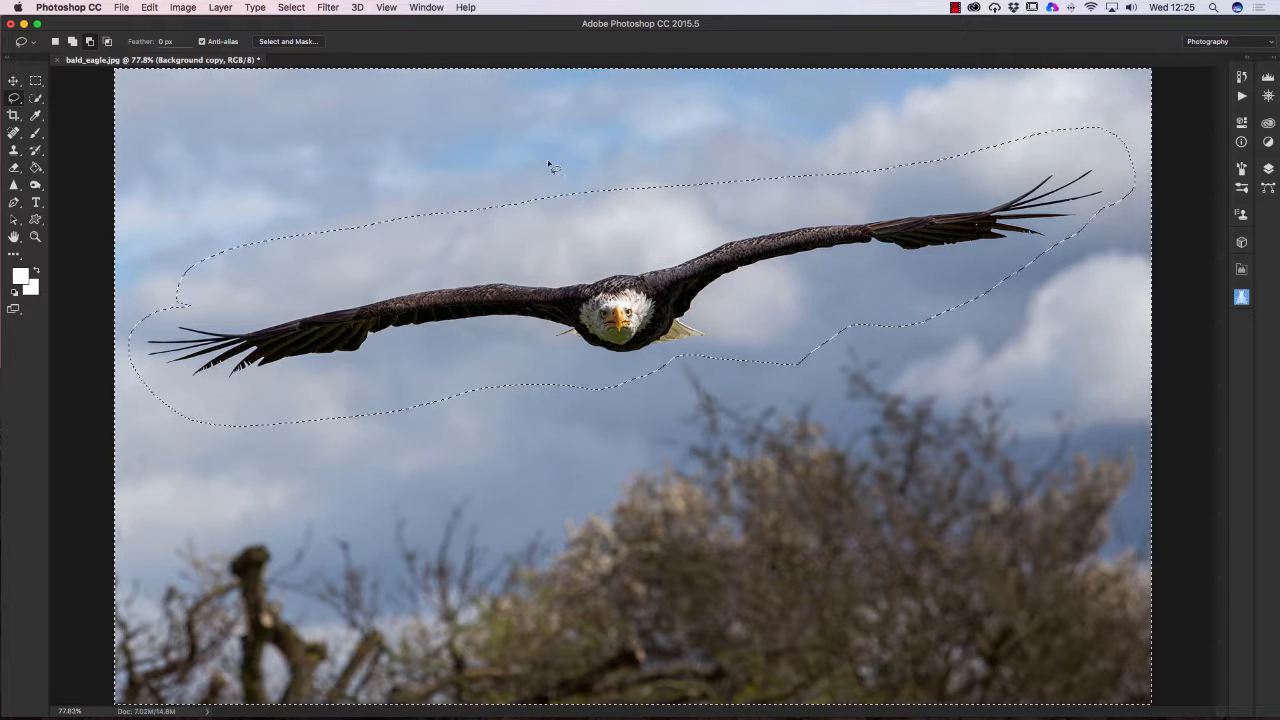
# - Hide the Background layer and deselect the current selection
pyautogui.click(1270, 169)
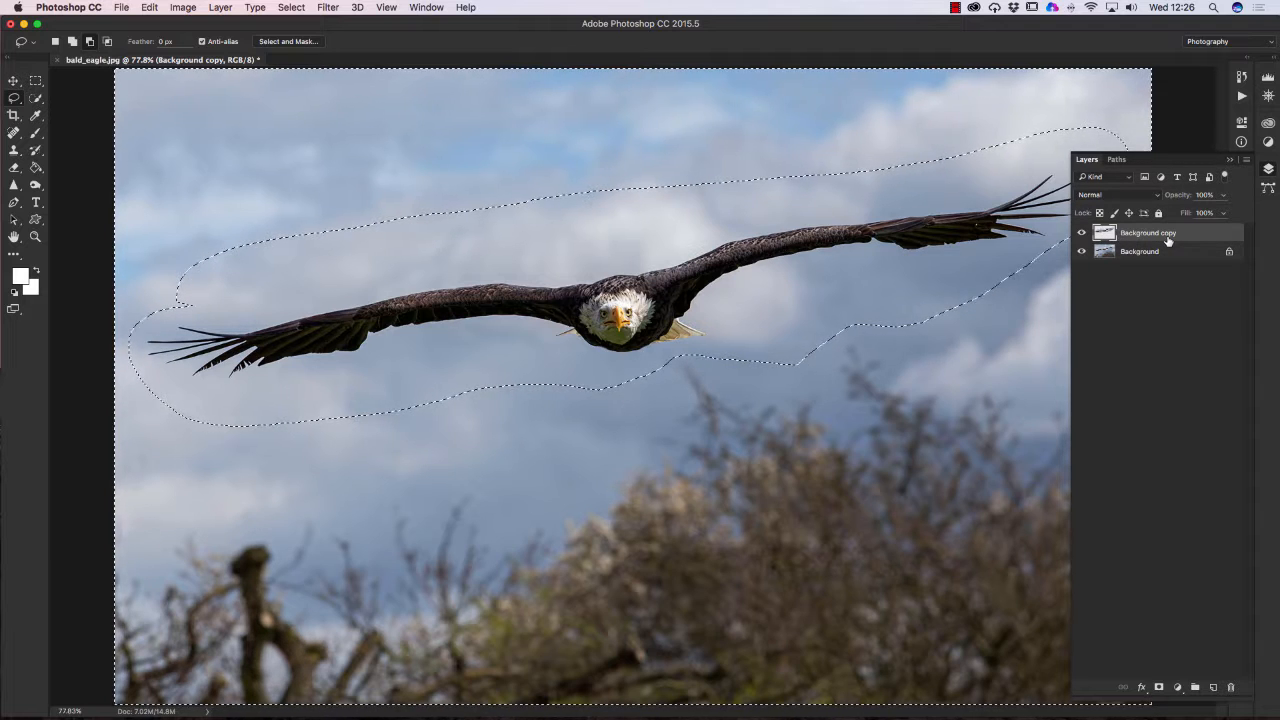
pyautogui.click(1082, 252)
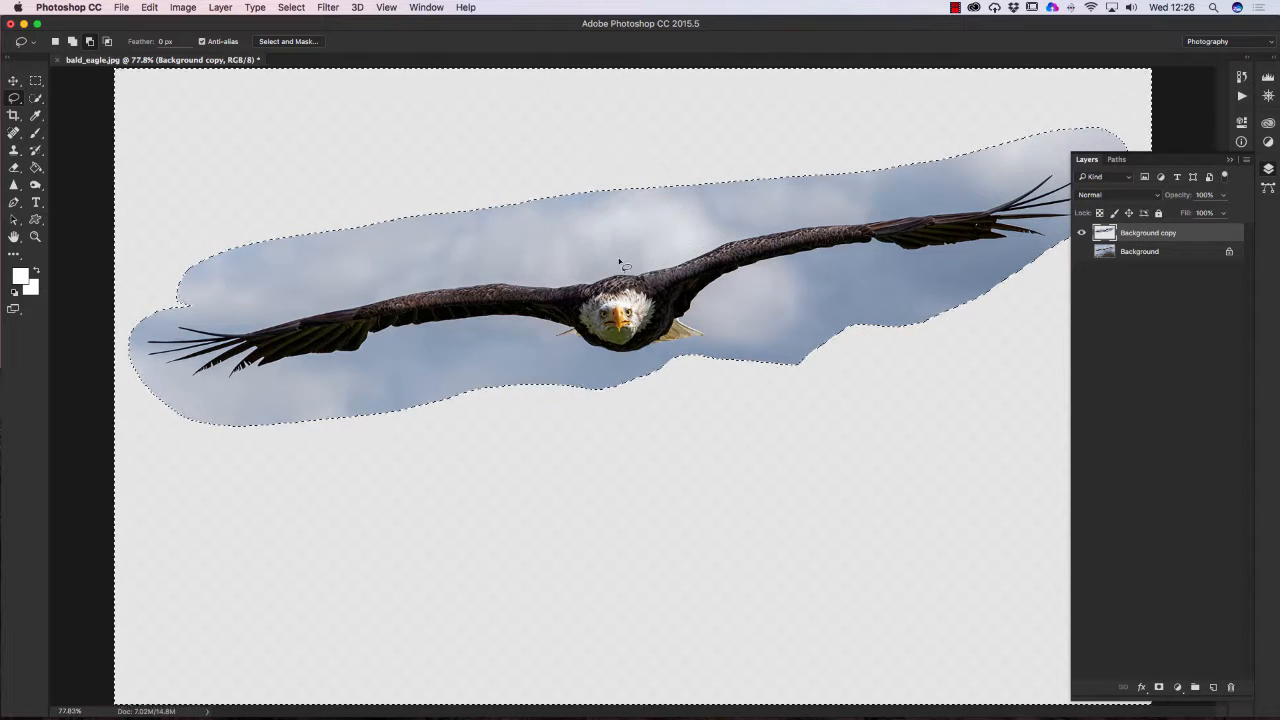
pyautogui.click(291, 7)
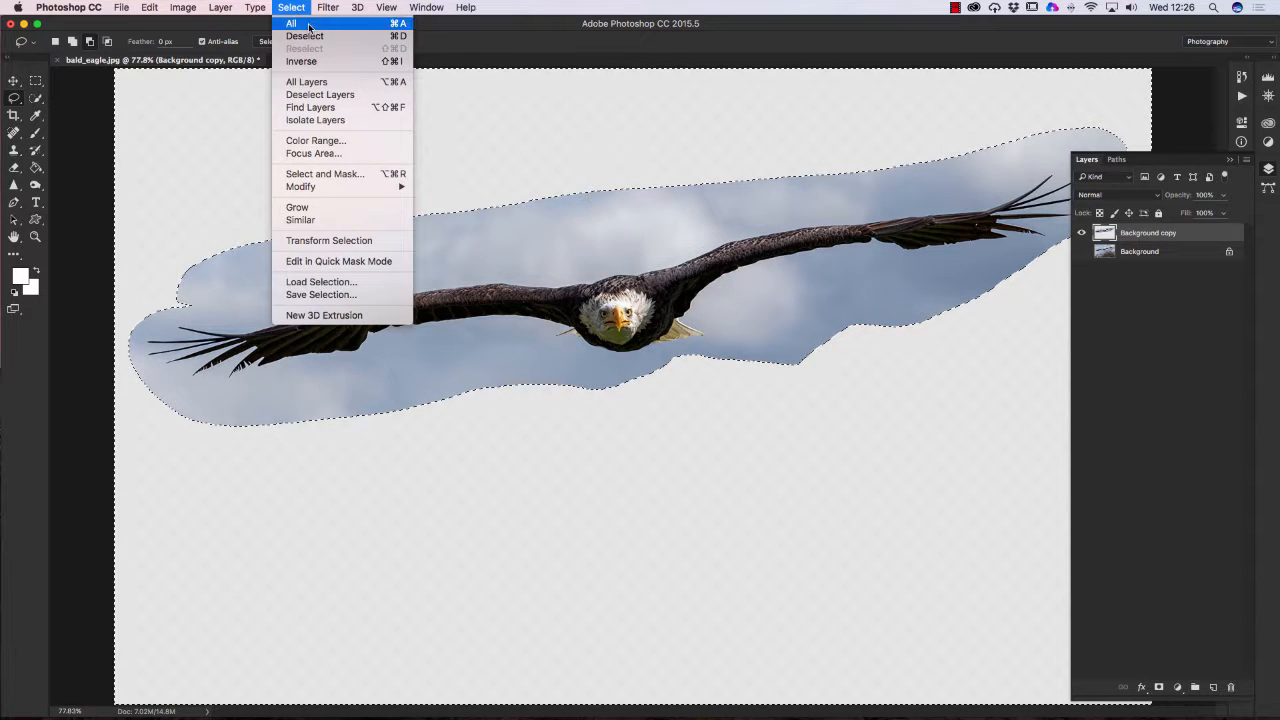
pyautogui.click(298, 37)
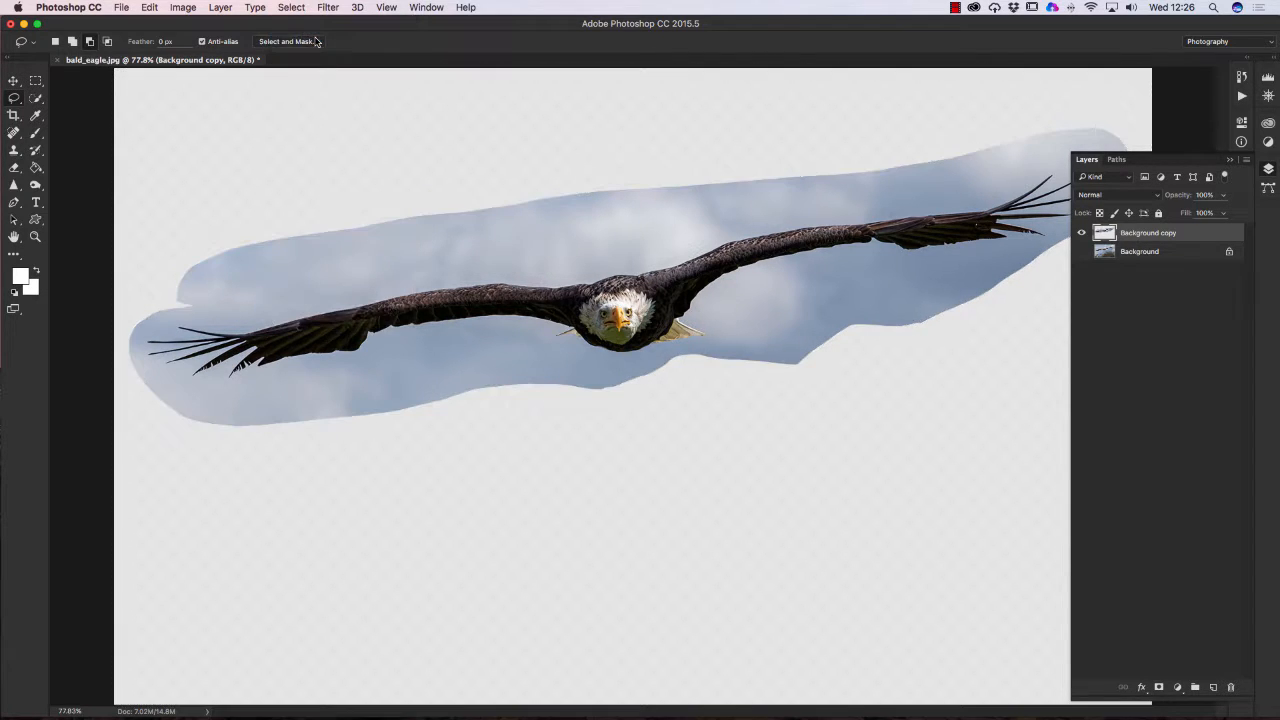
pyautogui.click(1230, 161)
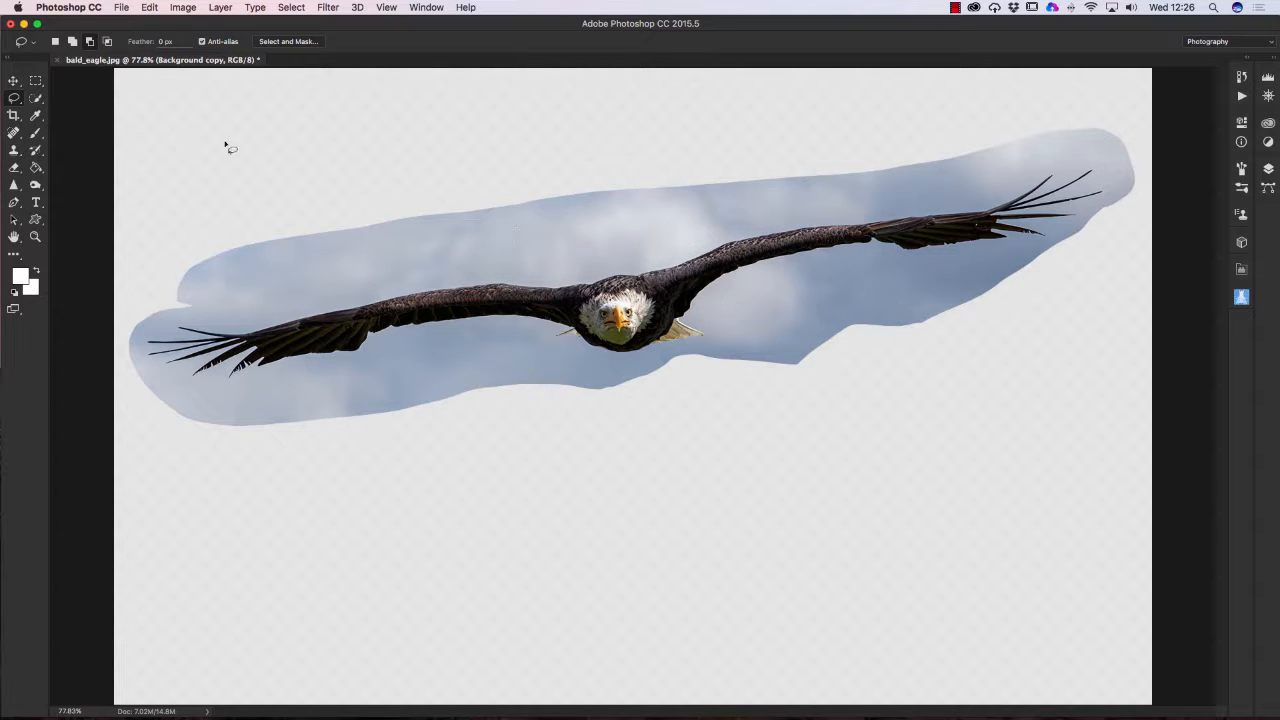
# - Select the remaining sky above and below the eagle's wings with the Quick Selection tool, starting a new selection
pyautogui.click(37, 100)
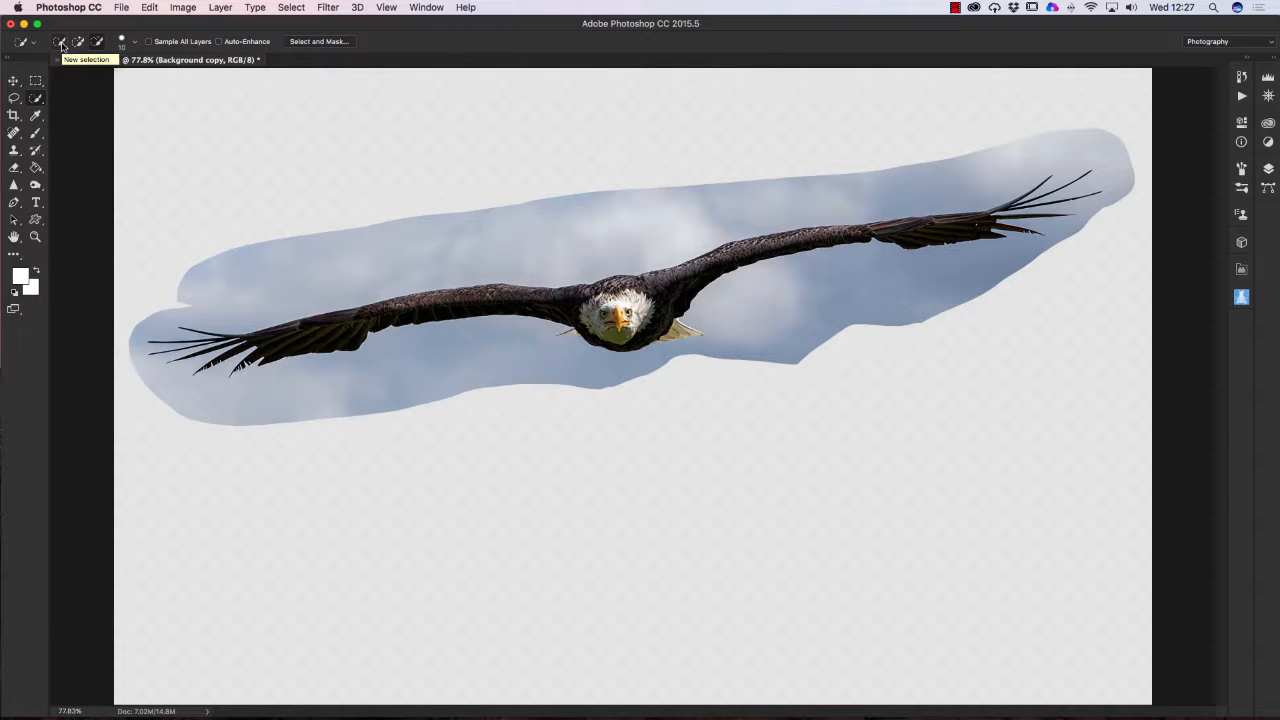
pyautogui.click(60, 42)
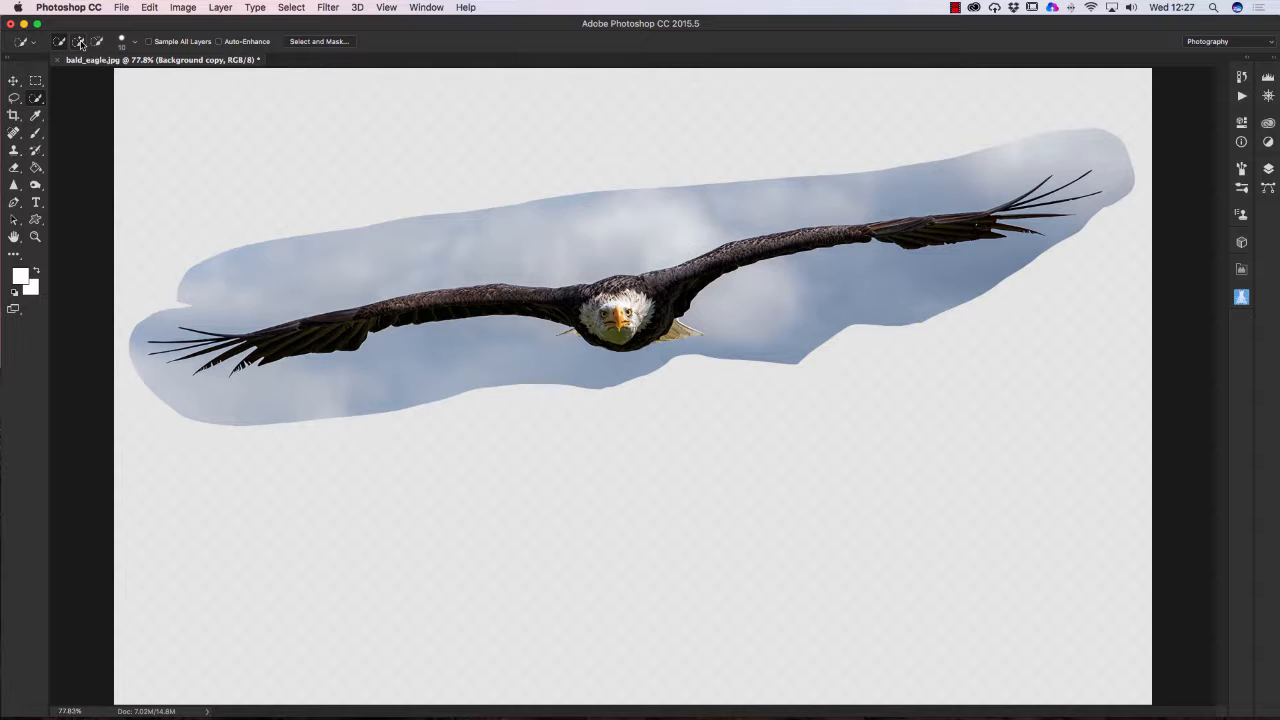
pyautogui.click(81, 43)
pyautogui.click(99, 43)
pyautogui.click(59, 43)
pyautogui.moveTo(200, 295)
pyautogui.mouseDown()
pyautogui.moveTo(440, 240)
pyautogui.moveTo(710, 243)
pyautogui.moveTo(706, 215)
pyautogui.moveTo(963, 165)
pyautogui.mouseUp()
pyautogui.moveTo(1111, 191)
pyautogui.mouseDown()
pyautogui.moveTo(1024, 259)
pyautogui.moveTo(908, 292)
pyautogui.mouseUp()
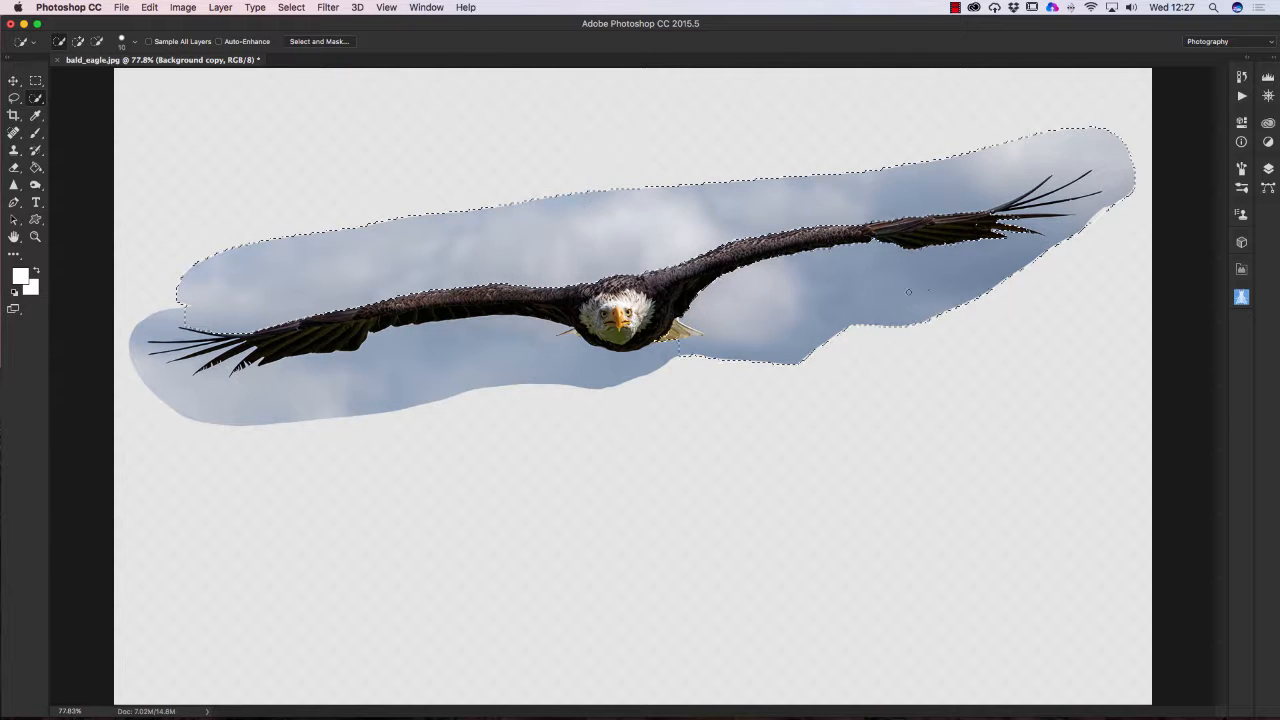
pyautogui.moveTo(738, 352); pyautogui.dragTo(572, 364)
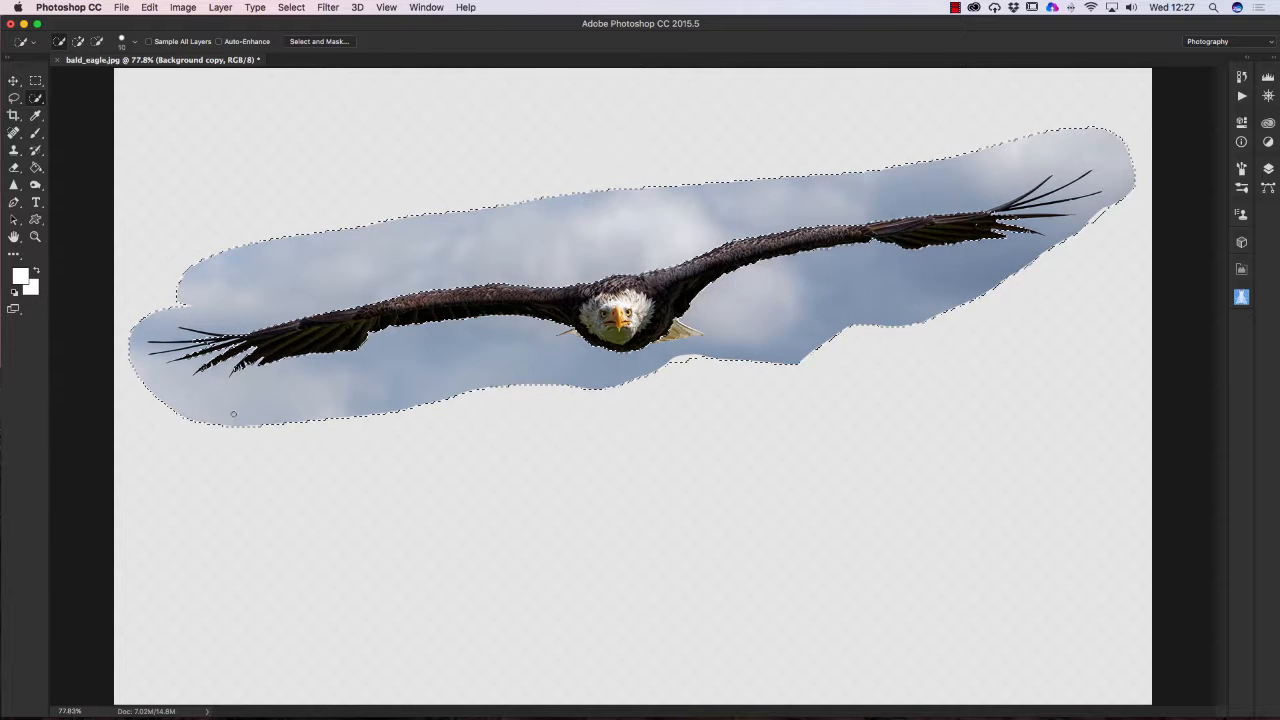
# - Try to extend the quick selection past the sky's edges into the surrounding transparent area
pyautogui.moveTo(163, 409)
pyautogui.mouseDown()
pyautogui.moveTo(120, 357)
pyautogui.moveTo(122, 290)
pyautogui.mouseUp()
pyautogui.moveTo(472, 204); pyautogui.dragTo(531, 206)
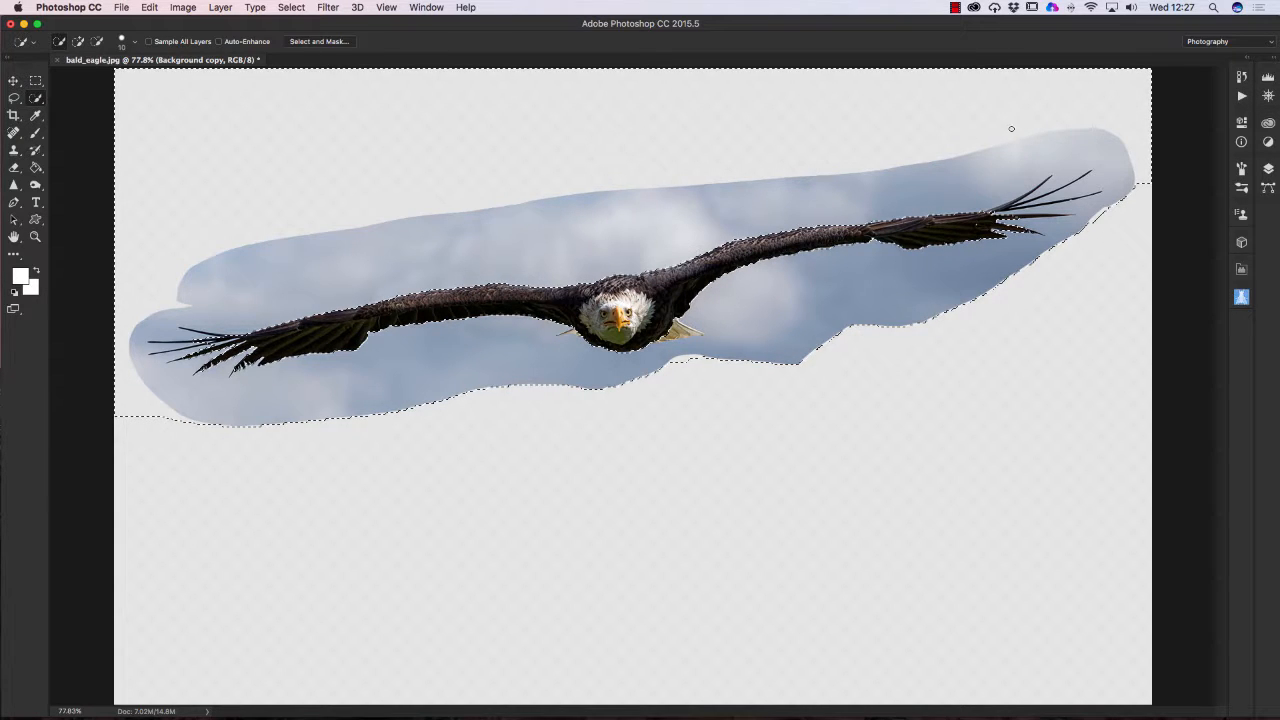
pyautogui.moveTo(1104, 238)
pyautogui.mouseDown()
pyautogui.moveTo(972, 316)
pyautogui.moveTo(821, 367)
pyautogui.mouseUp()
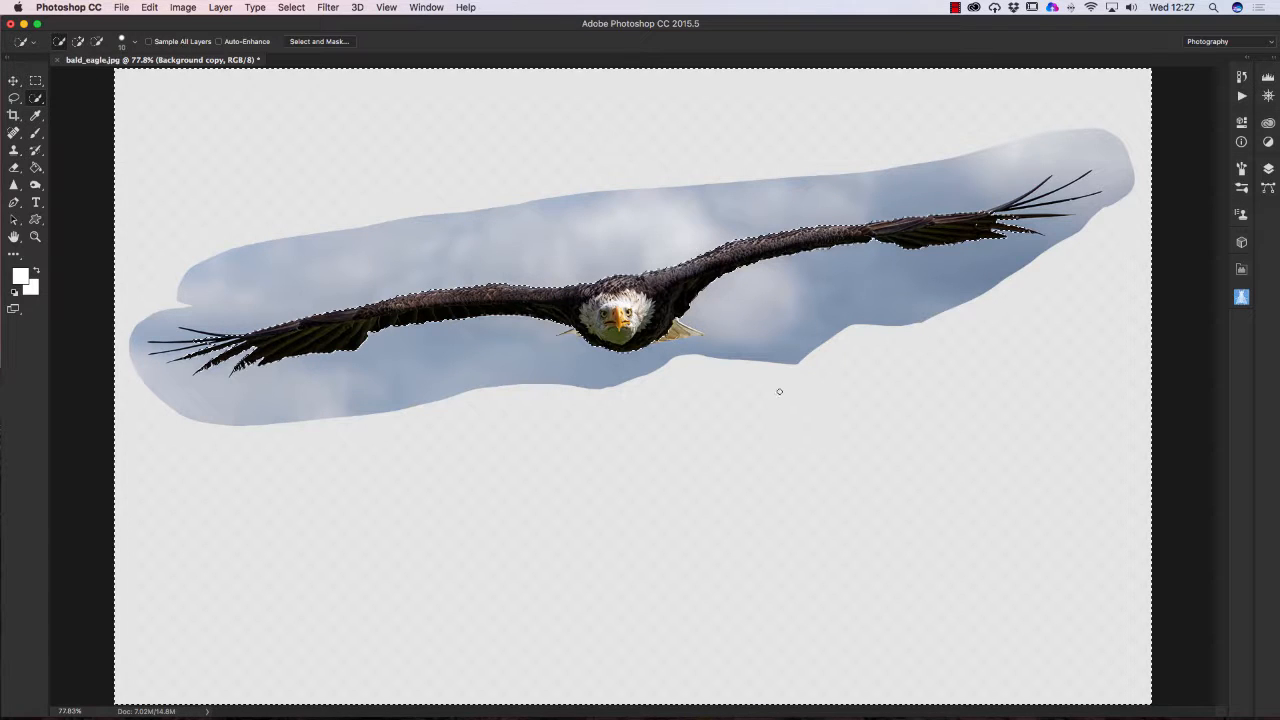
pyautogui.moveTo(756, 402); pyautogui.dragTo(754, 401)
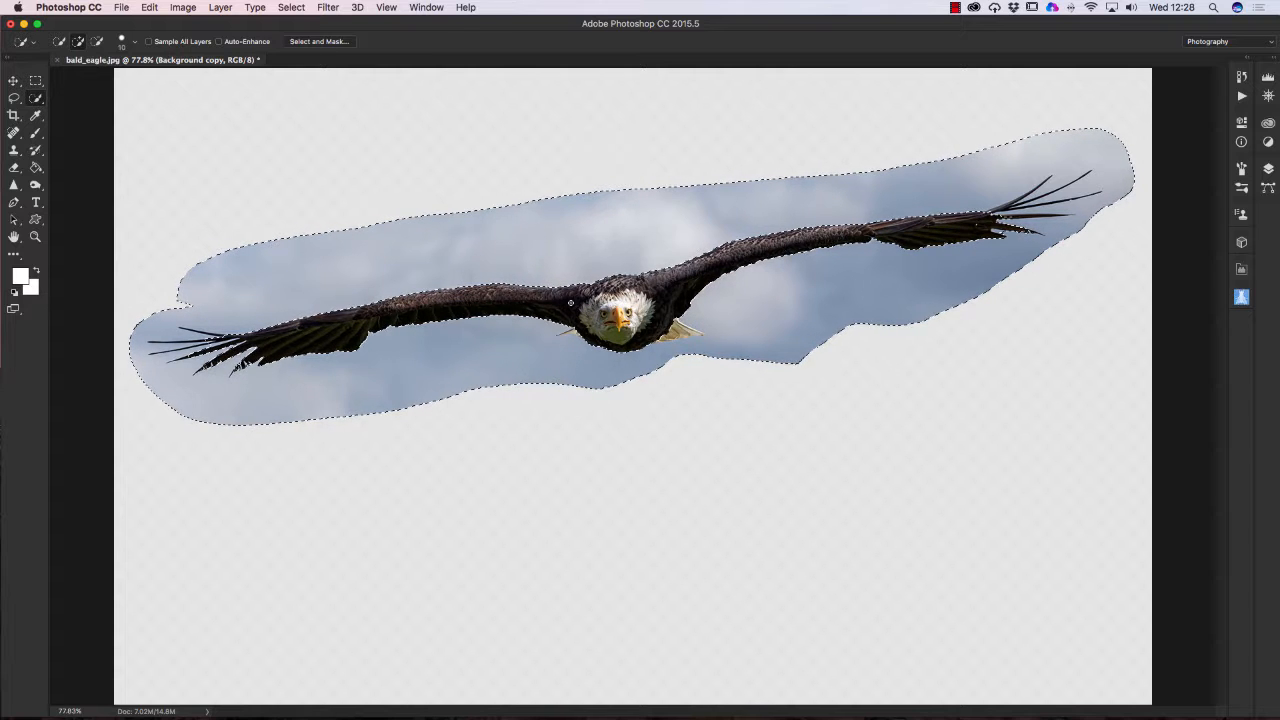
# - Invert the sky selection to isolate the eagle and preview it in Select and Mask with the On Layers view
pyautogui.click(291, 8)
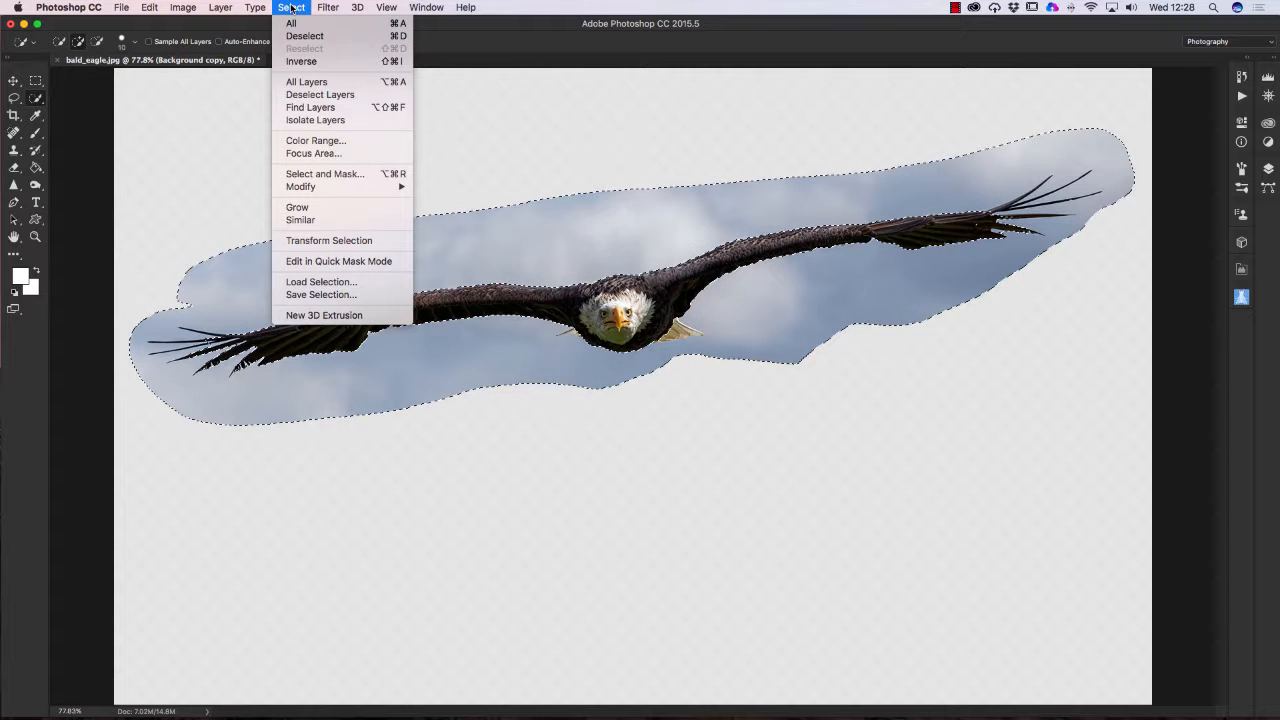
pyautogui.click(310, 63)
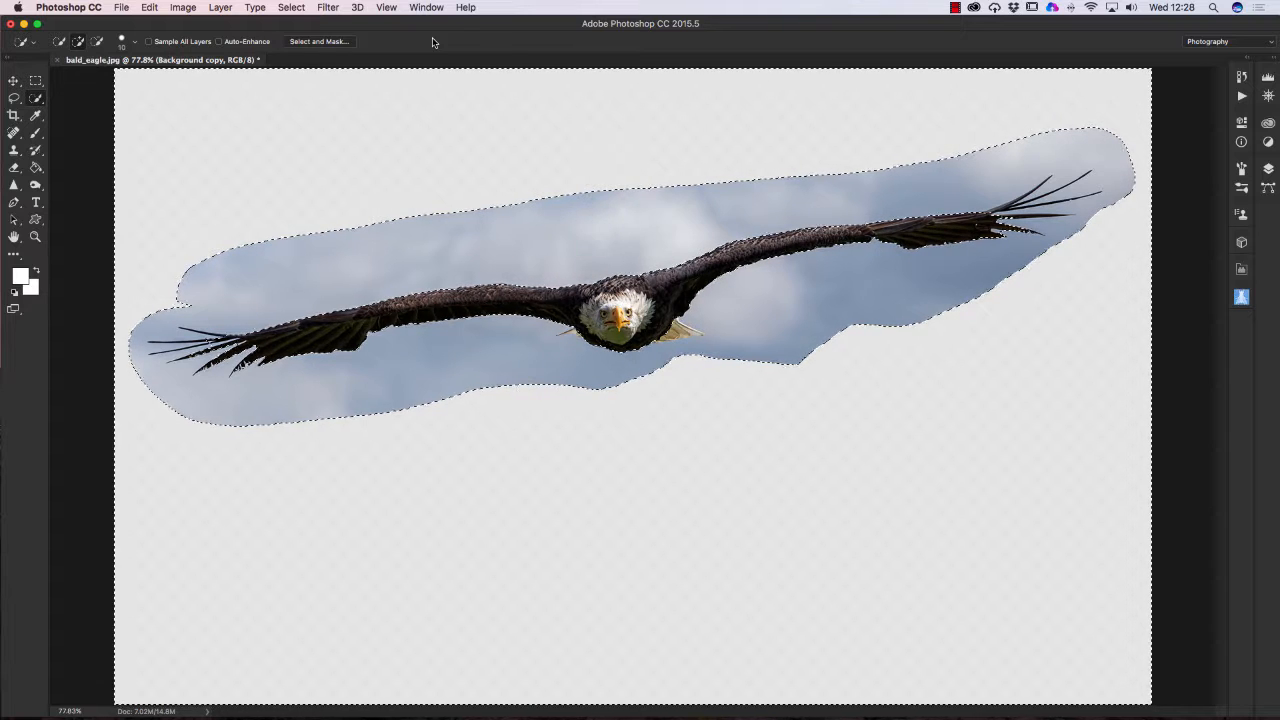
pyautogui.click(318, 42)
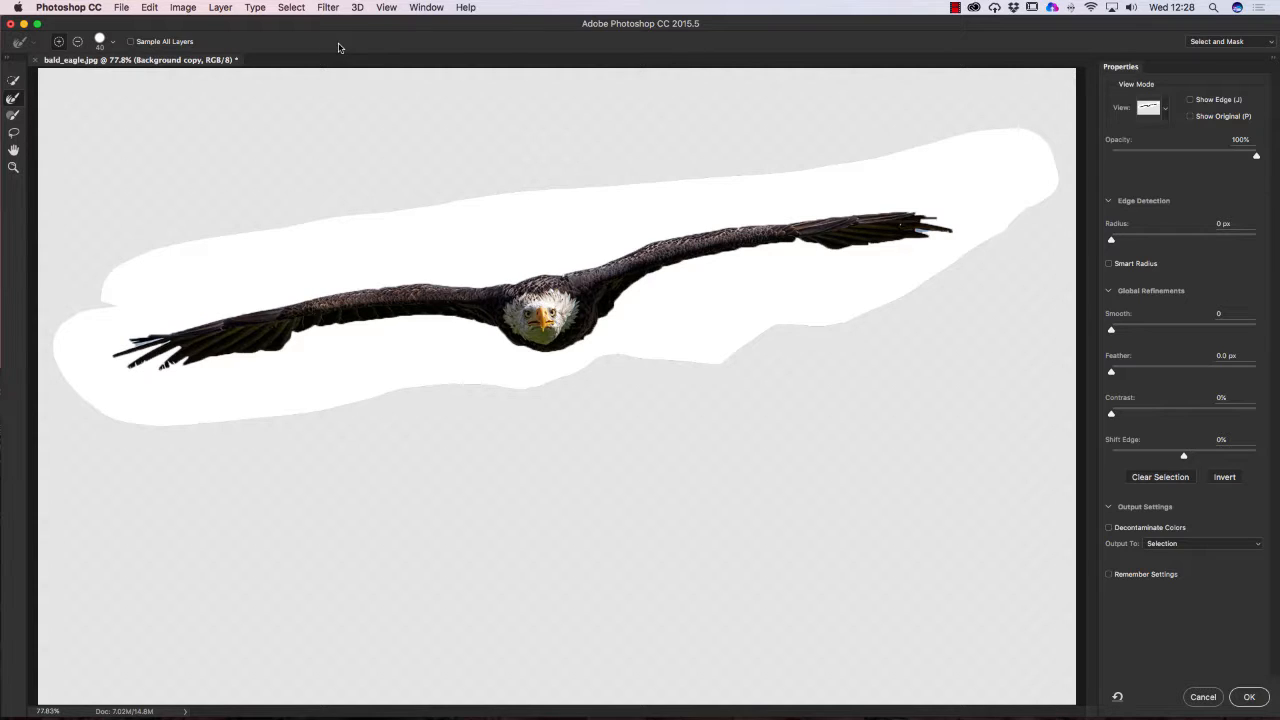
pyautogui.click(1166, 112)
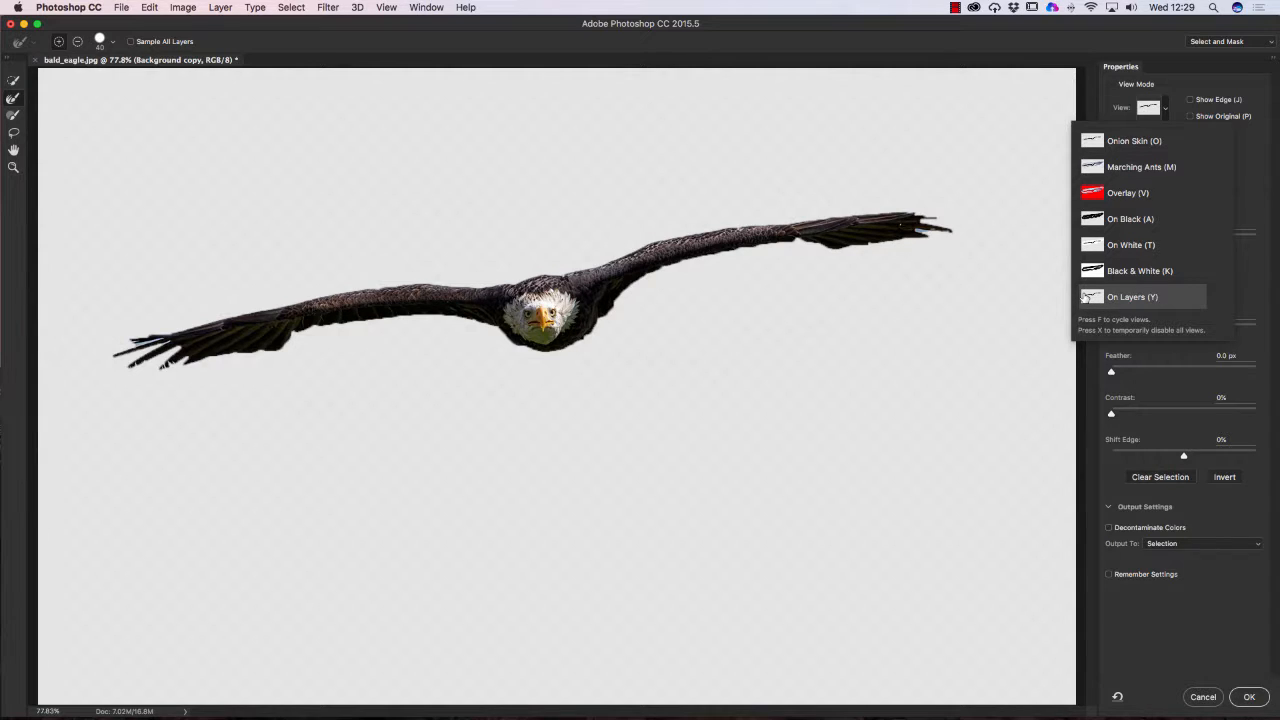
pyautogui.click(1191, 86)
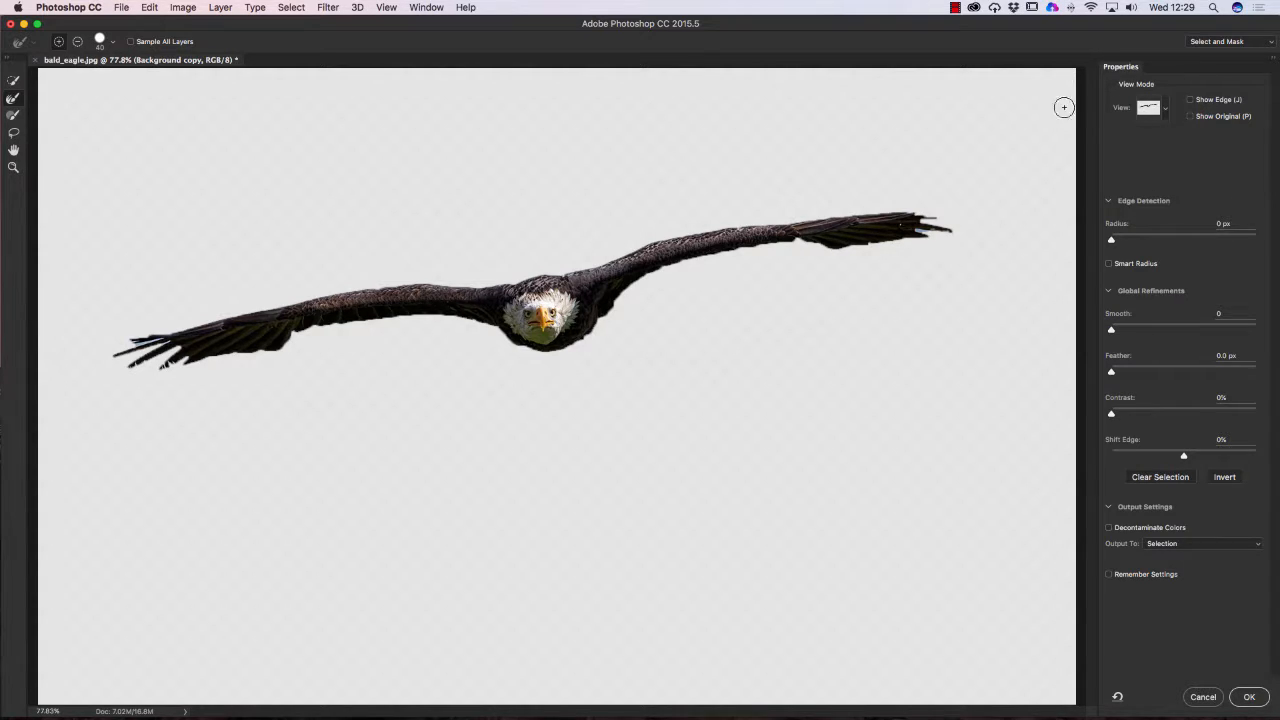
# - Paint over both wingtips and the tail feathers with the Refine Edge Brush at size 25 to recover the fine feather detail
pyautogui.click(12, 80)
pyautogui.press('[')
pyautogui.press(']')
pyautogui.press(']')
pyautogui.press(']')
pyautogui.press(']')
pyautogui.press(']')
pyautogui.press('[')
pyautogui.press('[')
pyautogui.press('[')
pyautogui.press('[')
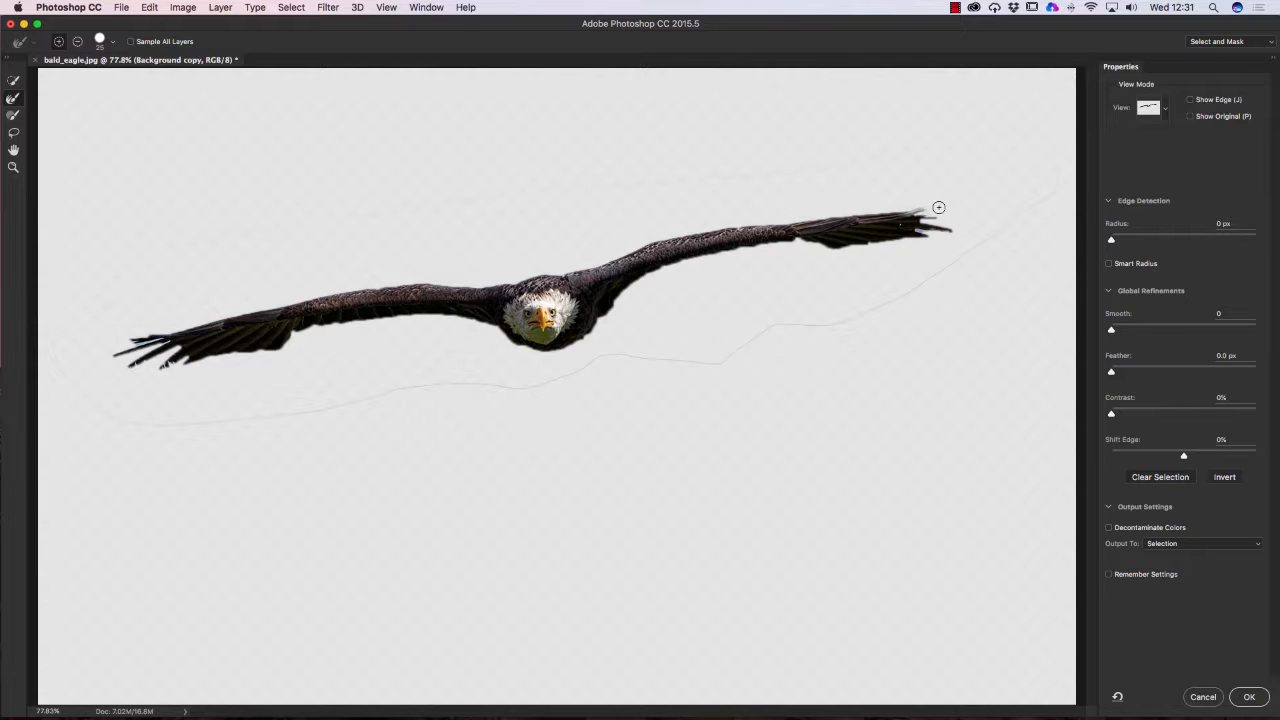
pyautogui.moveTo(938, 207)
pyautogui.mouseDown()
pyautogui.moveTo(973, 184)
pyautogui.moveTo(933, 211)
pyautogui.moveTo(996, 211)
pyautogui.moveTo(960, 197)
pyautogui.moveTo(974, 185)
pyautogui.moveTo(951, 192)
pyautogui.moveTo(937, 206)
pyautogui.moveTo(954, 193)
pyautogui.moveTo(942, 205)
pyautogui.moveTo(961, 209)
pyautogui.moveTo(919, 228)
pyautogui.moveTo(965, 233)
pyautogui.moveTo(907, 241)
pyautogui.moveTo(996, 219)
pyautogui.moveTo(959, 213)
pyautogui.moveTo(974, 177)
pyautogui.moveTo(935, 211)
pyautogui.moveTo(999, 184)
pyautogui.moveTo(959, 232)
pyautogui.moveTo(1000, 207)
pyautogui.moveTo(993, 216)
pyautogui.moveTo(992, 184)
pyautogui.moveTo(942, 185)
pyautogui.moveTo(988, 169)
pyautogui.moveTo(966, 231)
pyautogui.moveTo(919, 242)
pyautogui.mouseUp()
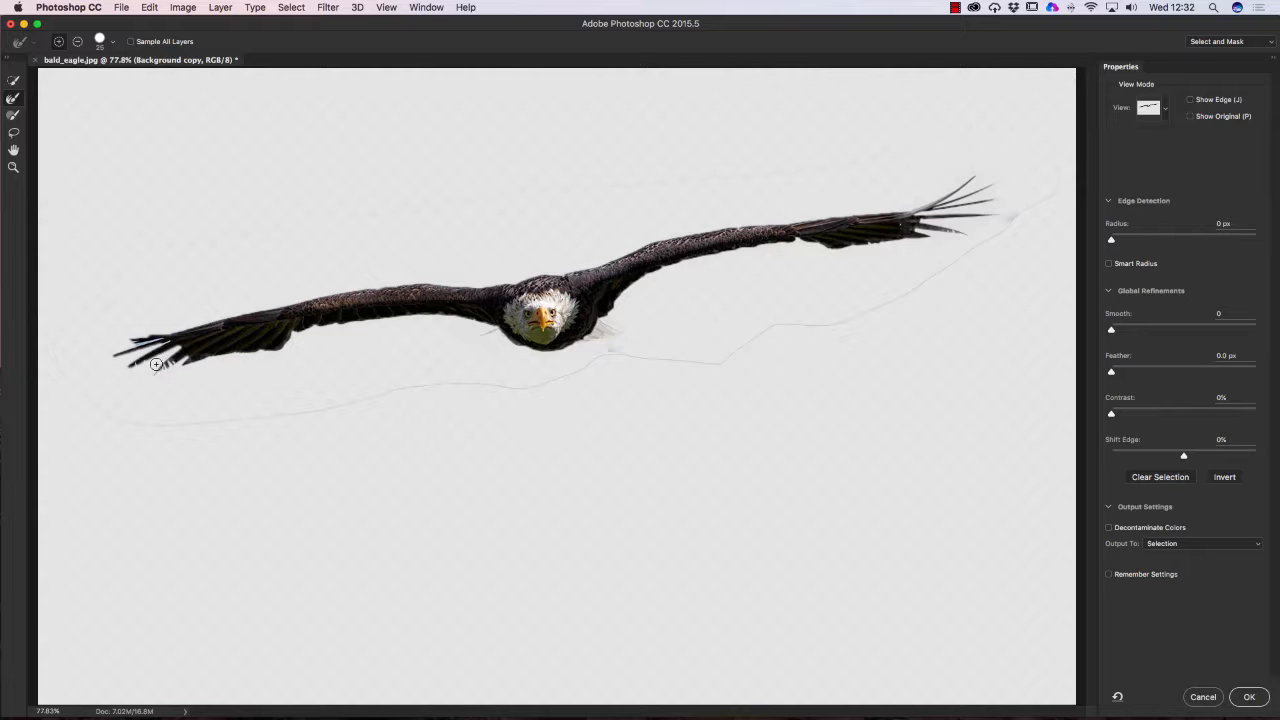
pyautogui.moveTo(162, 370)
pyautogui.mouseDown()
pyautogui.moveTo(99, 369)
pyautogui.moveTo(141, 340)
pyautogui.moveTo(109, 339)
pyautogui.moveTo(143, 337)
pyautogui.moveTo(85, 339)
pyautogui.moveTo(103, 351)
pyautogui.moveTo(90, 360)
pyautogui.moveTo(99, 351)
pyautogui.moveTo(52, 349)
pyautogui.moveTo(93, 350)
pyautogui.moveTo(53, 361)
pyautogui.moveTo(106, 367)
pyautogui.moveTo(172, 361)
pyautogui.moveTo(153, 377)
pyautogui.moveTo(69, 367)
pyautogui.moveTo(126, 337)
pyautogui.moveTo(99, 328)
pyautogui.moveTo(161, 329)
pyautogui.moveTo(67, 331)
pyautogui.moveTo(250, 303)
pyautogui.mouseUp()
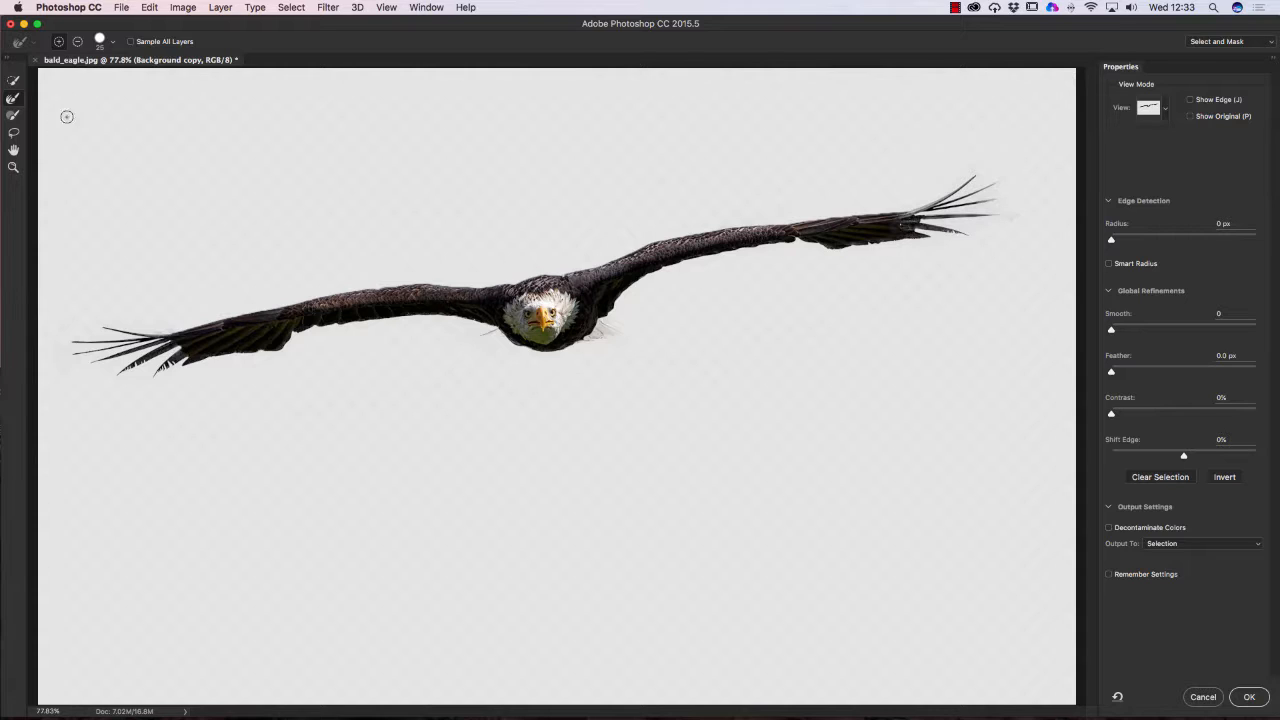
# - Apply the refined edges with output to Selection and reopen the selection in Select and Mask
pyautogui.click(12, 117)
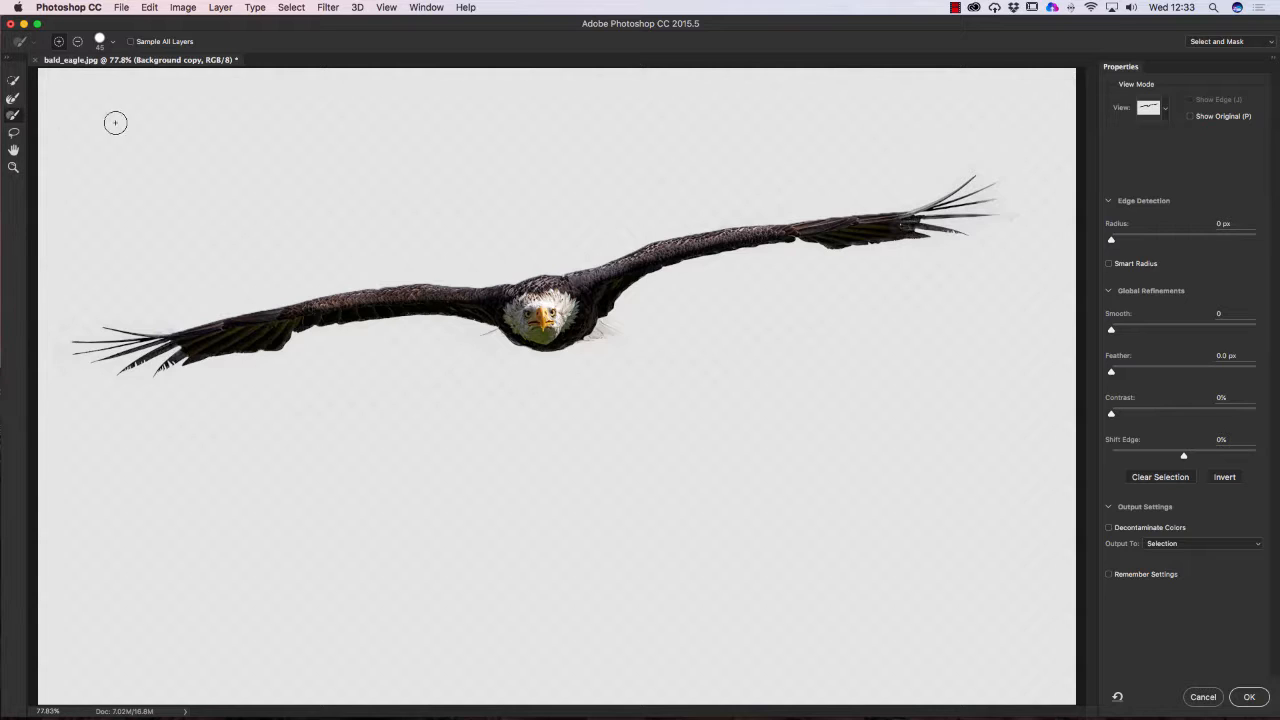
pyautogui.click(78, 43)
pyautogui.click(1250, 697)
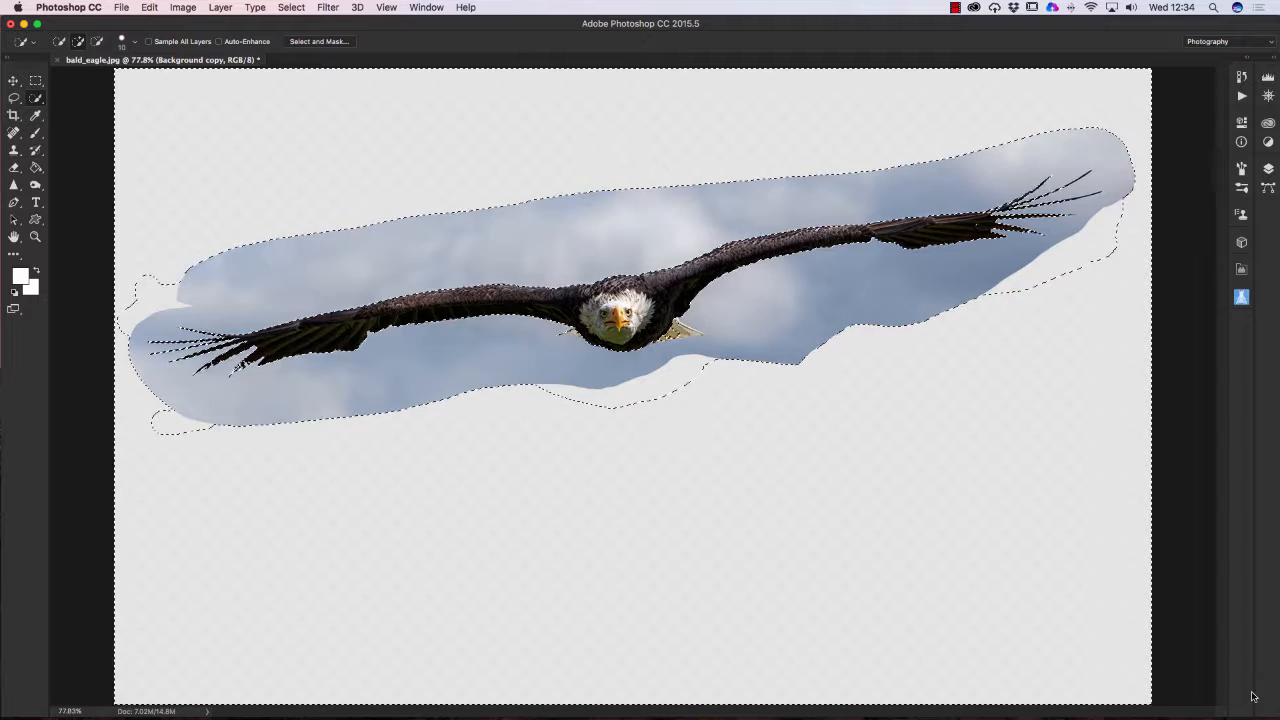
pyautogui.click(313, 42)
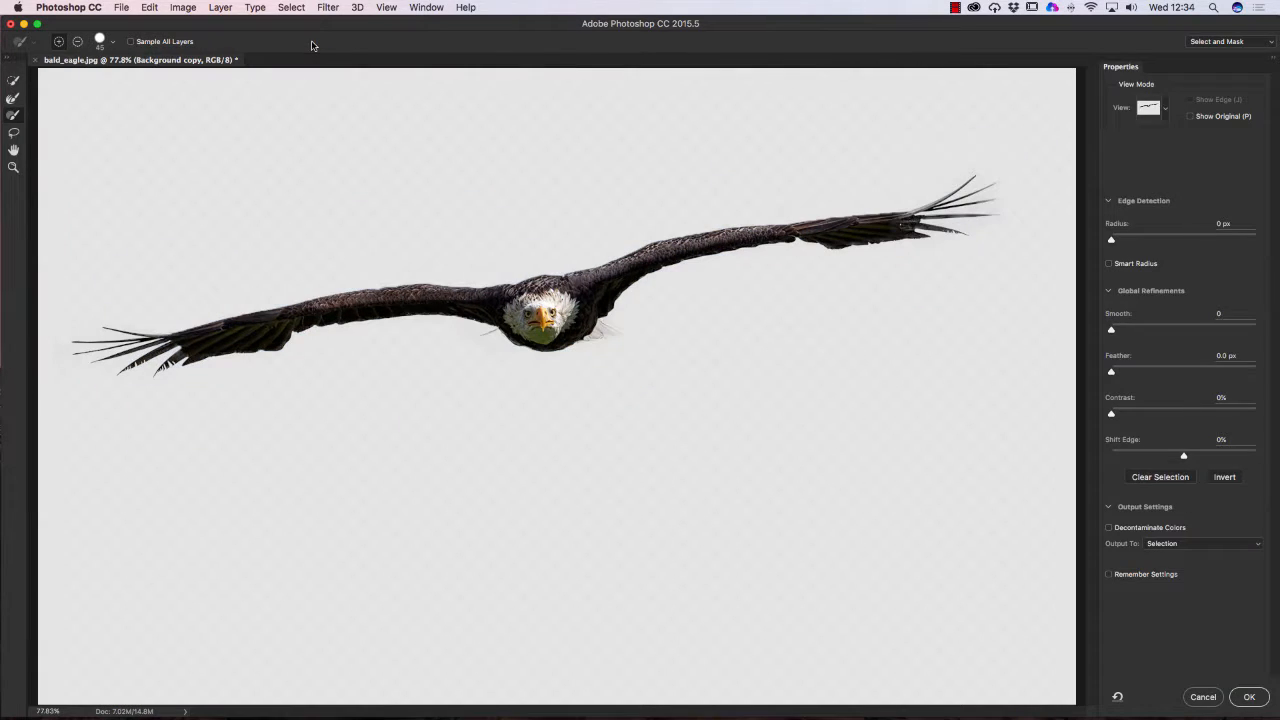
# - Leave Select and Mask without applying changes and add a layer mask to the Background copy layer from the eagle selection
pyautogui.click(1170, 546)
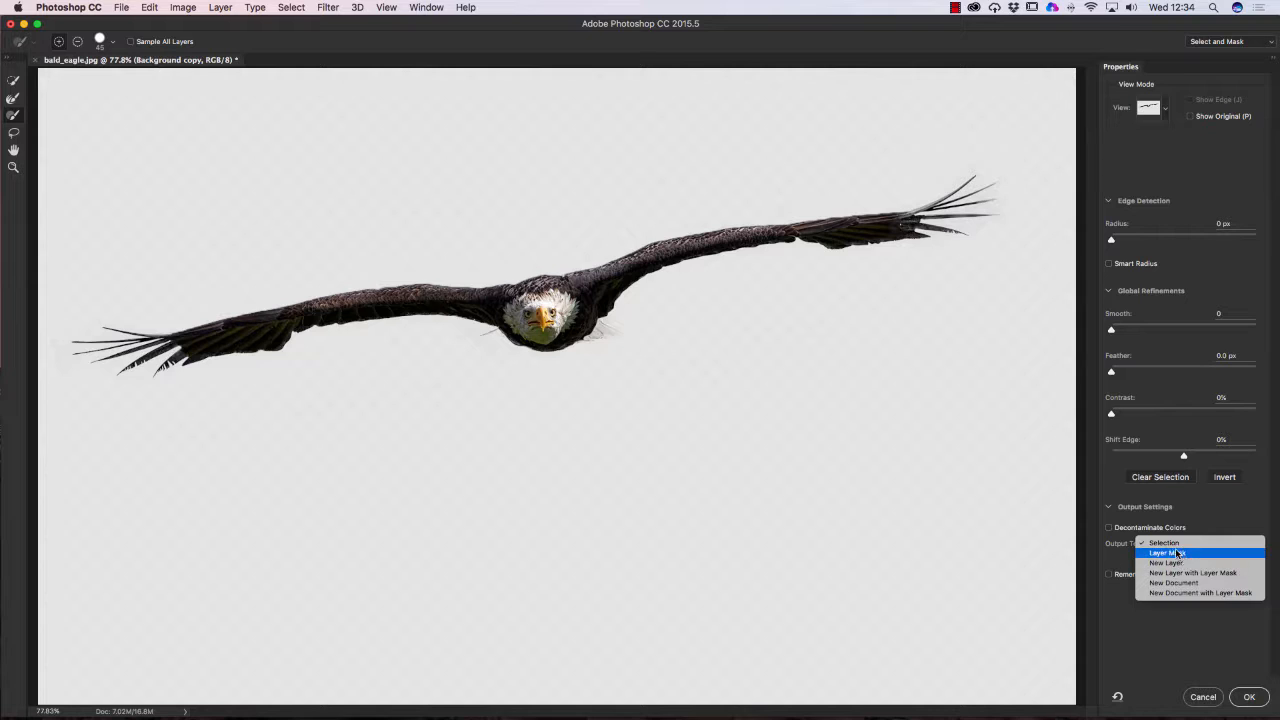
pyautogui.click(1175, 542)
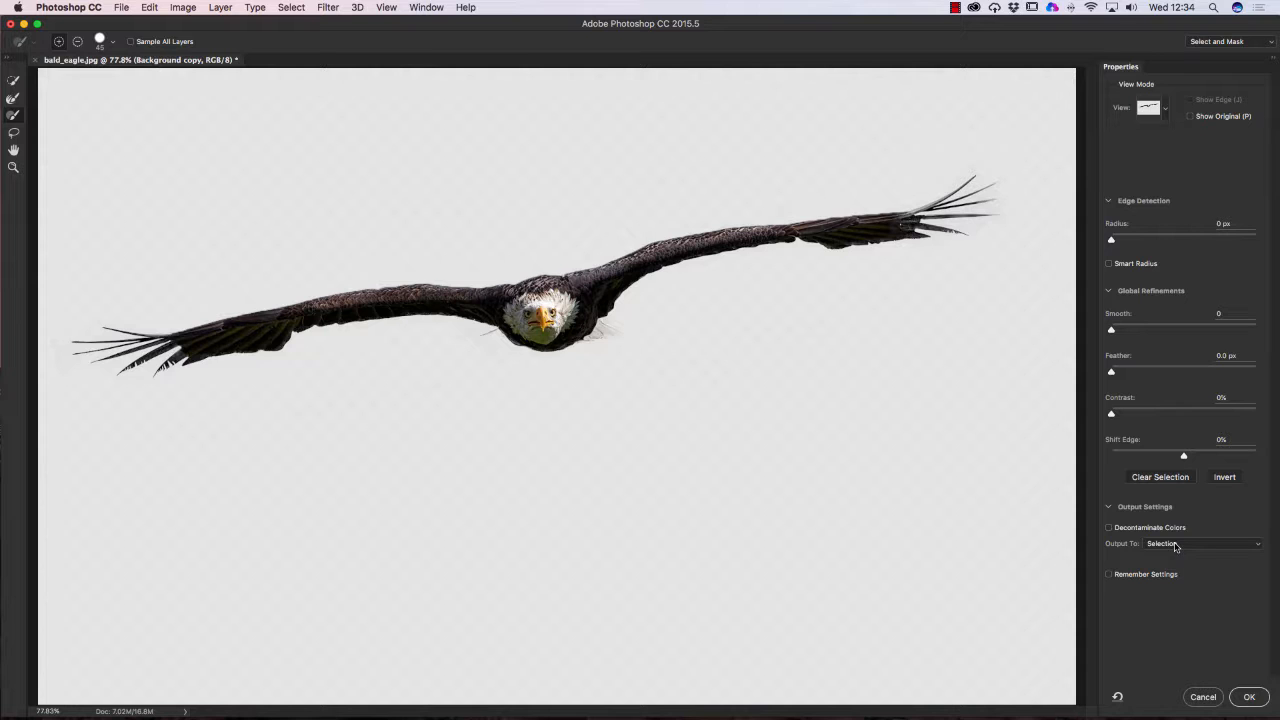
pyautogui.click(1202, 696)
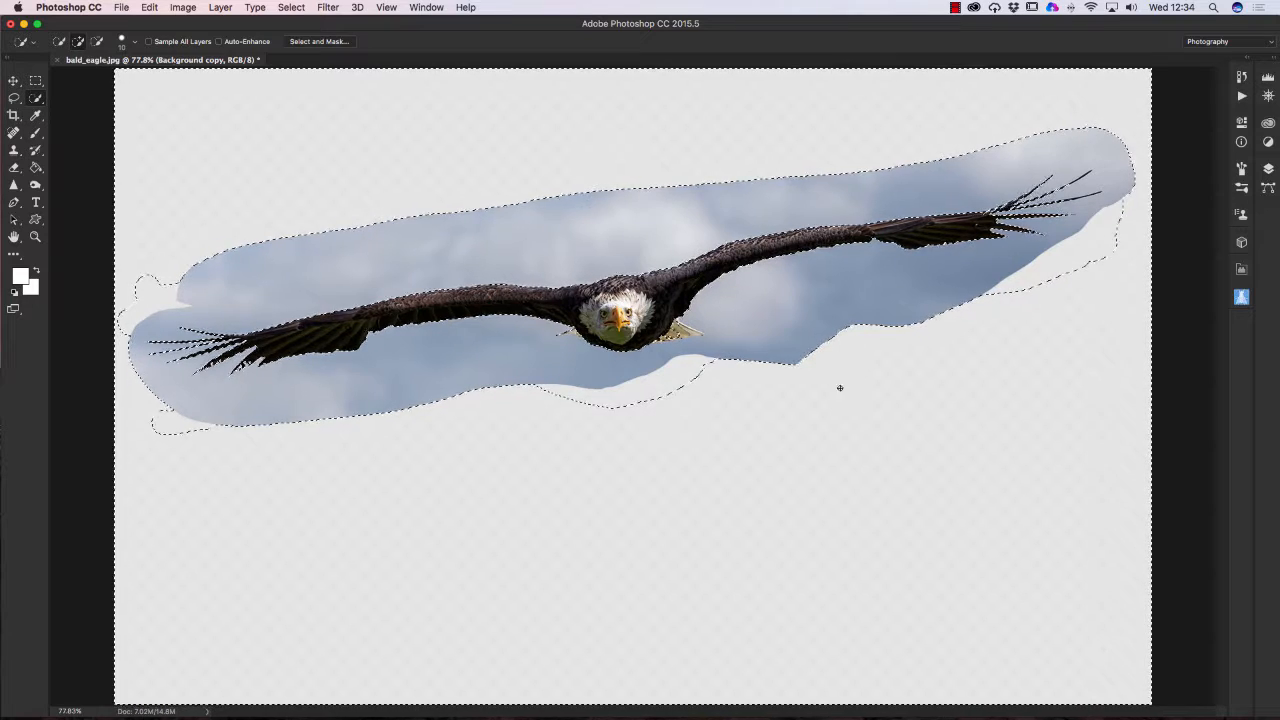
pyautogui.click(1268, 168)
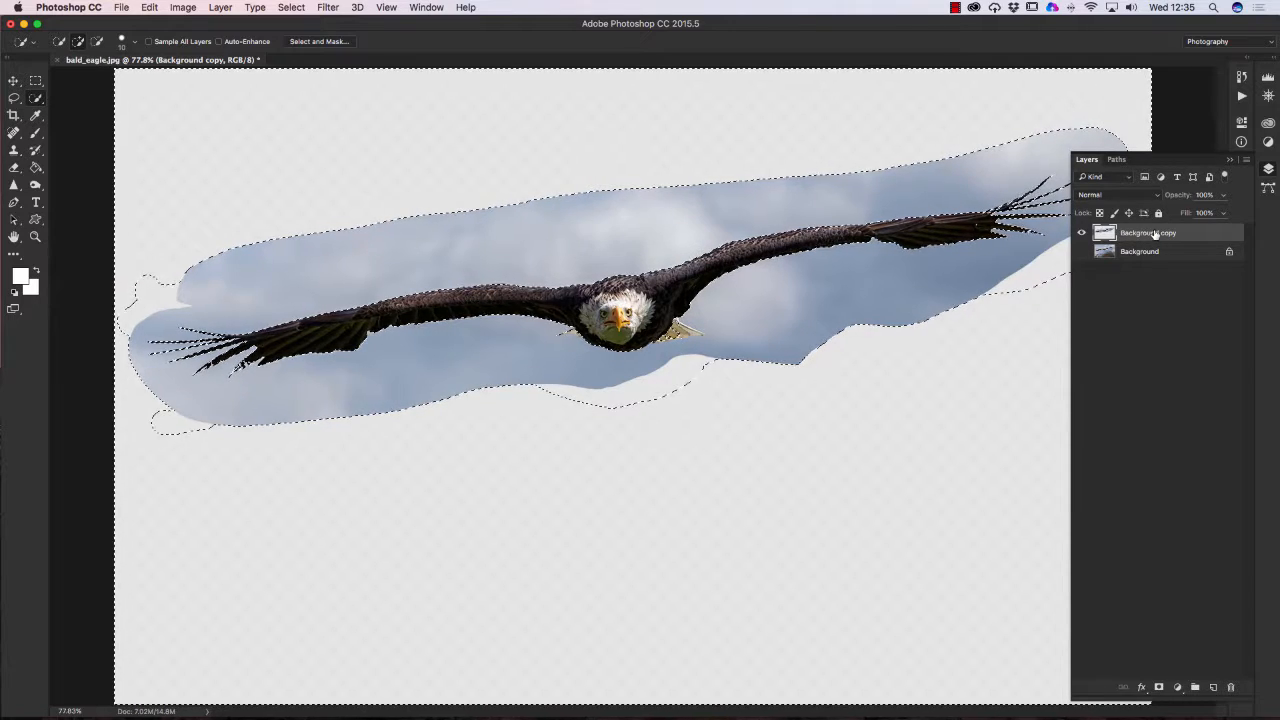
pyautogui.click(1159, 688)
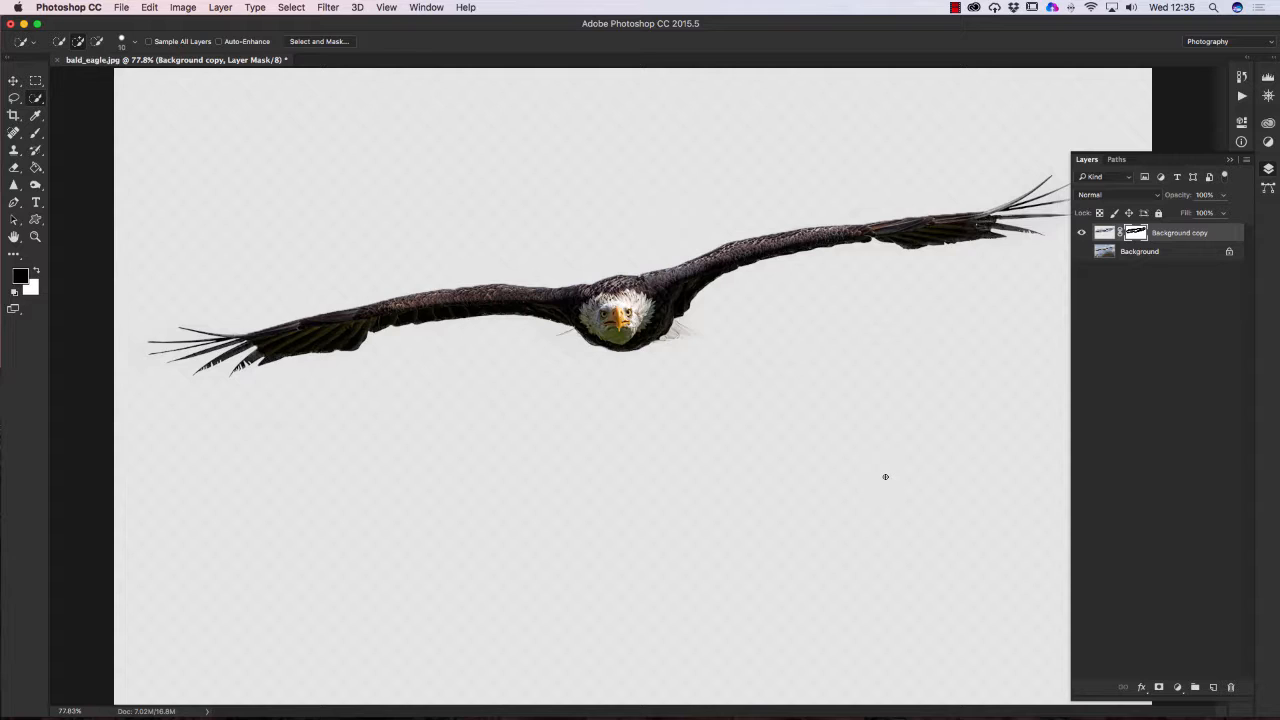
# - Examine the masked feather edges closely along the left-hand wing, from its tip to the head and back
pyautogui.click(35, 237)
pyautogui.moveTo(205, 337); pyautogui.dragTo(270, 345)
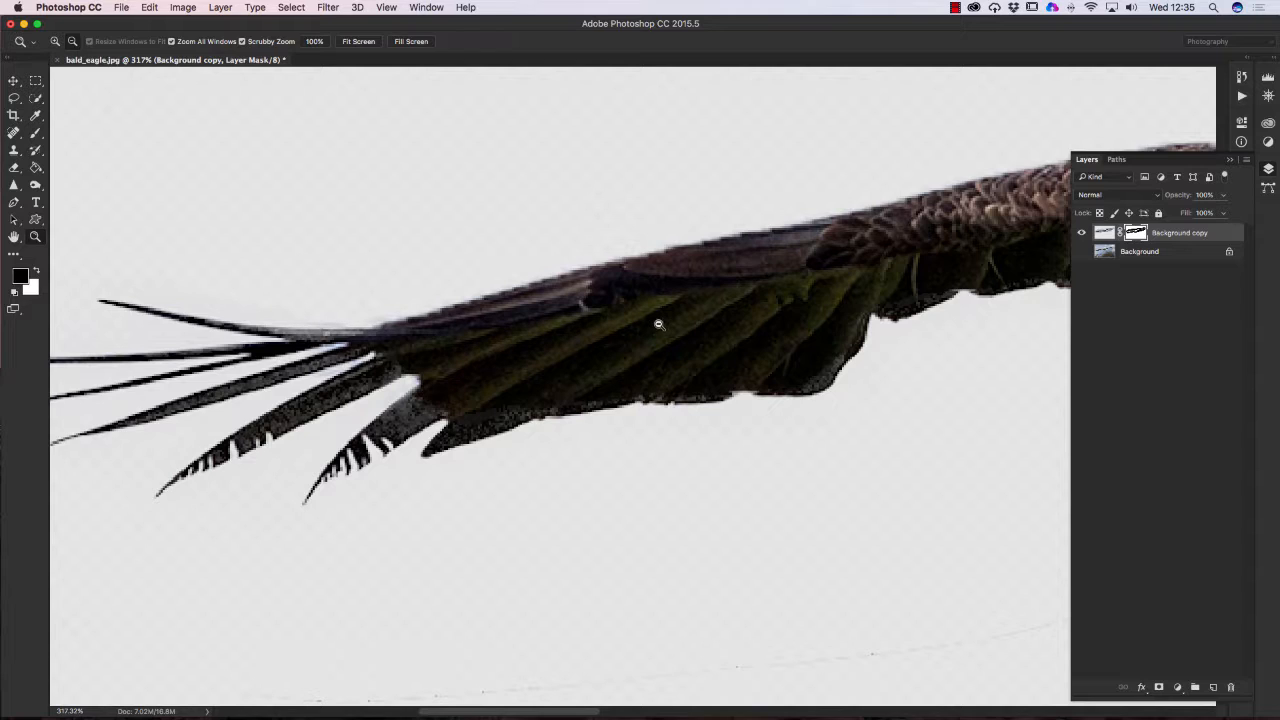
pyautogui.press('space')
pyautogui.moveTo(639, 316); pyautogui.dragTo(457, 335)
pyautogui.moveTo(795, 289); pyautogui.dragTo(600, 320)
pyautogui.moveTo(709, 291); pyautogui.dragTo(490, 311)
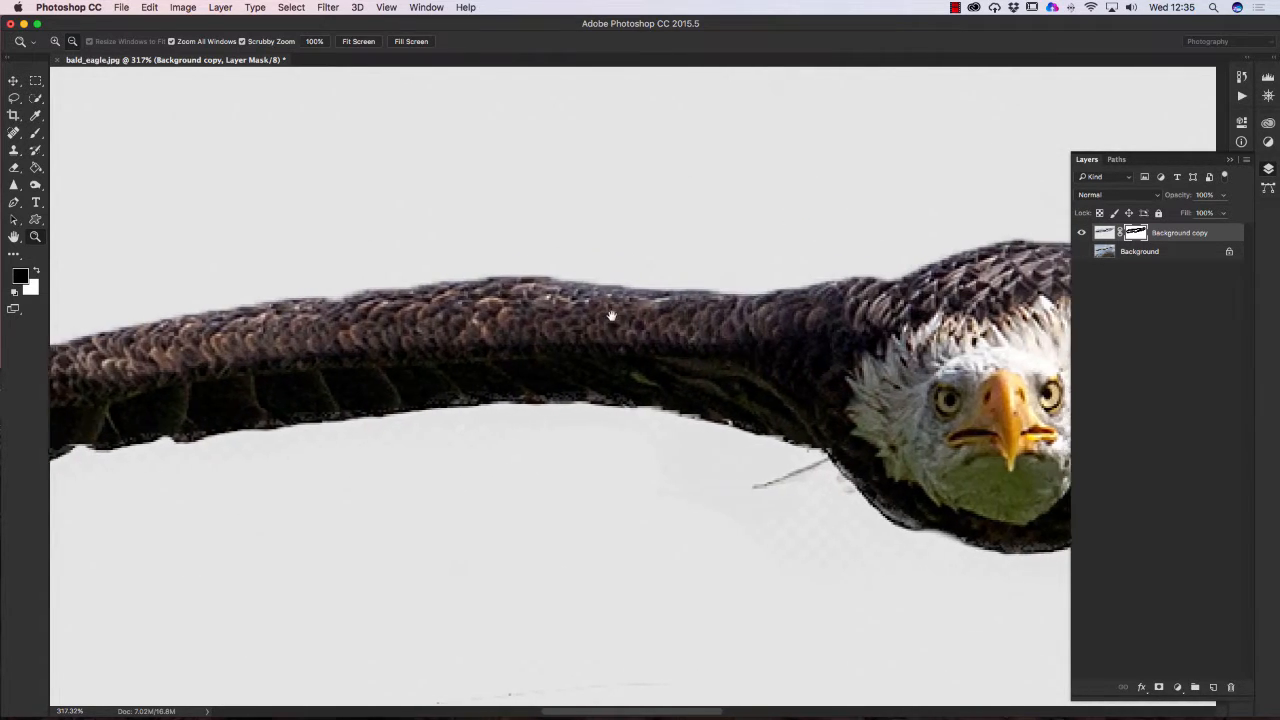
pyautogui.moveTo(590, 311); pyautogui.dragTo(430, 274)
pyautogui.moveTo(685, 298); pyautogui.dragTo(718, 306)
pyautogui.moveTo(540, 301); pyautogui.dragTo(646, 303)
pyautogui.moveTo(443, 297); pyautogui.dragTo(583, 301)
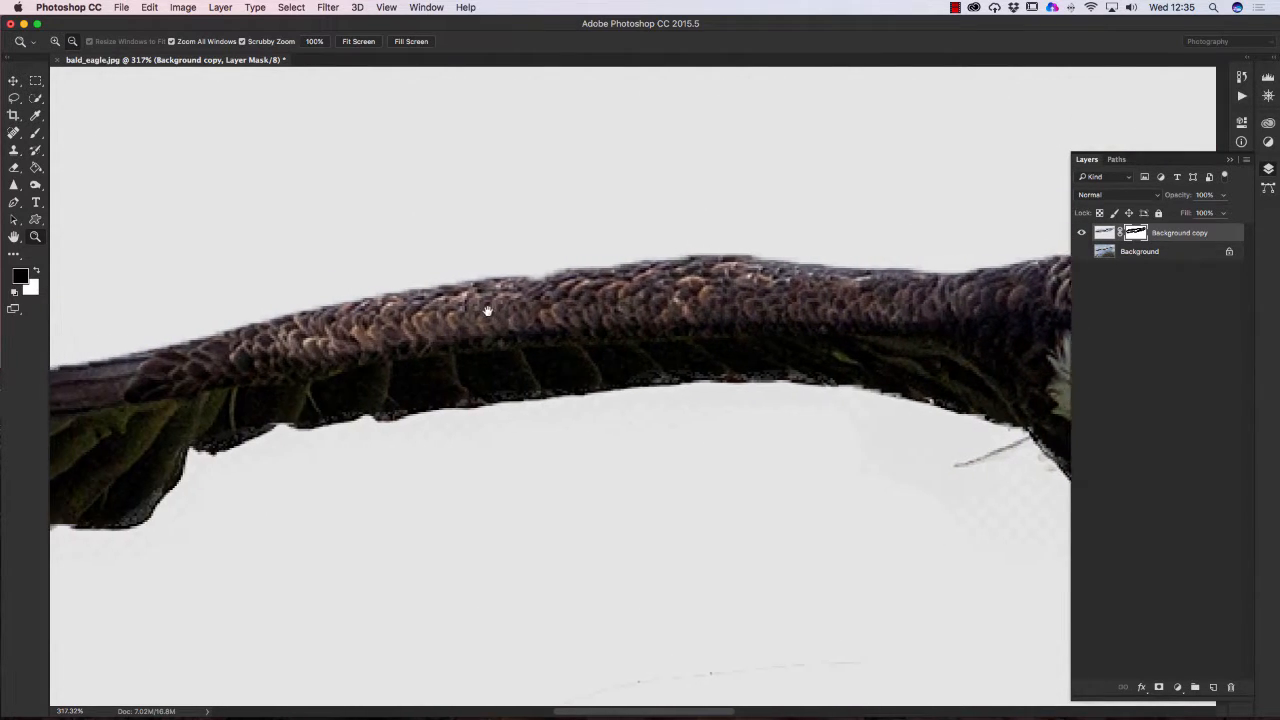
pyautogui.moveTo(491, 297); pyautogui.dragTo(620, 286)
pyautogui.moveTo(391, 346); pyautogui.dragTo(558, 306)
pyautogui.moveTo(336, 406); pyautogui.dragTo(668, 298)
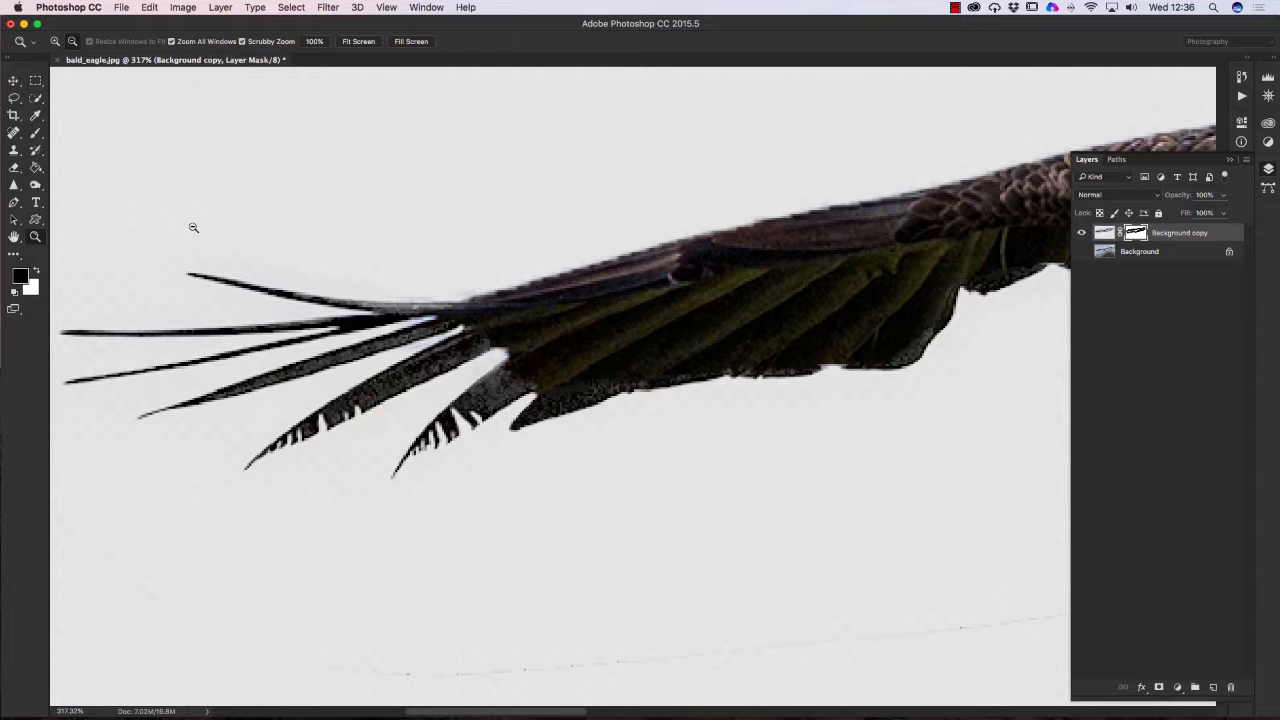
# - Set up the Burn tool for the layer mask with range Shadows, 64% exposure and a 10 px brush
pyautogui.click(35, 187)
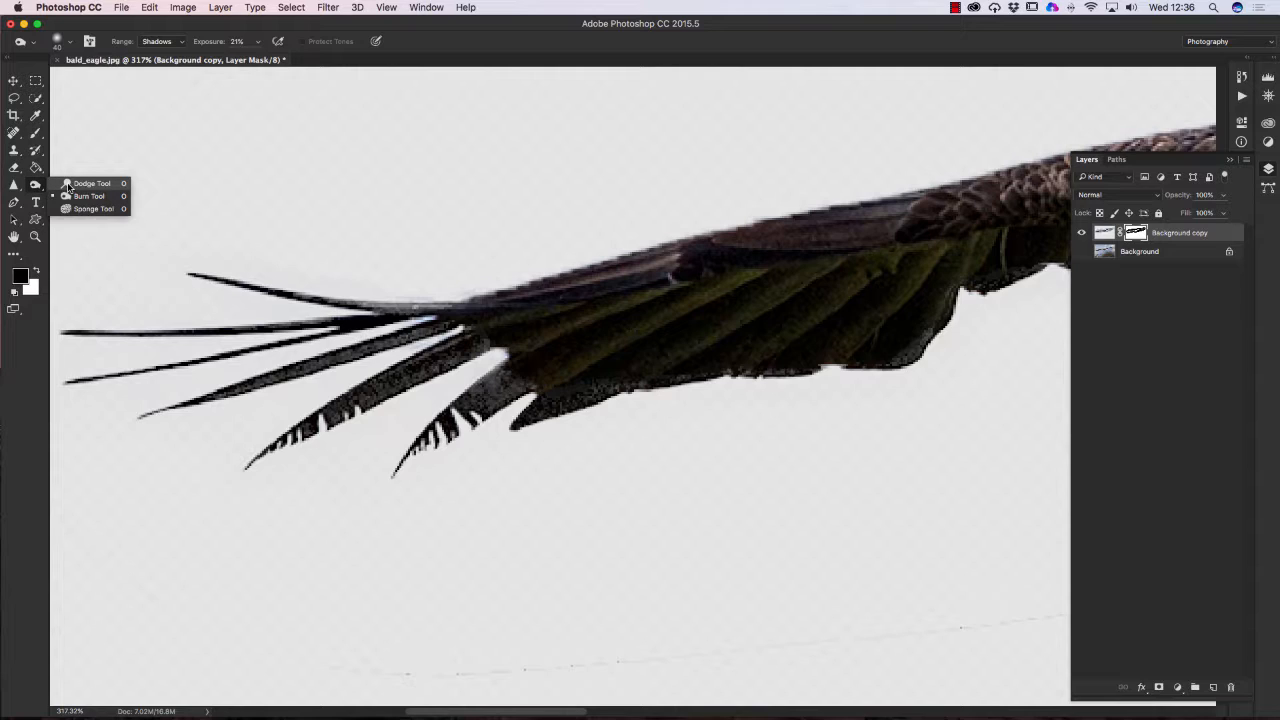
pyautogui.click(68, 196)
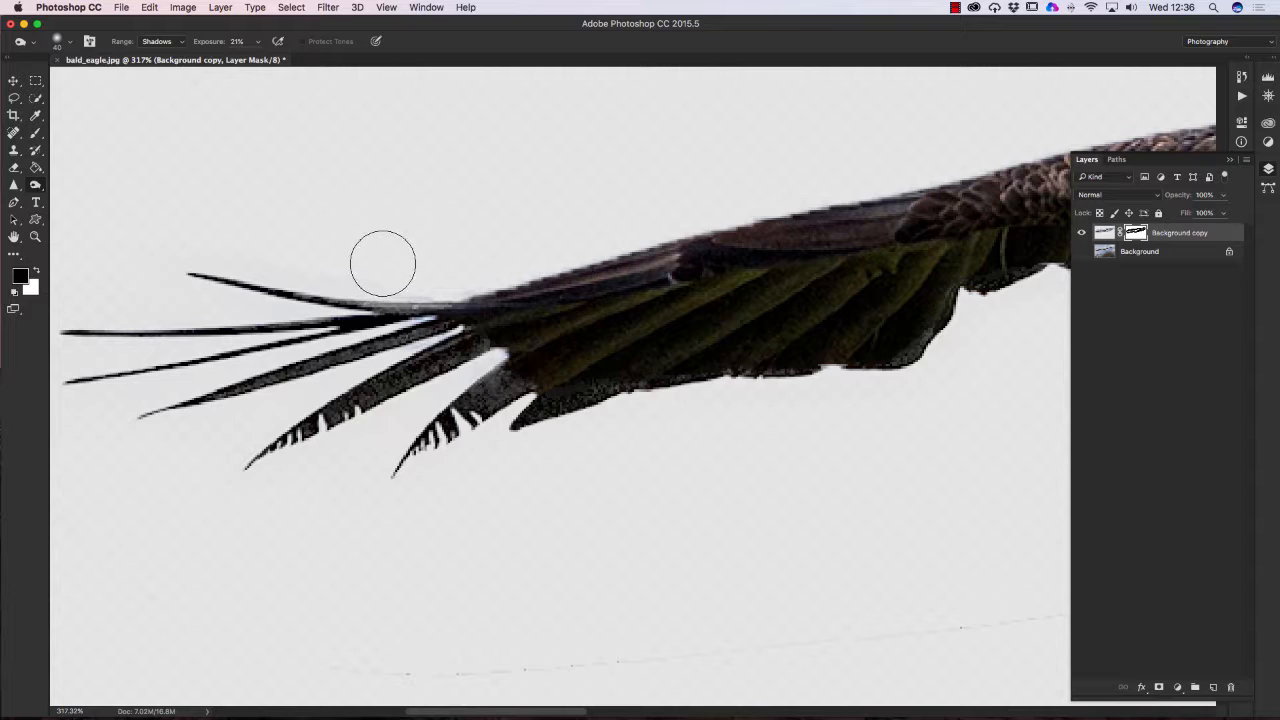
pyautogui.press('[')
pyautogui.press('[')
pyautogui.click(257, 44)
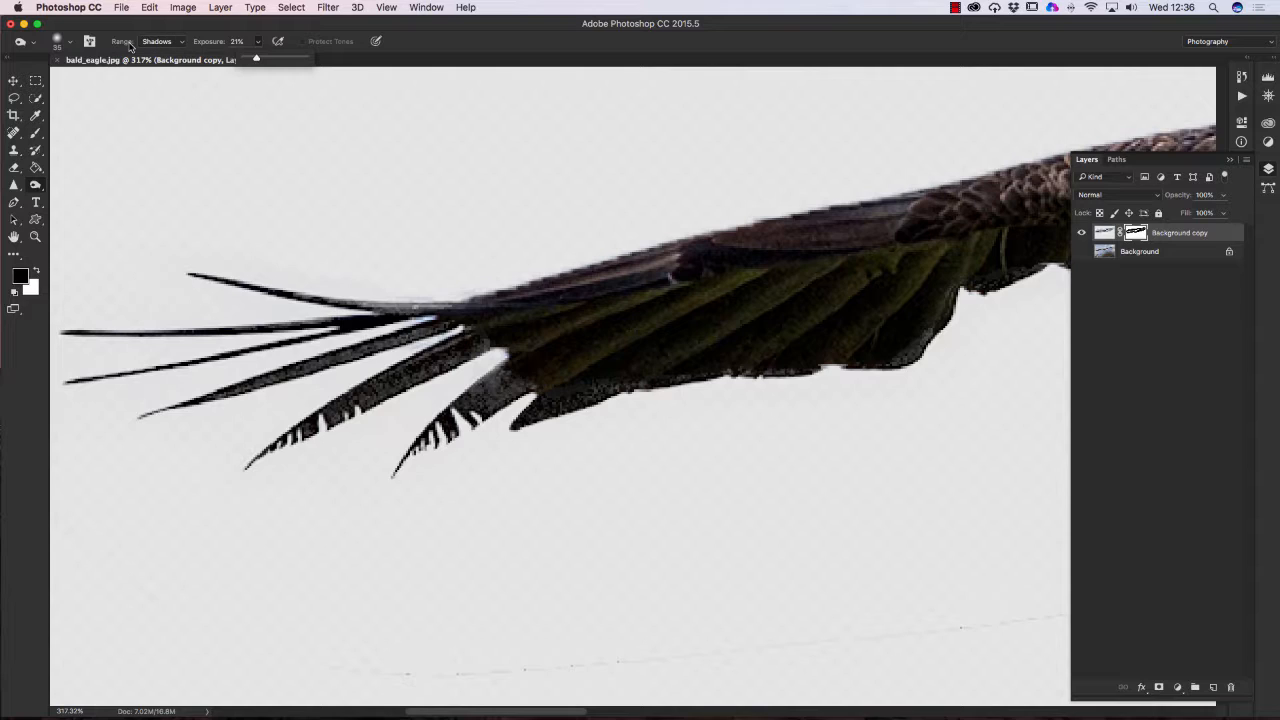
pyautogui.moveTo(257, 60); pyautogui.dragTo(280, 60)
pyautogui.click(511, 46)
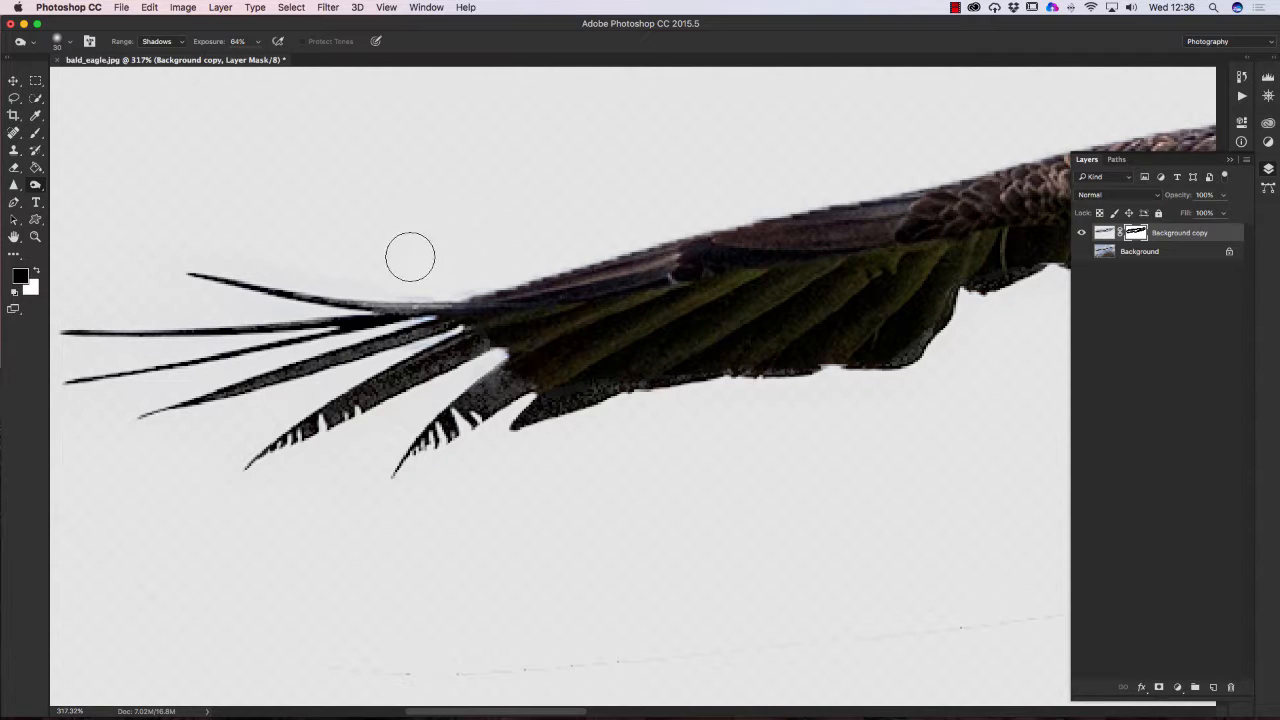
pyautogui.press('[')
pyautogui.press('[')
pyautogui.press('[')
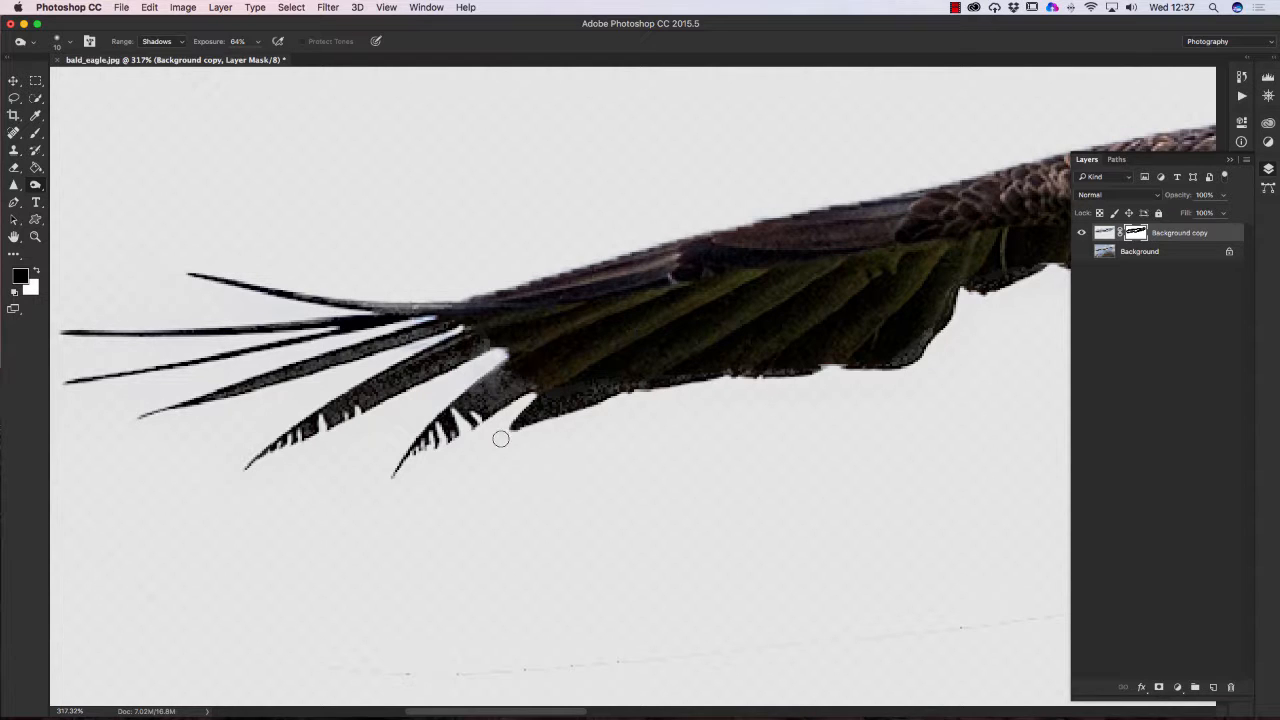
# - Check the underside of the left-hand wing, the head and the area around the tail for leftover background in the mask
pyautogui.moveTo(602, 321); pyautogui.dragTo(278, 376)
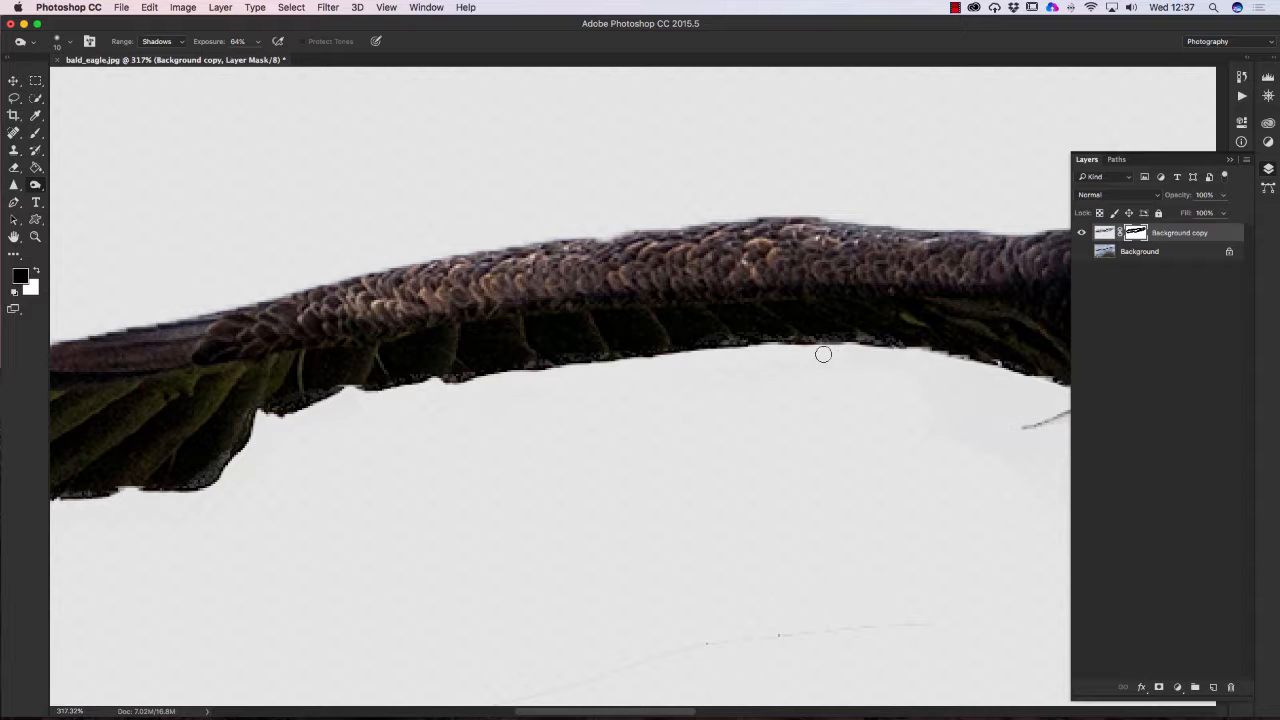
pyautogui.moveTo(758, 307); pyautogui.dragTo(377, 257)
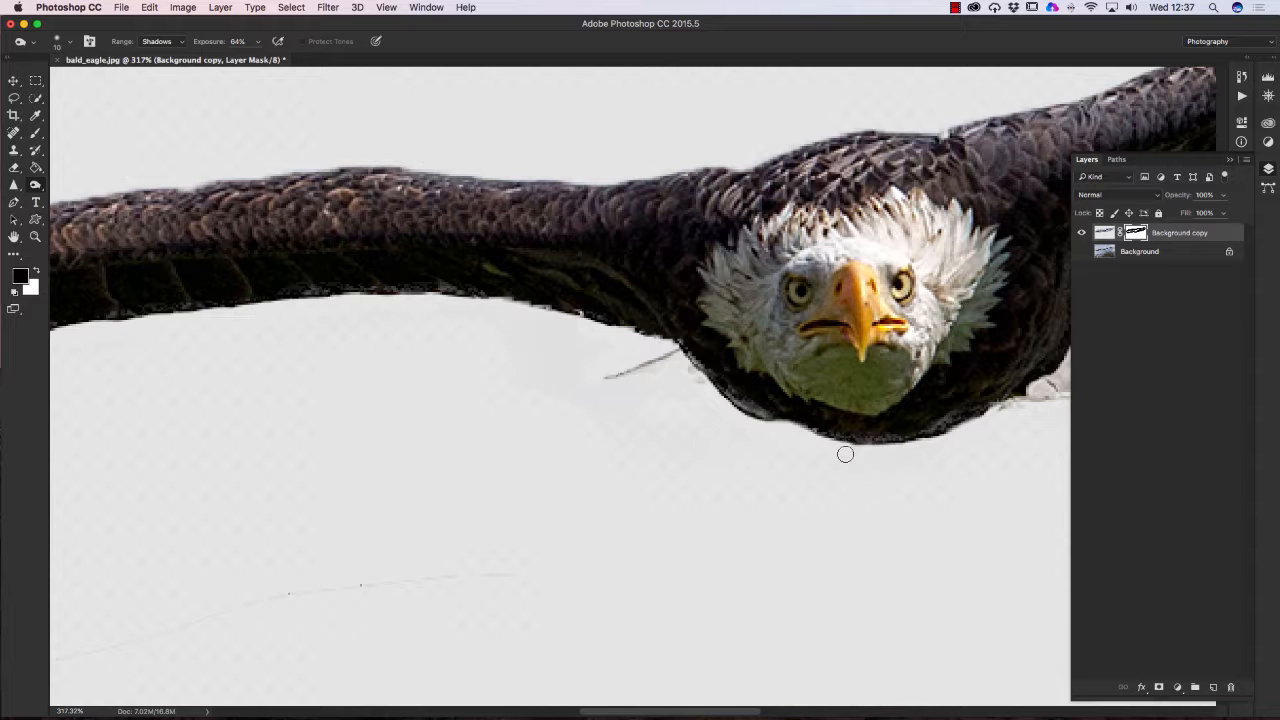
pyautogui.moveTo(780, 400); pyautogui.dragTo(339, 391)
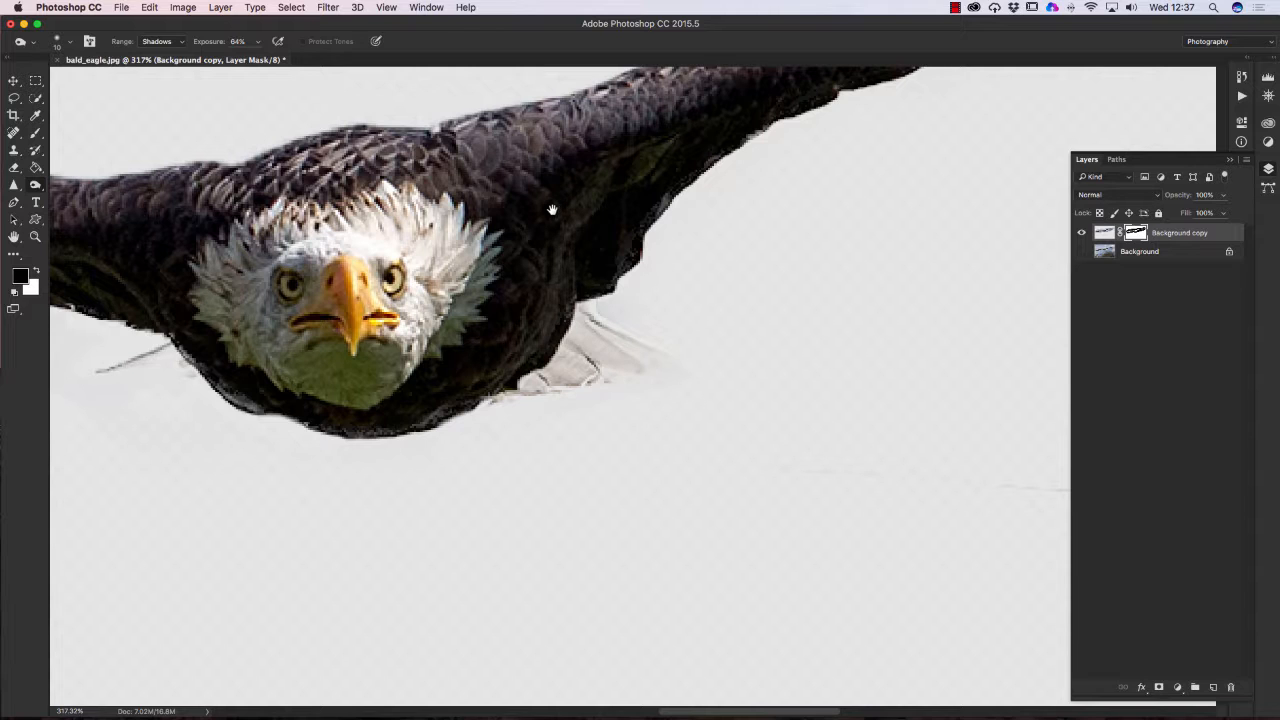
pyautogui.moveTo(552, 210); pyautogui.dragTo(166, 71)
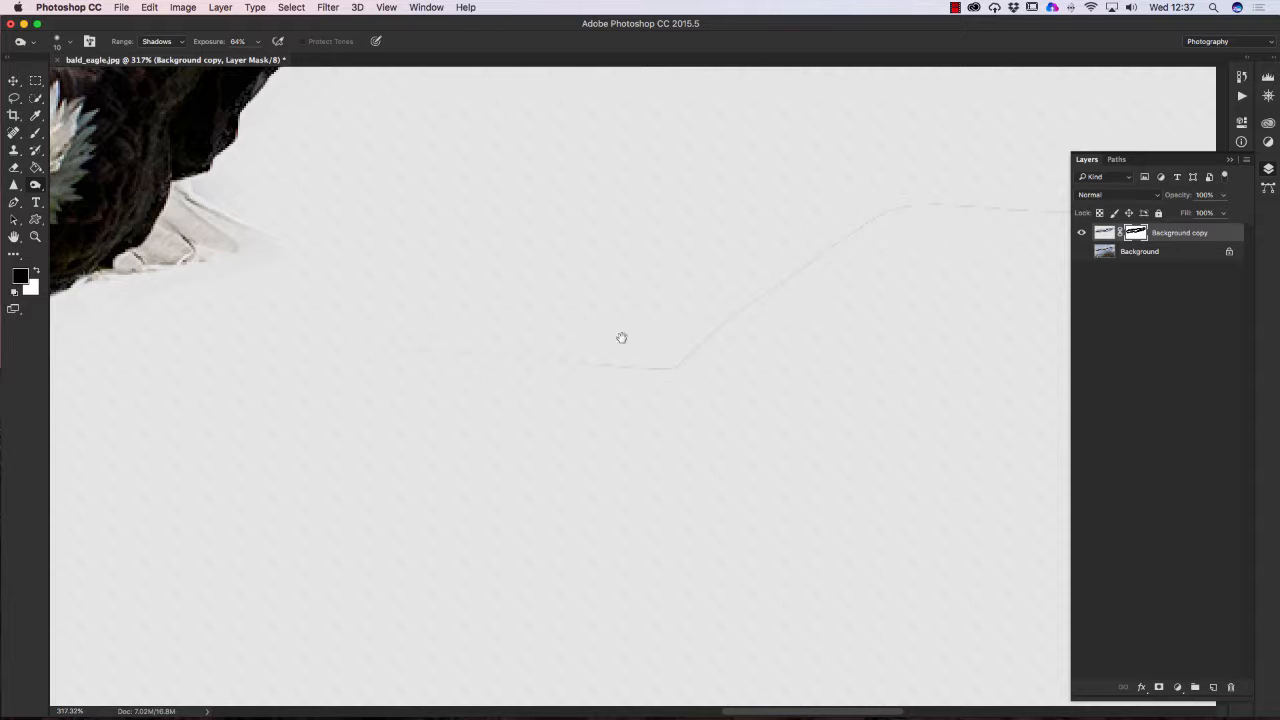
pyautogui.moveTo(307, 248); pyautogui.dragTo(104, 183)
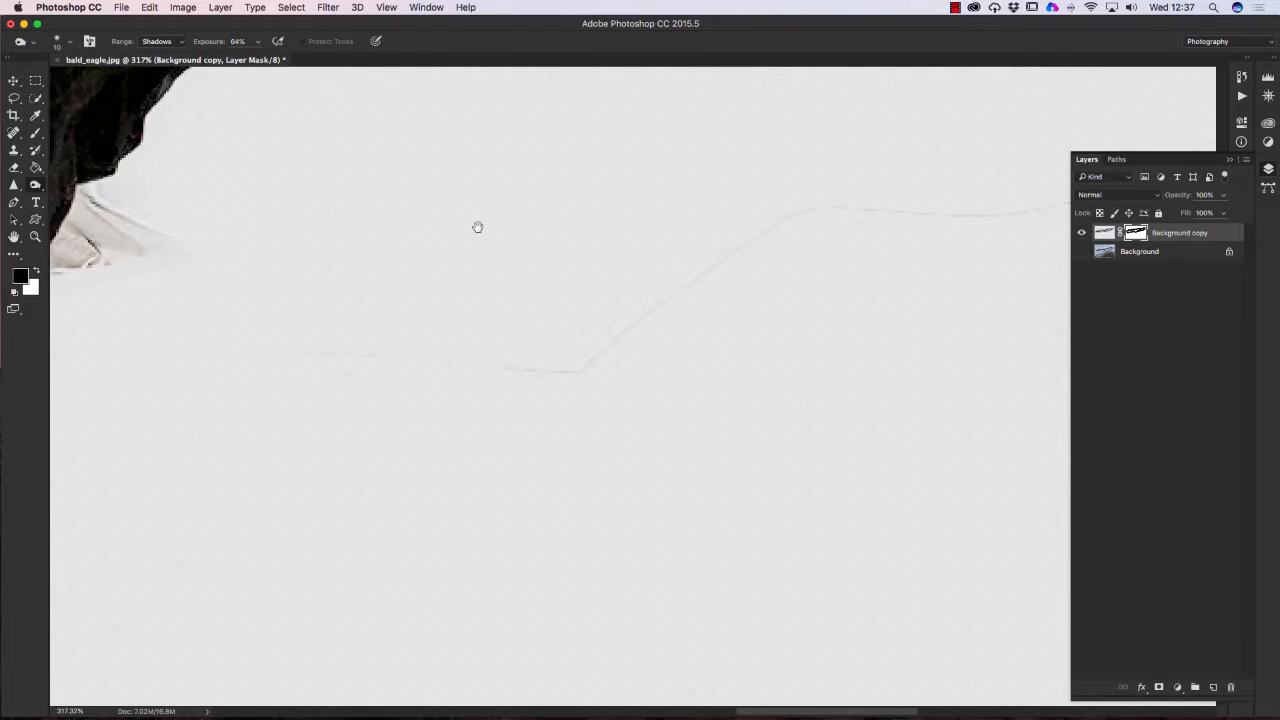
pyautogui.moveTo(477, 227); pyautogui.dragTo(295, 225)
pyautogui.moveTo(460, 292); pyautogui.dragTo(720, 255)
pyautogui.moveTo(436, 314); pyautogui.dragTo(640, 240)
pyautogui.moveTo(425, 307)
pyautogui.mouseDown()
pyautogui.moveTo(570, 263)
pyautogui.moveTo(449, 303)
pyautogui.mouseUp()
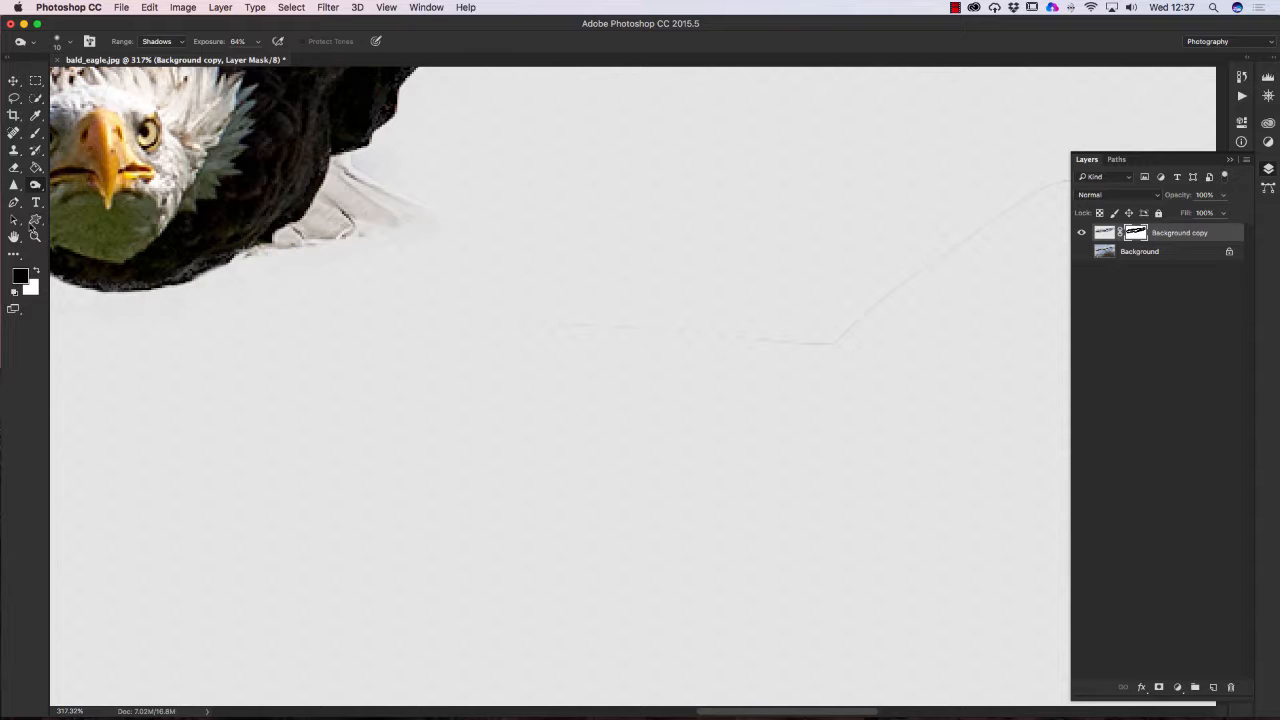
# - Switch to the Brush tool with a small hard round tip and paint black on the mask over the stray line beside the tail
pyautogui.click(36, 136)
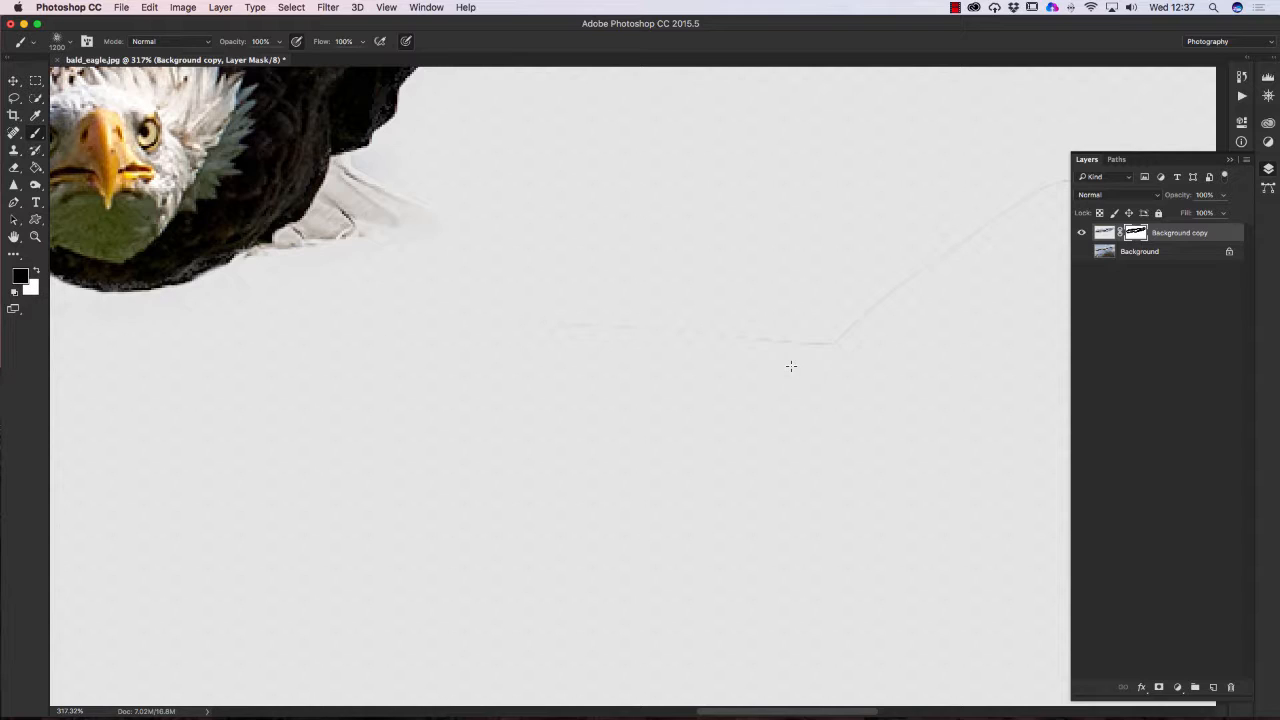
pyautogui.click(72, 45)
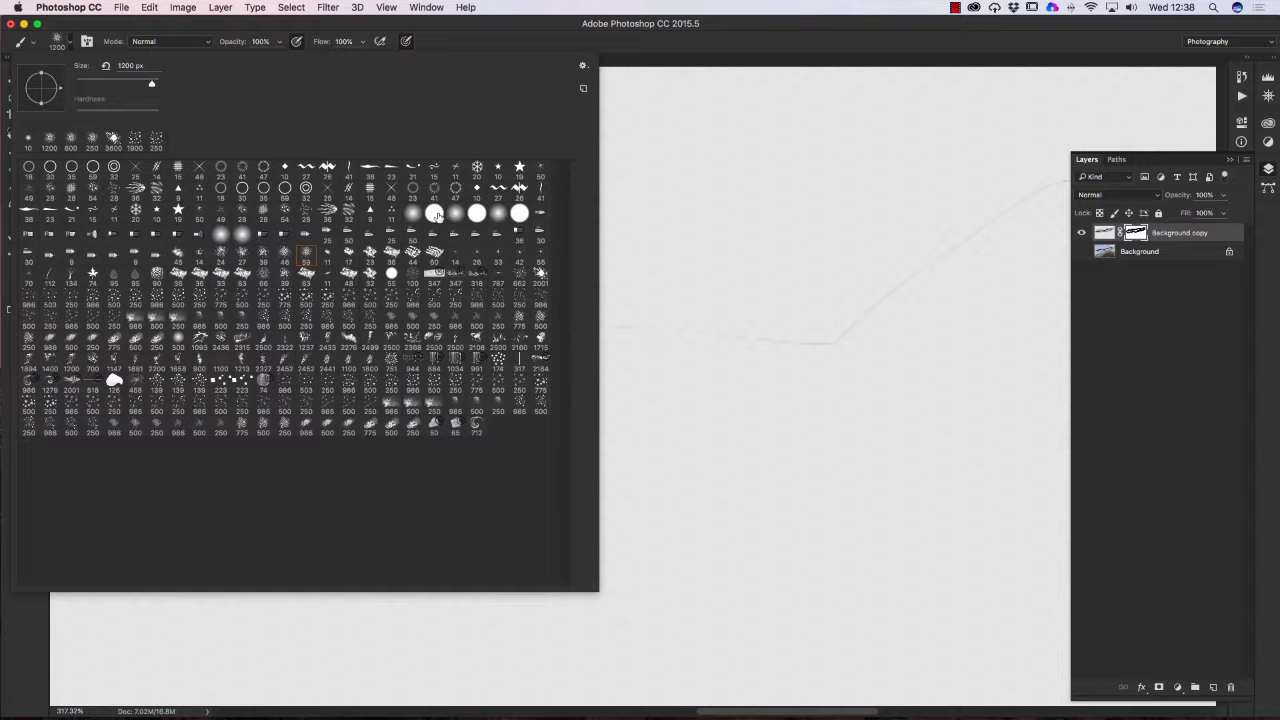
pyautogui.click(765, 34)
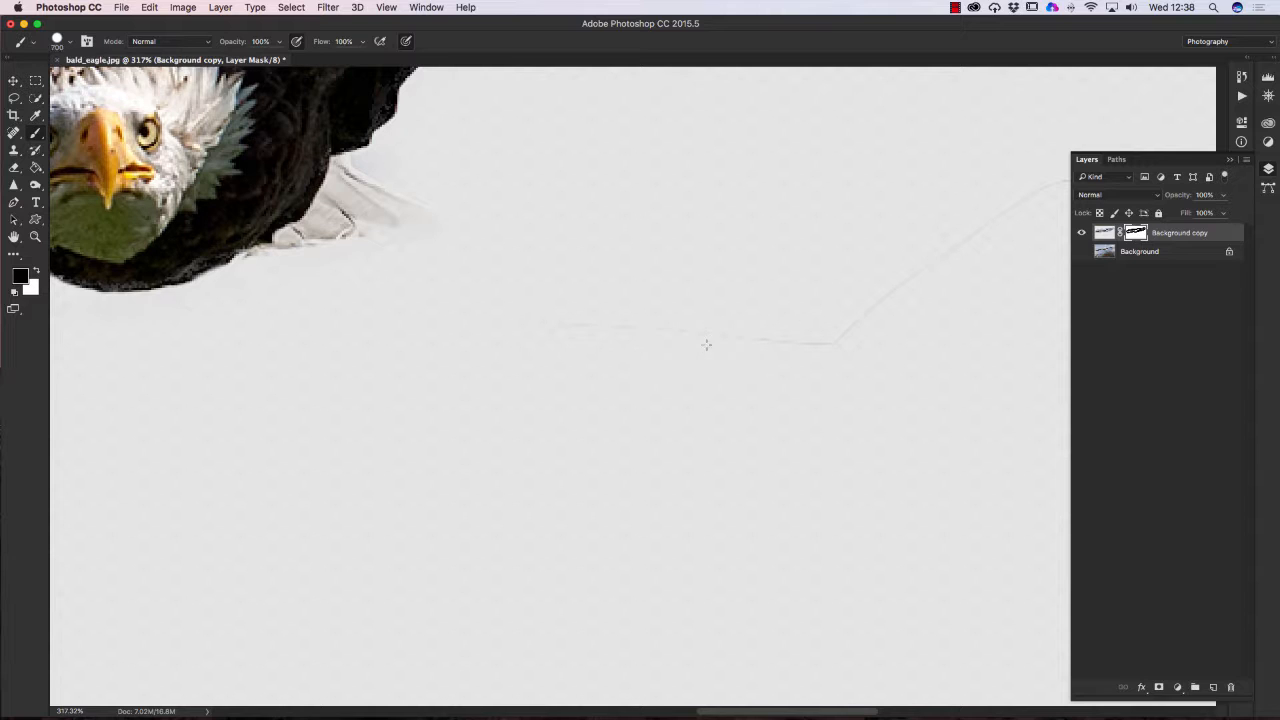
pyautogui.press('[')
pyautogui.press('[')
pyautogui.press('[')
pyautogui.press('[')
pyautogui.press('[')
pyautogui.press('[')
pyautogui.press('[')
pyautogui.press('[')
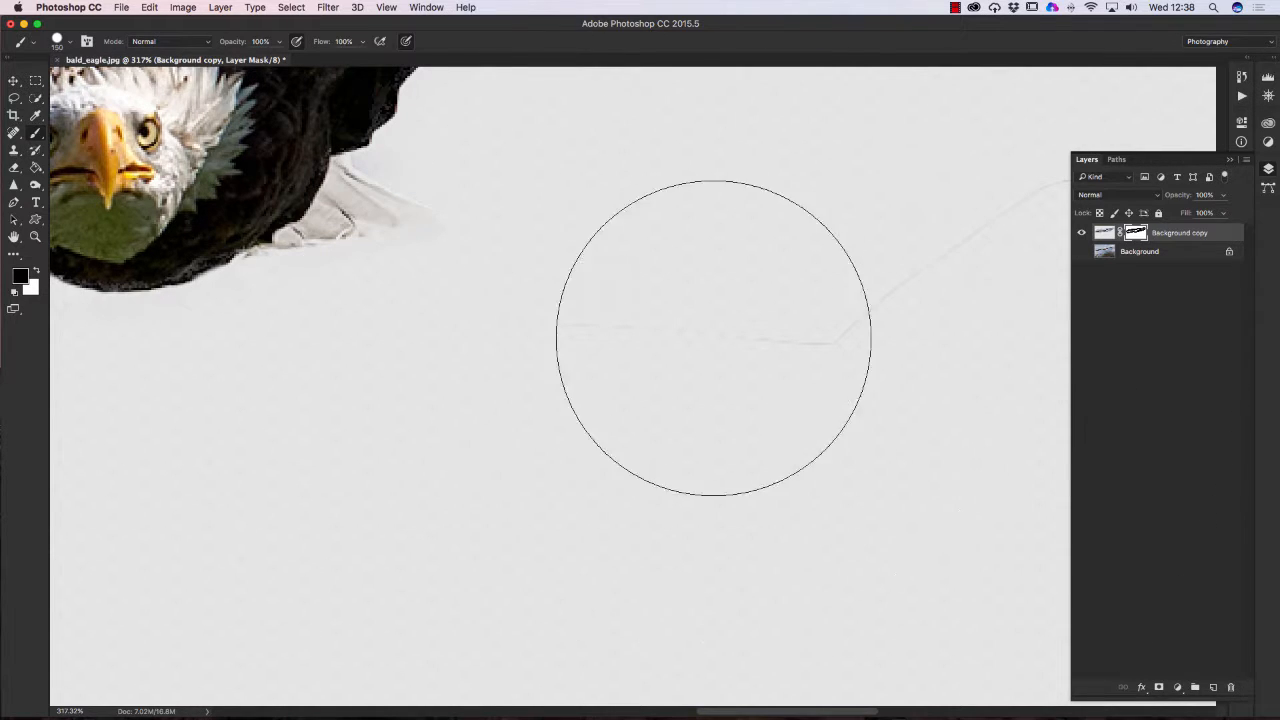
pyautogui.press('[')
pyautogui.press('[')
pyautogui.press('[')
pyautogui.press('[')
pyautogui.press('[')
pyautogui.press('[')
pyautogui.press('[')
pyautogui.press('[')
pyautogui.press('[')
pyautogui.press('[')
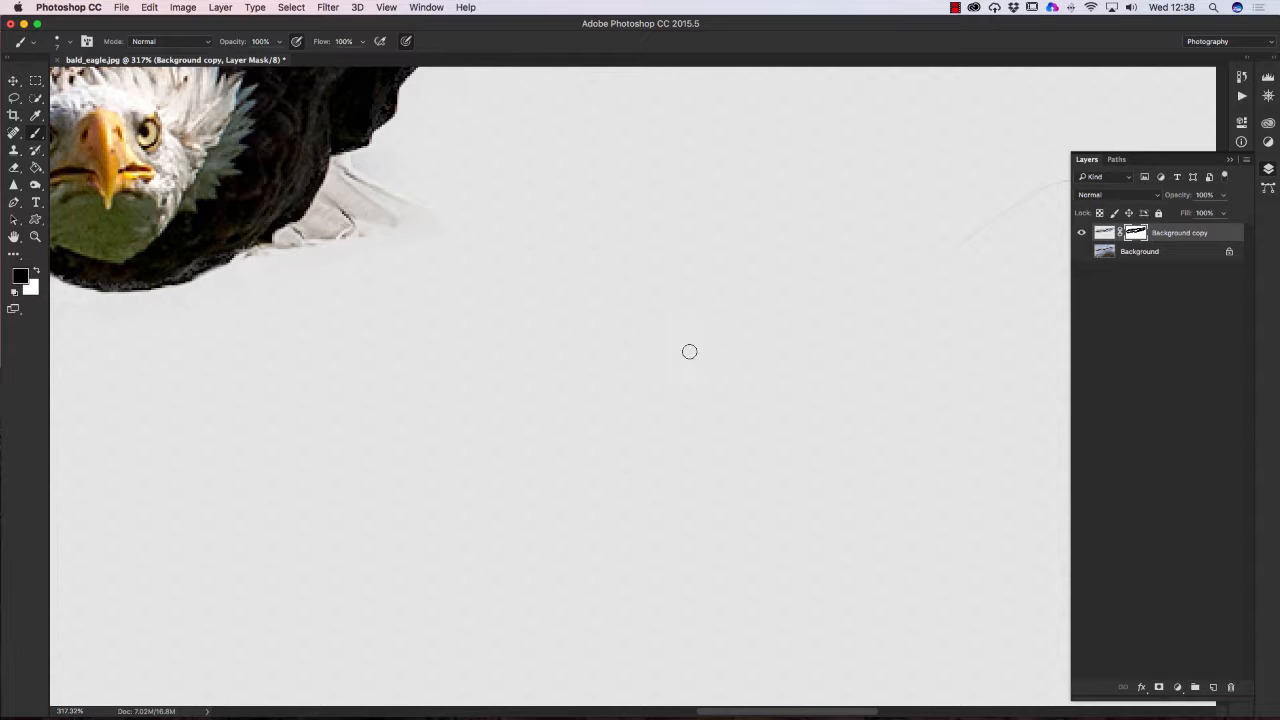
# - Enlarge the brush to 35 px and paint out the rest of the stray line below the right-hand wing
pyautogui.press(']')
pyautogui.press(']')
pyautogui.moveTo(562, 398)
pyautogui.mouseDown()
pyautogui.moveTo(554, 389)
pyautogui.moveTo(597, 351)
pyautogui.moveTo(448, 303)
pyautogui.moveTo(448, 268)
pyautogui.mouseUp()
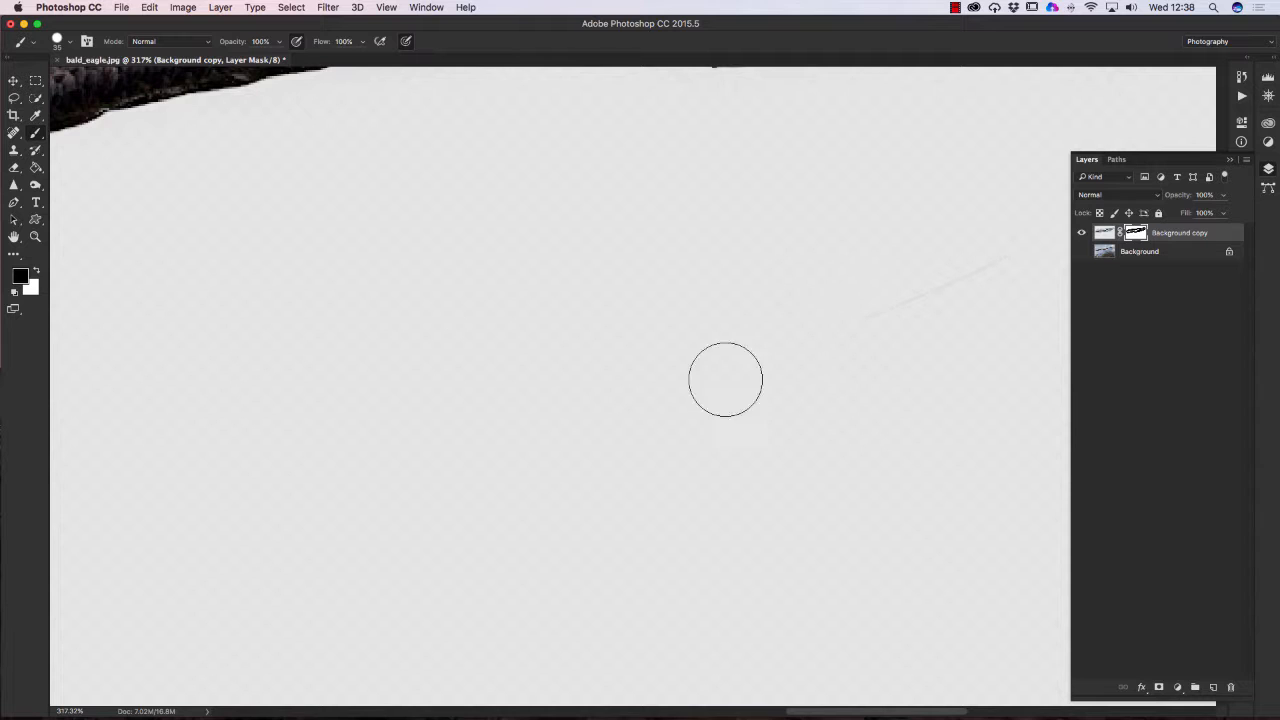
pyautogui.moveTo(853, 274); pyautogui.dragTo(303, 449)
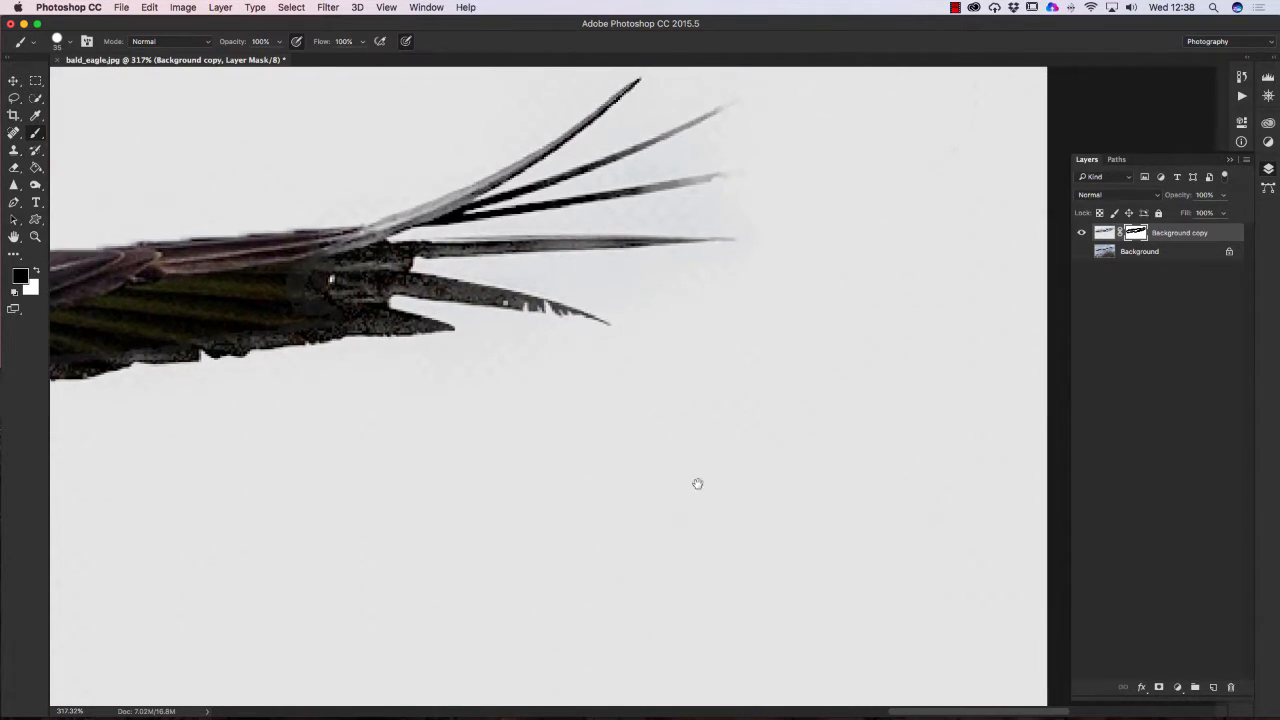
# - Paint black on the mask over the faint stray line above the right-hand wing, working from its tip towards the head
pyautogui.moveTo(845, 335); pyautogui.dragTo(811, 497)
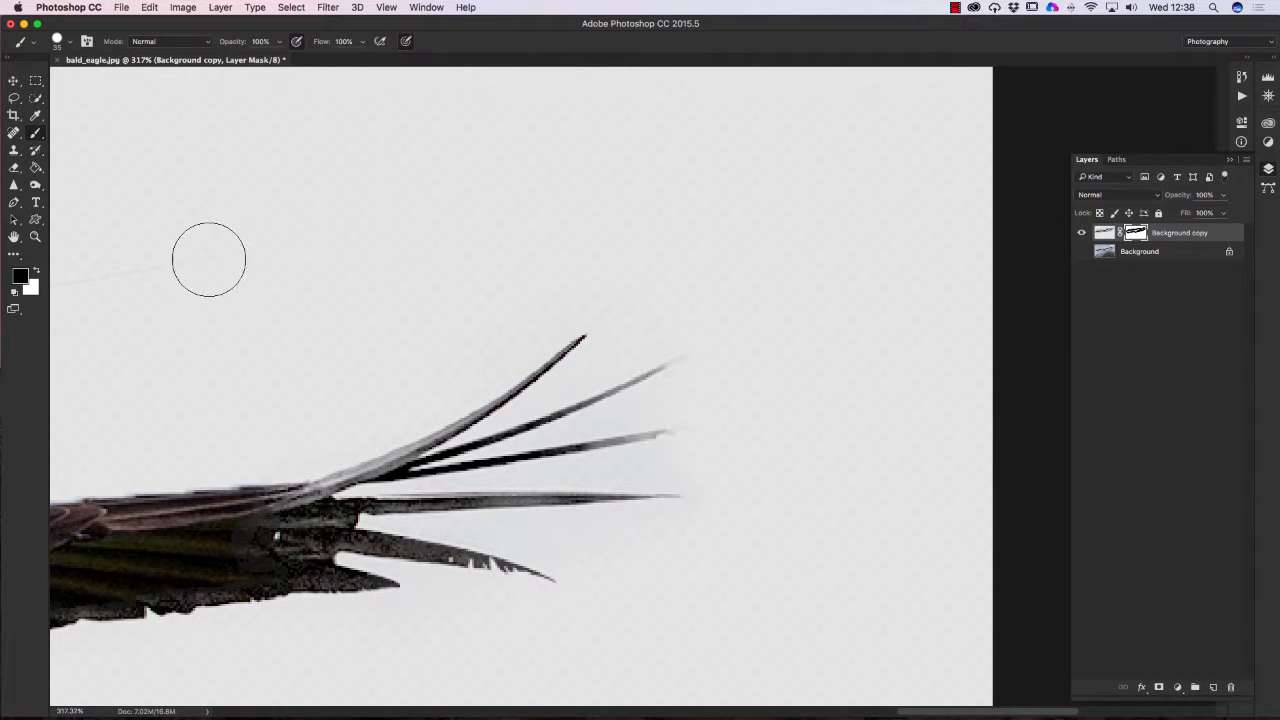
pyautogui.moveTo(346, 229); pyautogui.dragTo(694, 177)
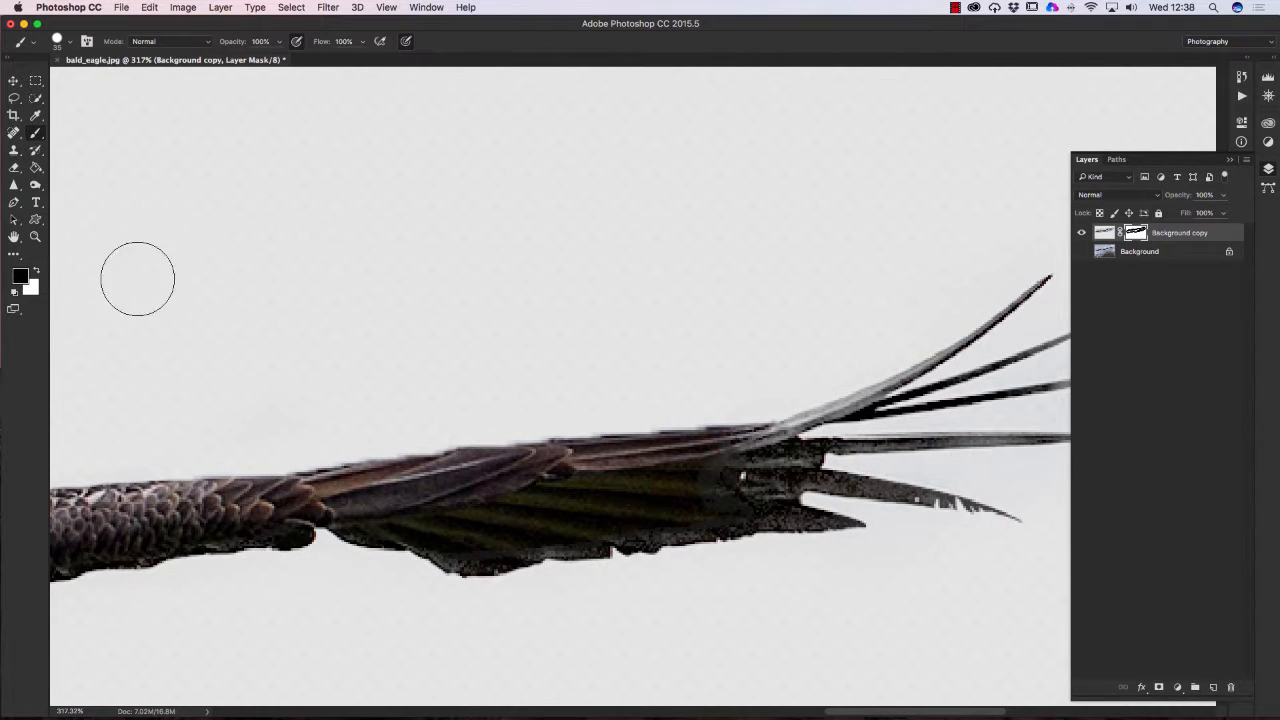
pyautogui.moveTo(354, 240); pyautogui.dragTo(680, 206)
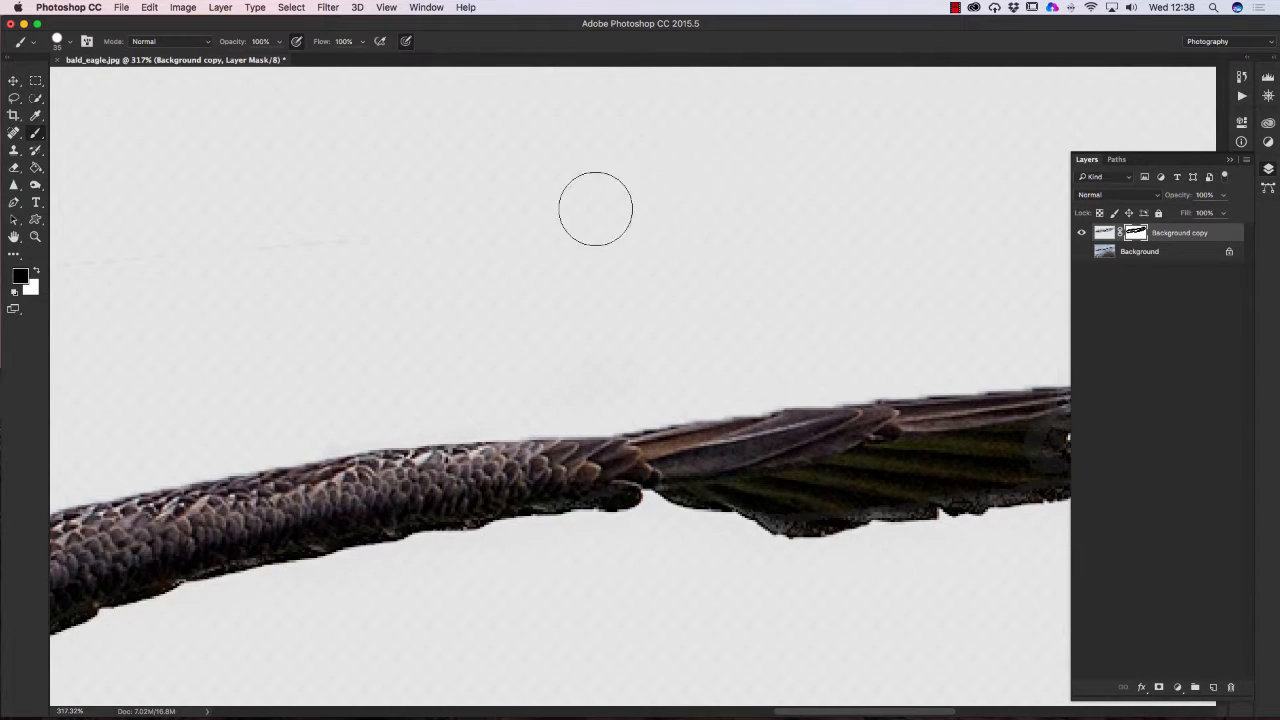
pyautogui.moveTo(229, 271); pyautogui.dragTo(537, 239)
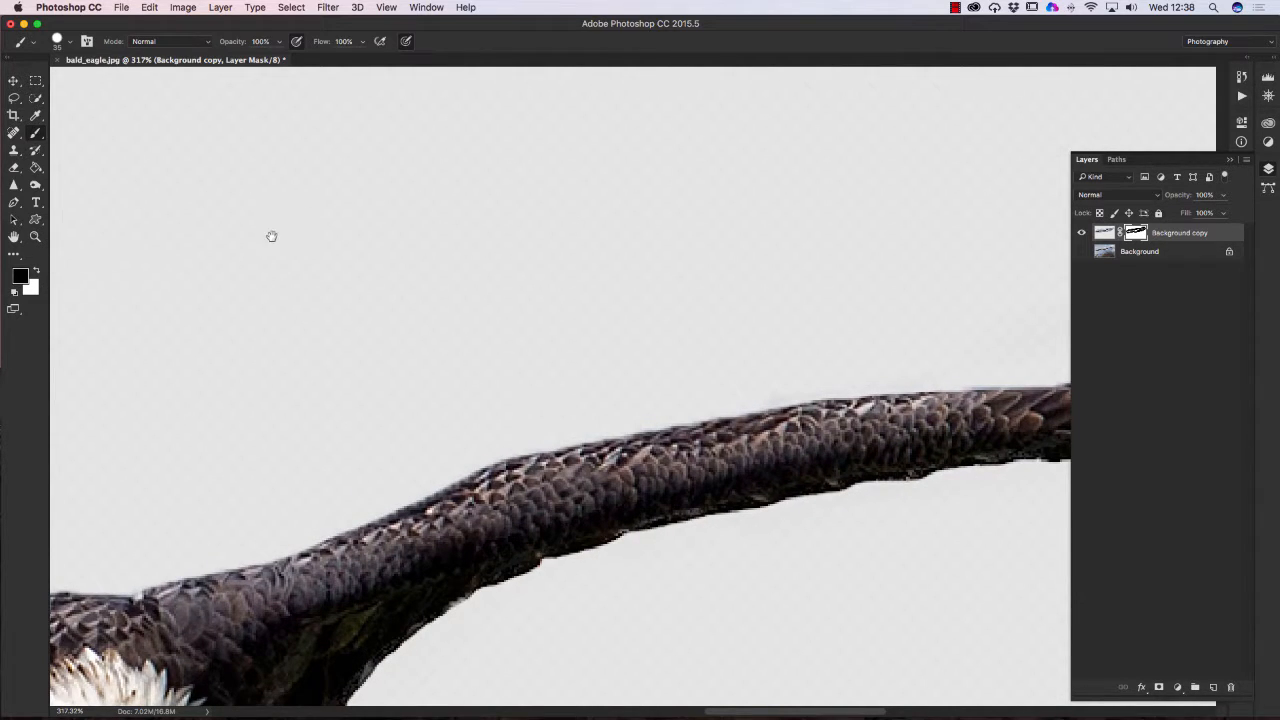
pyautogui.moveTo(271, 236); pyautogui.dragTo(534, 203)
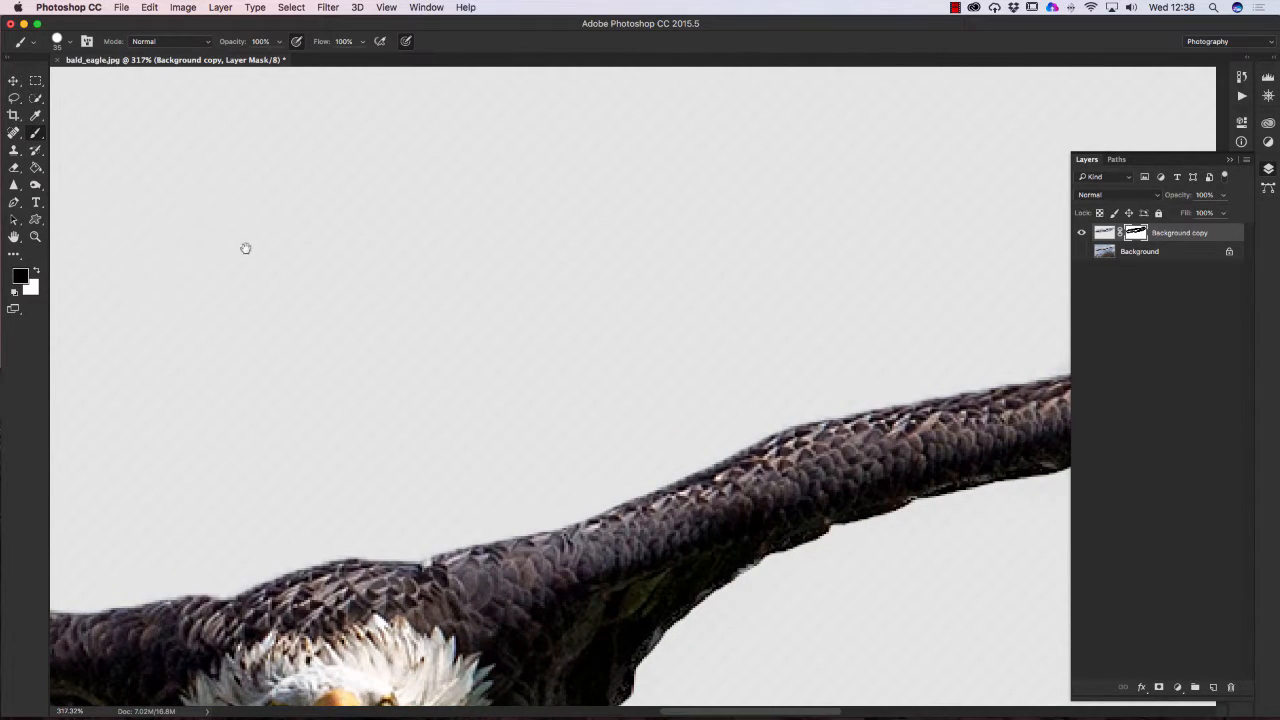
# - Paint out the rest of the faint line above the left-hand wing, as far as its feather tips
pyautogui.moveTo(245, 248); pyautogui.dragTo(471, 237)
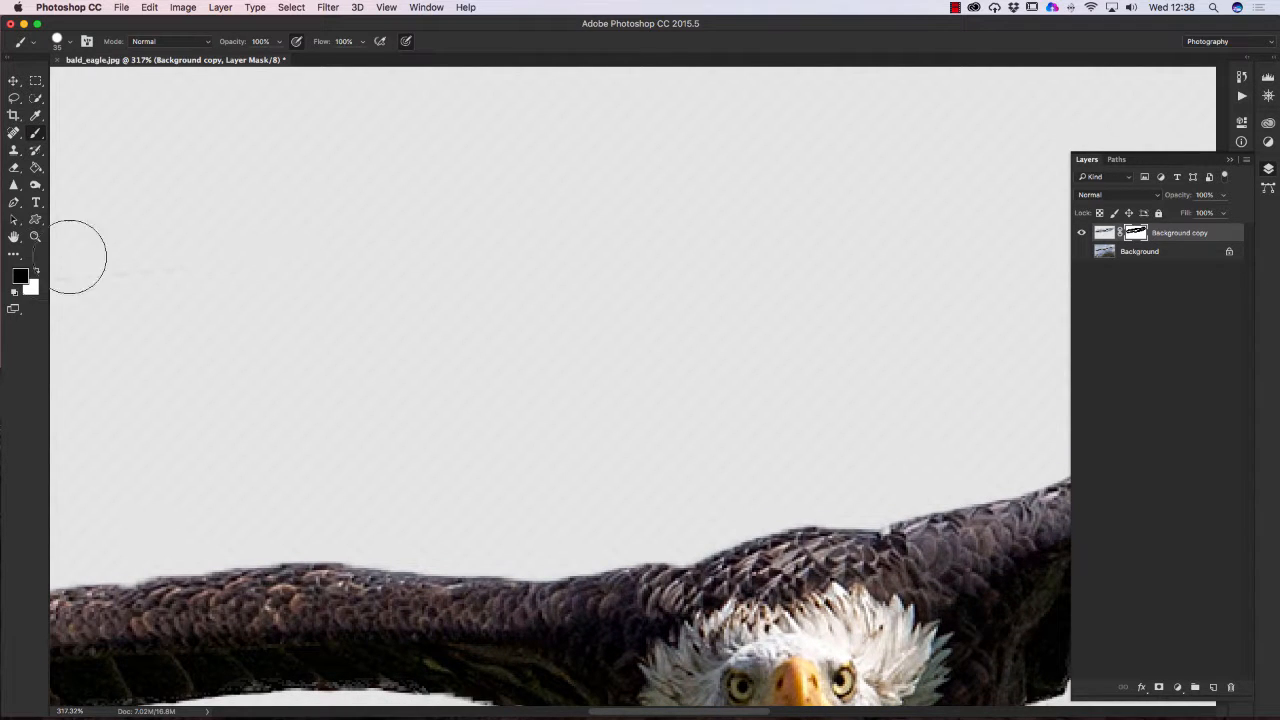
pyautogui.moveTo(171, 266); pyautogui.dragTo(471, 229)
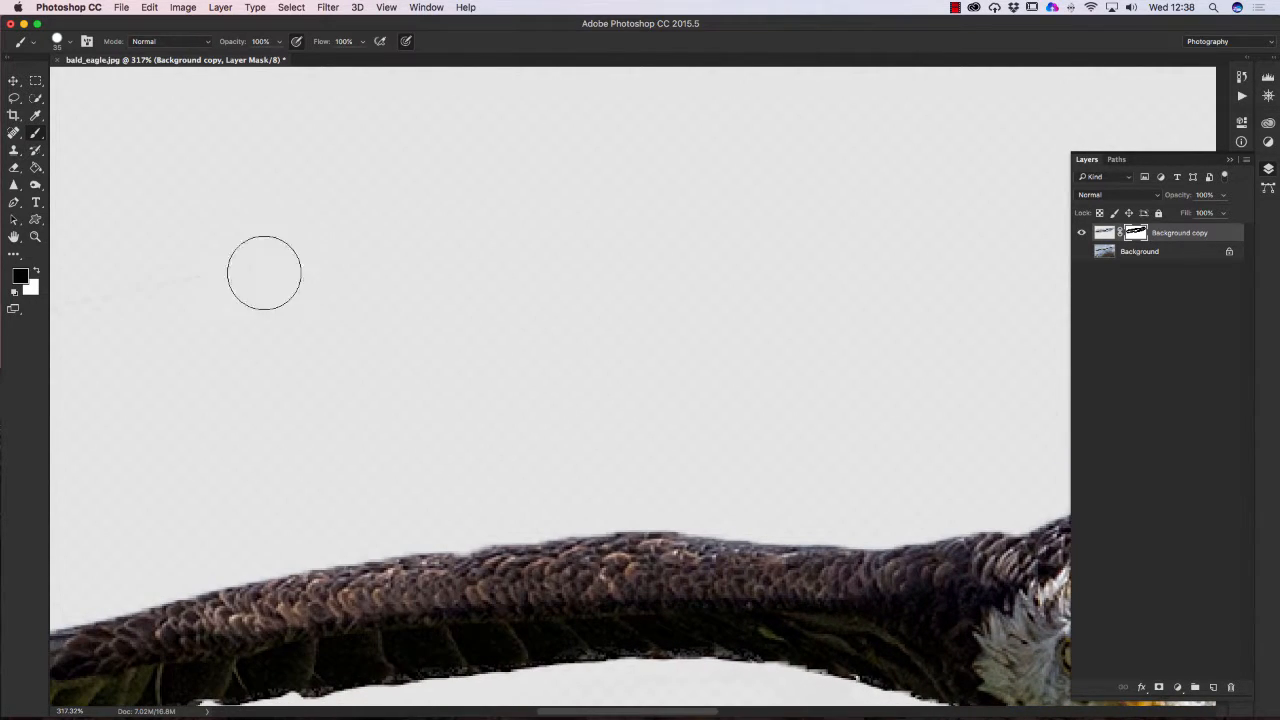
pyautogui.moveTo(246, 283); pyautogui.dragTo(466, 240)
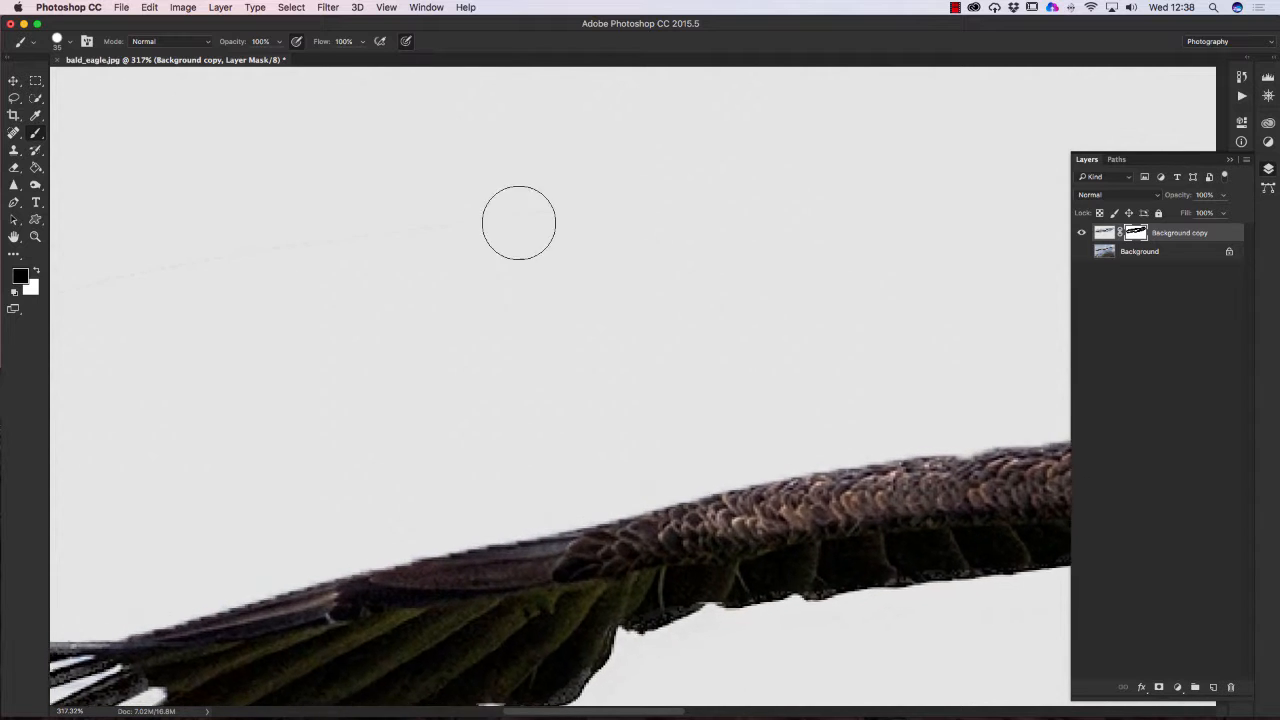
pyautogui.moveTo(262, 278); pyautogui.dragTo(589, 220)
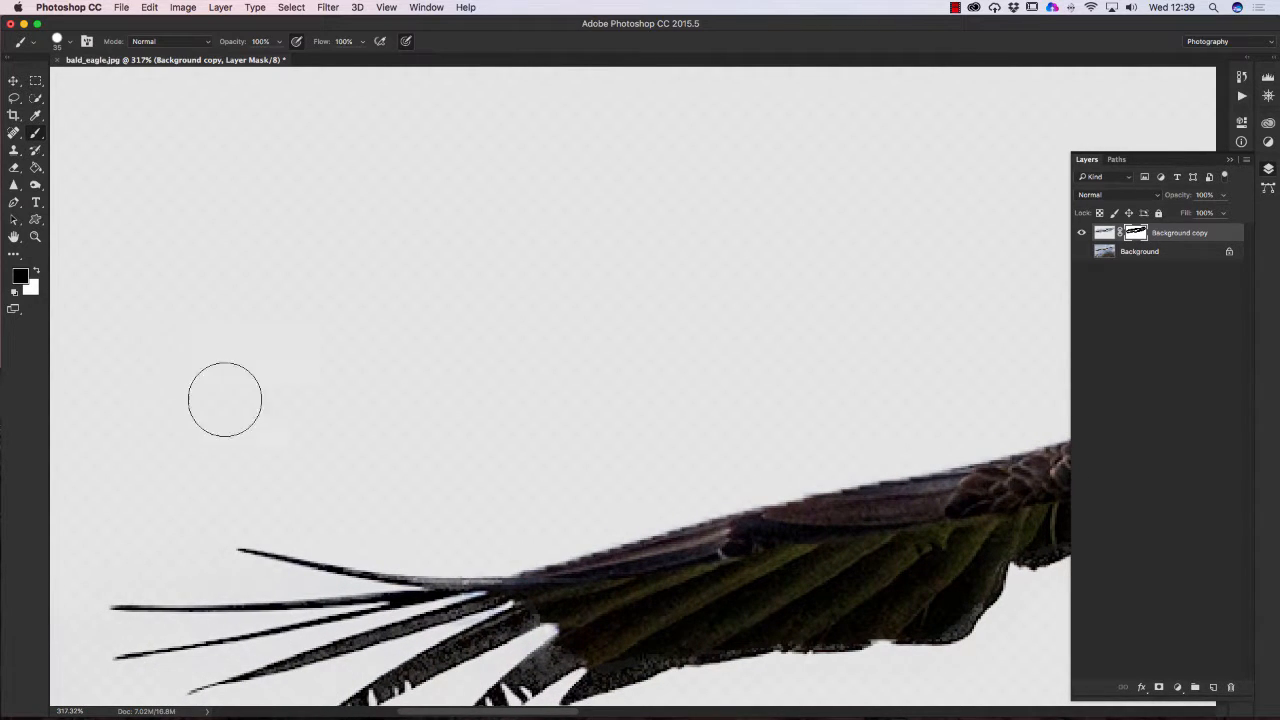
pyautogui.moveTo(259, 321); pyautogui.dragTo(349, 170)
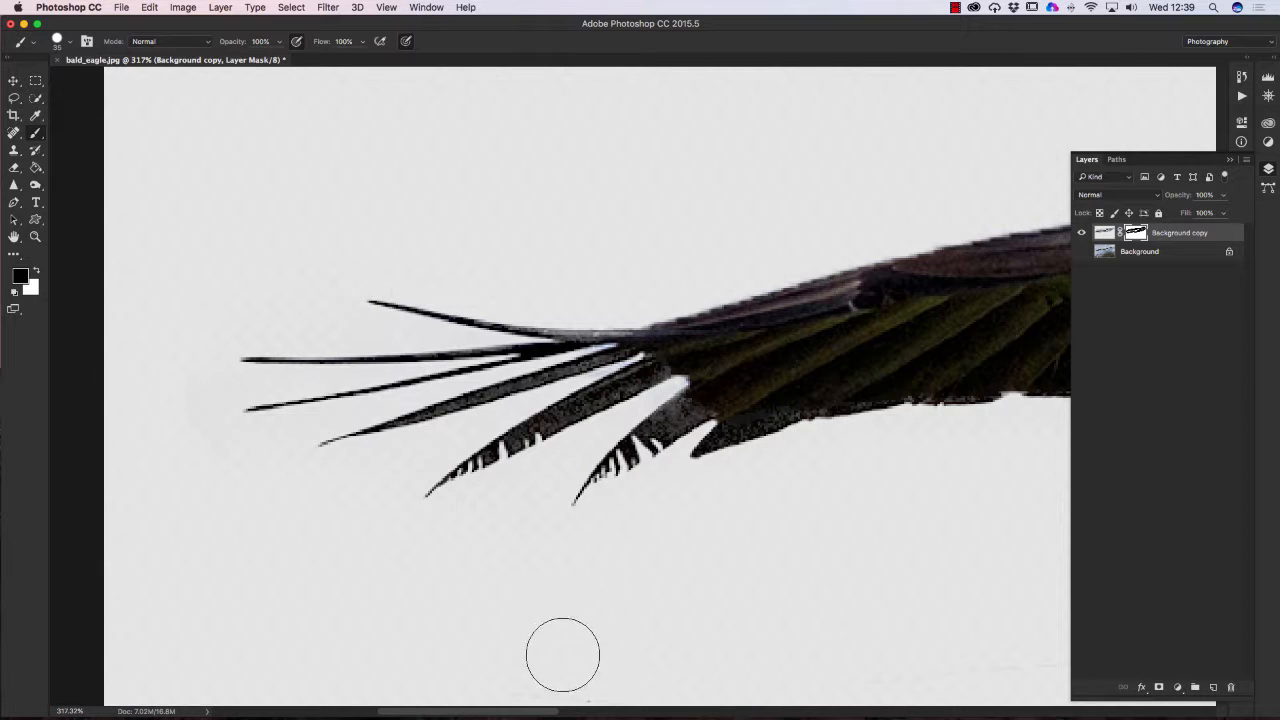
# - Paint black on the mask over the faint stray line in the empty area below the left-hand wing
pyautogui.moveTo(563, 655)
pyautogui.mouseDown()
pyautogui.moveTo(468, 478)
pyautogui.moveTo(132, 364)
pyautogui.moveTo(89, 372)
pyautogui.moveTo(48, 408)
pyautogui.mouseUp()
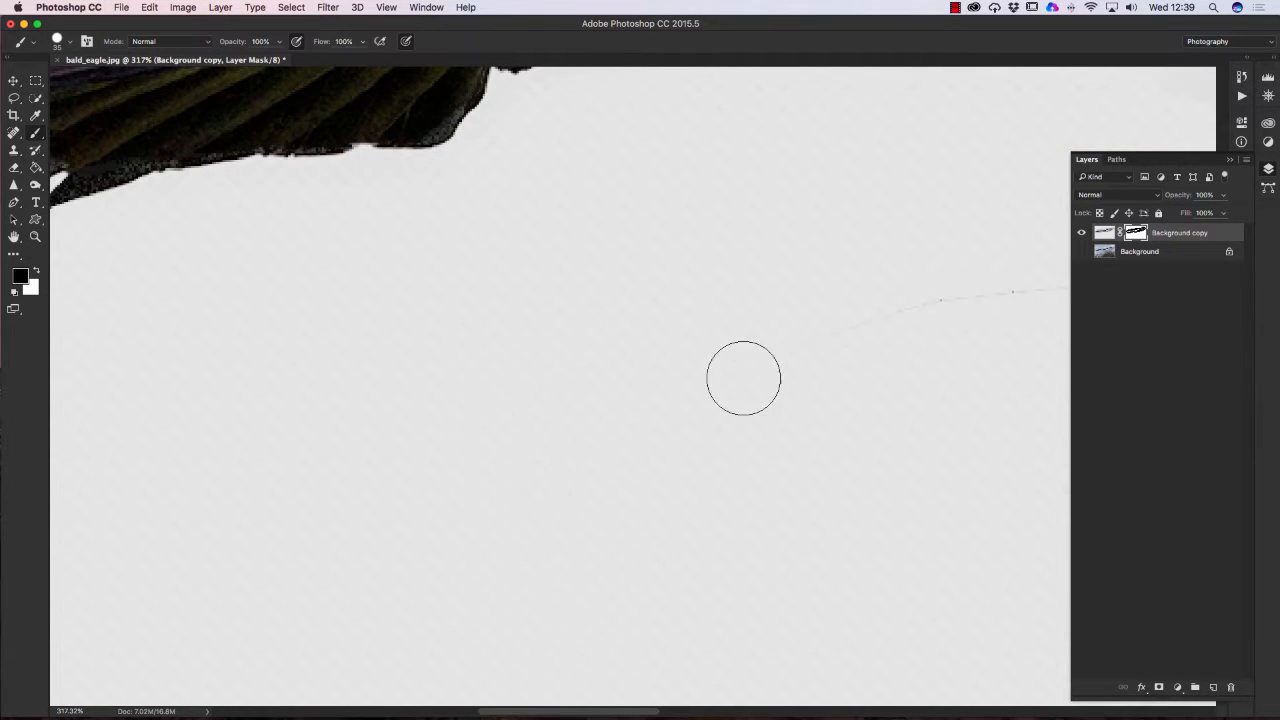
pyautogui.moveTo(630, 330); pyautogui.dragTo(260, 340)
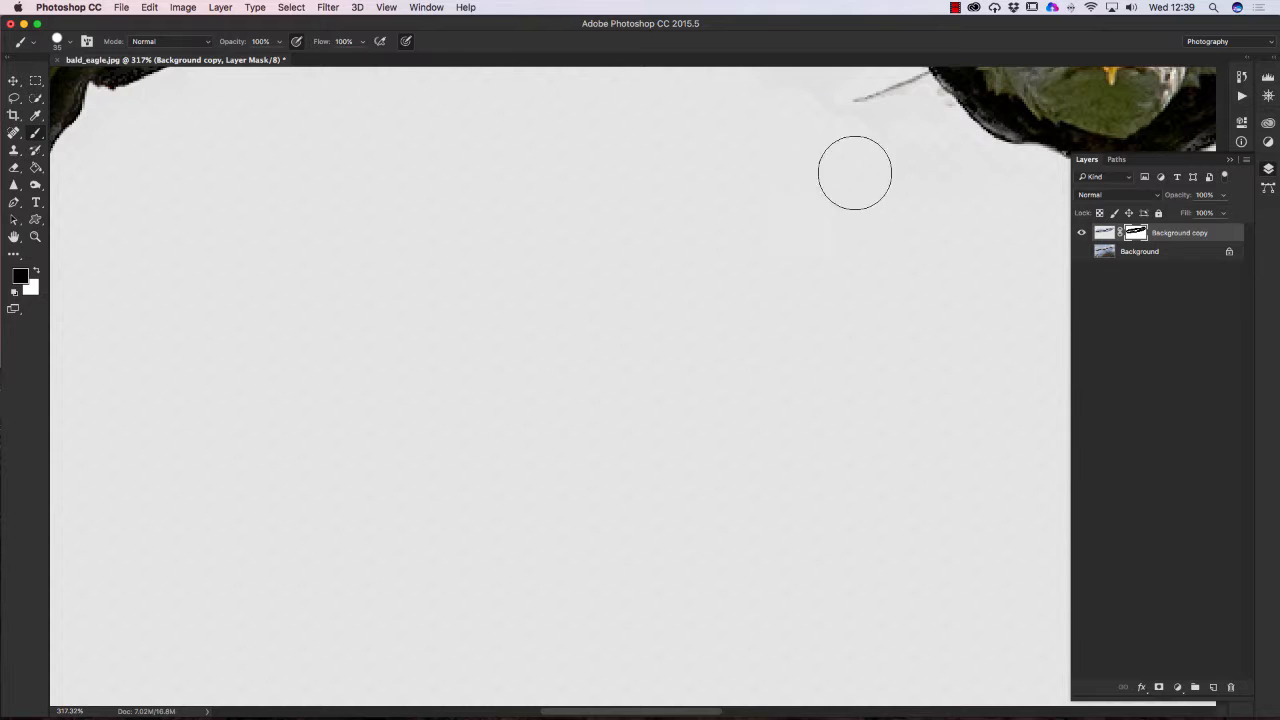
pyautogui.moveTo(740, 260); pyautogui.dragTo(595, 469)
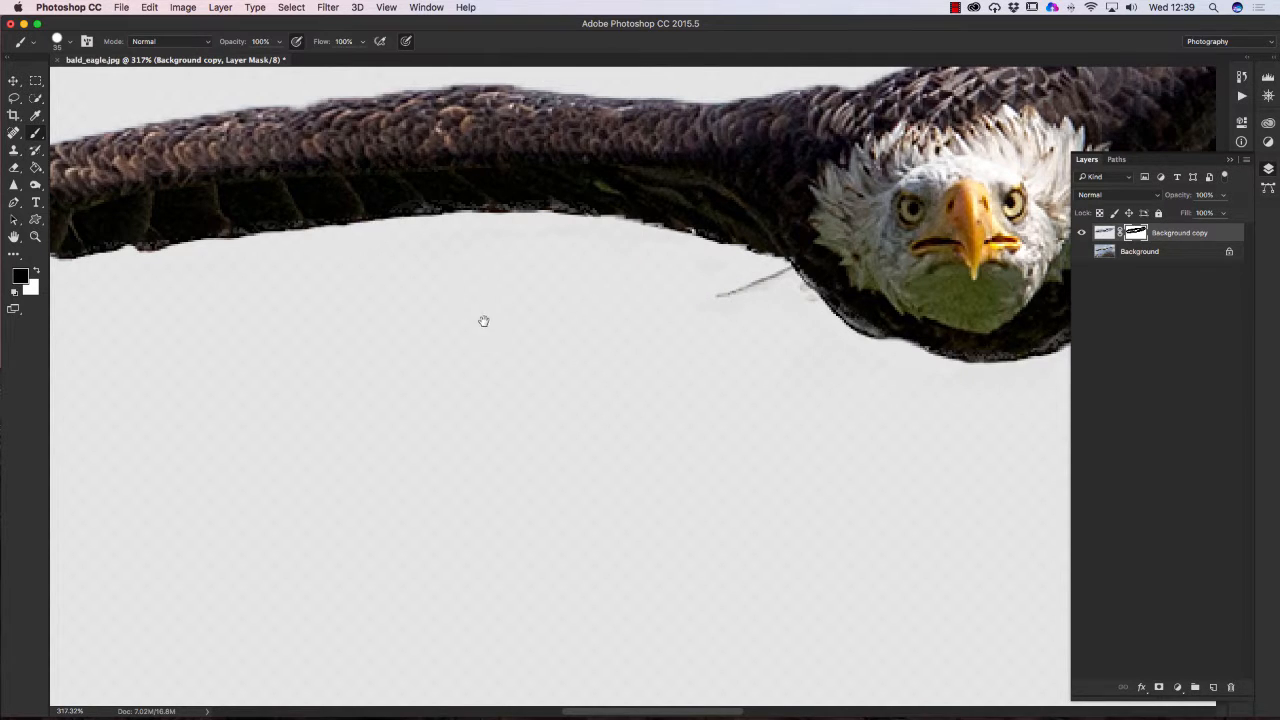
pyautogui.moveTo(483, 320); pyautogui.dragTo(749, 363)
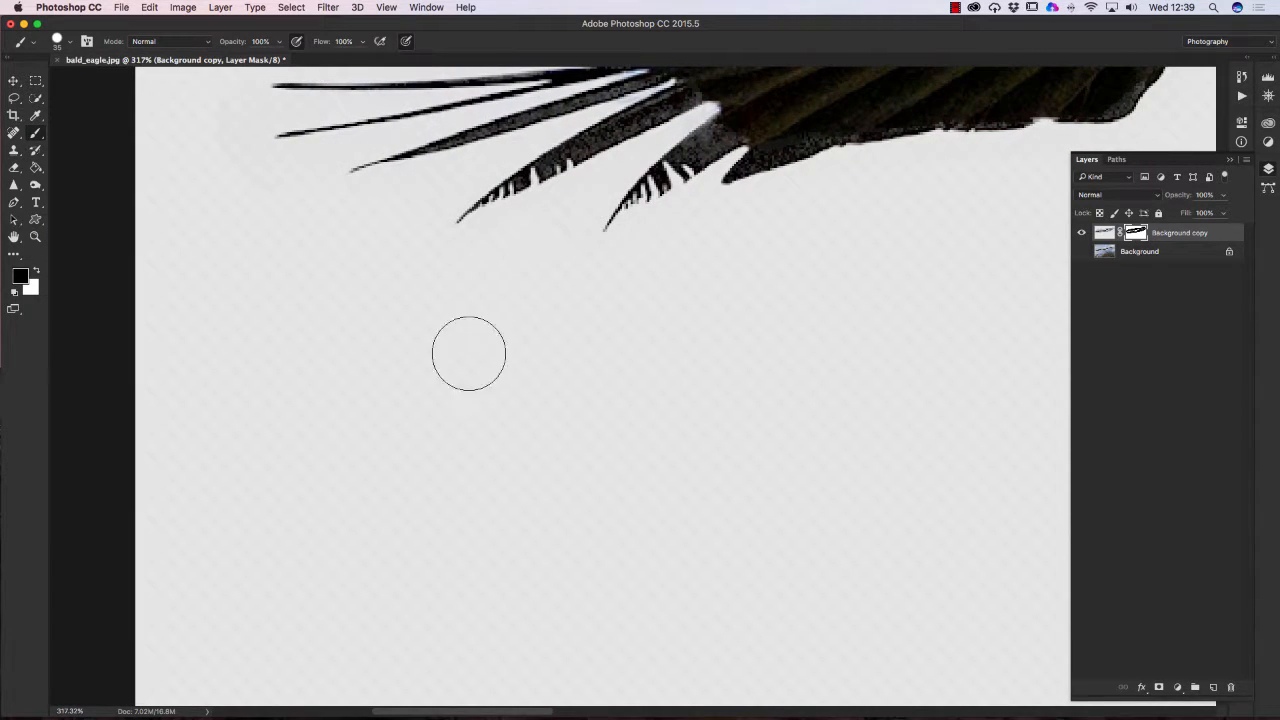
# - Switch to the Burn tool with a 60 px brush and burn away leftover haze in the mask beneath the left-hand wing
pyautogui.click(35, 186)
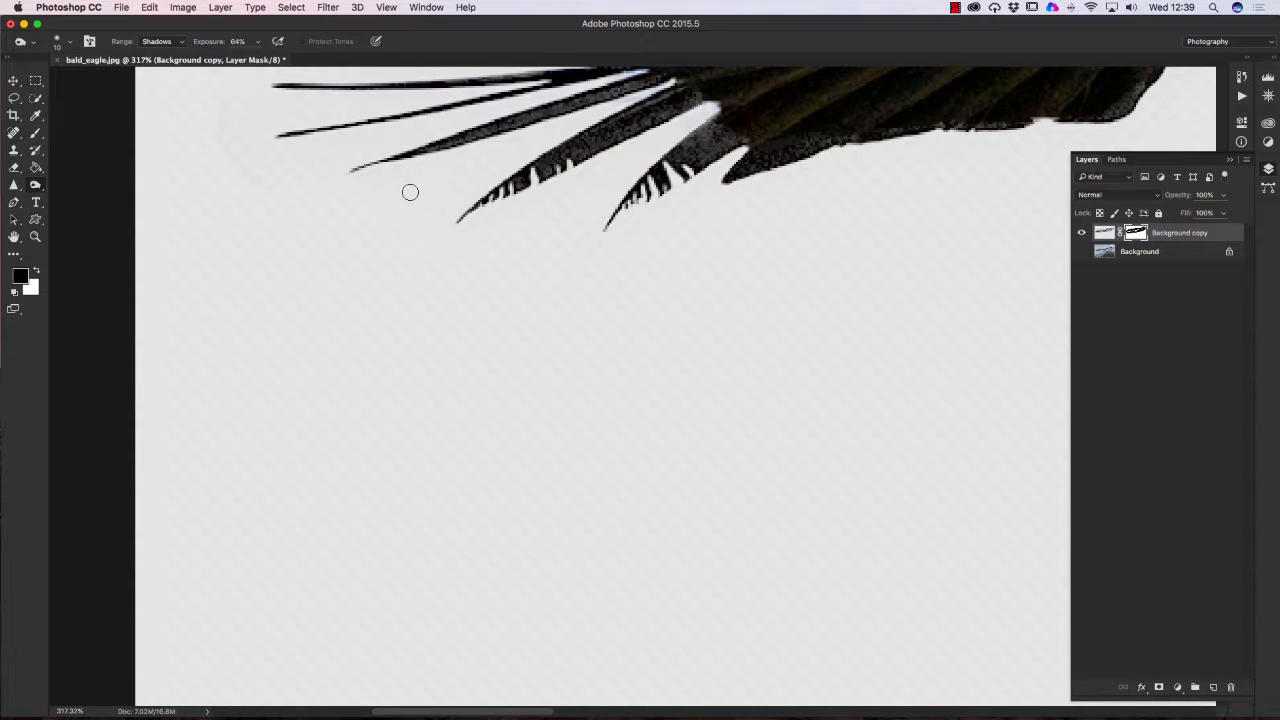
pyautogui.press(']')
pyautogui.press(']')
pyautogui.press(']')
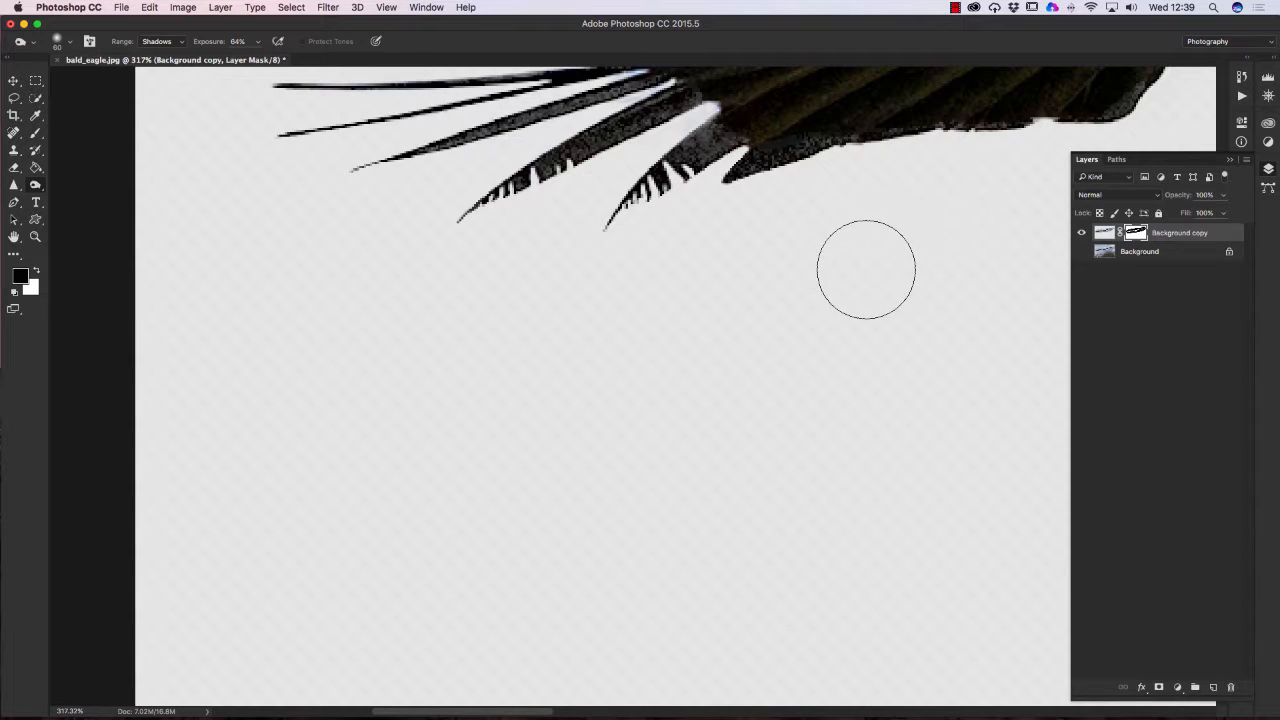
pyautogui.moveTo(873, 271); pyautogui.dragTo(385, 384)
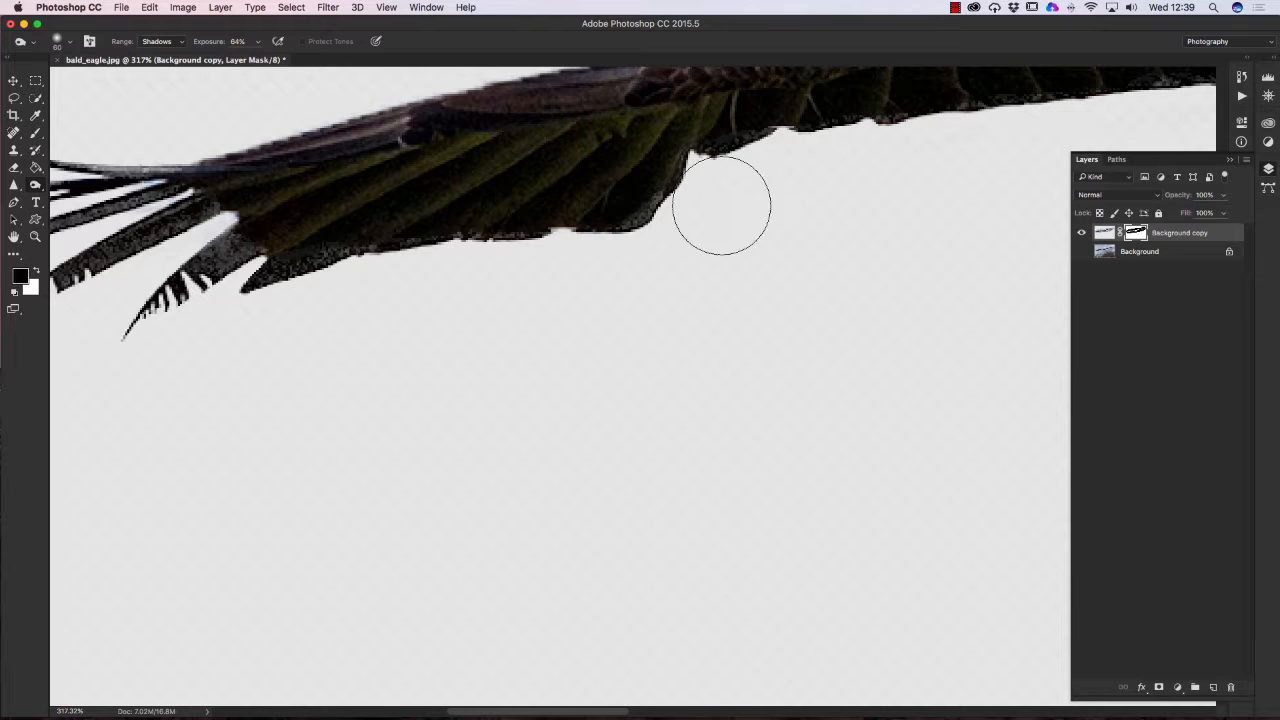
pyautogui.moveTo(856, 280)
pyautogui.mouseDown()
pyautogui.moveTo(591, 334)
pyautogui.moveTo(437, 346)
pyautogui.moveTo(398, 285)
pyautogui.mouseUp()
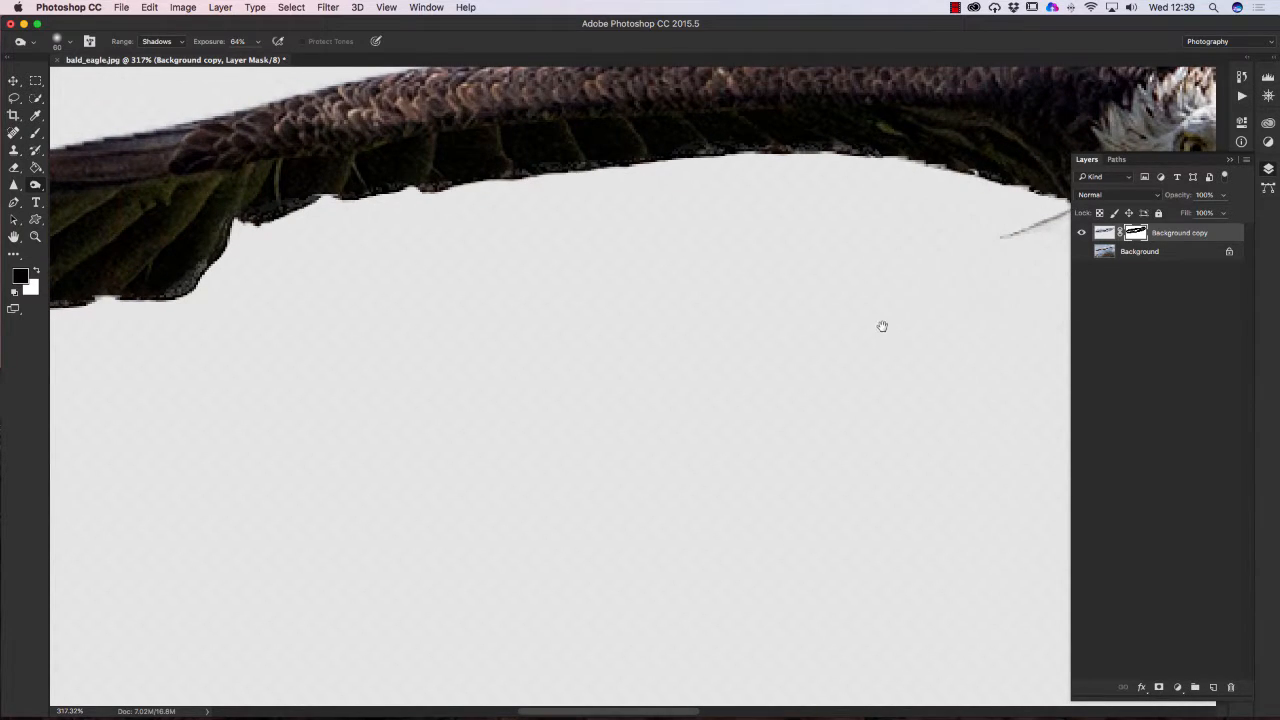
pyautogui.moveTo(880, 326)
pyautogui.mouseDown()
pyautogui.moveTo(519, 346)
pyautogui.moveTo(453, 332)
pyautogui.mouseUp()
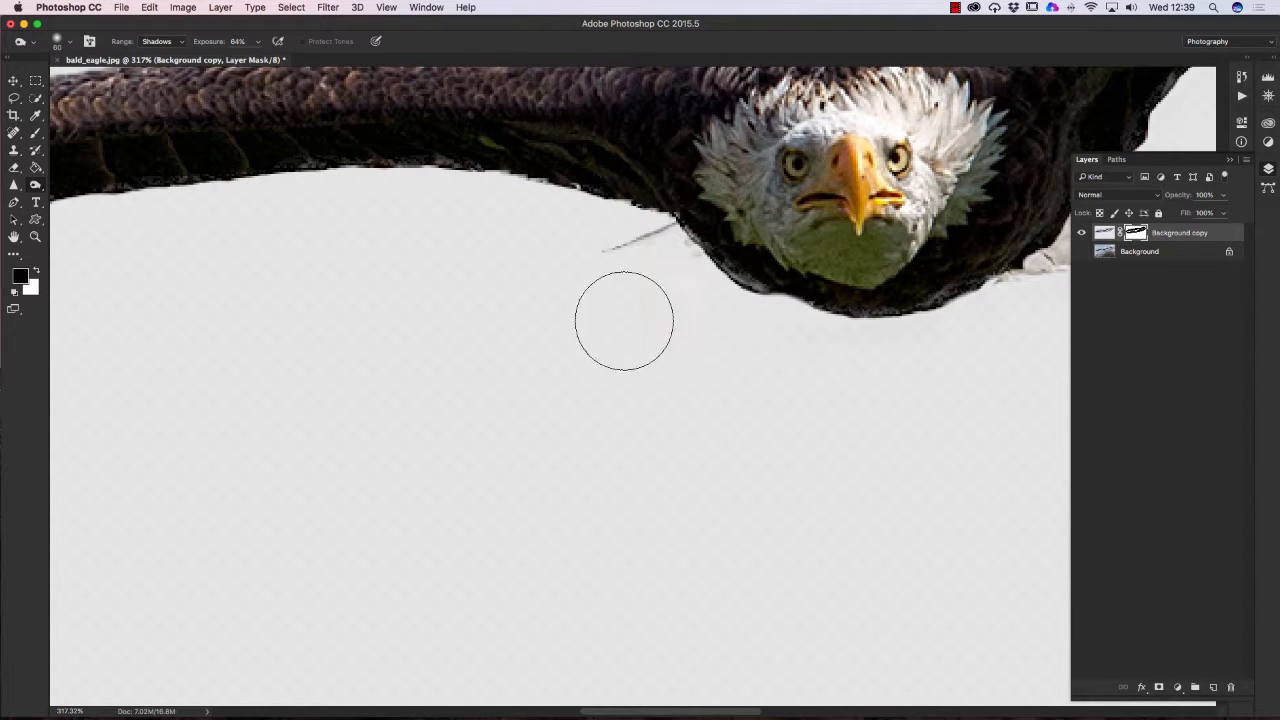
# - Burn the mask around the tail and beneath the right-hand wing out to its feather tips to clear leftover haze
pyautogui.moveTo(866, 437); pyautogui.dragTo(457, 378)
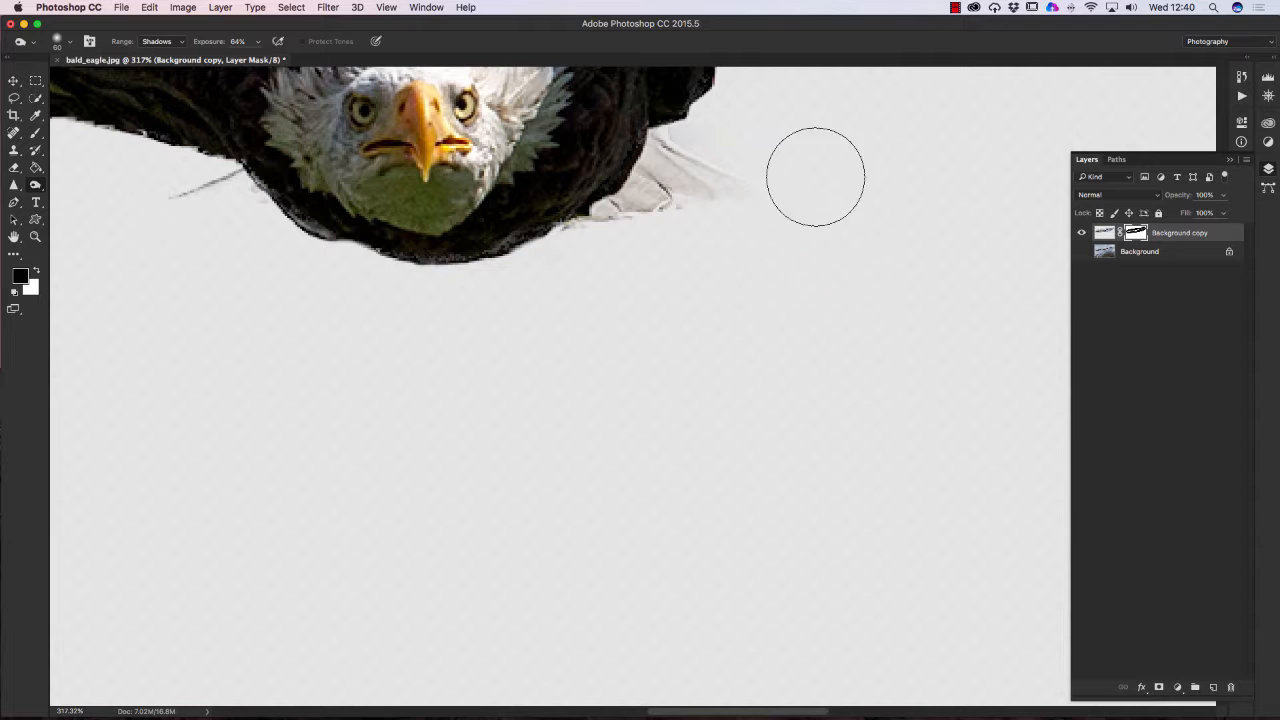
pyautogui.moveTo(760, 228)
pyautogui.mouseDown()
pyautogui.moveTo(734, 254)
pyautogui.moveTo(569, 269)
pyautogui.mouseUp()
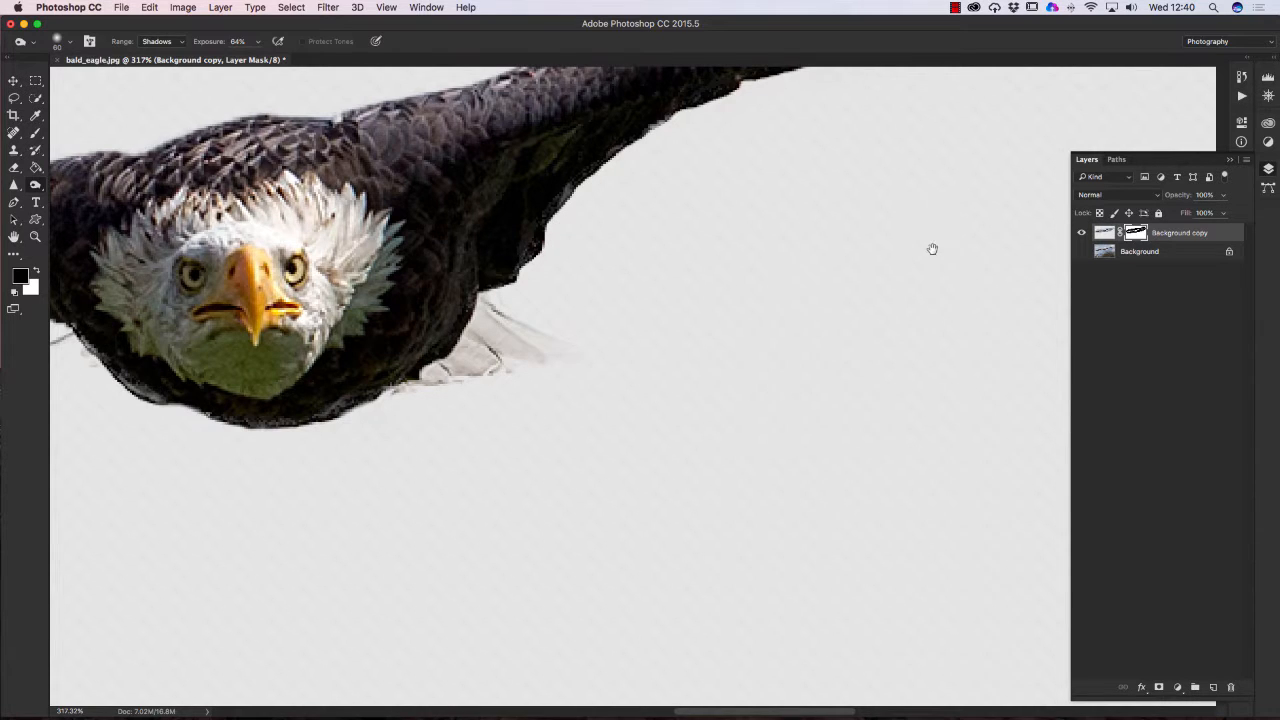
pyautogui.moveTo(931, 249); pyautogui.dragTo(670, 447)
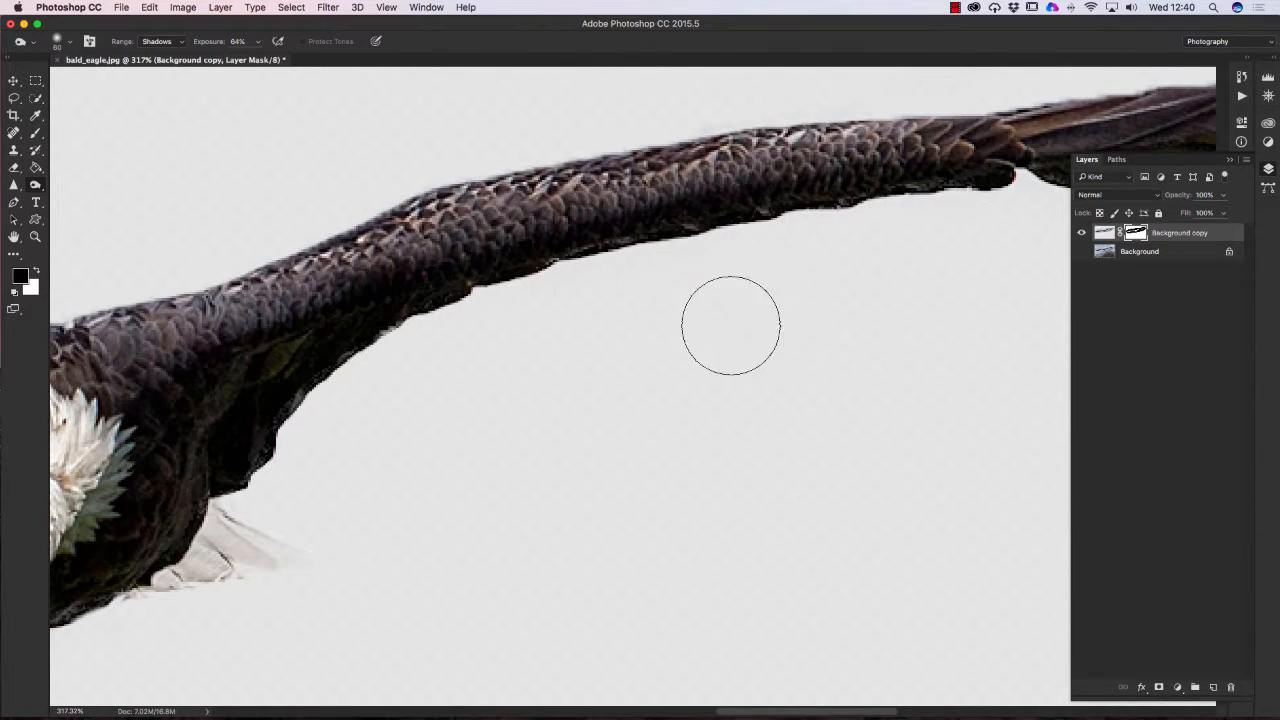
pyautogui.moveTo(729, 329)
pyautogui.mouseDown()
pyautogui.moveTo(395, 466)
pyautogui.moveTo(142, 466)
pyautogui.mouseUp()
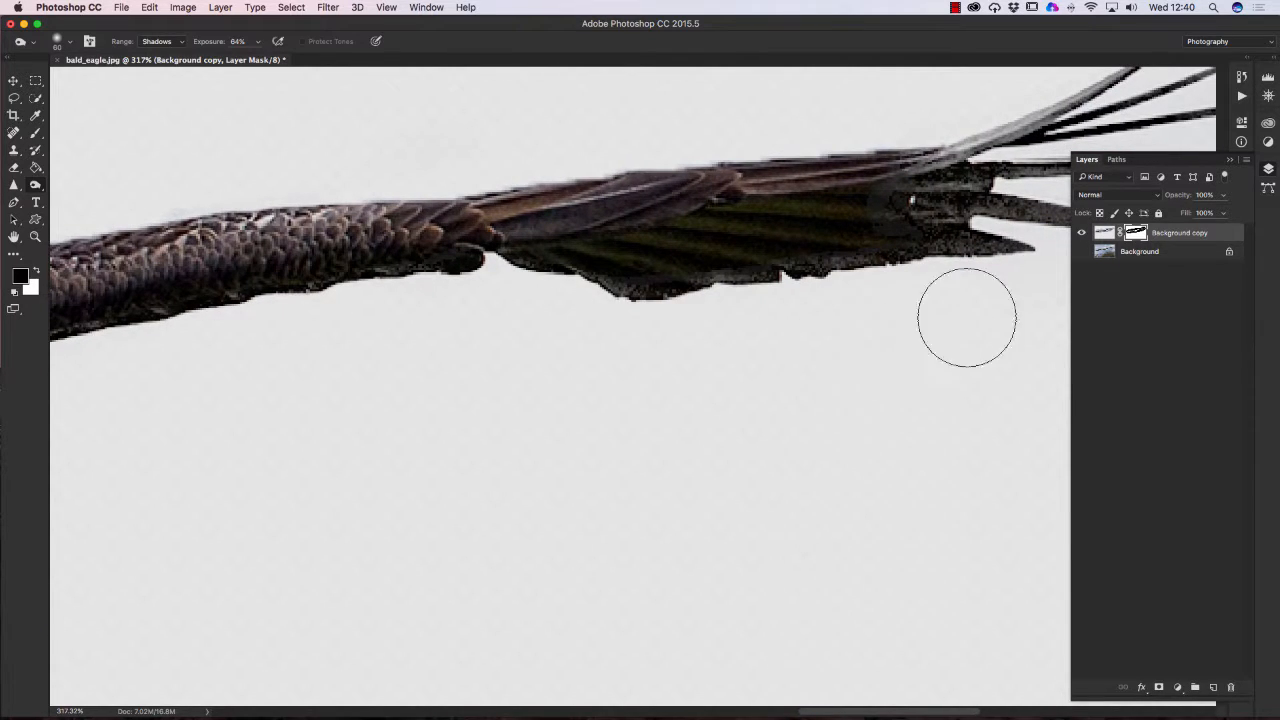
pyautogui.moveTo(915, 366); pyautogui.dragTo(550, 442)
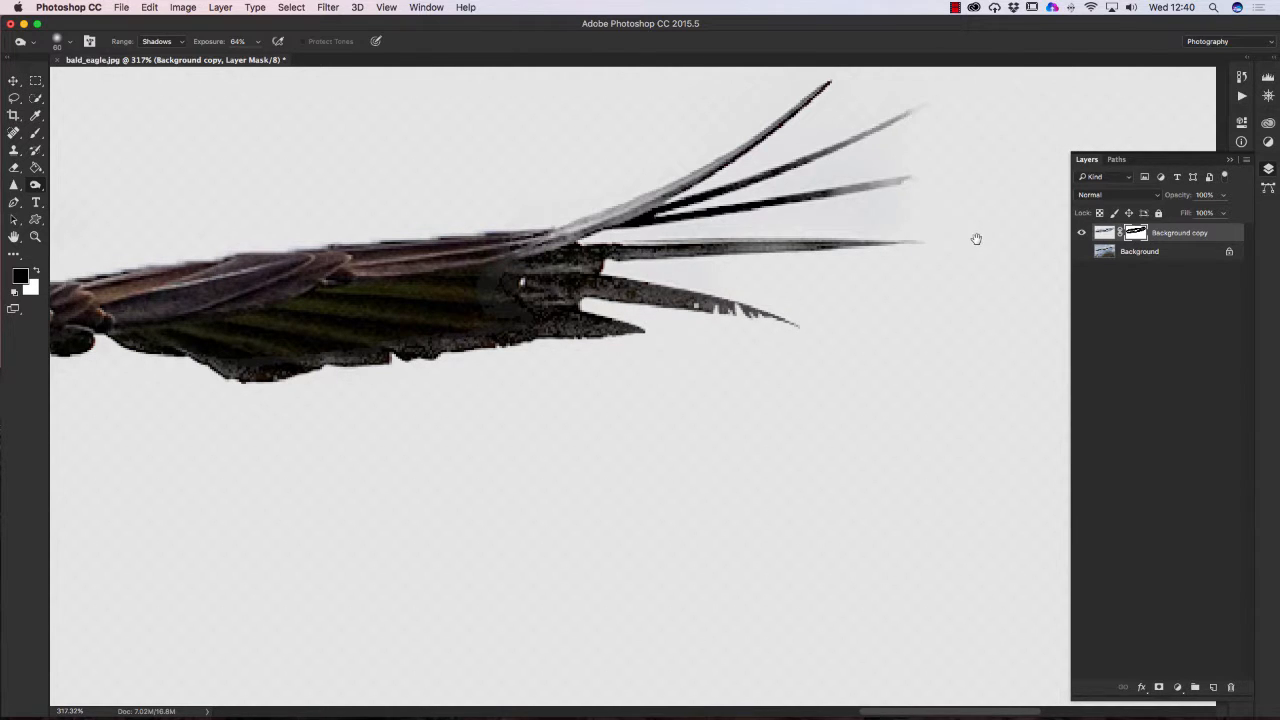
pyautogui.moveTo(976, 239); pyautogui.dragTo(857, 494)
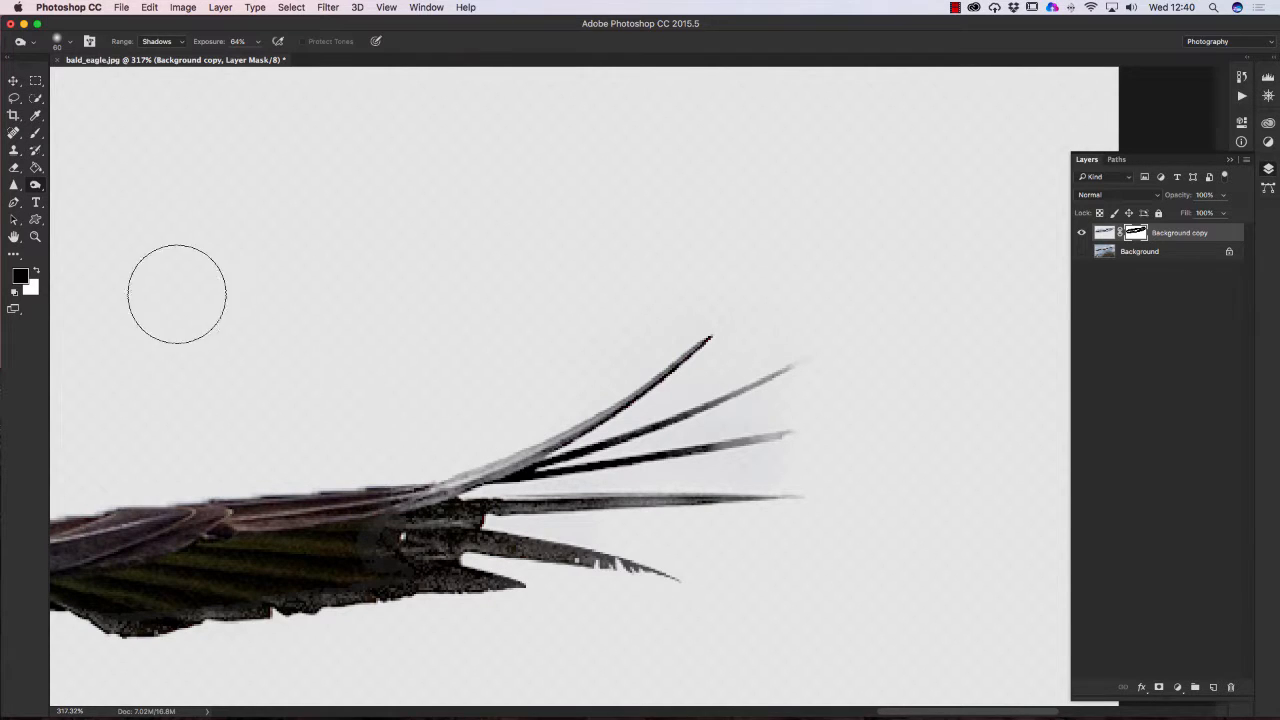
# - Switch to the Dodge tool with a 6 px brush and restore the tip of the second feather on the right-hand wing
pyautogui.click(35, 187)
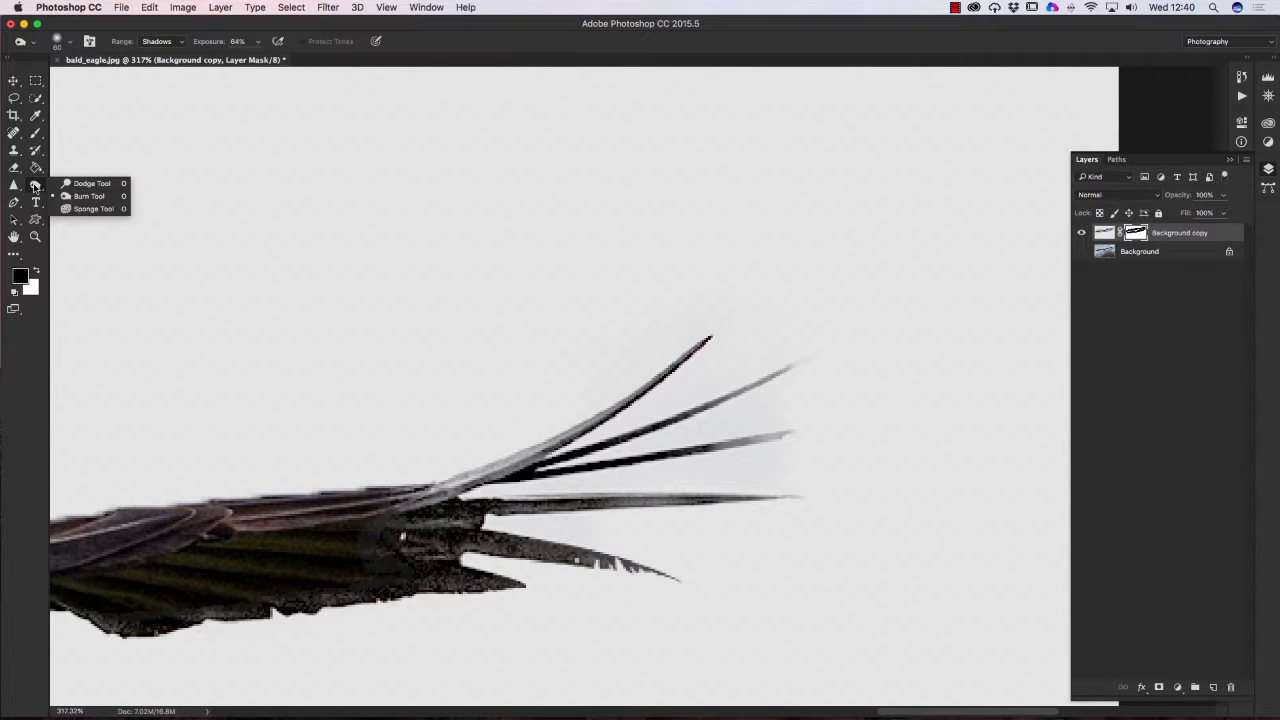
pyautogui.click(90, 183)
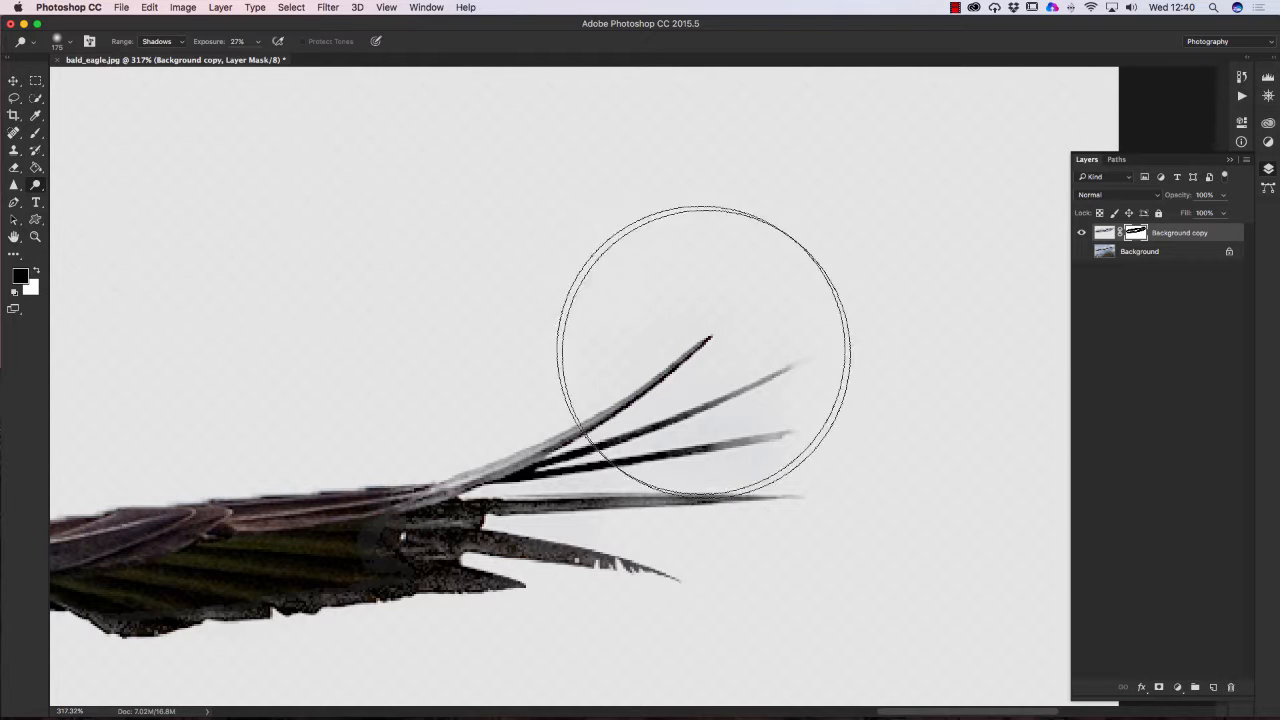
pyautogui.press('[')
pyautogui.press('[')
pyautogui.press('[')
pyautogui.press('[')
pyautogui.press('[')
pyautogui.press('[')
pyautogui.press('[')
pyautogui.press('[')
pyautogui.press('[')
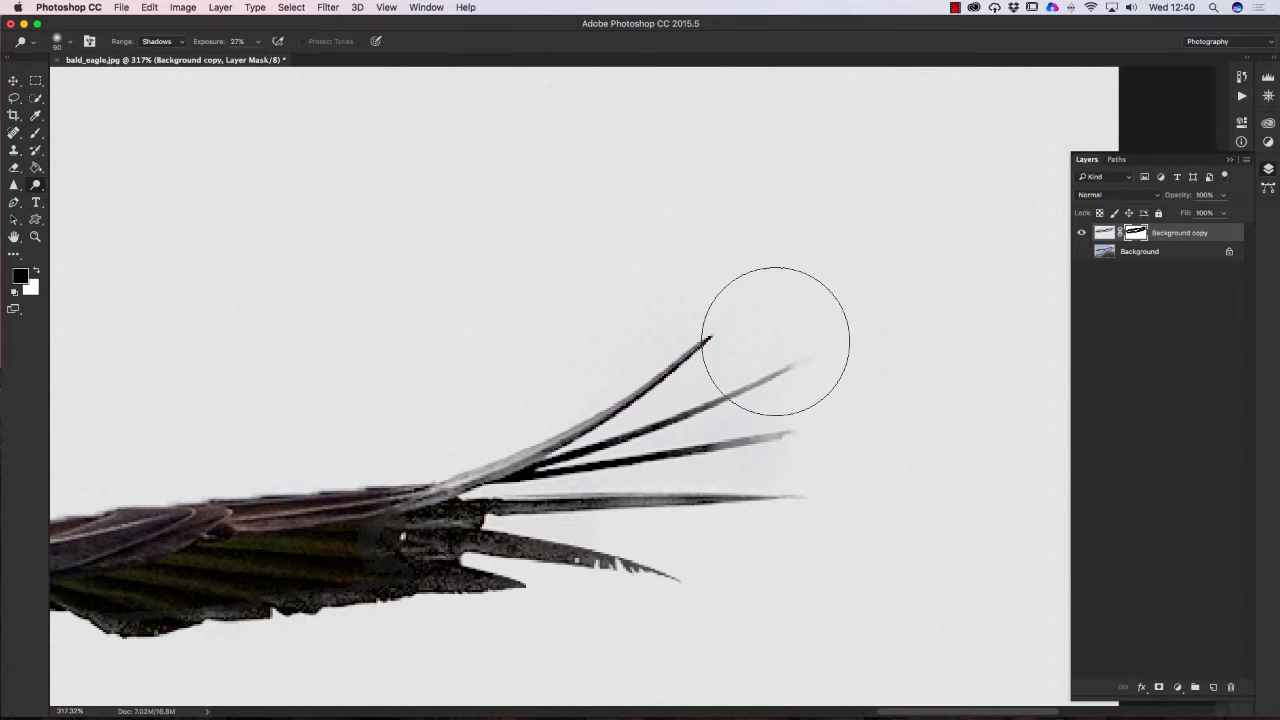
pyautogui.press('[')
pyautogui.press('[')
pyautogui.press('[')
pyautogui.press('[')
pyautogui.moveTo(814, 357); pyautogui.dragTo(807, 357)
pyautogui.press('[')
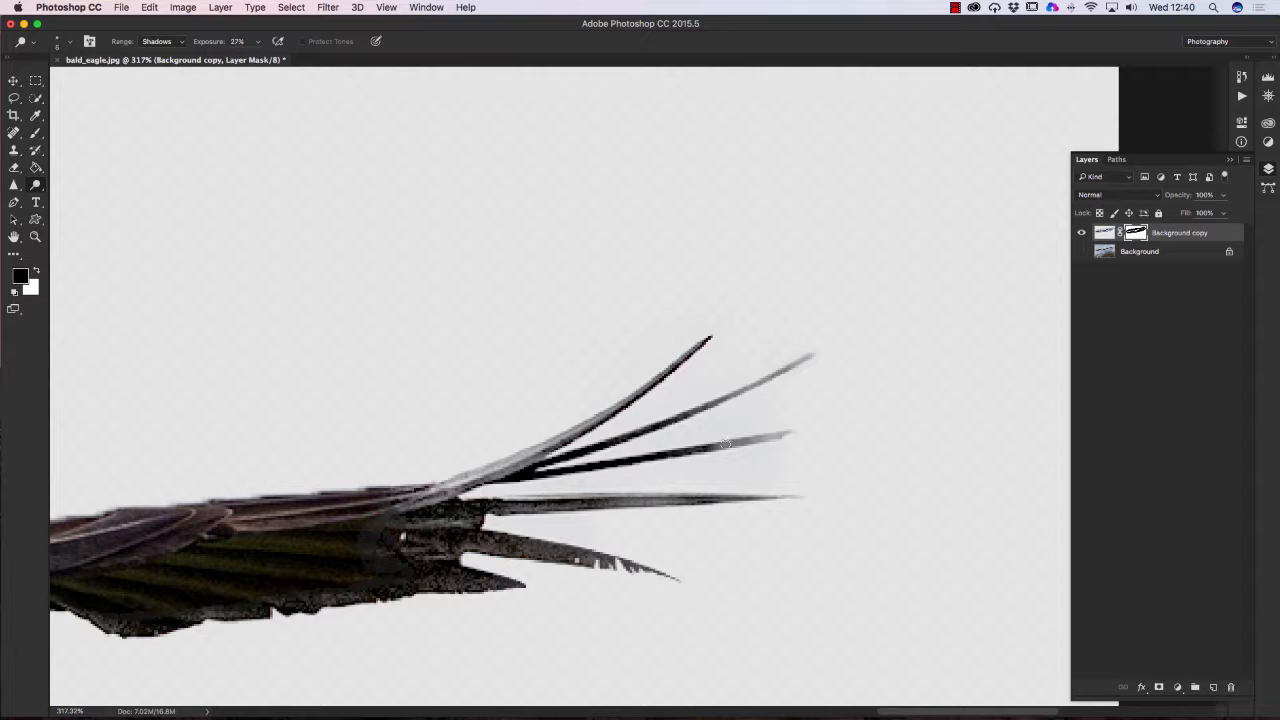
# - Dodge the mask along the second, third and fourth feather tips of the right-hand wing to bring back their faded ends
pyautogui.moveTo(757, 439)
pyautogui.mouseDown()
pyautogui.moveTo(786, 434)
pyautogui.moveTo(740, 444)
pyautogui.moveTo(766, 438)
pyautogui.mouseUp()
pyautogui.moveTo(818, 354); pyautogui.dragTo(720, 401)
pyautogui.moveTo(796, 496)
pyautogui.mouseDown()
pyautogui.moveTo(763, 500)
pyautogui.moveTo(795, 497)
pyautogui.moveTo(748, 497)
pyautogui.moveTo(800, 496)
pyautogui.moveTo(743, 495)
pyautogui.moveTo(800, 495)
pyautogui.moveTo(631, 494)
pyautogui.mouseUp()
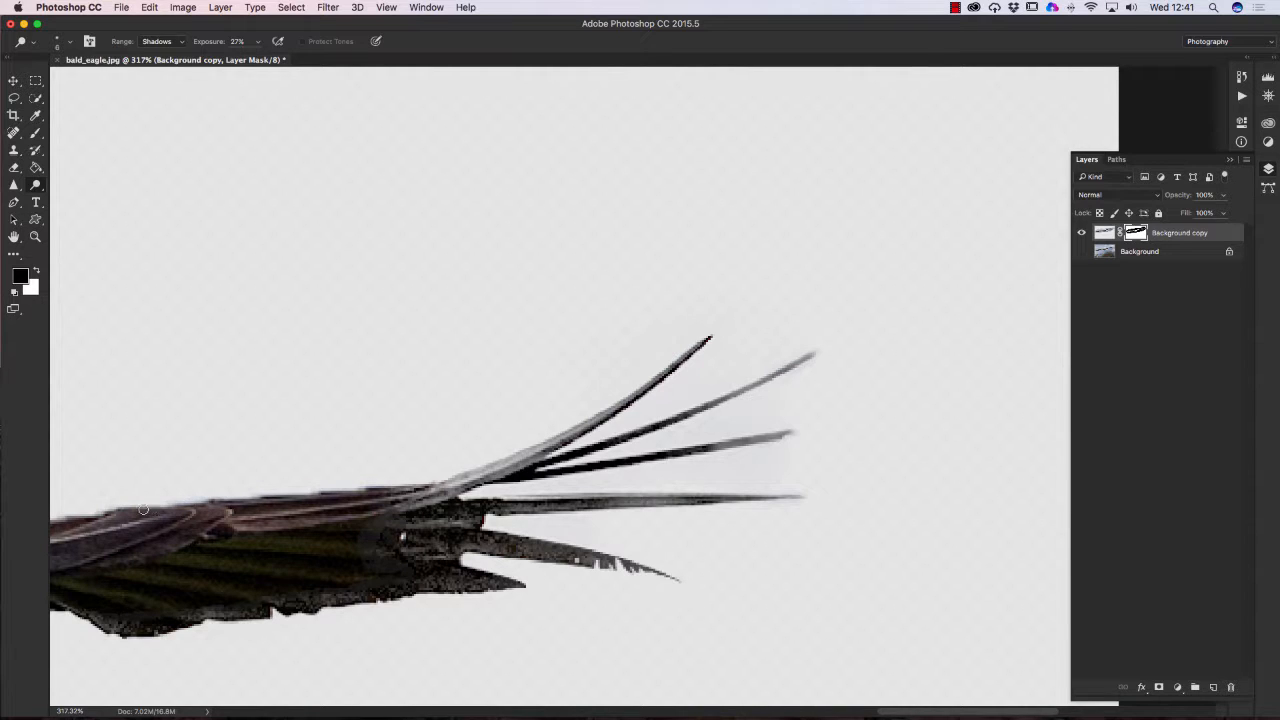
# - Examine the cut-out's edges along both wings and the head, ending with the whole eagle in view
pyautogui.moveTo(297, 523); pyautogui.dragTo(529, 497)
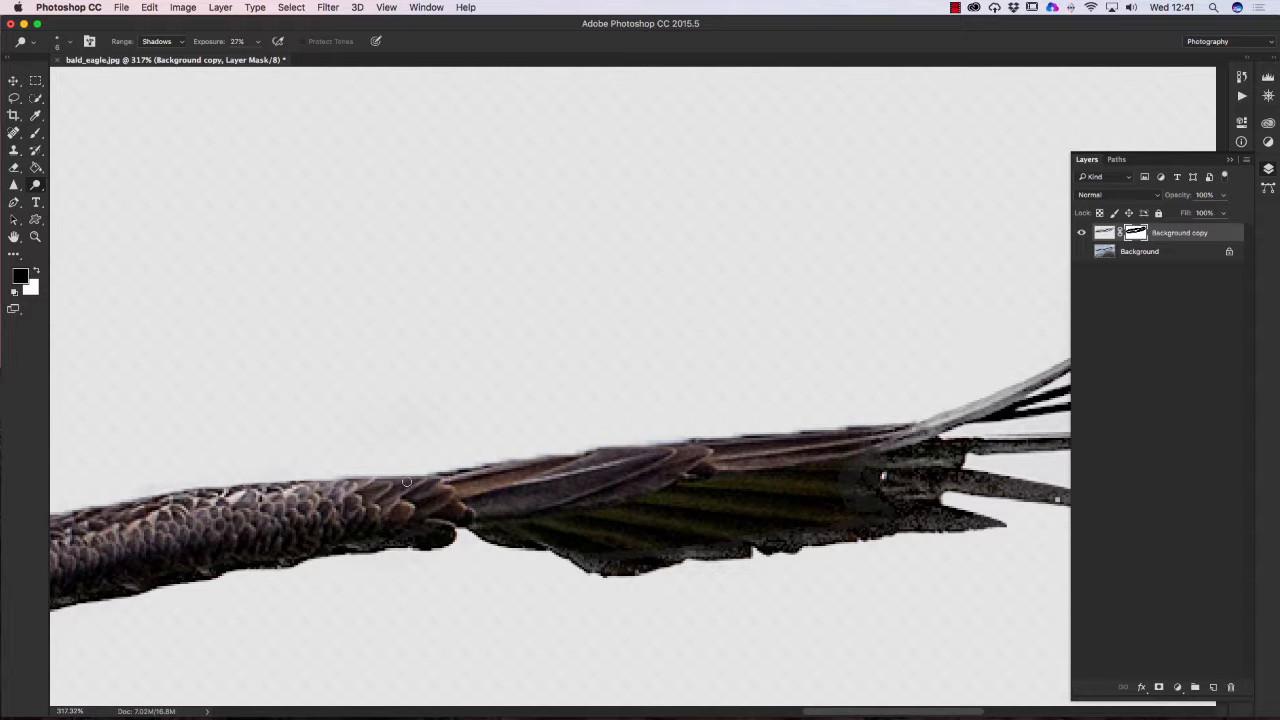
pyautogui.moveTo(245, 506); pyautogui.dragTo(503, 484)
pyautogui.moveTo(344, 539); pyautogui.dragTo(470, 468)
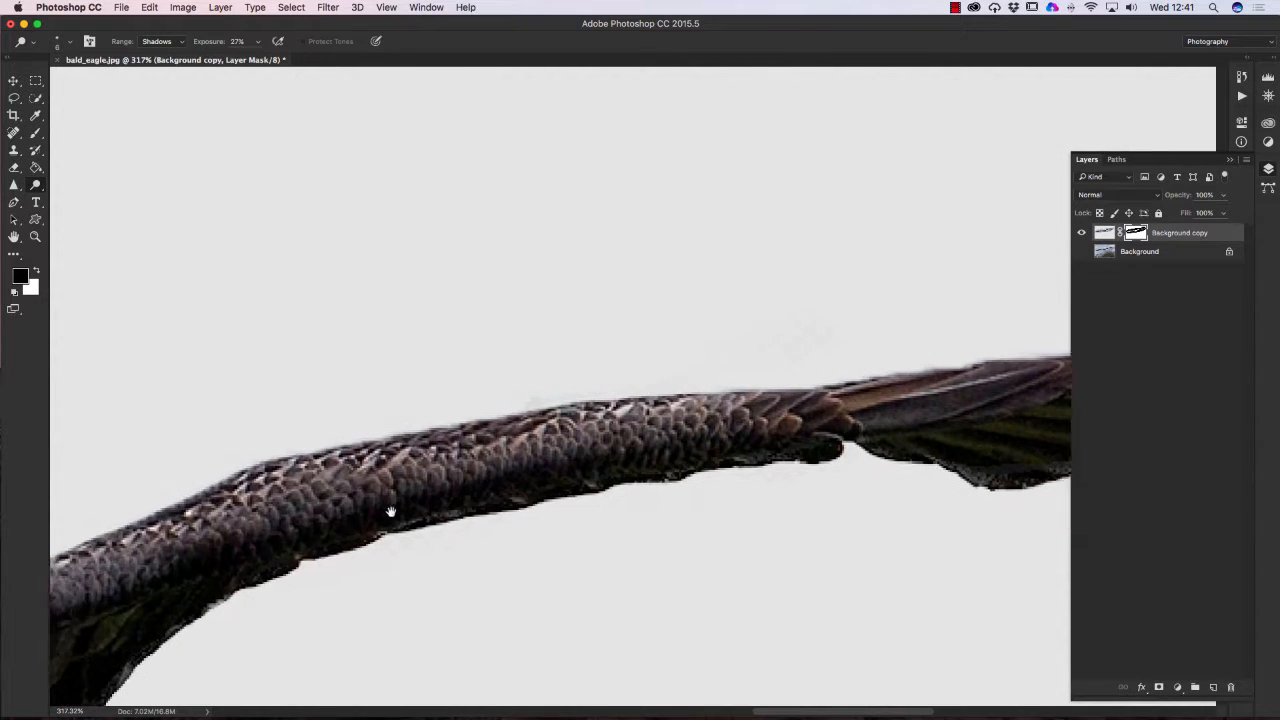
pyautogui.moveTo(325, 506); pyautogui.dragTo(394, 477)
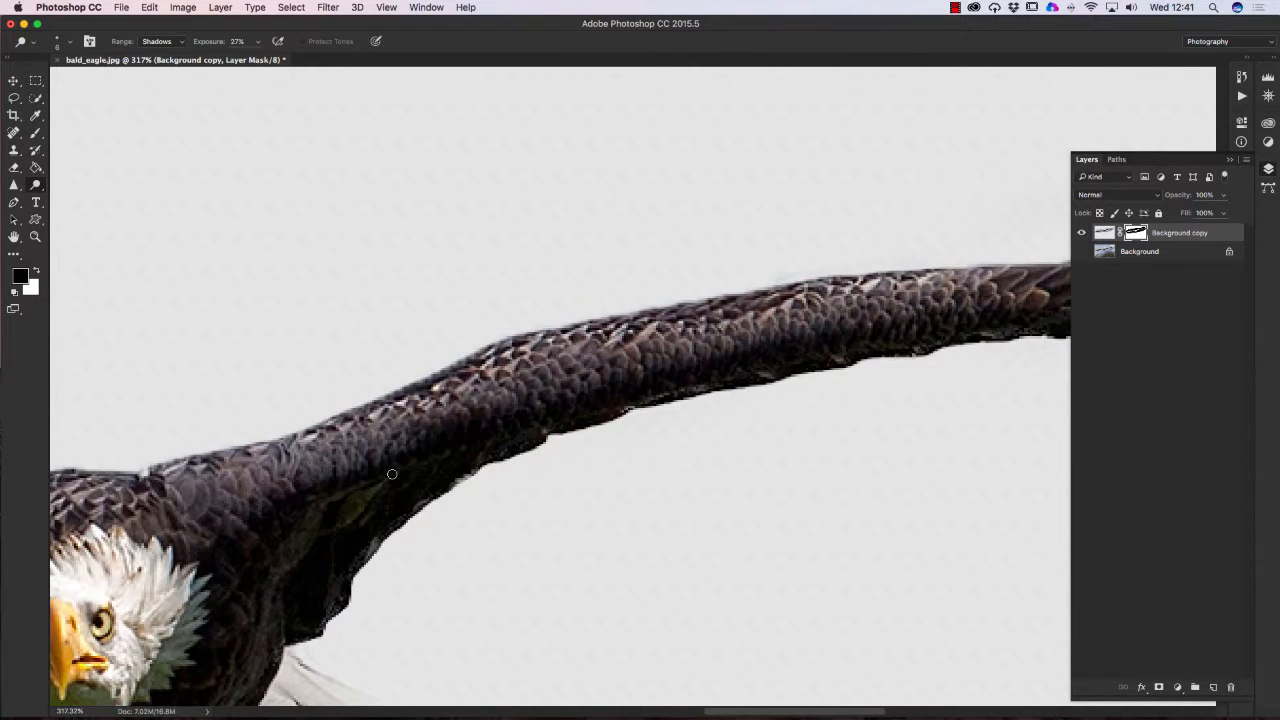
pyautogui.moveTo(297, 496); pyautogui.dragTo(593, 421)
pyautogui.moveTo(397, 477); pyautogui.dragTo(622, 407)
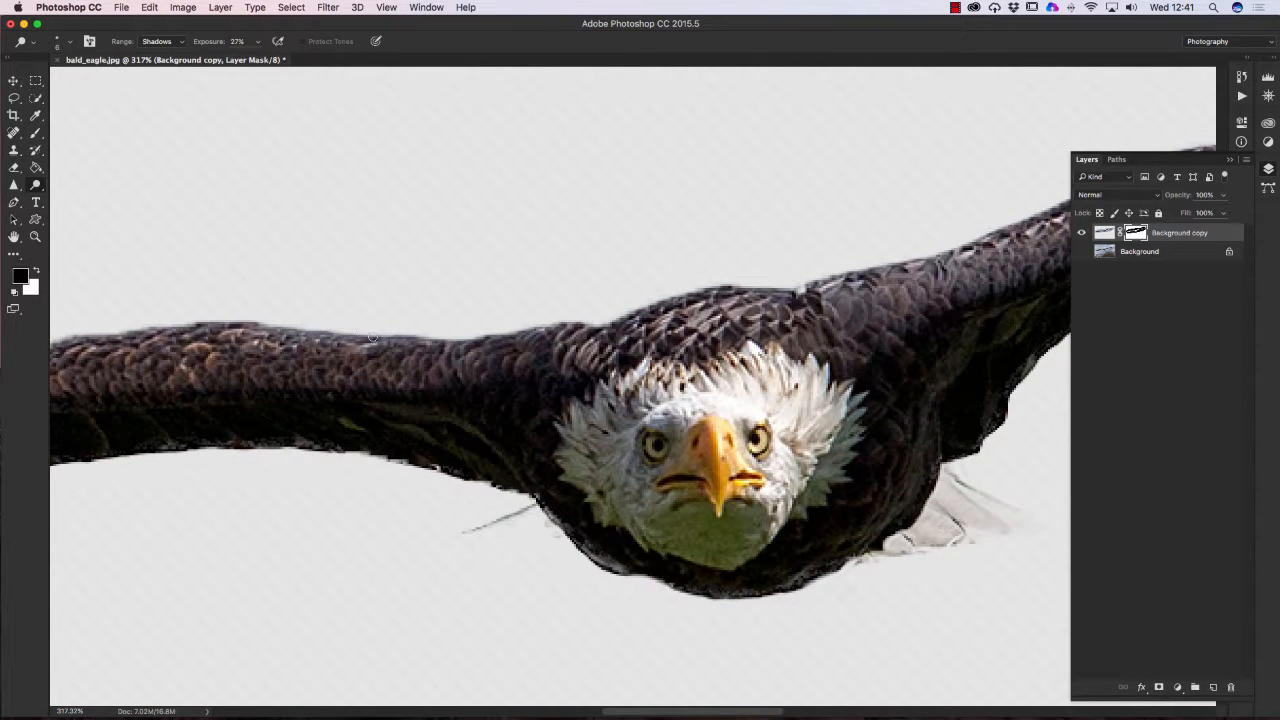
pyautogui.moveTo(337, 391); pyautogui.dragTo(600, 420)
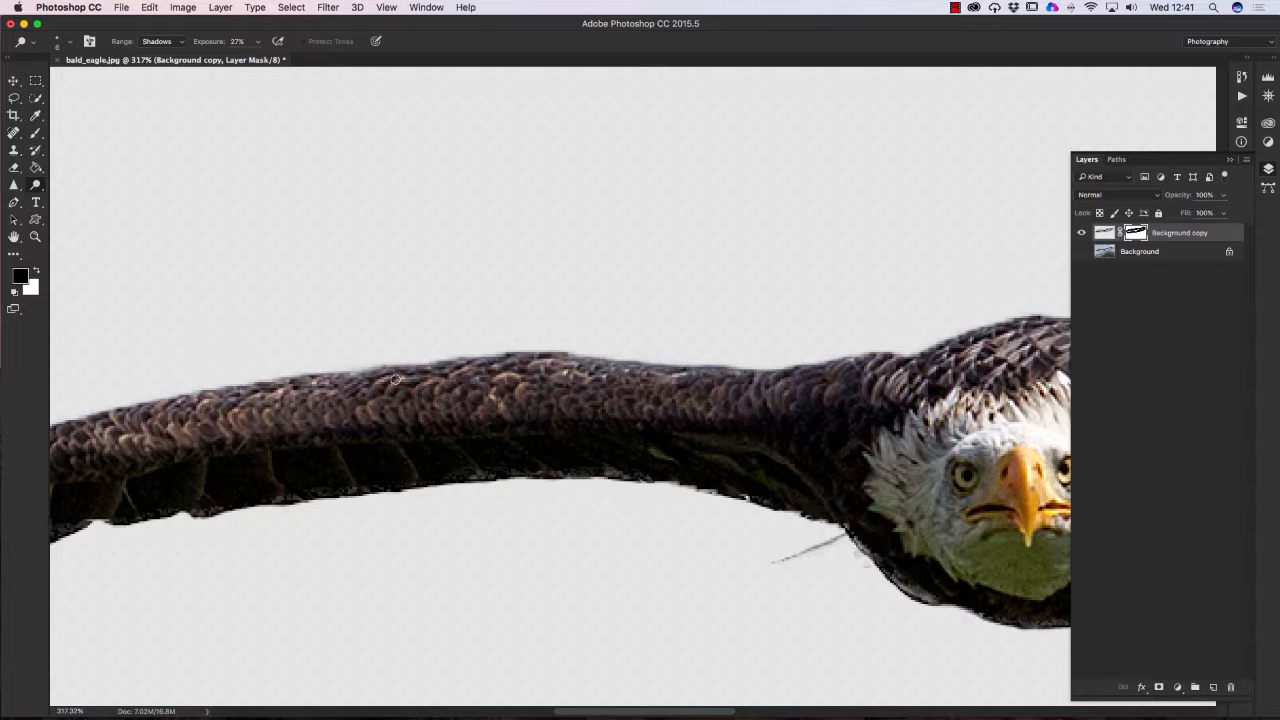
pyautogui.press('space')
pyautogui.moveTo(347, 396); pyautogui.dragTo(471, 368)
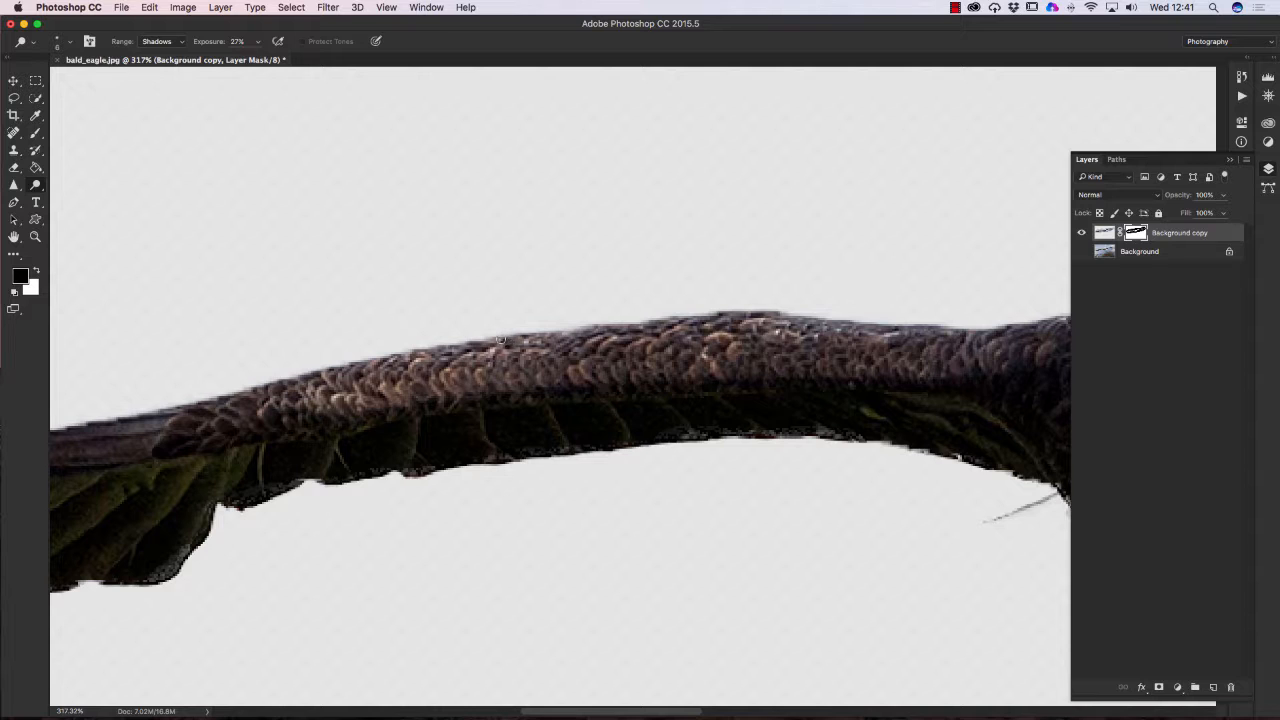
pyautogui.press('space')
pyautogui.moveTo(347, 378); pyautogui.dragTo(423, 371)
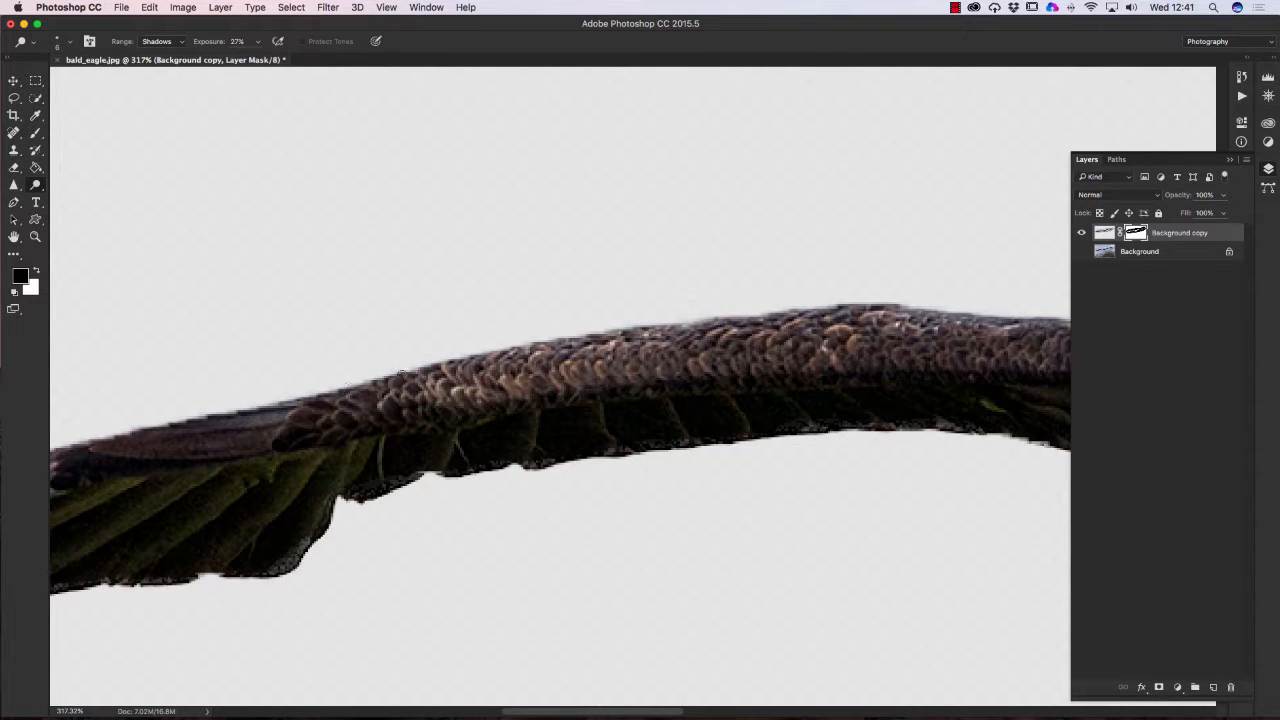
pyautogui.press('space')
pyautogui.moveTo(300, 433); pyautogui.dragTo(425, 417)
pyautogui.moveTo(200, 469); pyautogui.dragTo(360, 450)
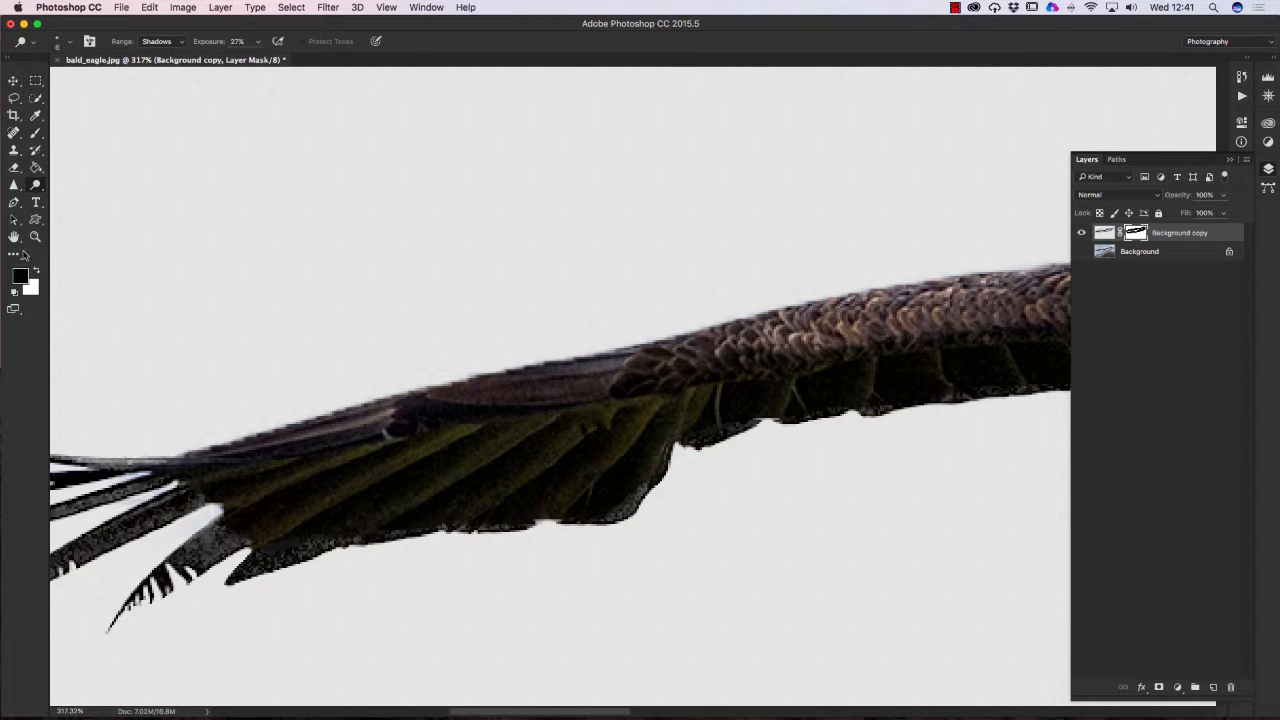
pyautogui.doubleClick(14, 238)
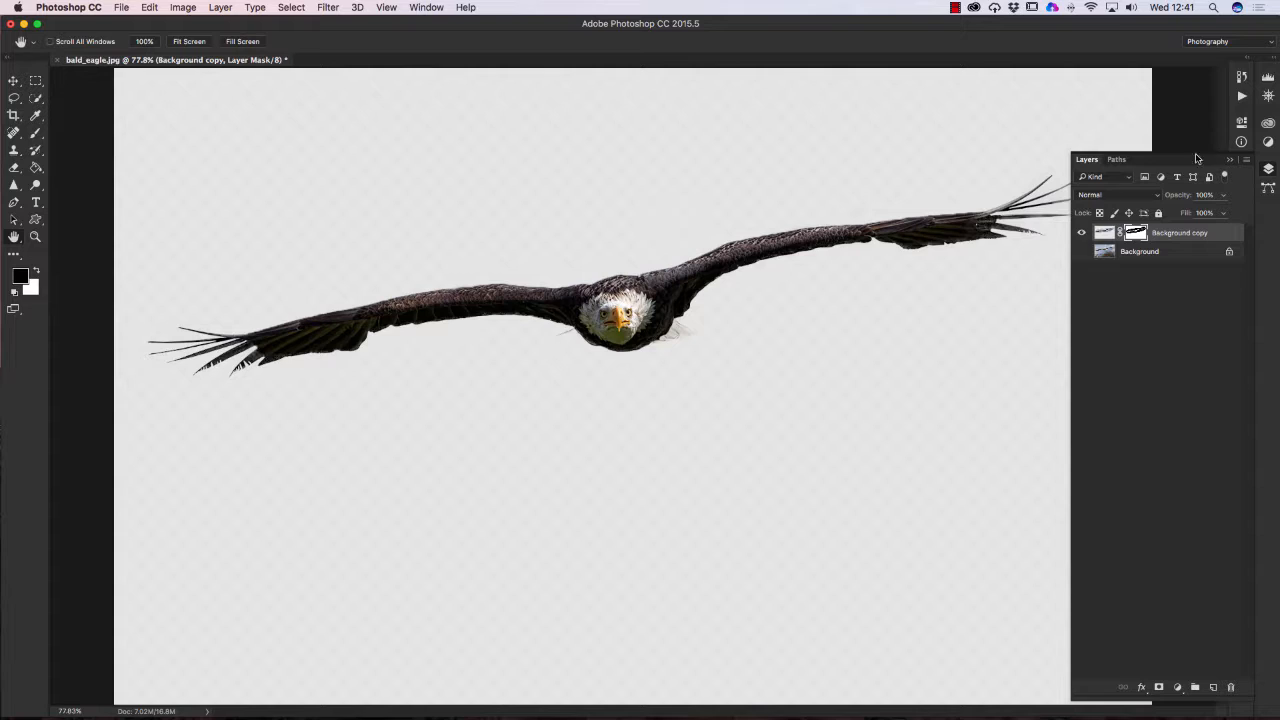
pyautogui.click(1230, 162)
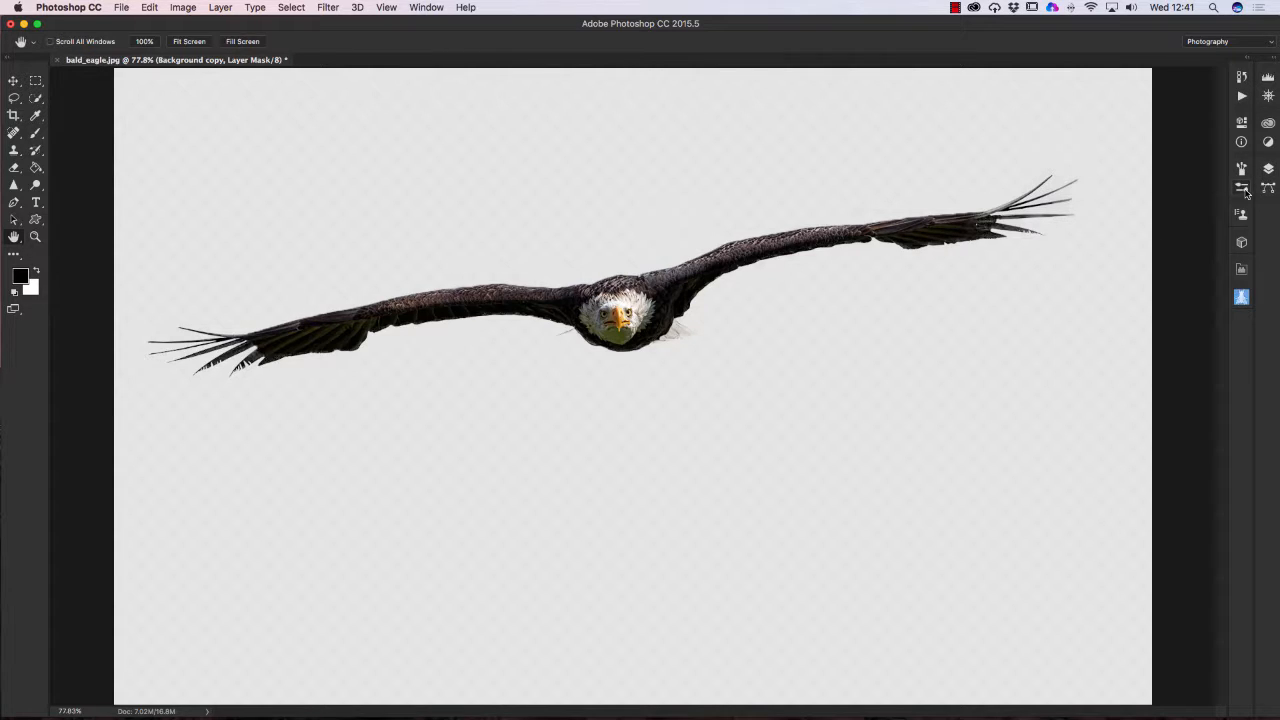
# - Apply the layer mask to the Background copy layer and move the eagle cut-out slightly down and to the right
pyautogui.click(1268, 168)
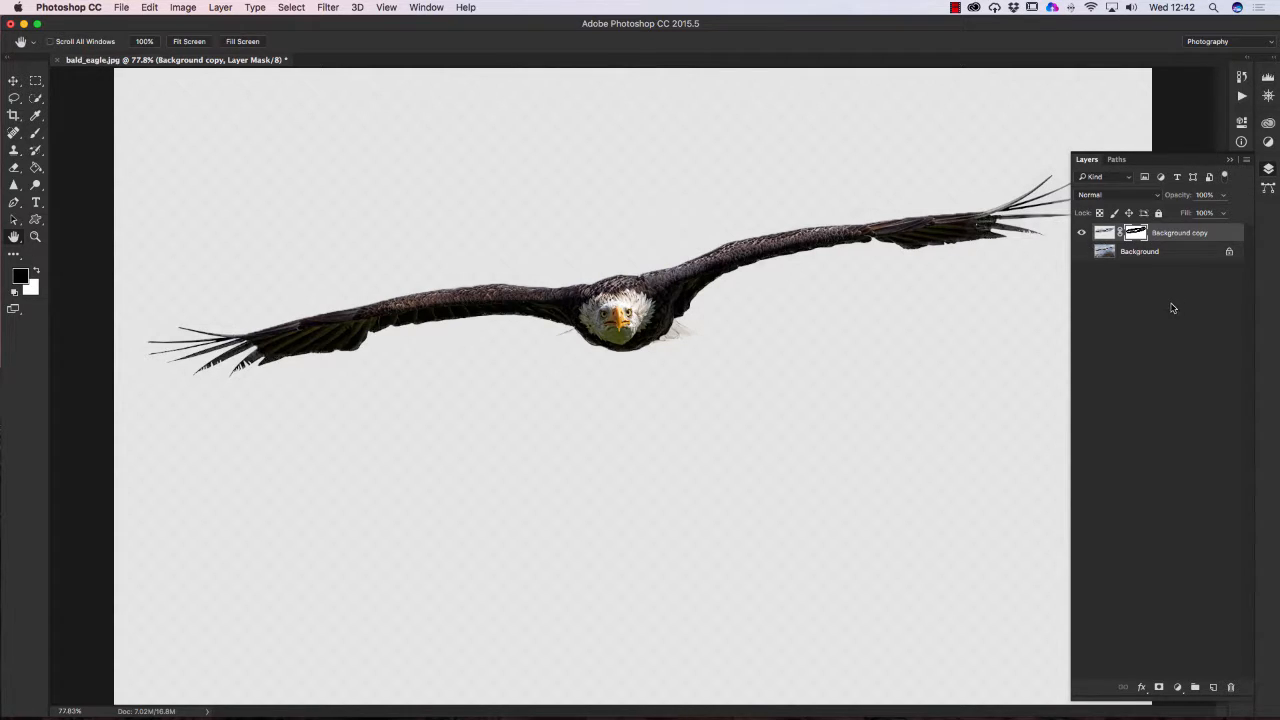
pyautogui.rightClick(1133, 232)
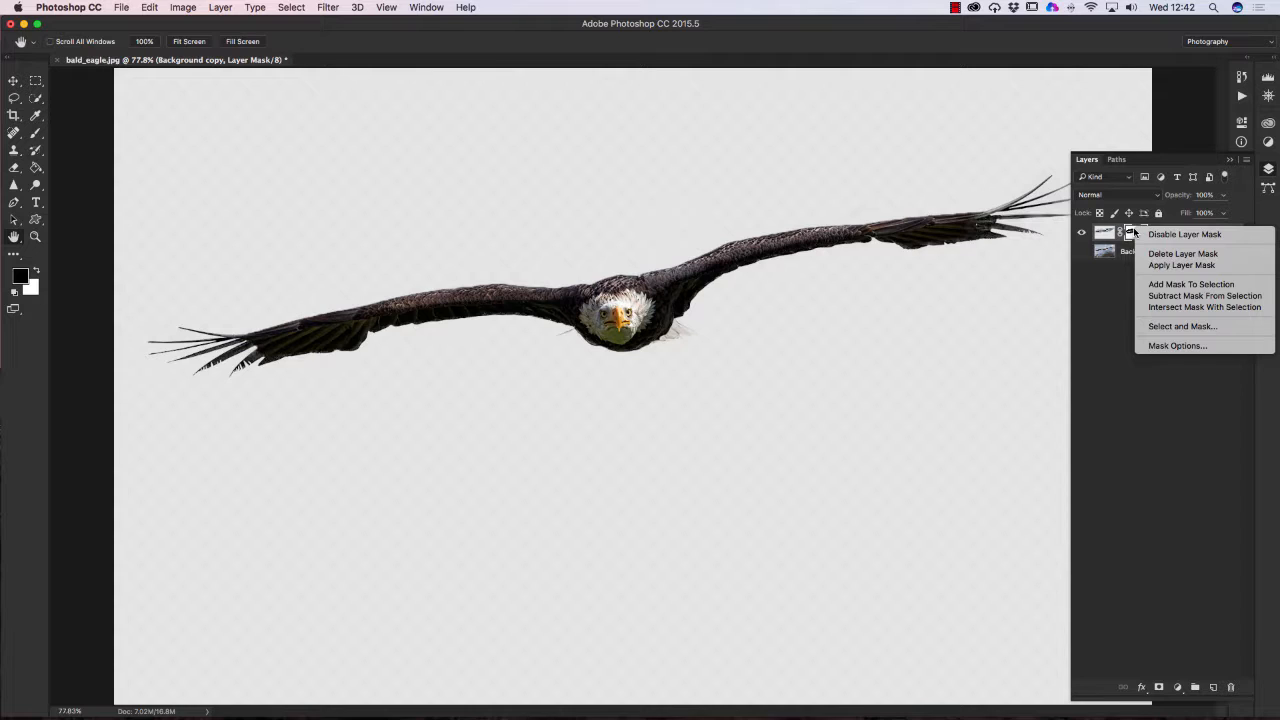
pyautogui.click(1176, 263)
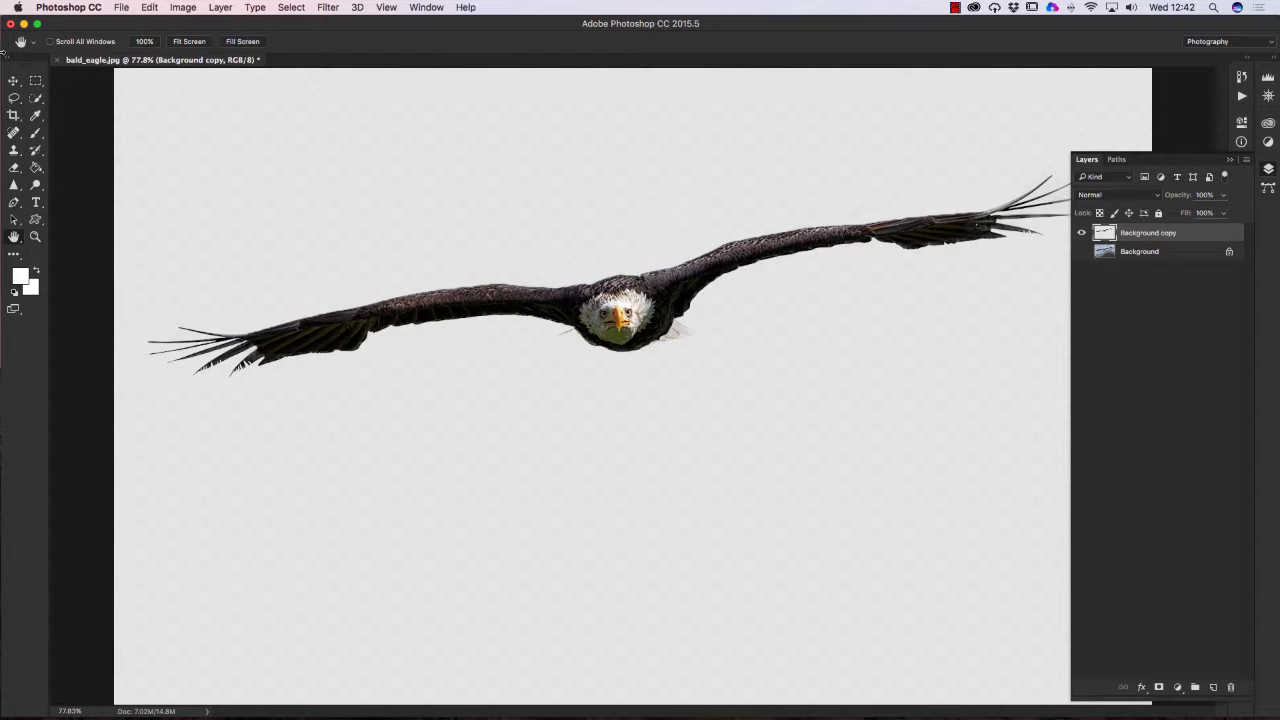
pyautogui.click(13, 81)
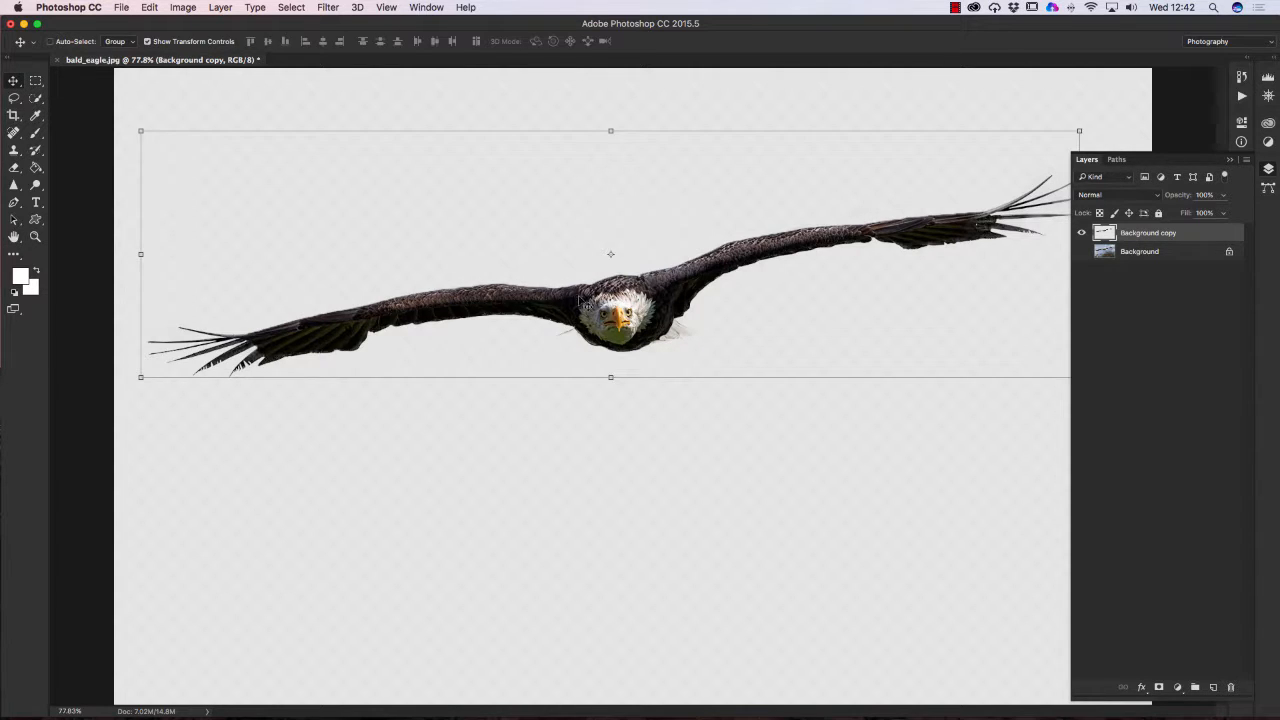
pyautogui.moveTo(631, 336); pyautogui.dragTo(674, 334)
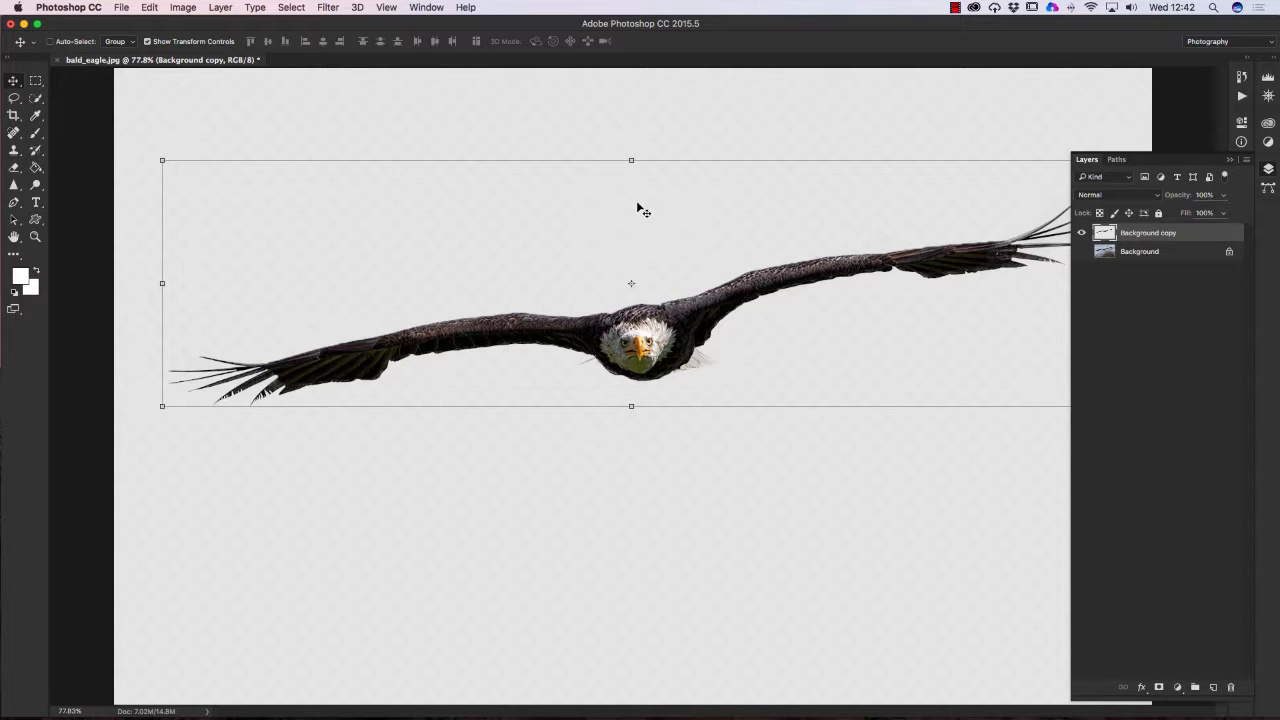
# - Open sky.jpg from the Exercise 1 folder
pyautogui.click(121, 10)
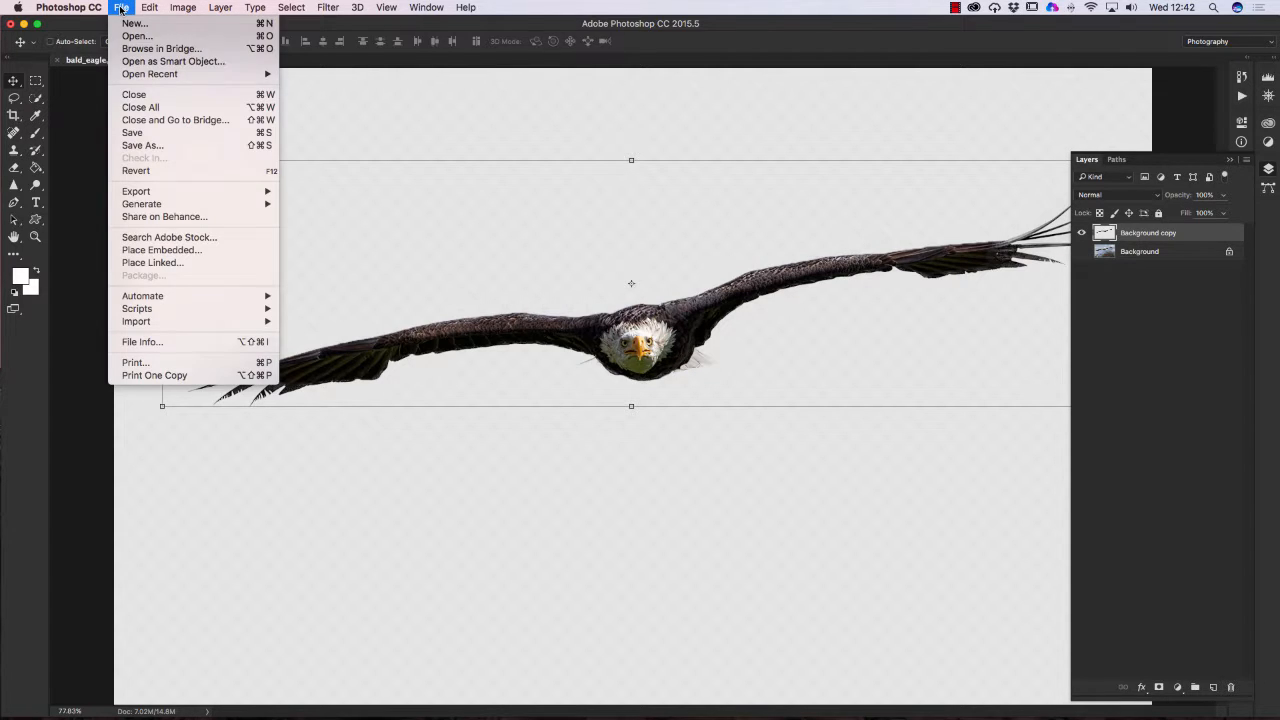
pyautogui.click(142, 37)
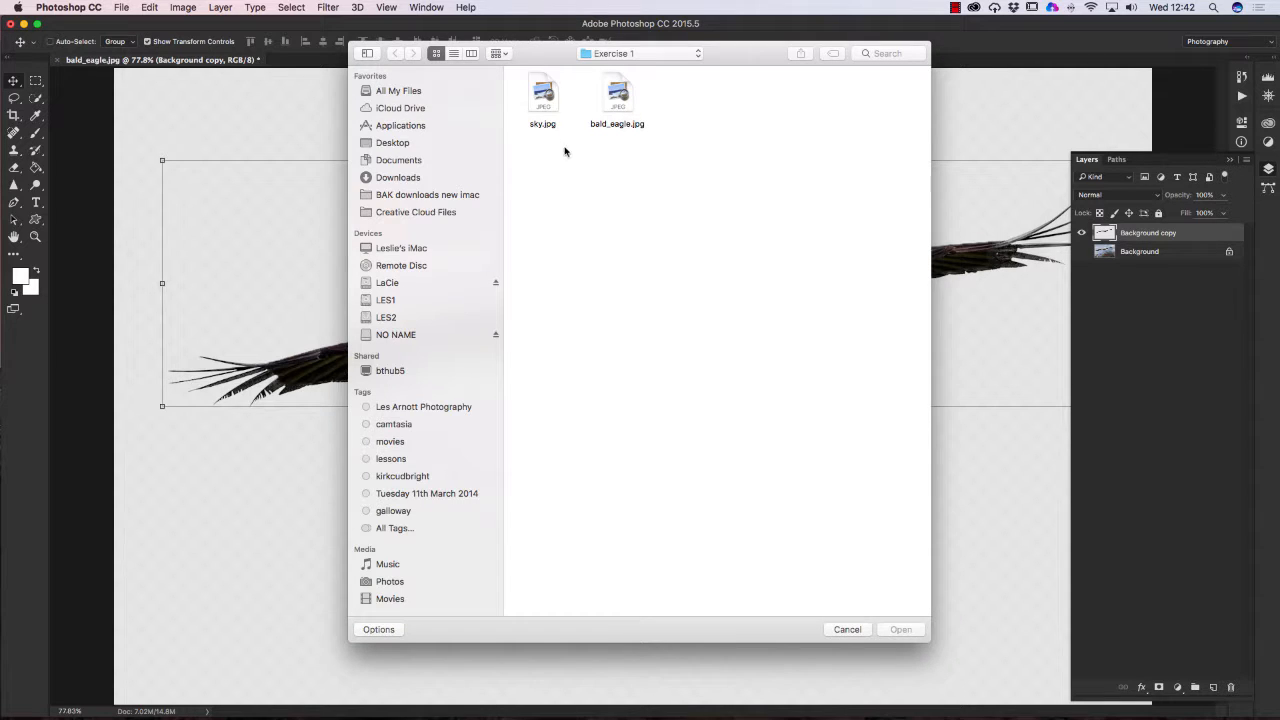
pyautogui.click(541, 100)
pyautogui.doubleClick(541, 100)
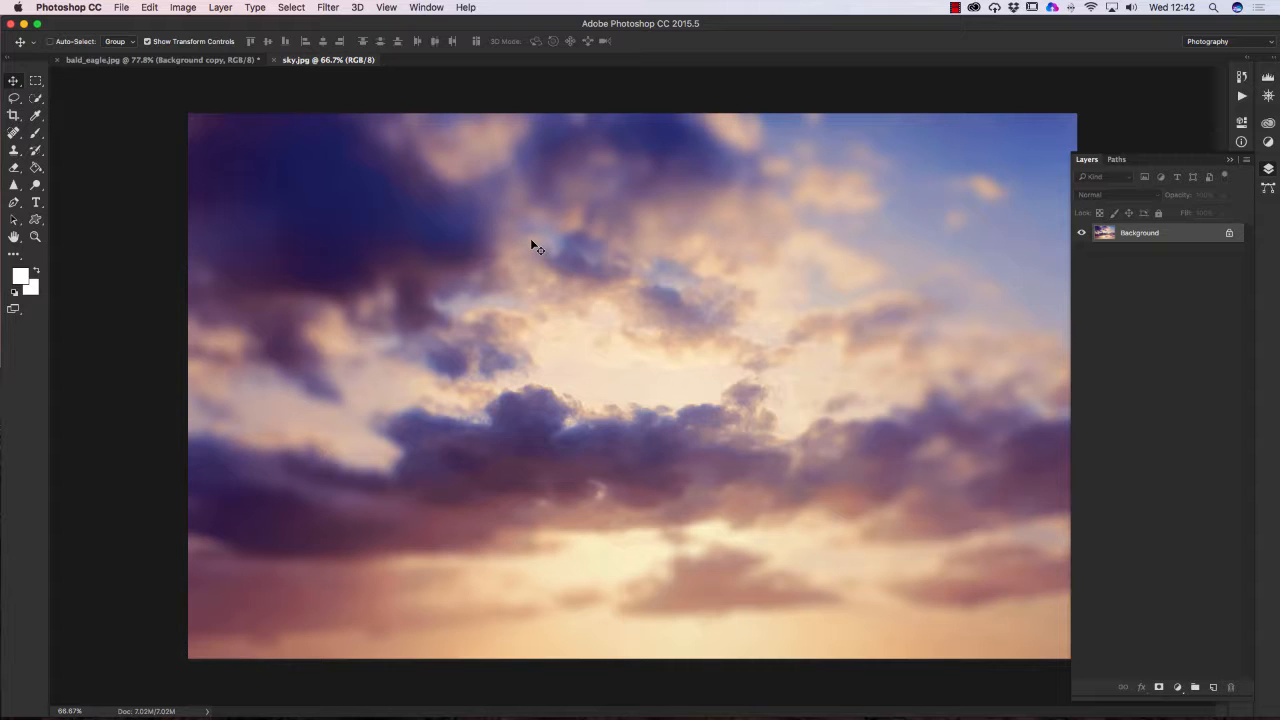
# - Copy the sky image into bald_eagle.jpg as a new layer with the Move tool and align it with the canvas edges
pyautogui.moveTo(531, 243); pyautogui.dragTo(104, 64)
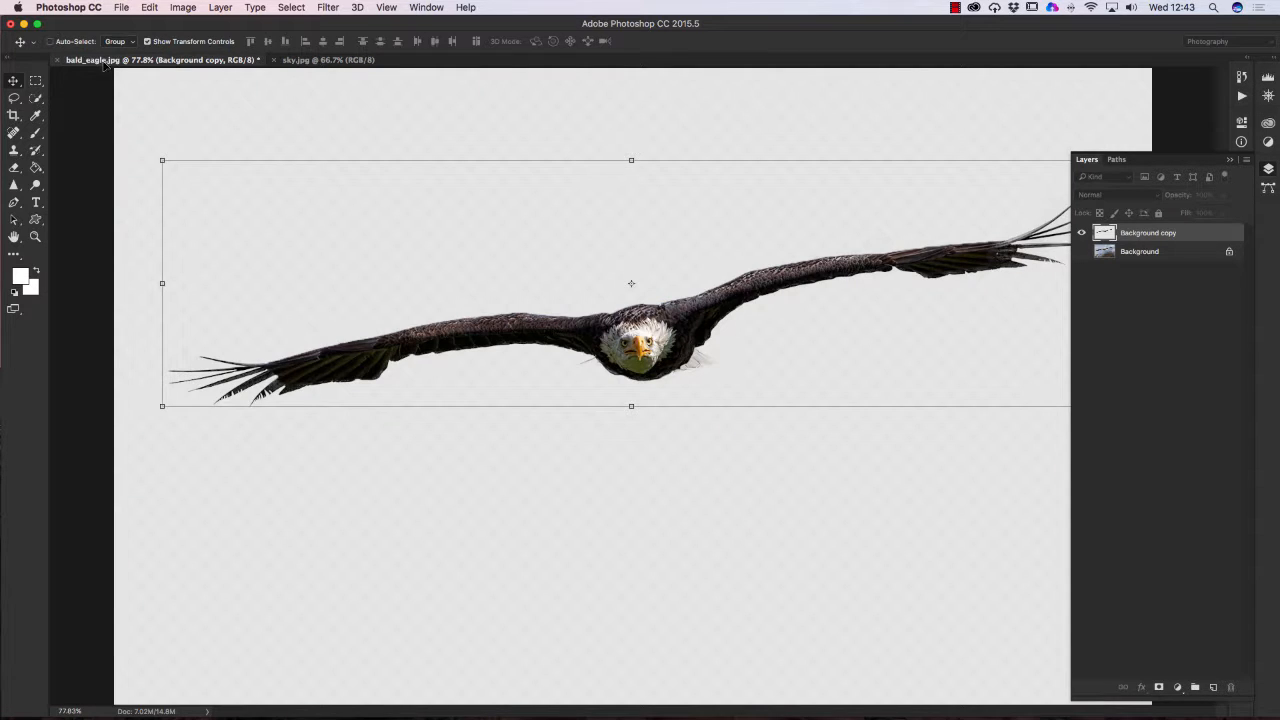
pyautogui.moveTo(104, 64); pyautogui.dragTo(103, 63)
pyautogui.moveTo(538, 272); pyautogui.dragTo(540, 273)
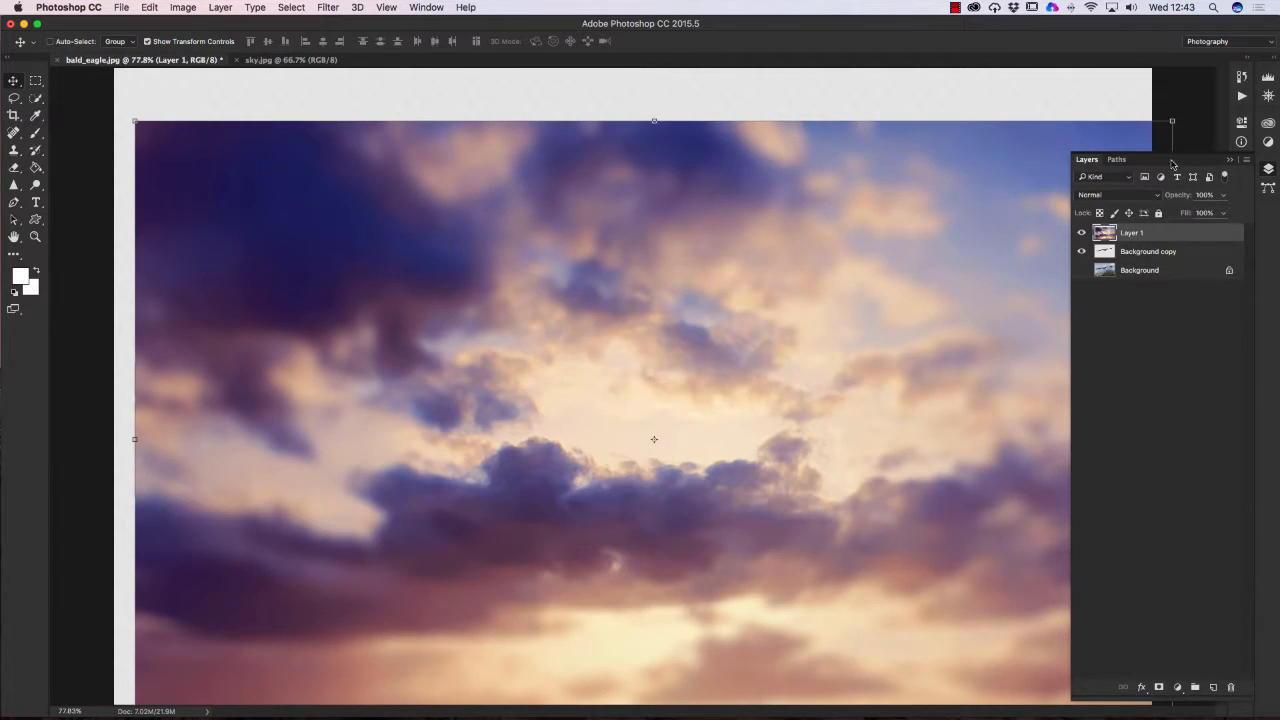
pyautogui.click(1228, 162)
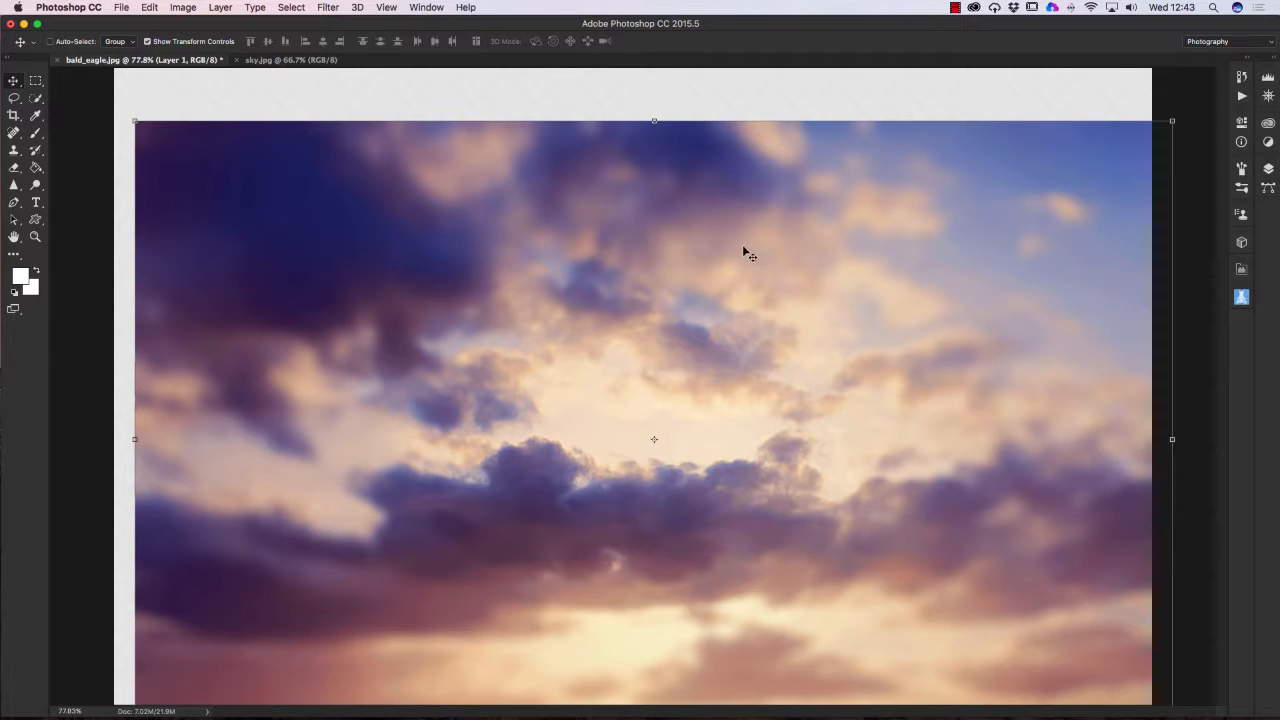
pyautogui.moveTo(743, 250); pyautogui.dragTo(723, 195)
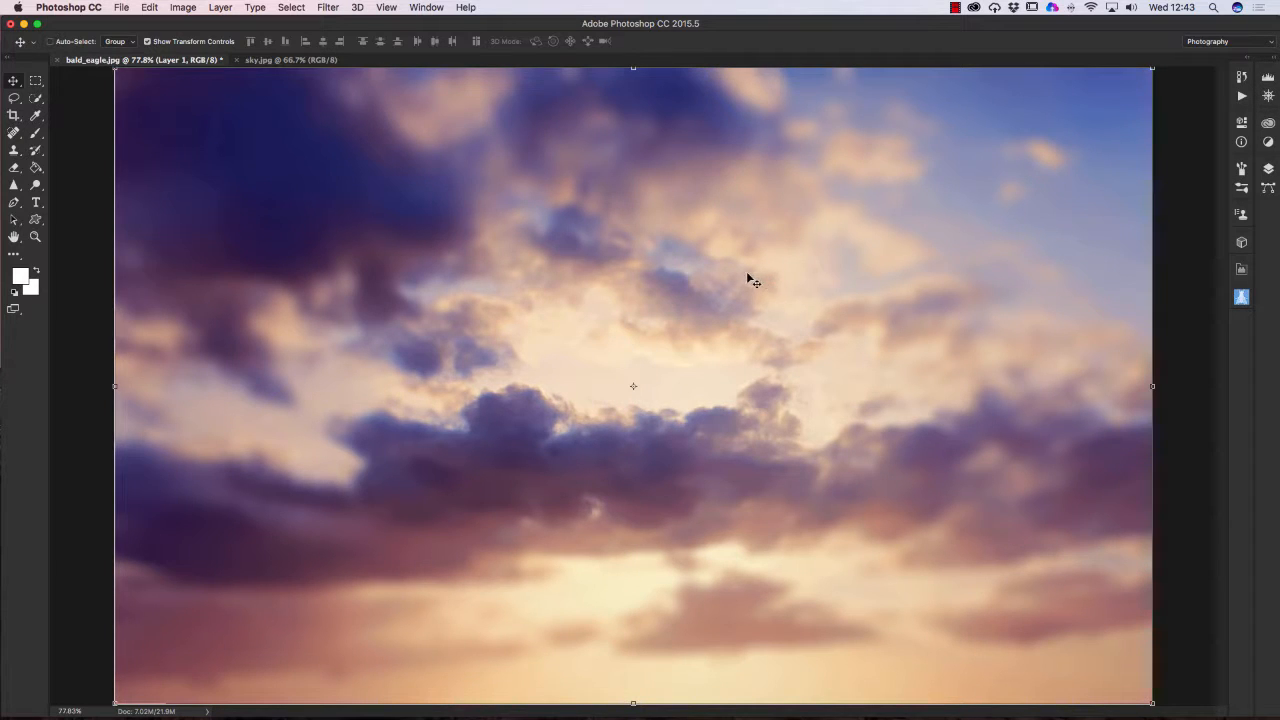
# - Stretch the sky layer slightly past all four canvas edges, to 100.70% width and 101.06% height
pyautogui.click(115, 386)
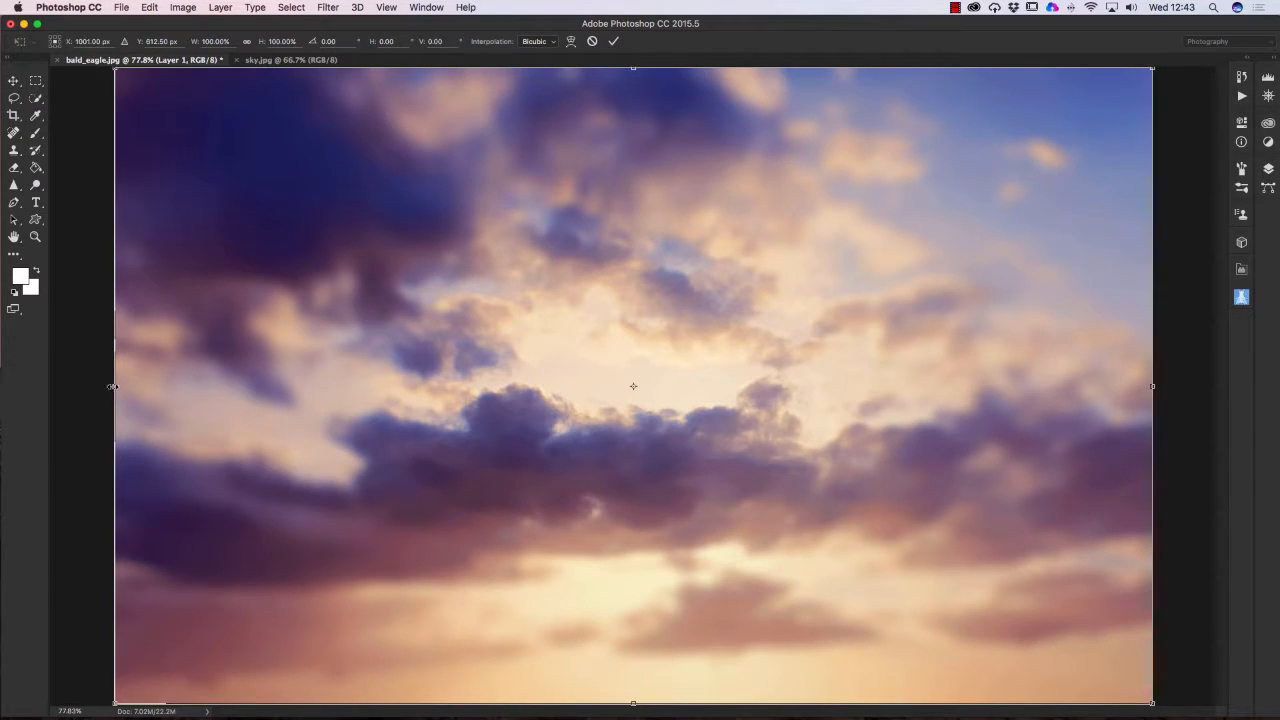
pyautogui.moveTo(112, 386); pyautogui.dragTo(110, 386)
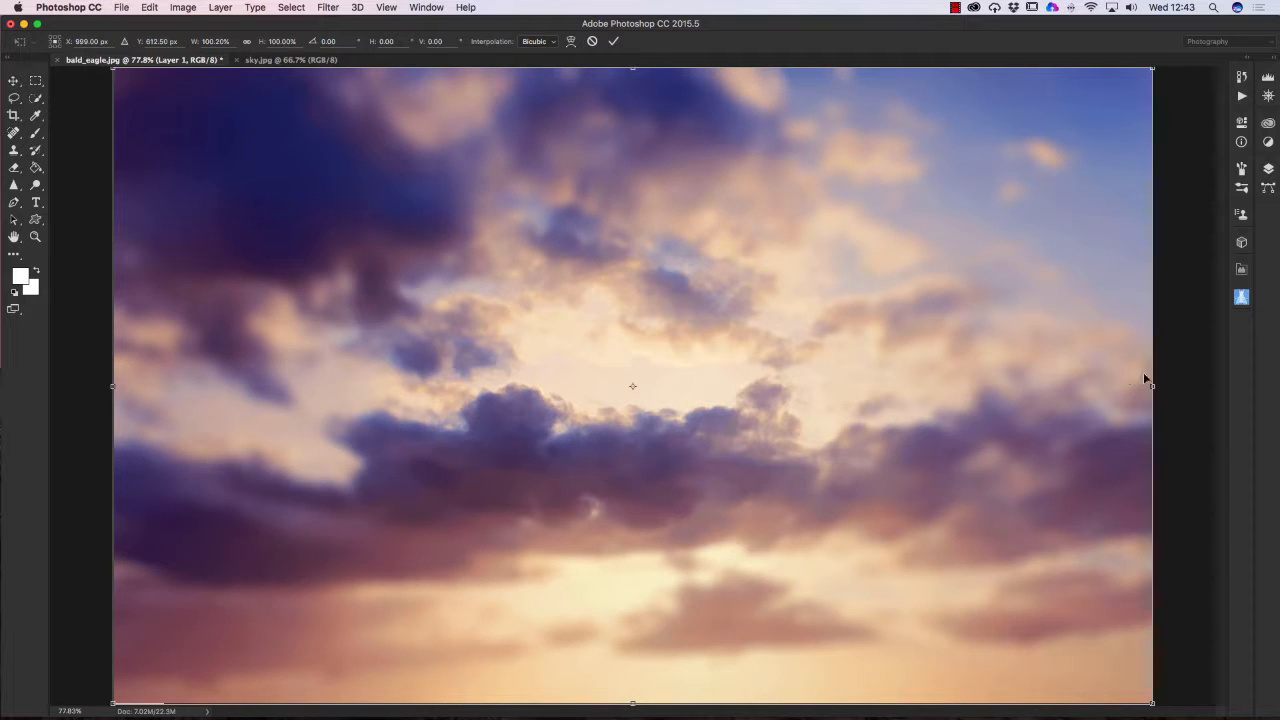
pyautogui.moveTo(1155, 386); pyautogui.dragTo(1155, 386)
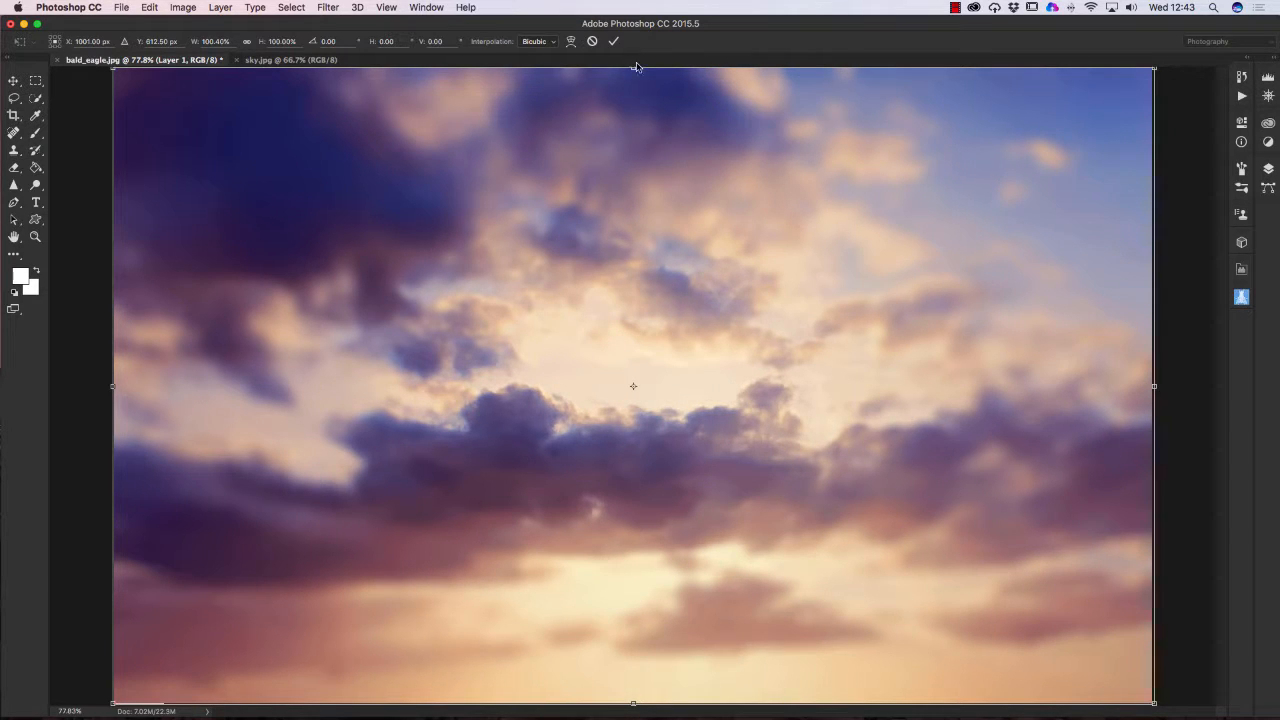
pyautogui.moveTo(634, 68); pyautogui.dragTo(634, 66)
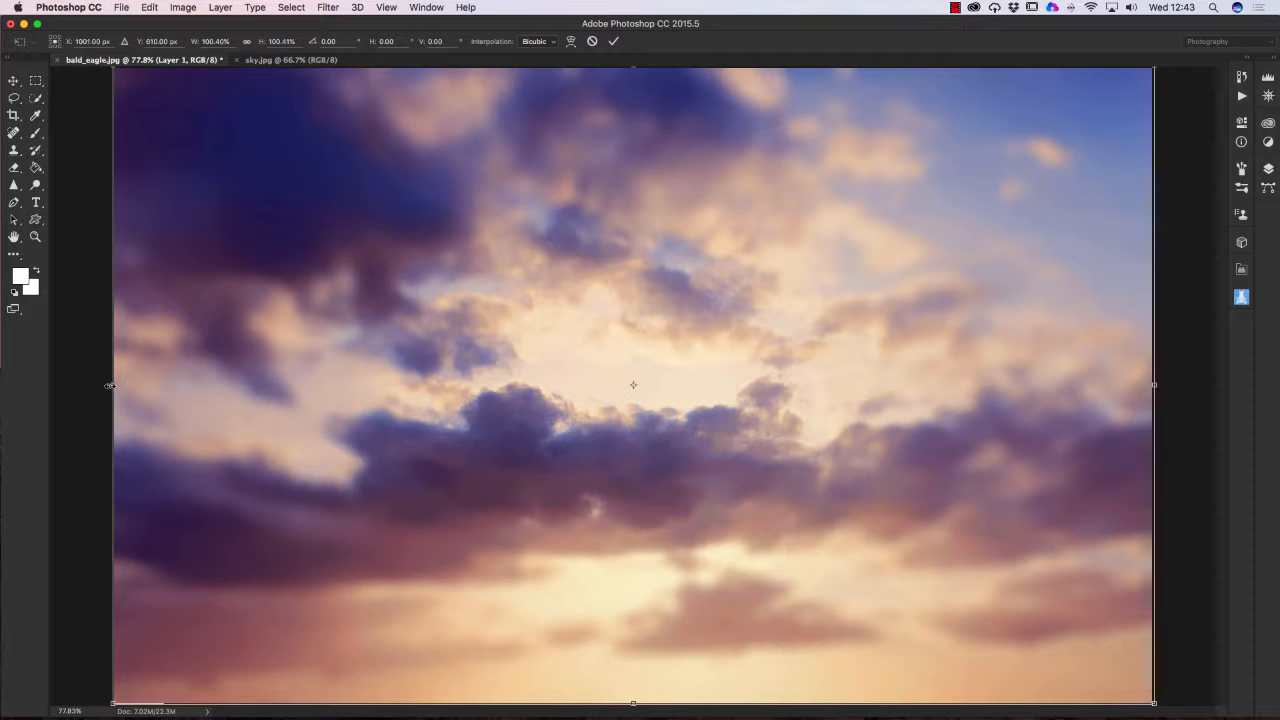
pyautogui.moveTo(108, 385); pyautogui.dragTo(105, 385)
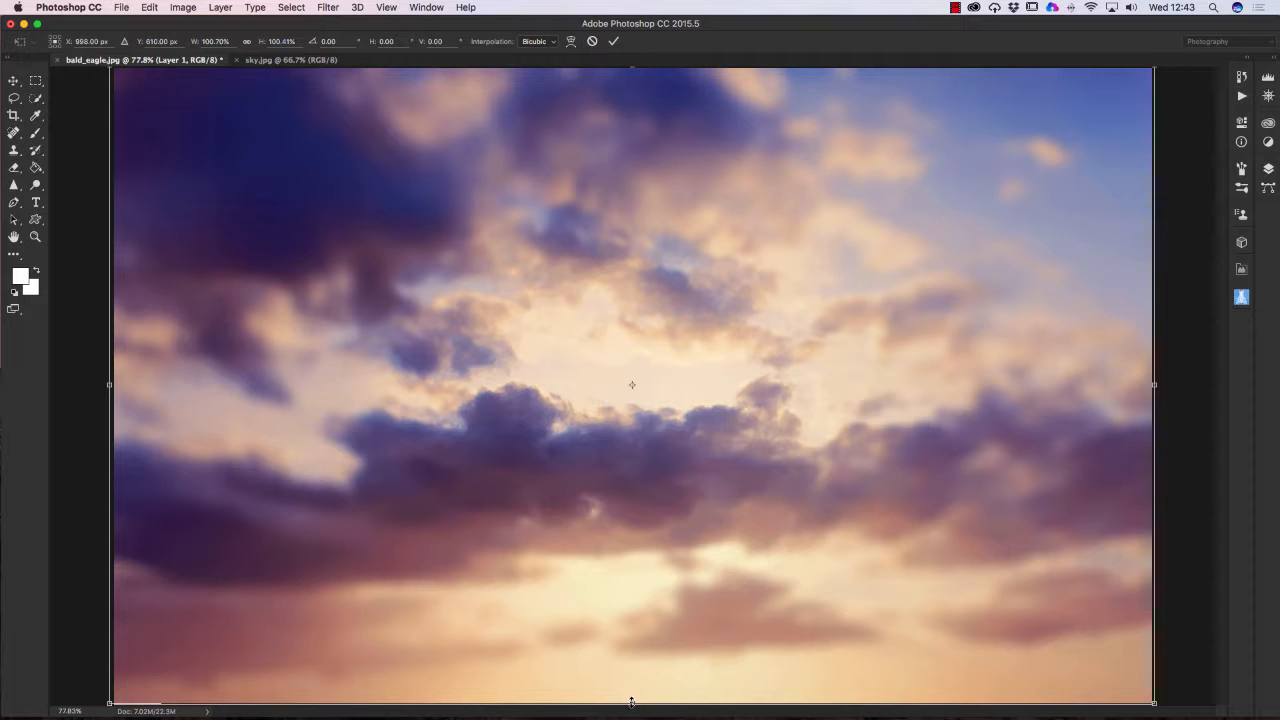
pyautogui.moveTo(631, 702); pyautogui.dragTo(632, 707)
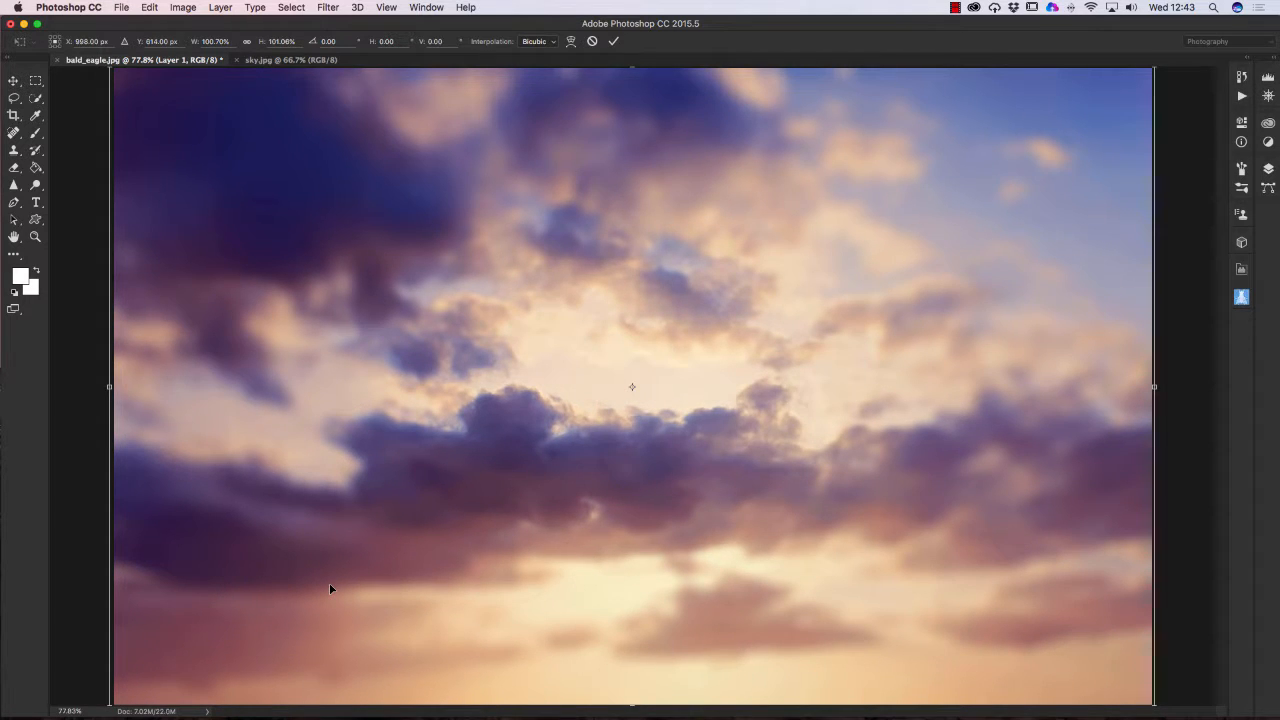
pyautogui.click(616, 41)
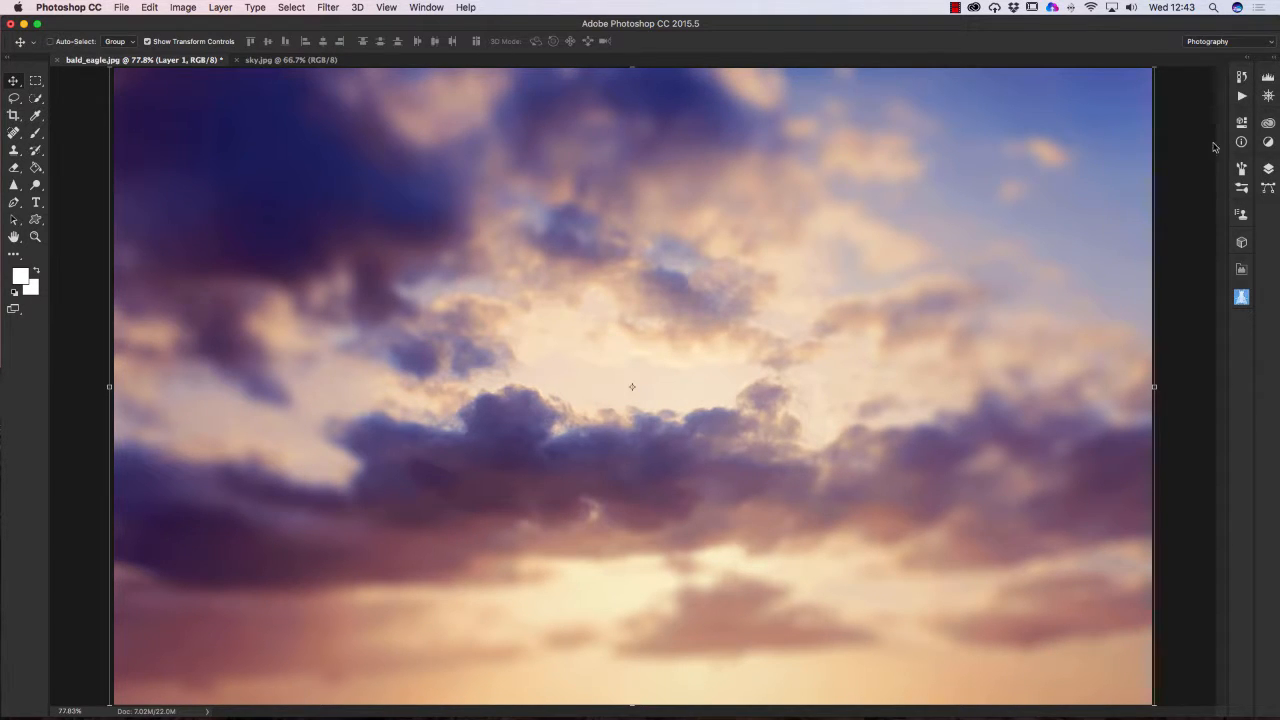
# - Move the sky layer beneath the eagle's Background copy layer and view the full composite
pyautogui.click(1268, 170)
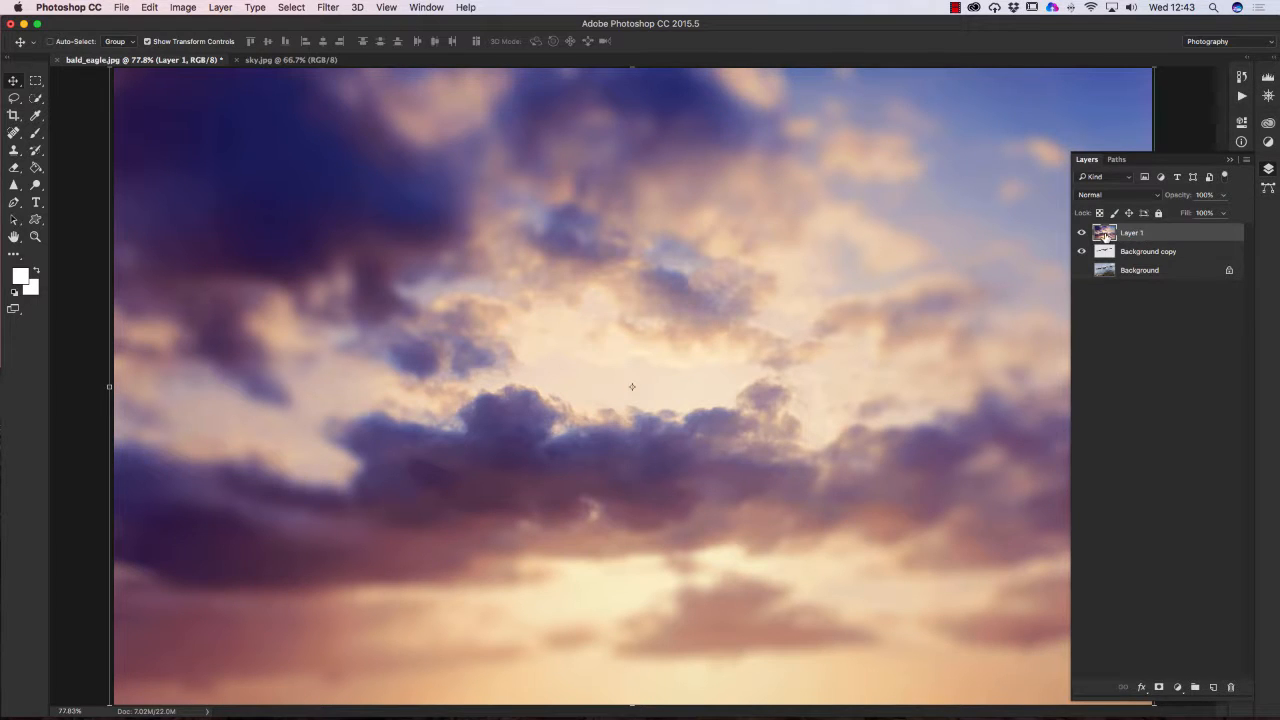
pyautogui.moveTo(1104, 234); pyautogui.dragTo(1108, 260)
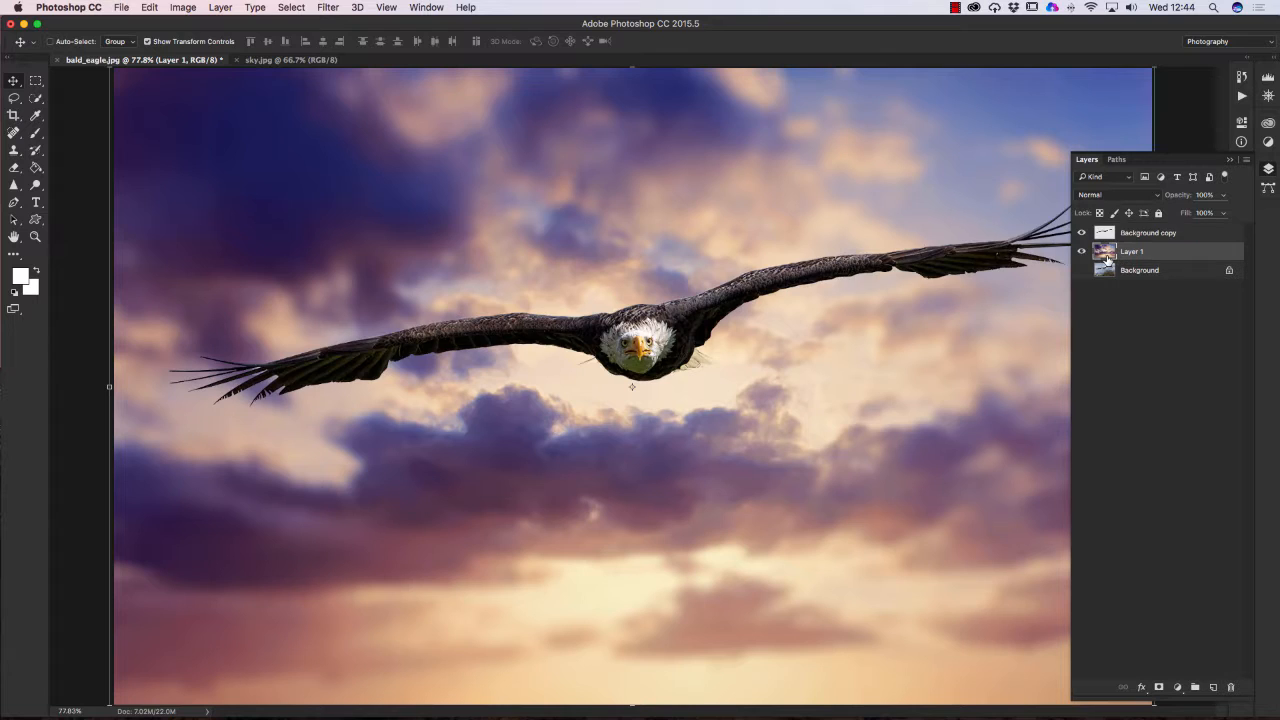
pyautogui.click(1228, 160)
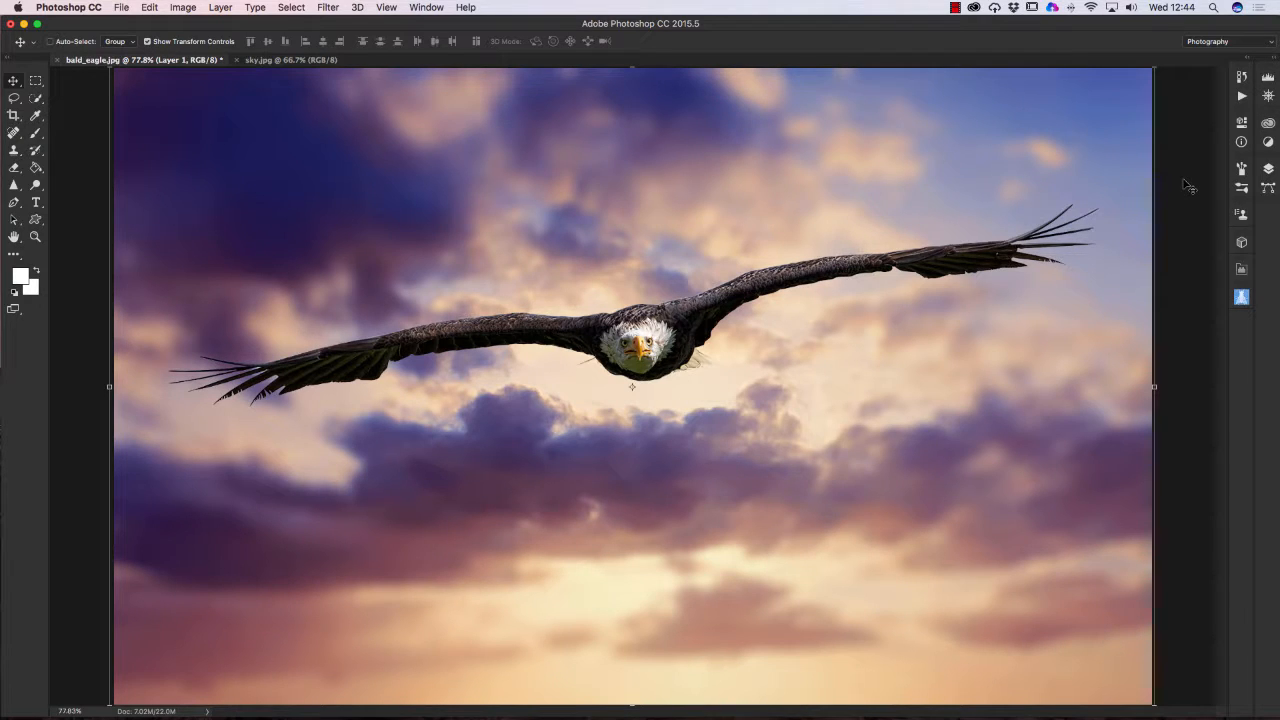
# - Add a new empty layer directly above the Background layer, beneath the sky layer
pyautogui.click(1267, 170)
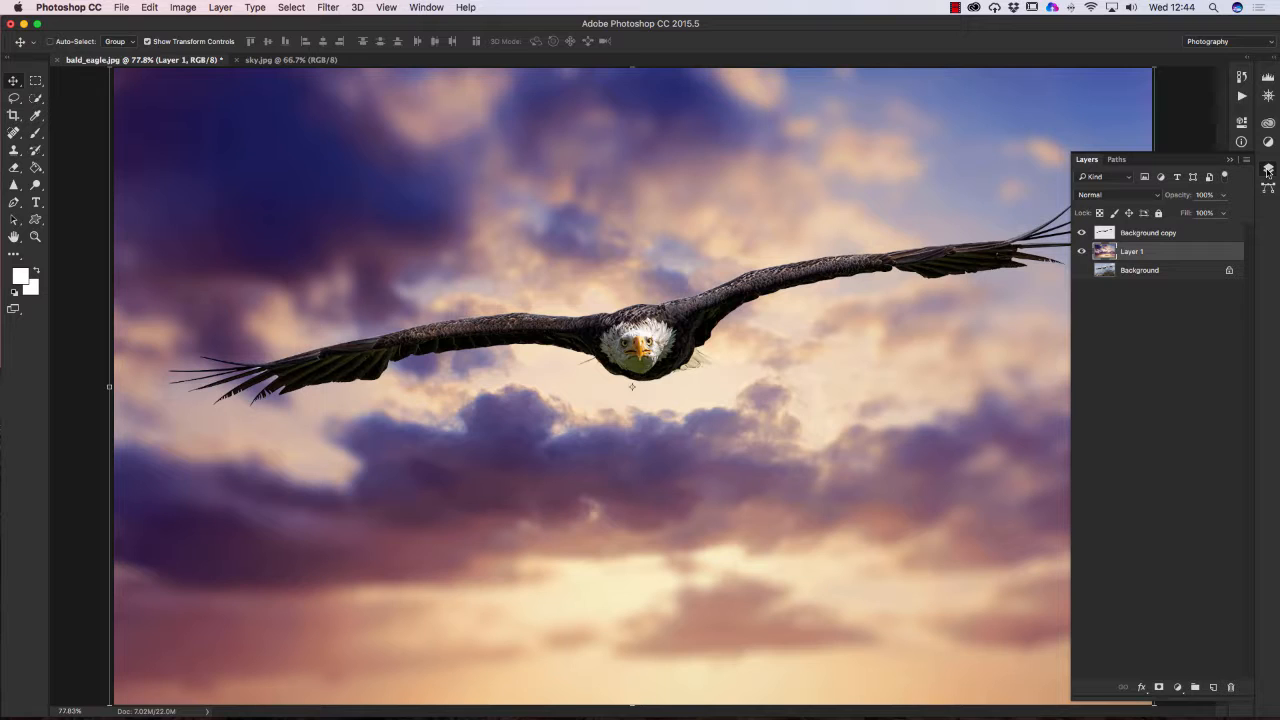
pyautogui.click(1116, 270)
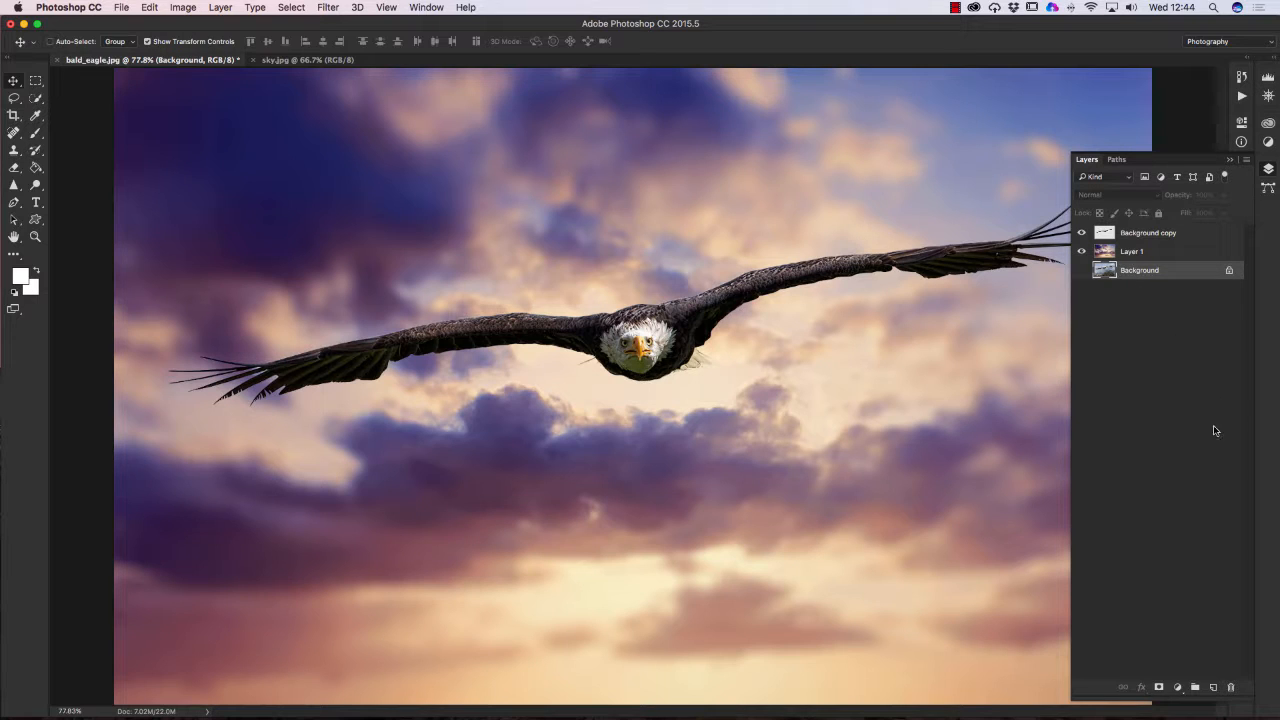
pyautogui.click(1213, 689)
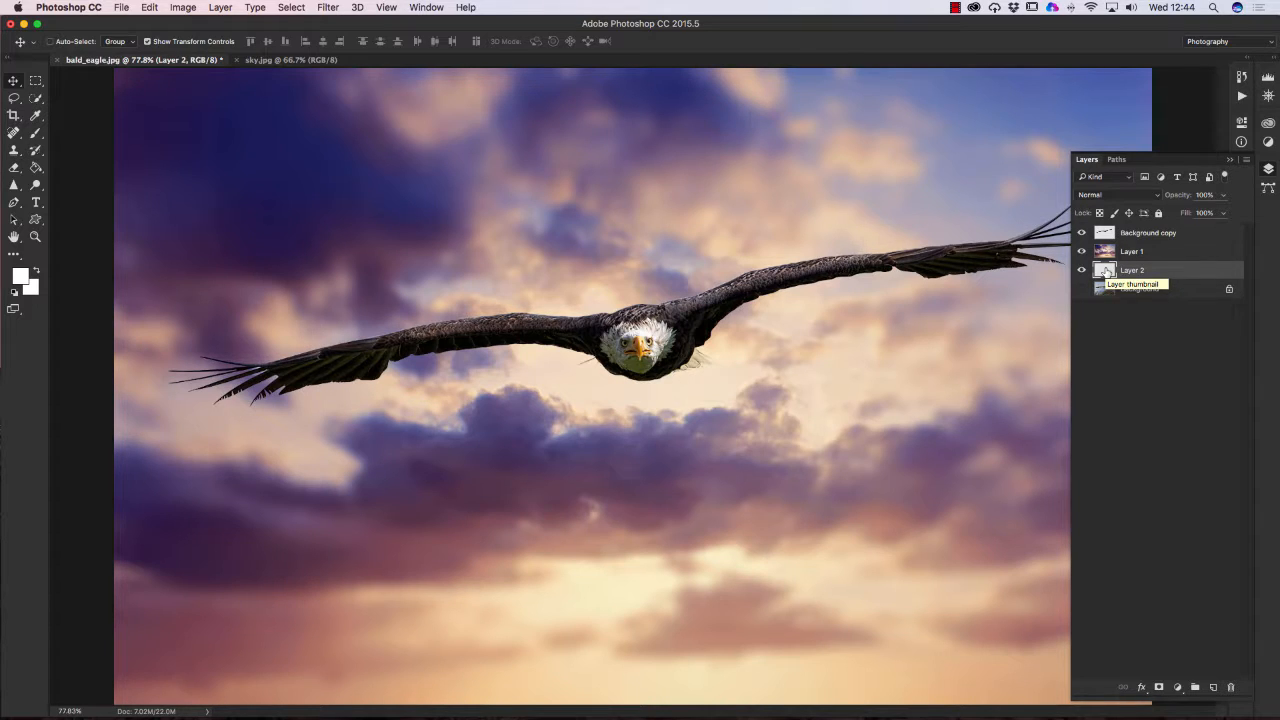
# - Fill the empty Layer 2 with white using the Paint Bucket and compare the composite with the sky layer hidden and shown
pyautogui.click(15, 292)
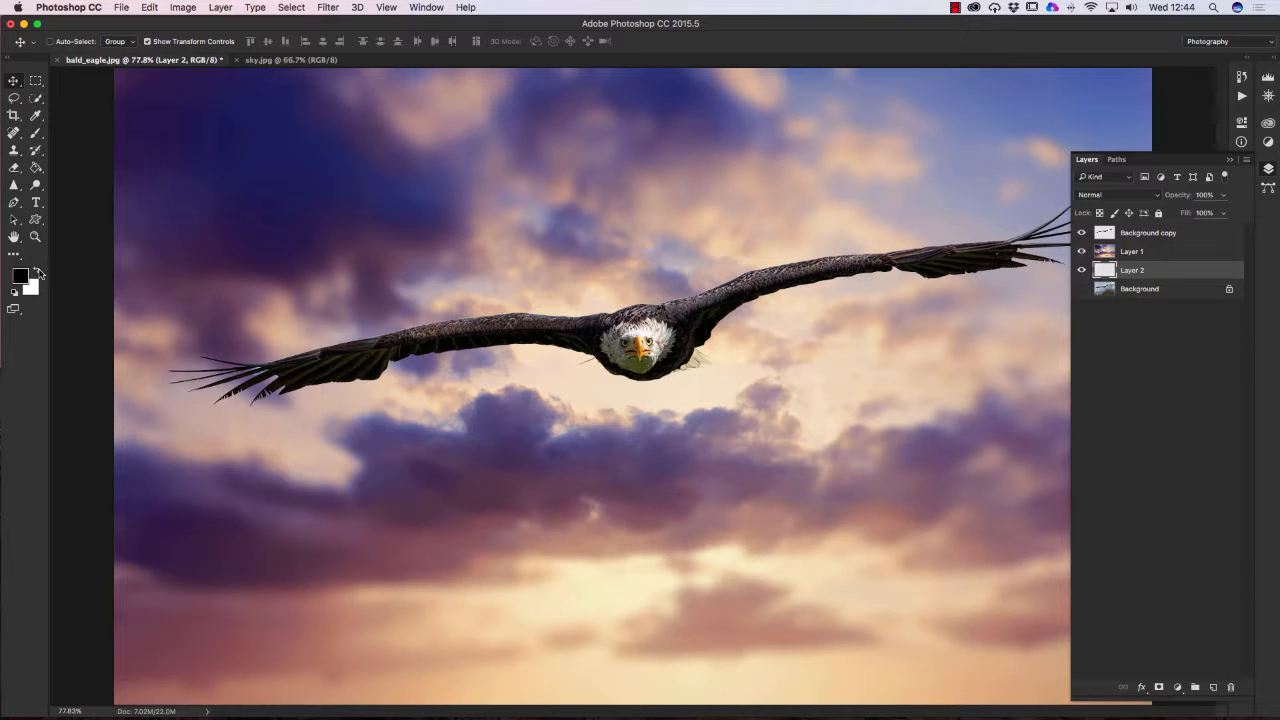
pyautogui.click(38, 274)
pyautogui.click(37, 171)
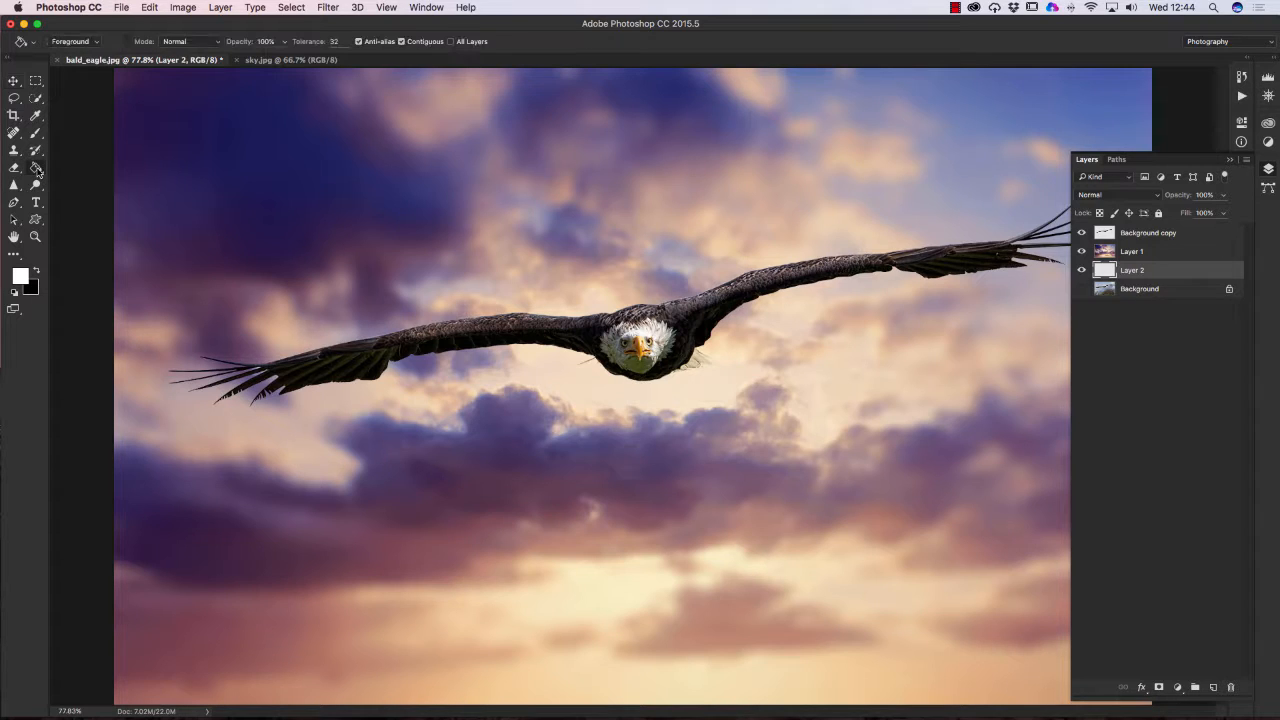
pyautogui.click(403, 227)
pyautogui.click(1081, 252)
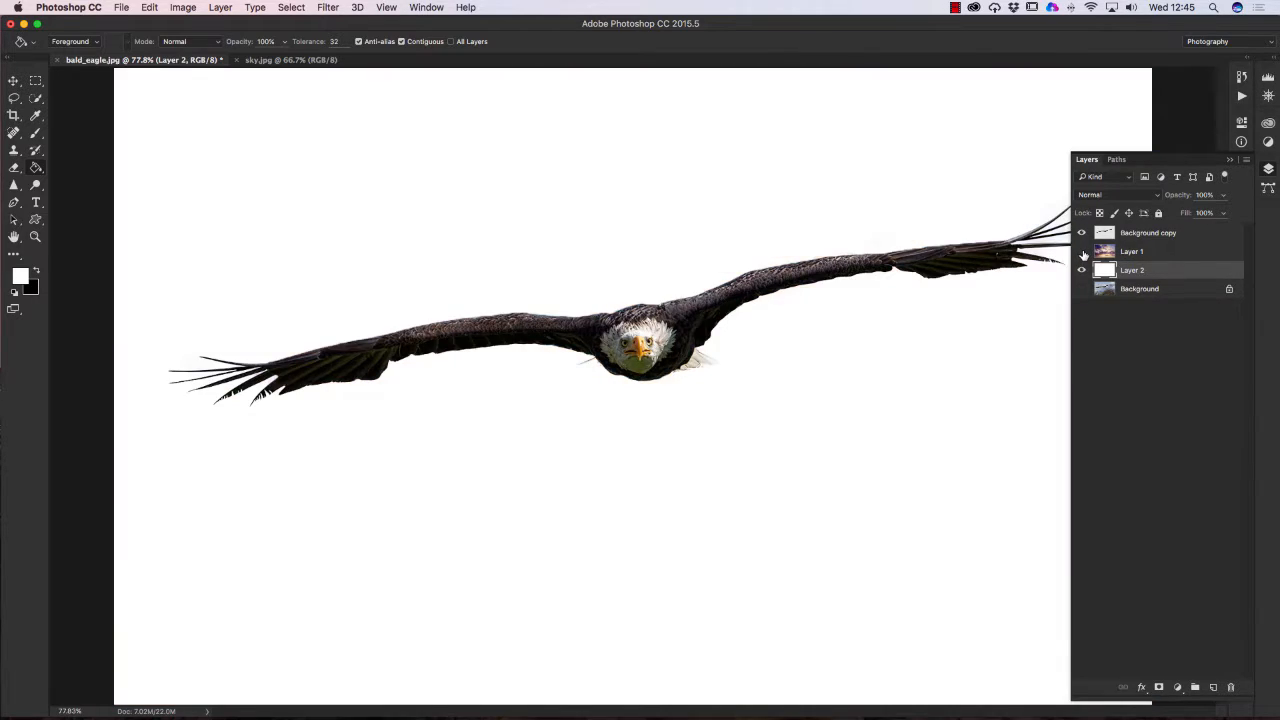
pyautogui.click(1081, 252)
pyautogui.click(1082, 253)
pyautogui.click(1081, 252)
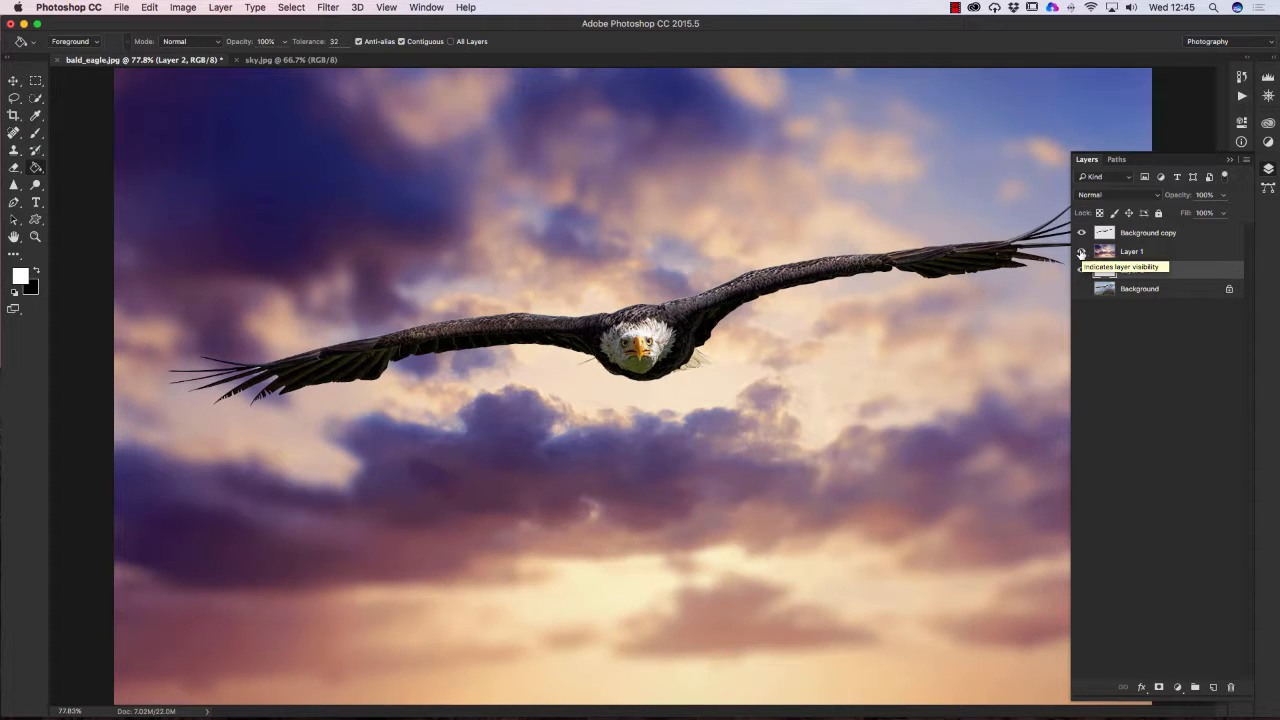
# - Lower the sky layer's opacity to 80% and view the whole composite
pyautogui.click(1106, 254)
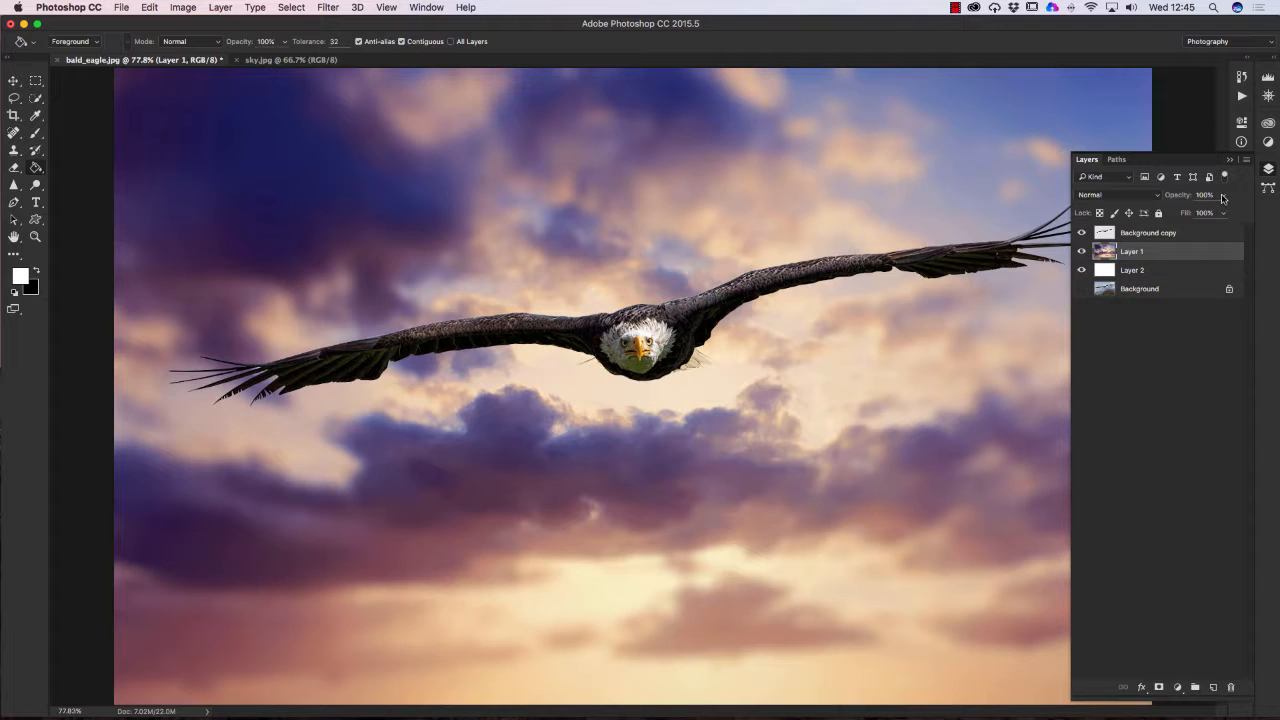
pyautogui.click(1222, 212)
pyautogui.moveTo(1222, 212); pyautogui.dragTo(1212, 214)
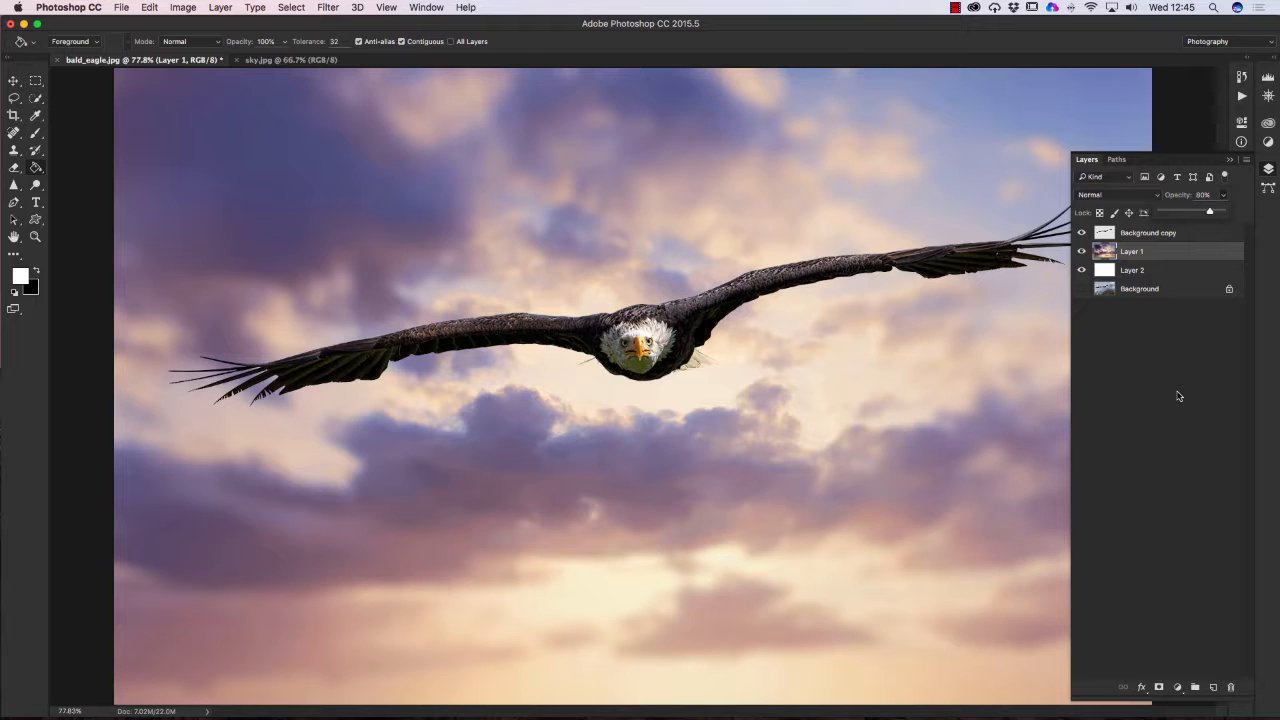
pyautogui.click(1231, 160)
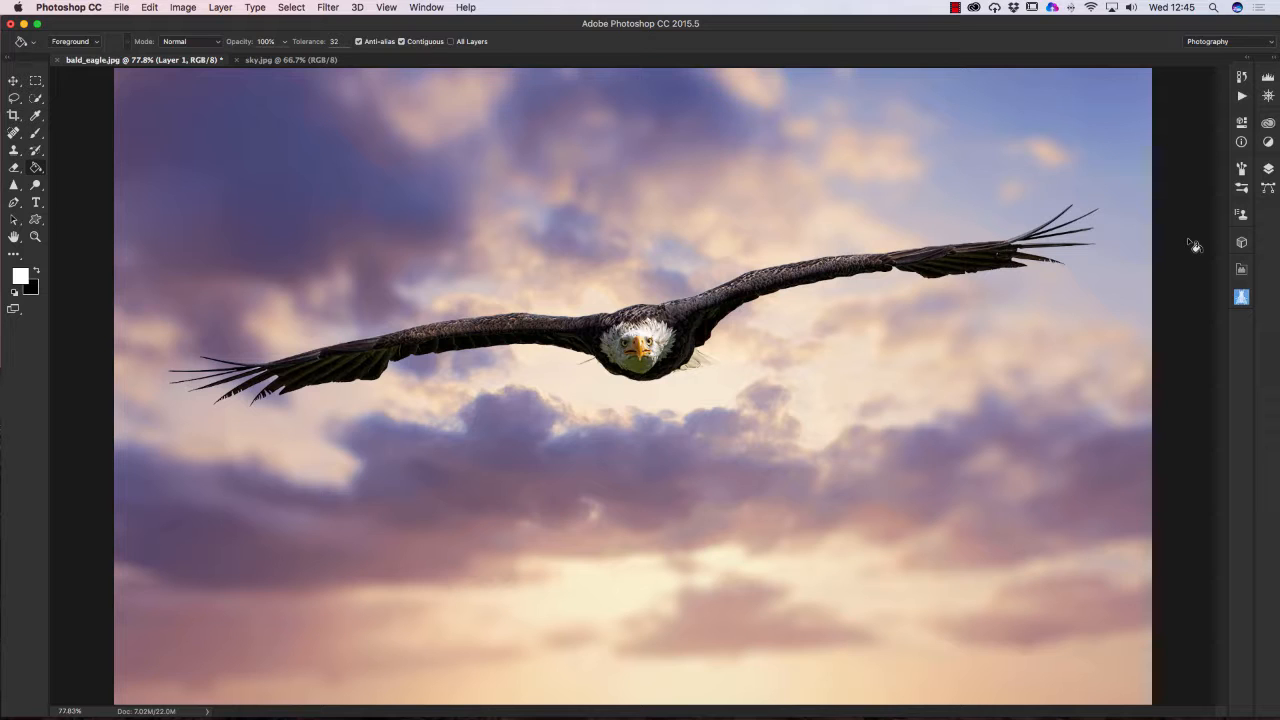
pyautogui.click(1268, 169)
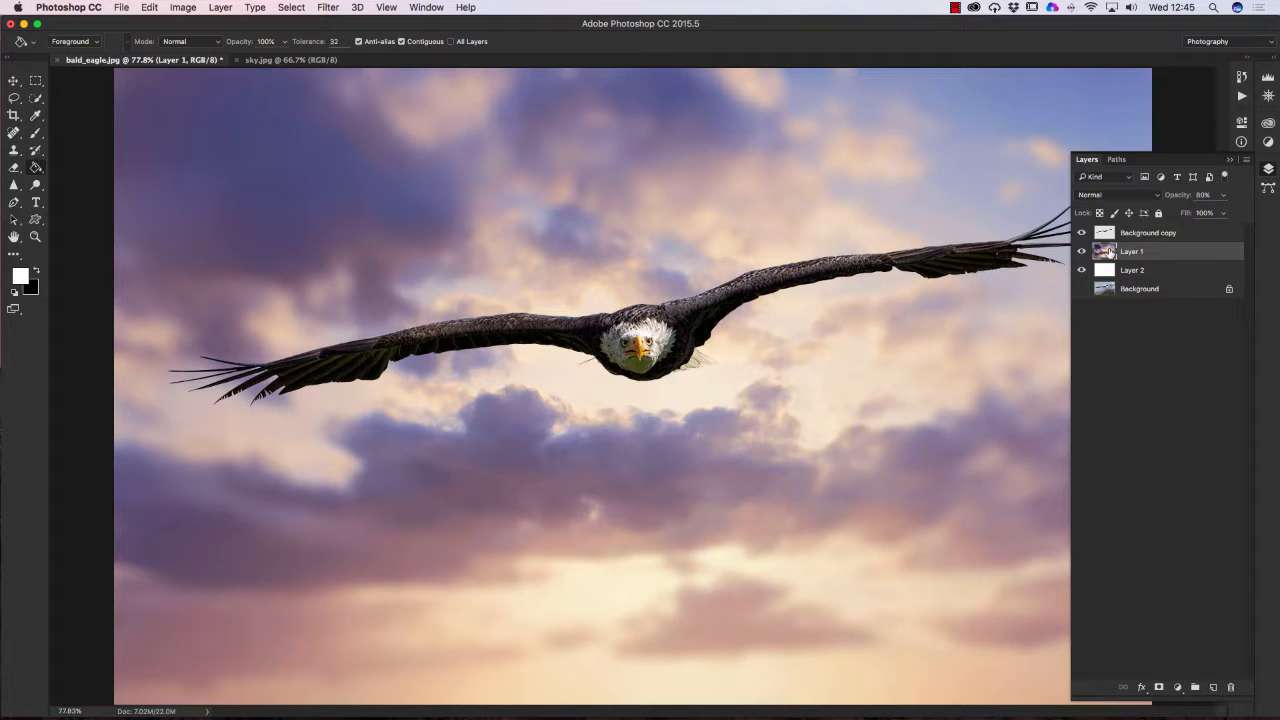
# - Add a new layer directly above the sky layer and fill it with orange #fea304
pyautogui.click(1212, 688)
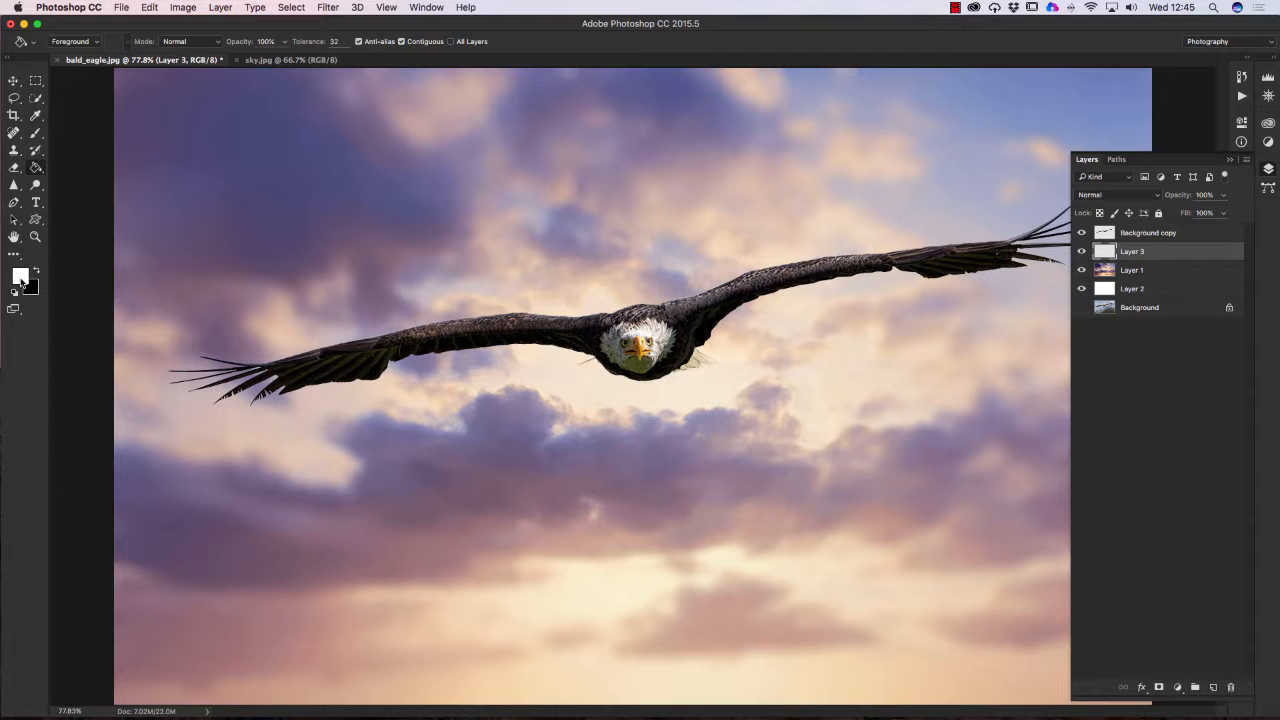
pyautogui.click(21, 283)
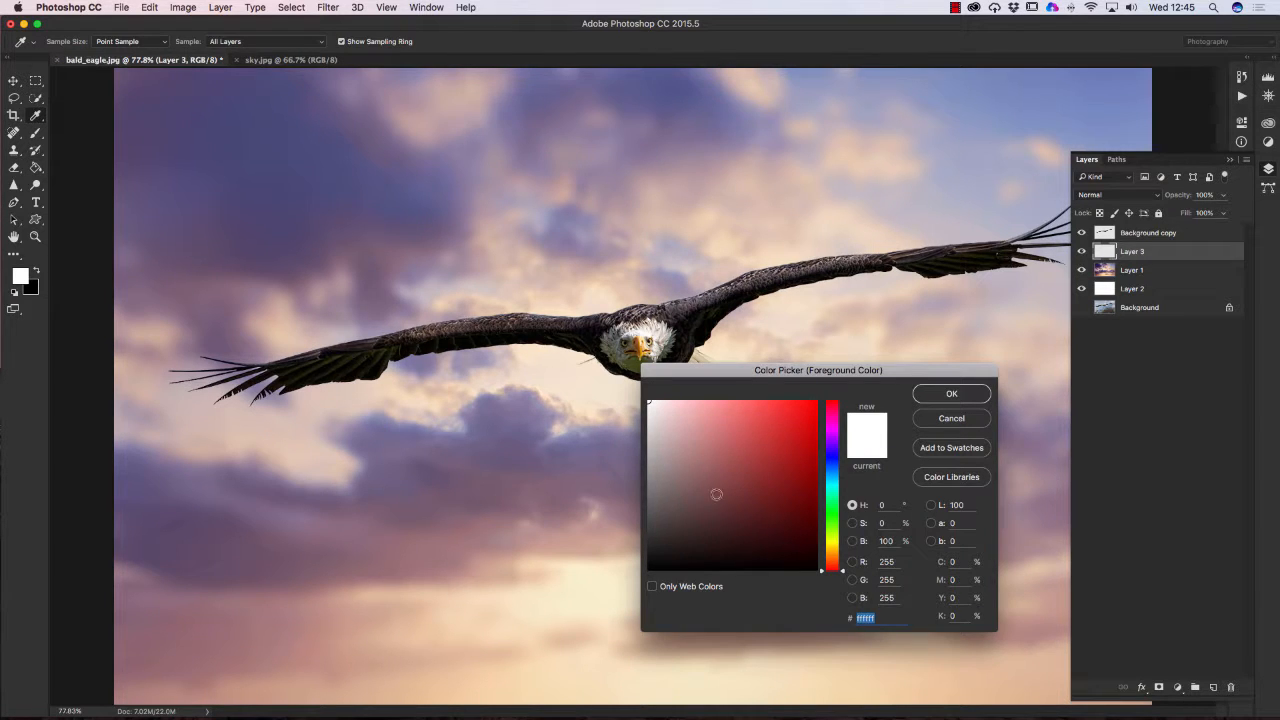
pyautogui.click(836, 553)
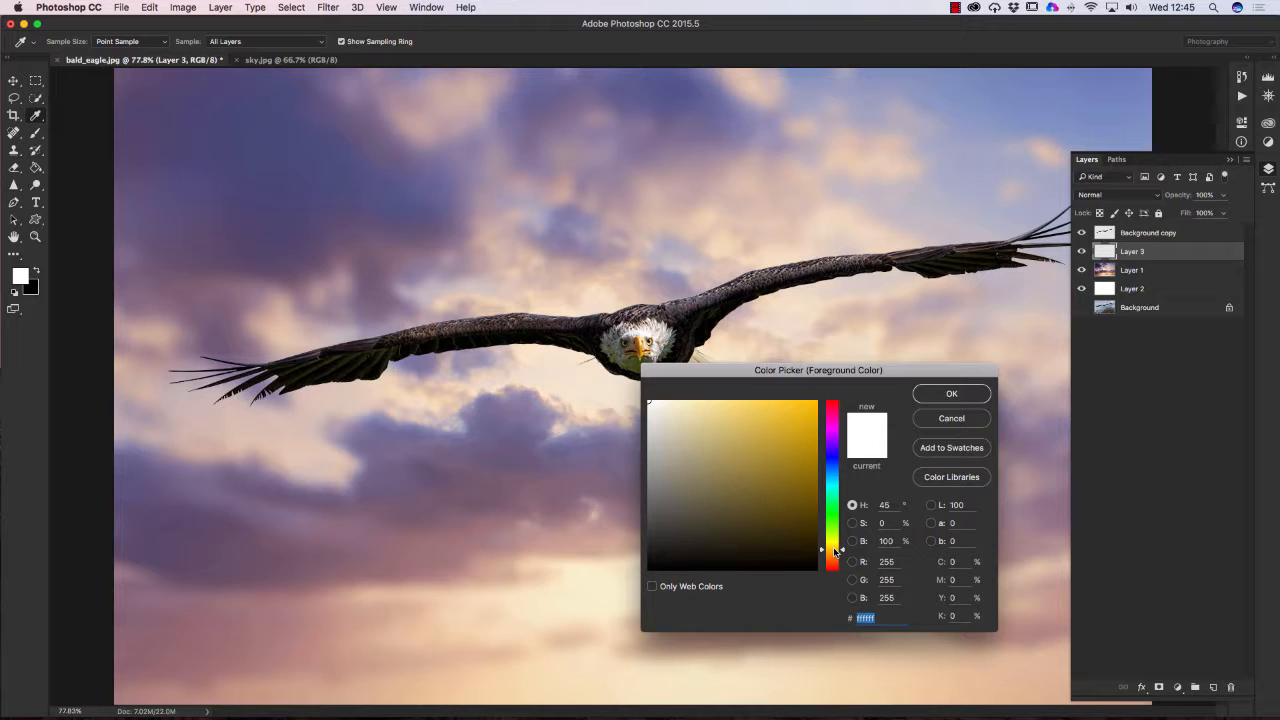
pyautogui.moveTo(836, 553); pyautogui.dragTo(836, 551)
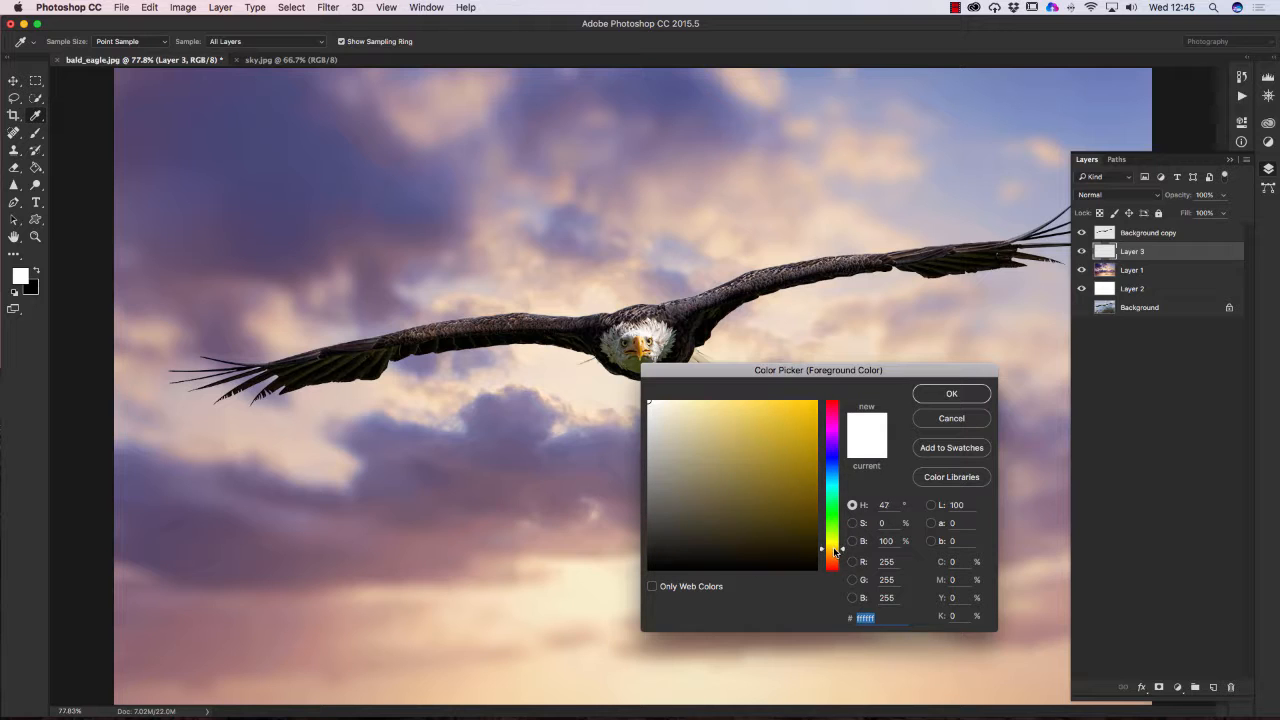
pyautogui.click(815, 401)
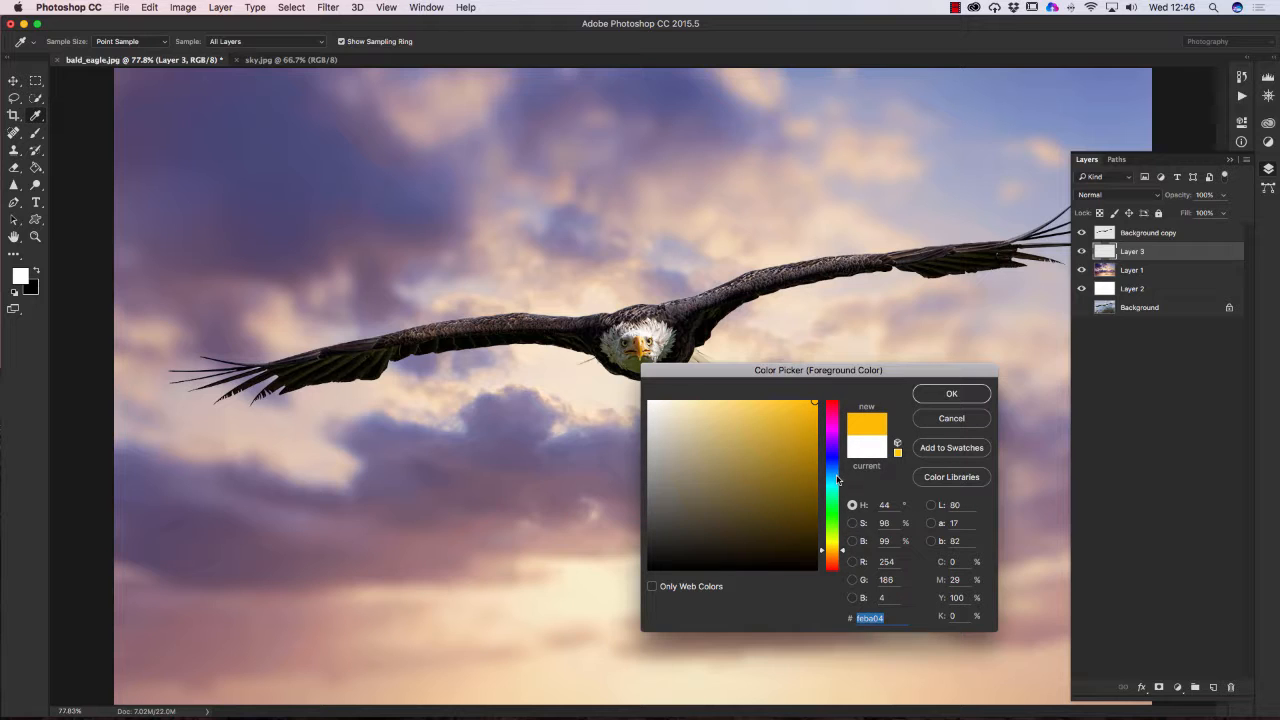
pyautogui.moveTo(845, 552); pyautogui.dragTo(842, 555)
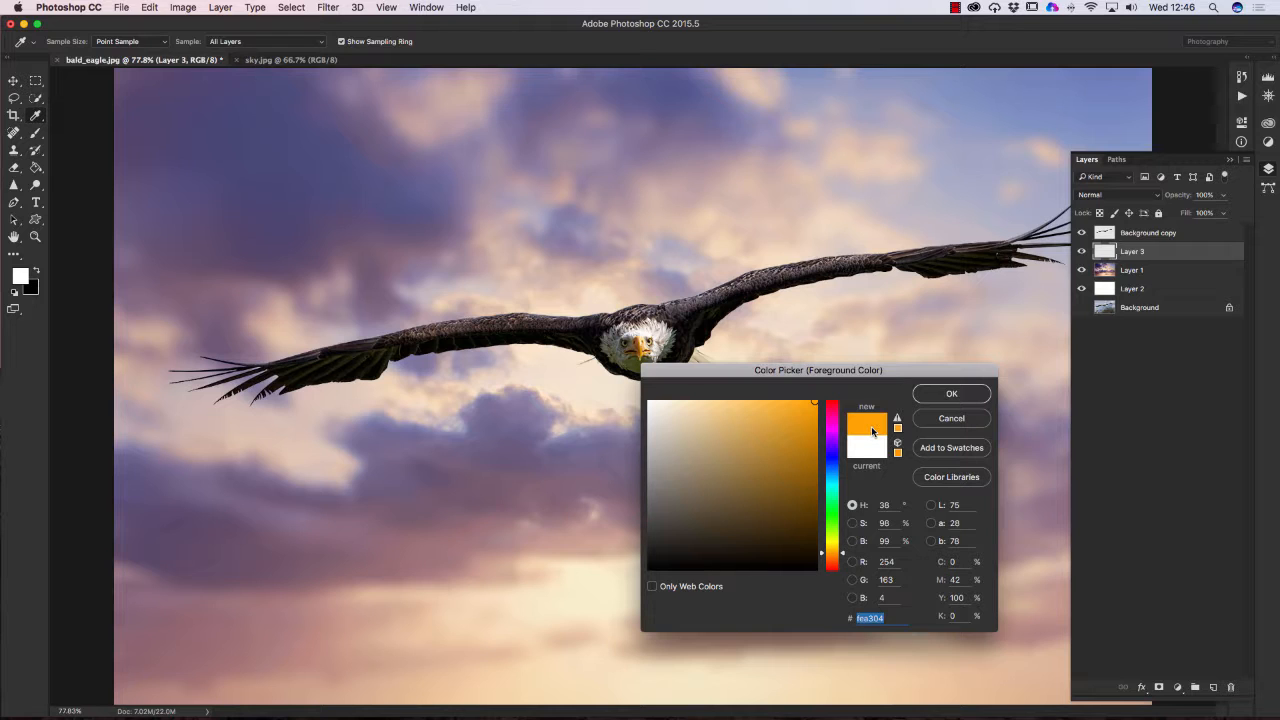
pyautogui.click(955, 393)
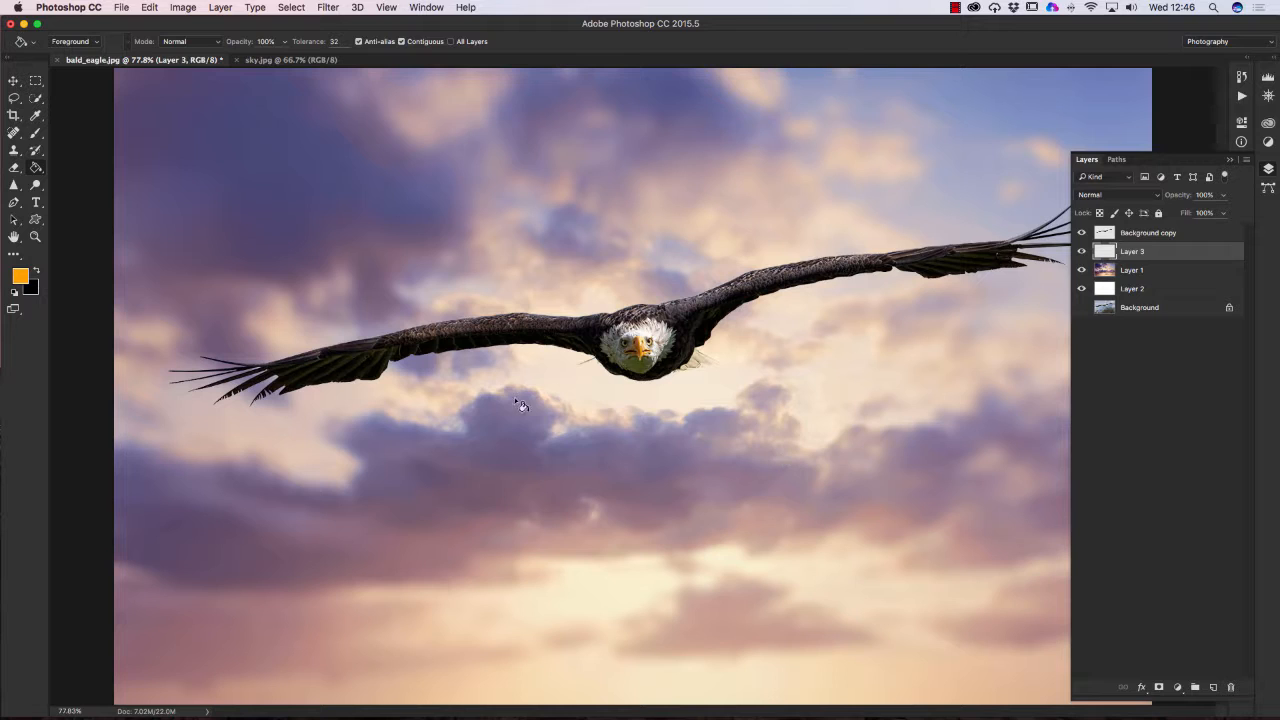
pyautogui.click(628, 411)
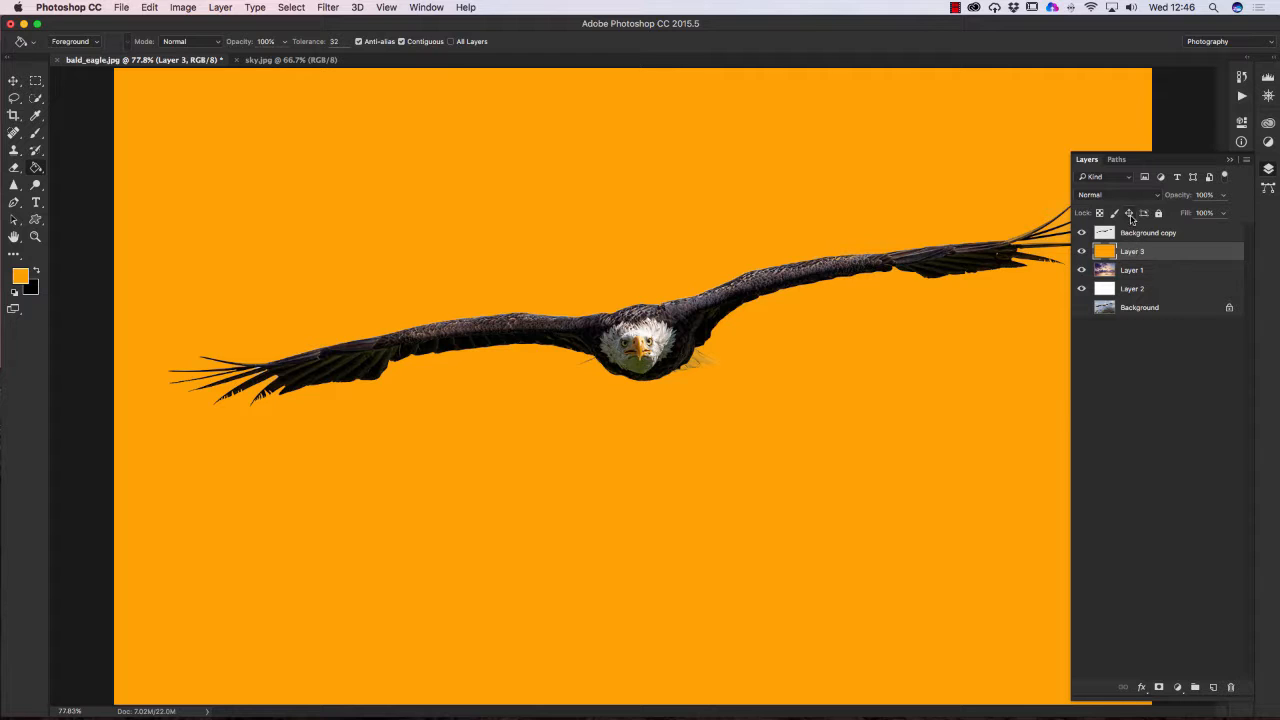
# - Try the Soft Light and Overlay blend modes on the orange layer
pyautogui.click(1124, 198)
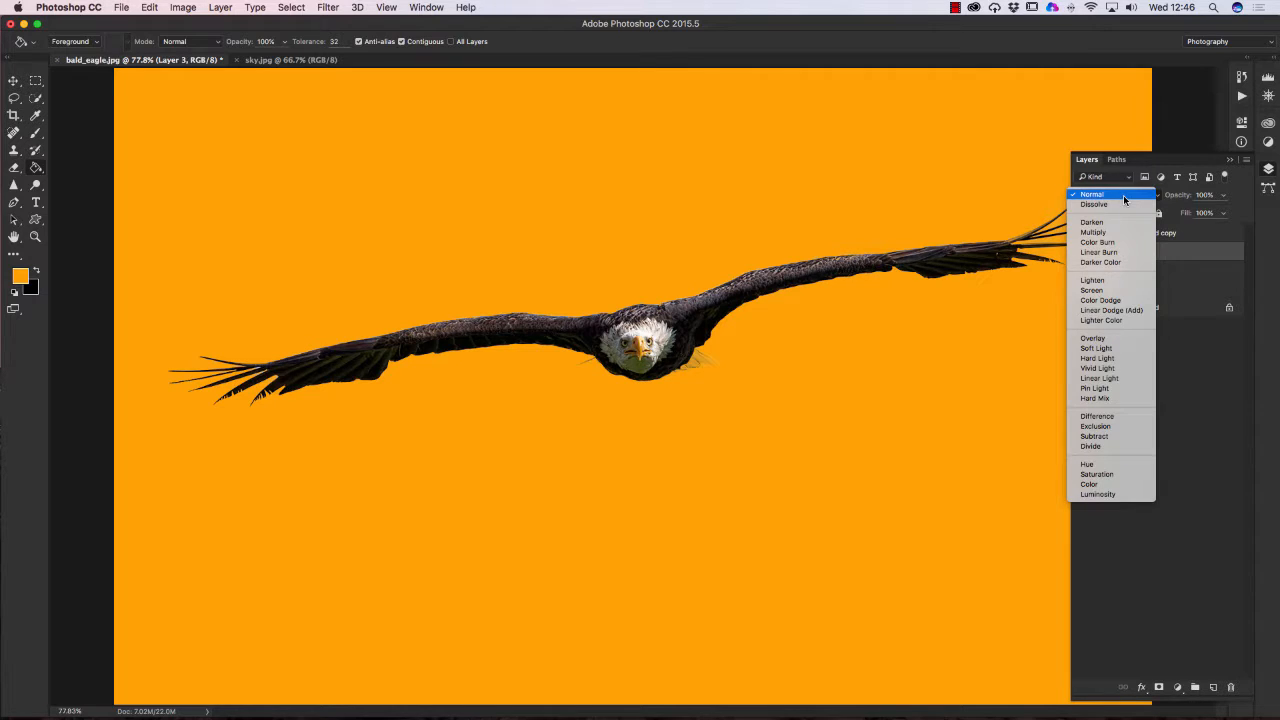
pyautogui.click(1087, 349)
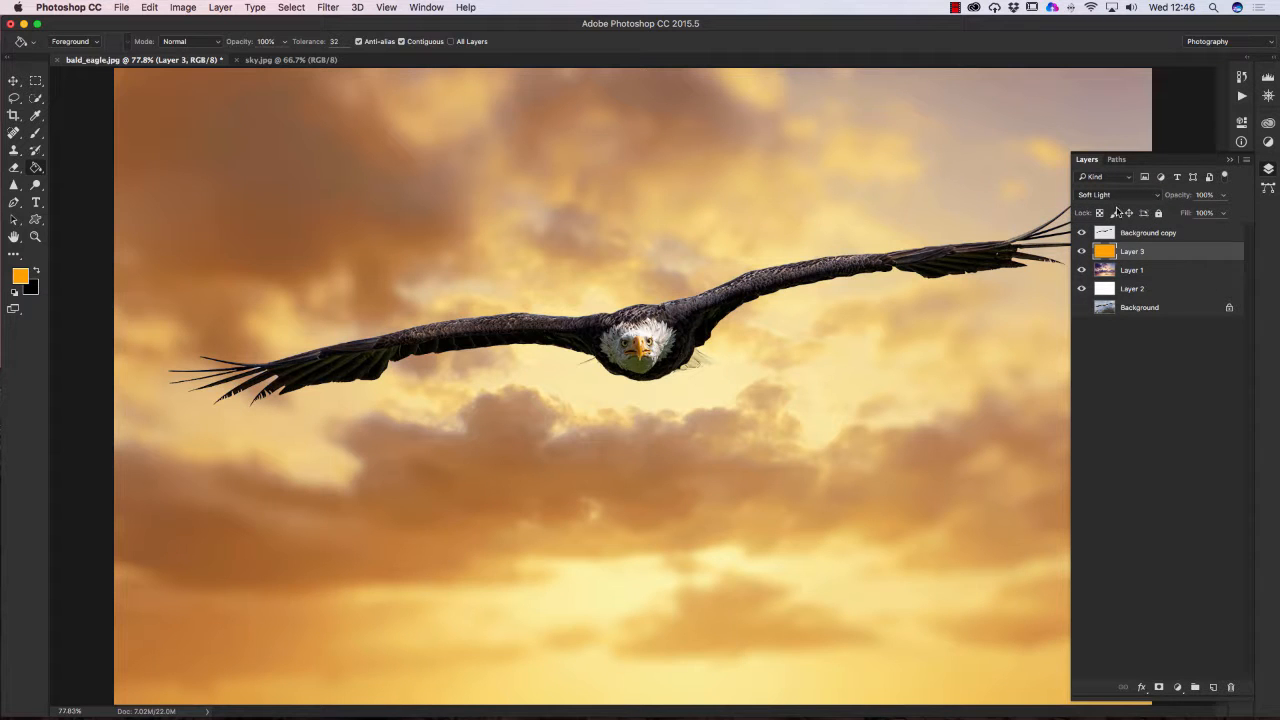
pyautogui.click(1124, 199)
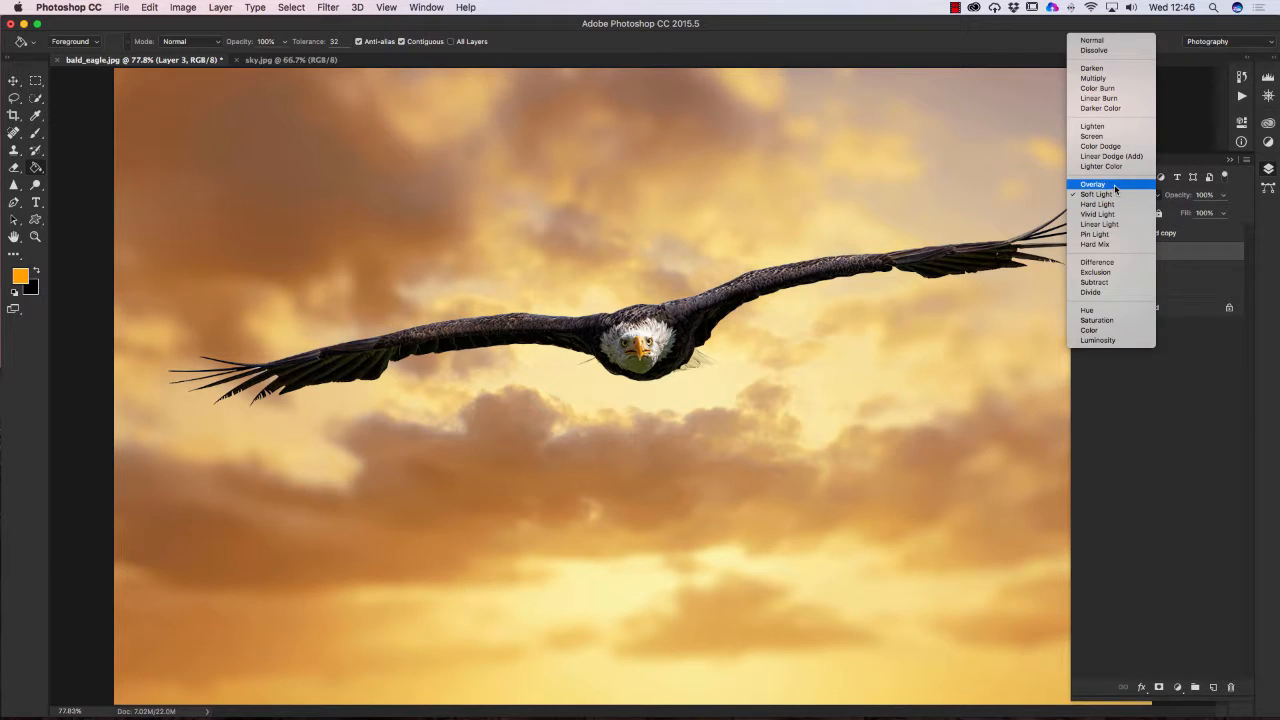
pyautogui.click(1115, 186)
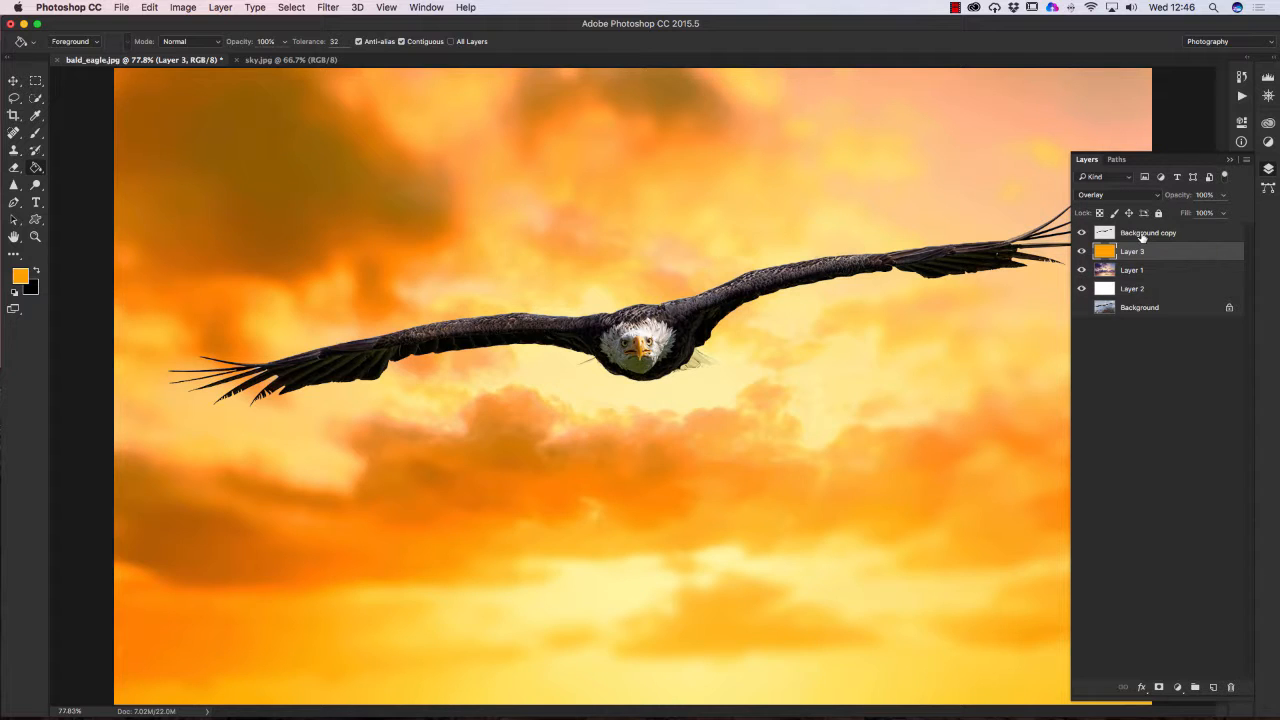
# - Try the Multiply blend mode on the eagle's Background copy layer and return it to Normal
pyautogui.click(1142, 236)
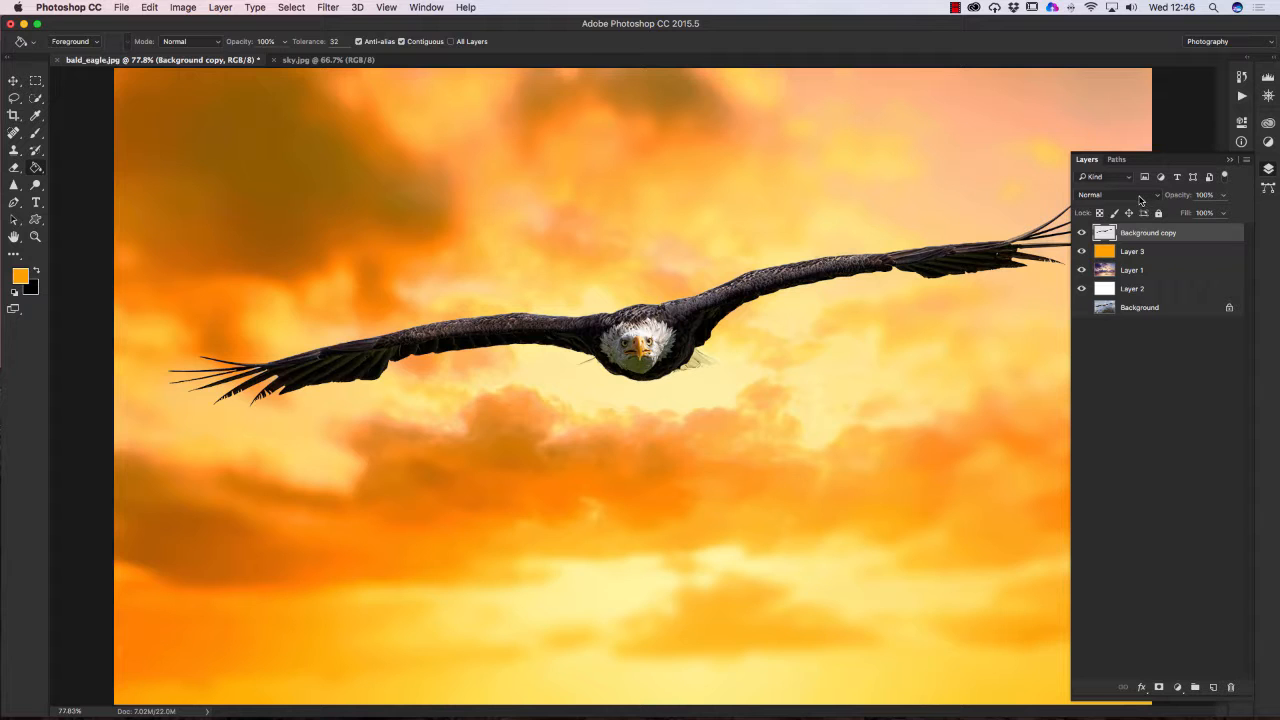
pyautogui.click(1140, 197)
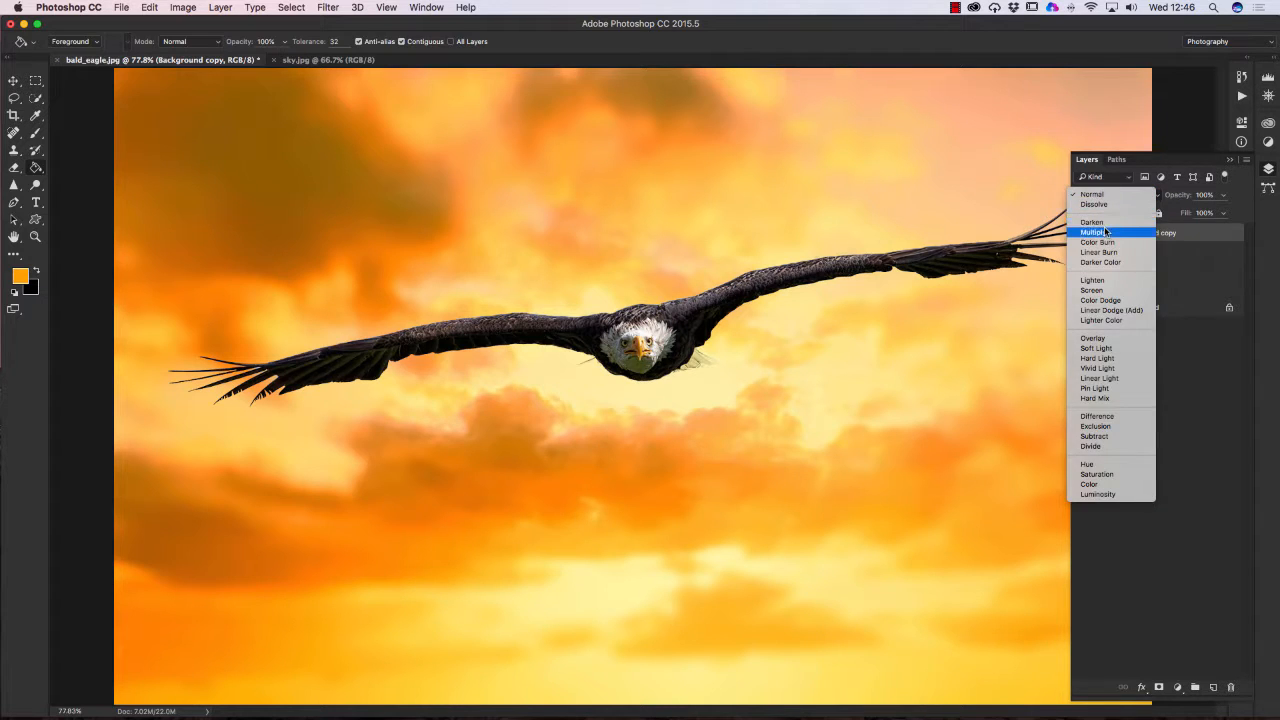
pyautogui.click(1105, 234)
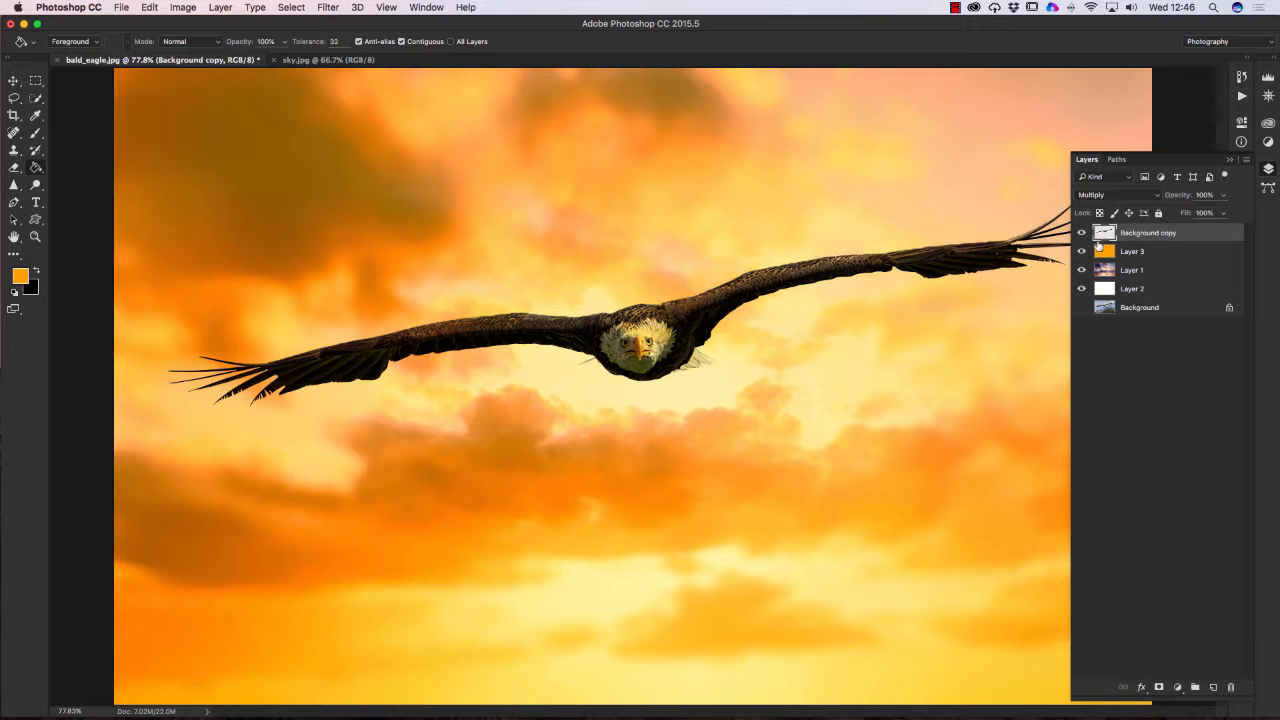
pyautogui.click(1129, 200)
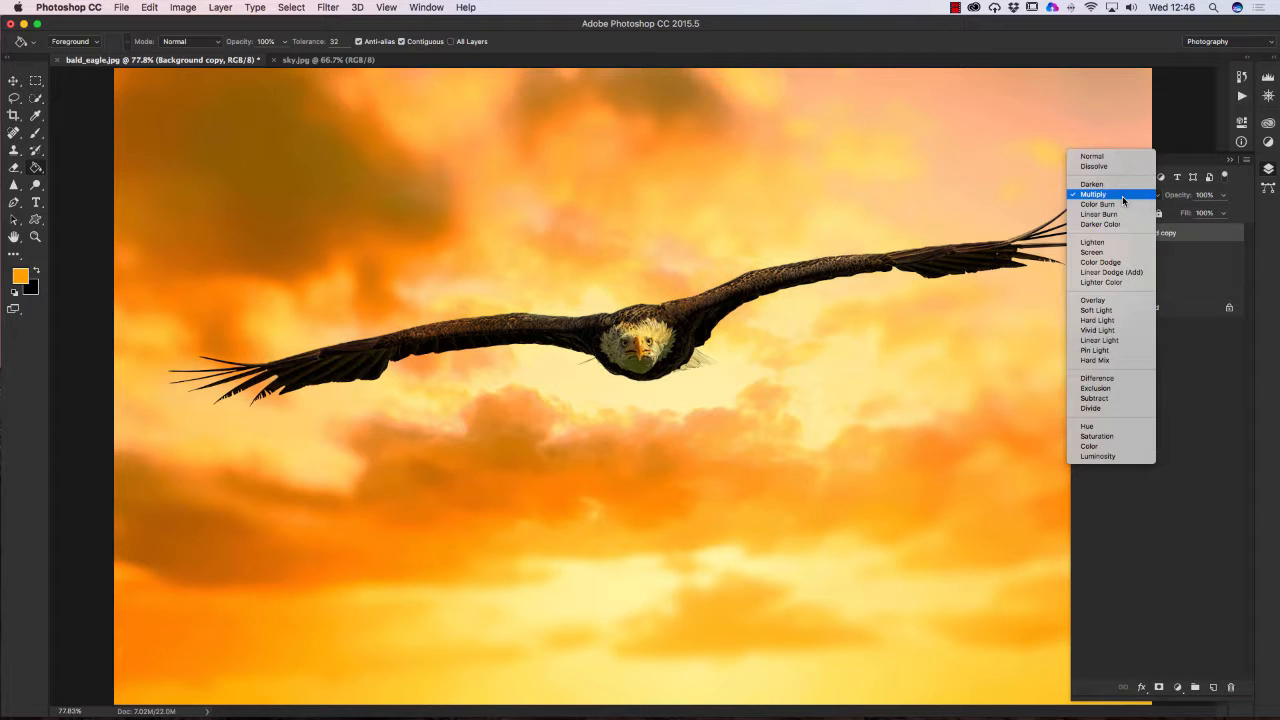
pyautogui.click(1096, 157)
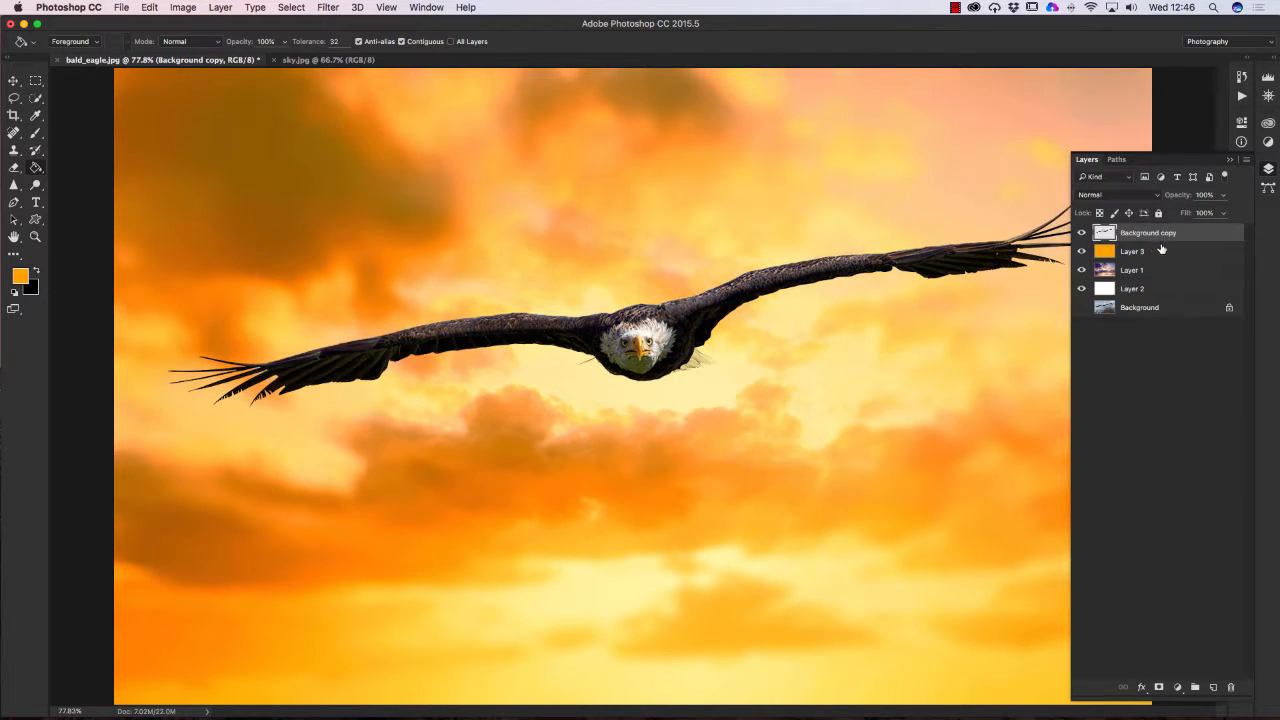
# - Set the orange layer's blend mode to Multiply and its opacity to 37%
pyautogui.click(1155, 252)
pyautogui.click(1129, 197)
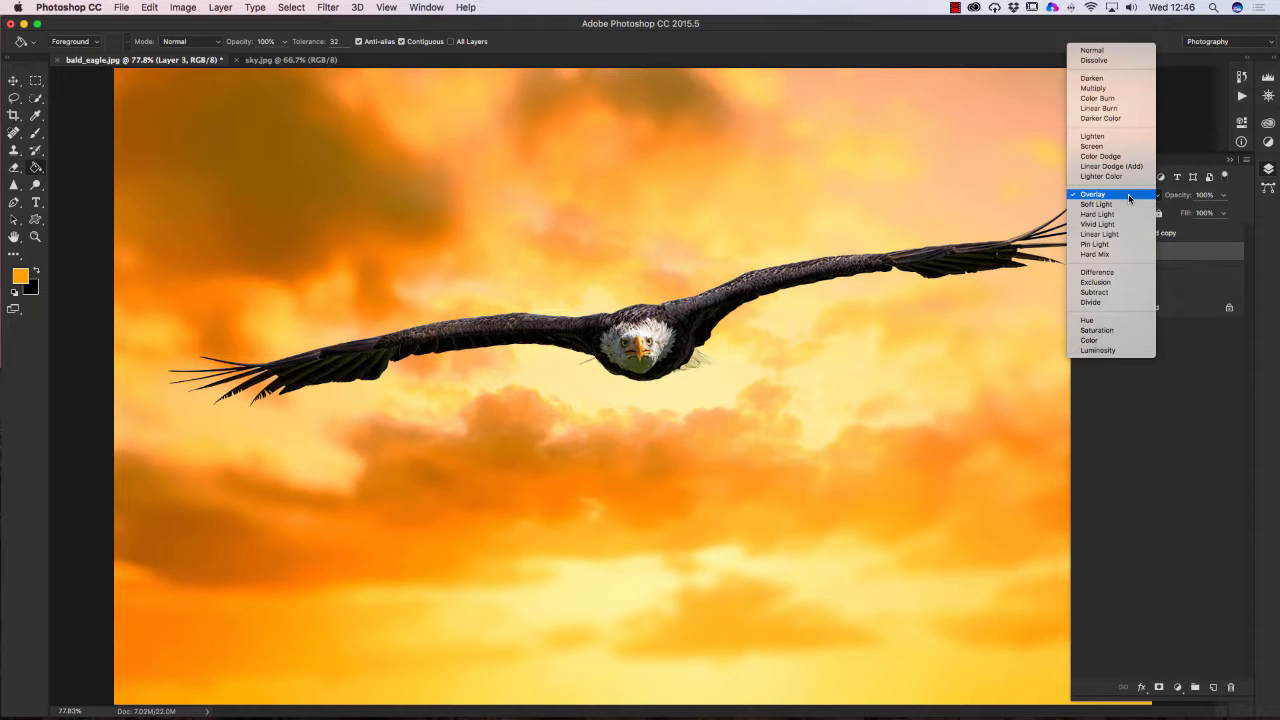
pyautogui.click(1093, 88)
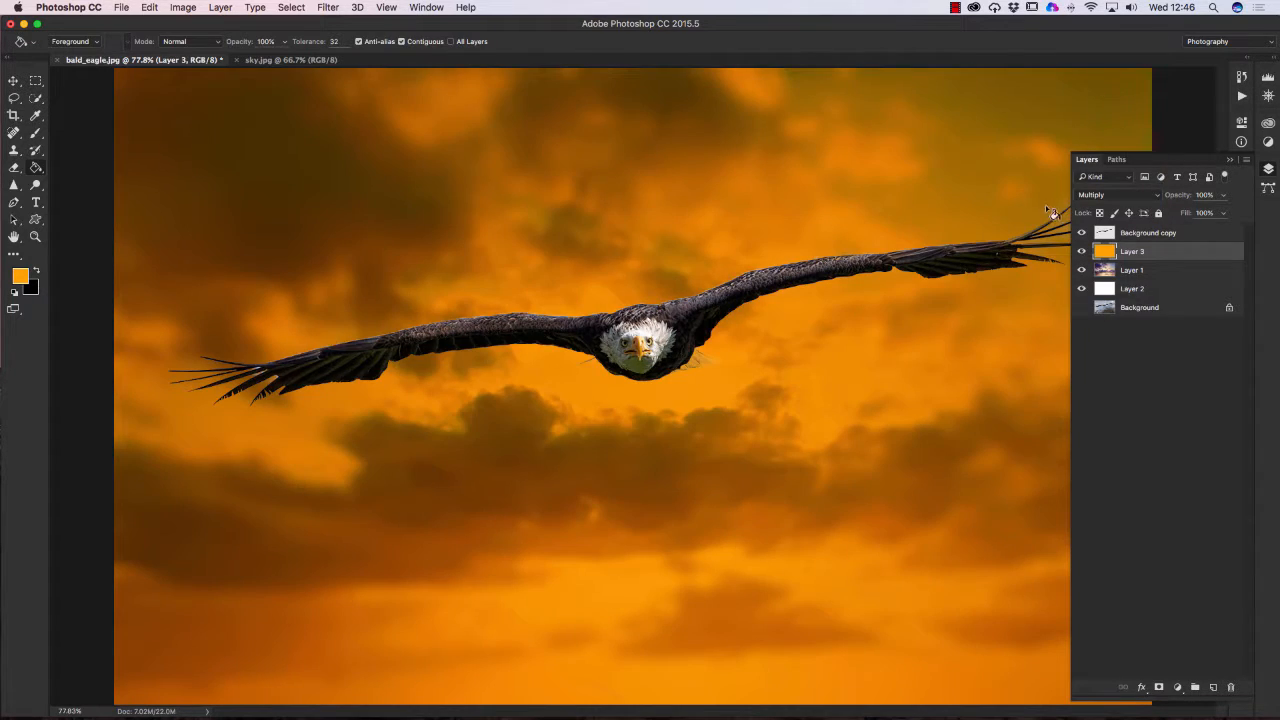
pyautogui.click(1221, 196)
pyautogui.moveTo(1221, 211)
pyautogui.mouseDown()
pyautogui.moveTo(1181, 212)
pyautogui.moveTo(1256, 215)
pyautogui.moveTo(1141, 215)
pyautogui.moveTo(1196, 213)
pyautogui.mouseUp()
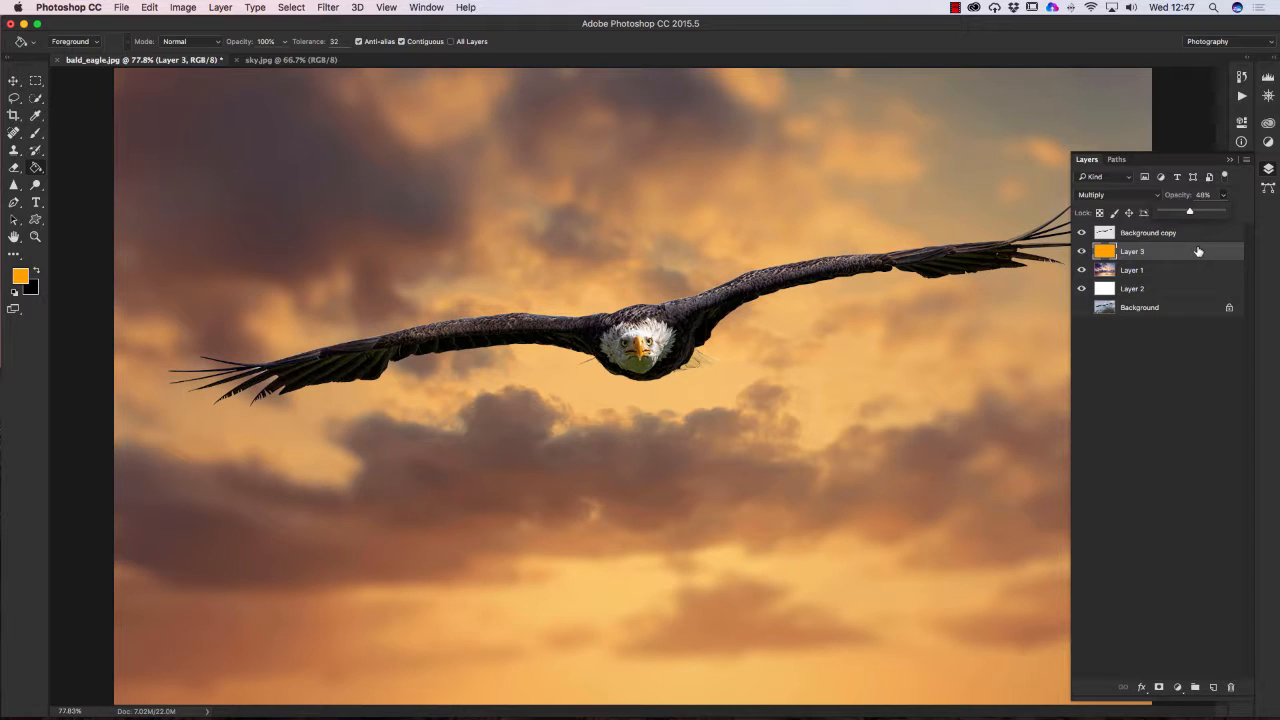
pyautogui.click(1105, 251)
pyautogui.click(1224, 197)
pyautogui.moveTo(1211, 213)
pyautogui.mouseDown()
pyautogui.moveTo(1190, 213)
pyautogui.moveTo(1206, 213)
pyautogui.mouseUp()
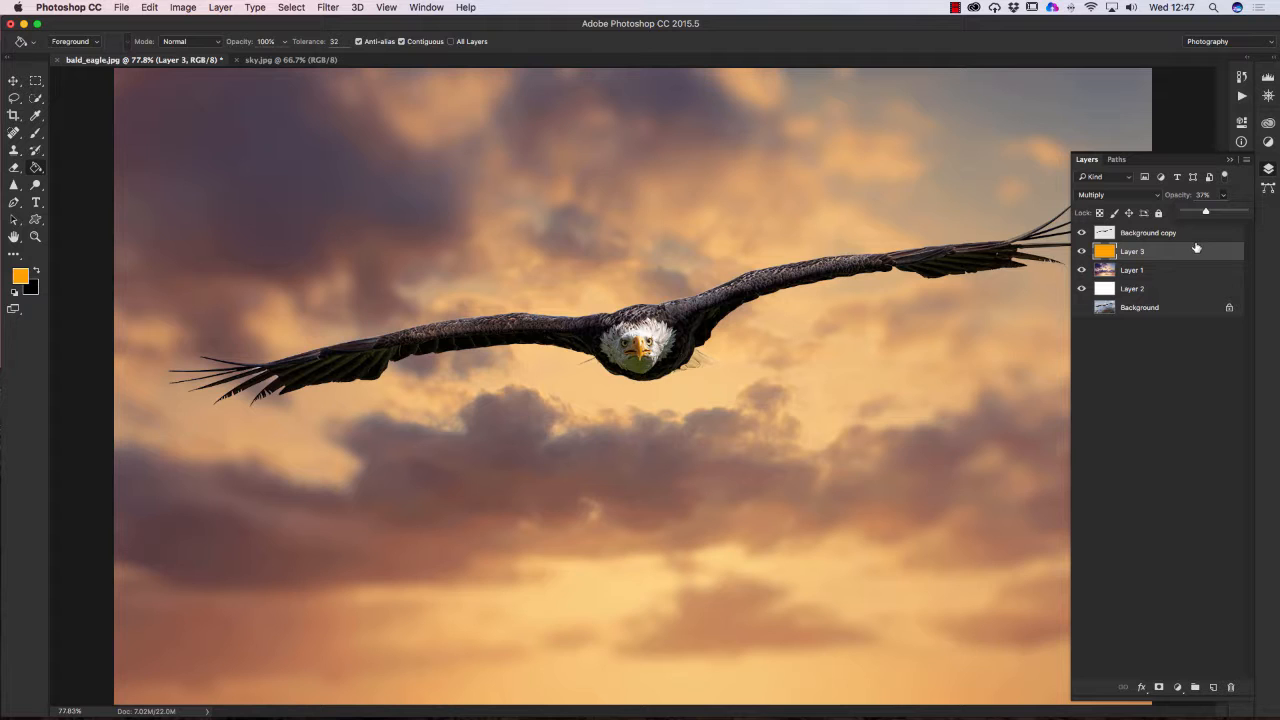
# - Add a new empty layer above the eagle layer and choose the 712 px water splash brush
pyautogui.click(1147, 237)
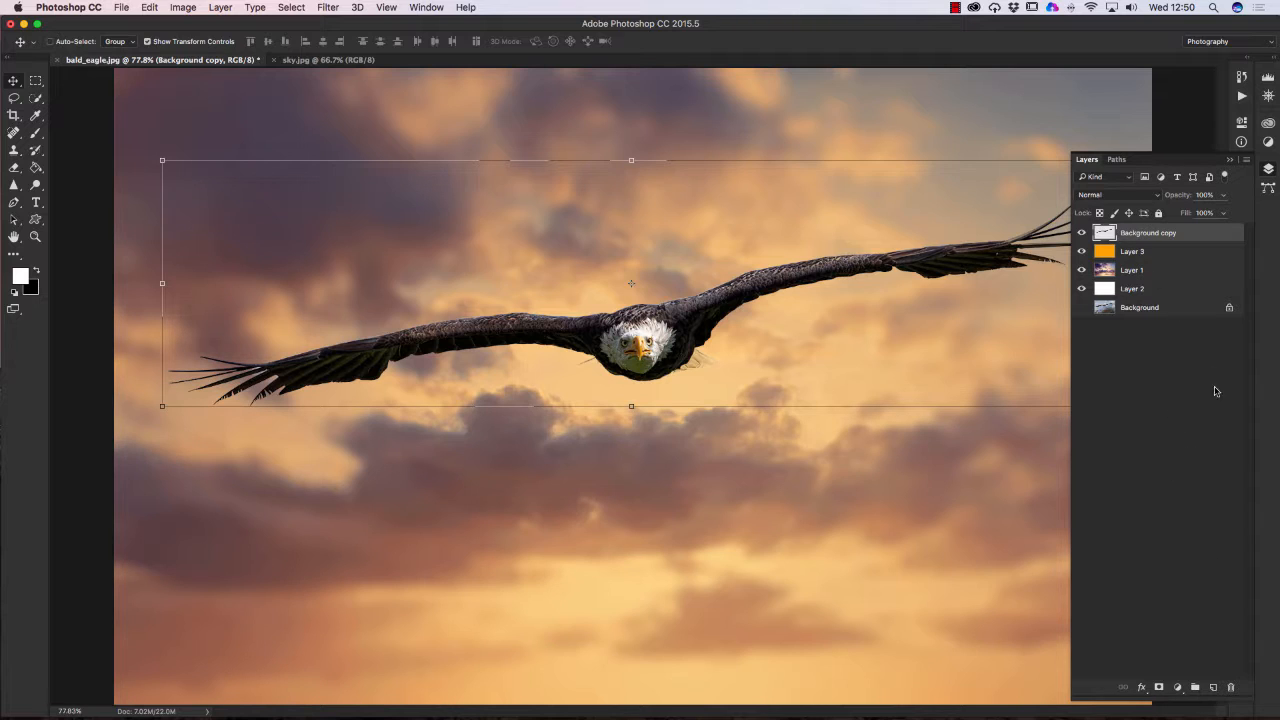
pyautogui.click(1213, 688)
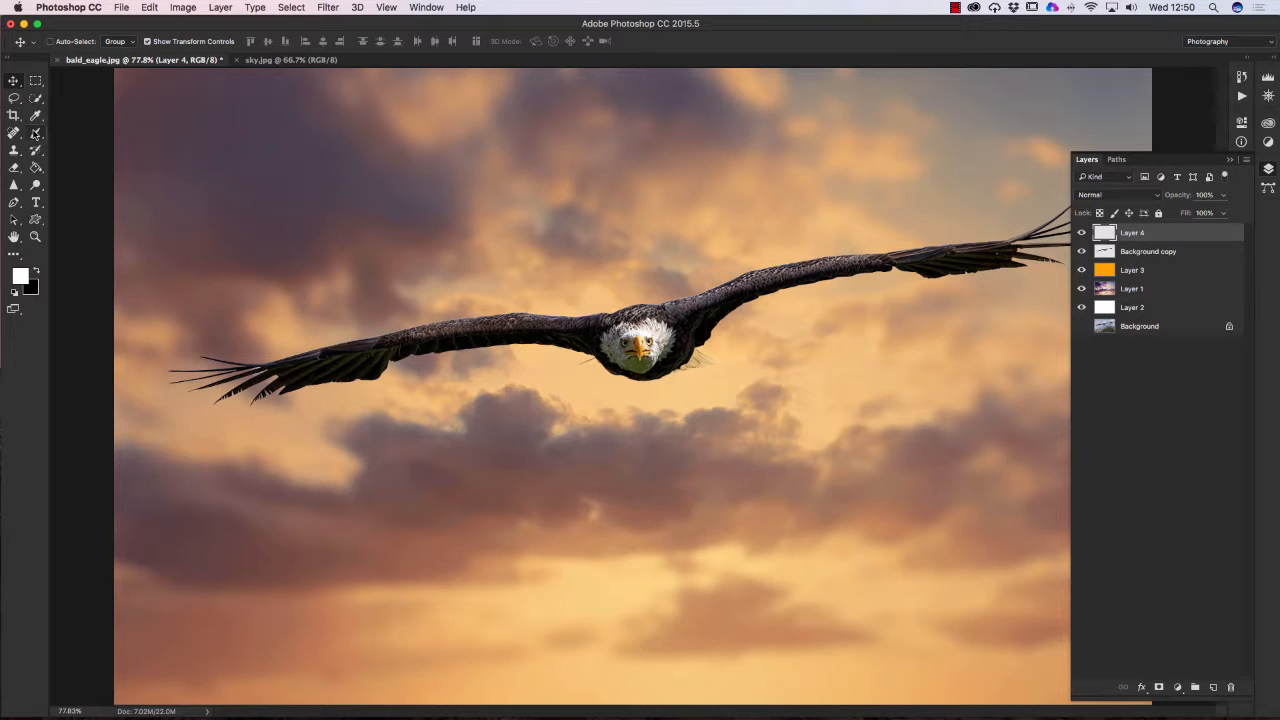
pyautogui.click(35, 133)
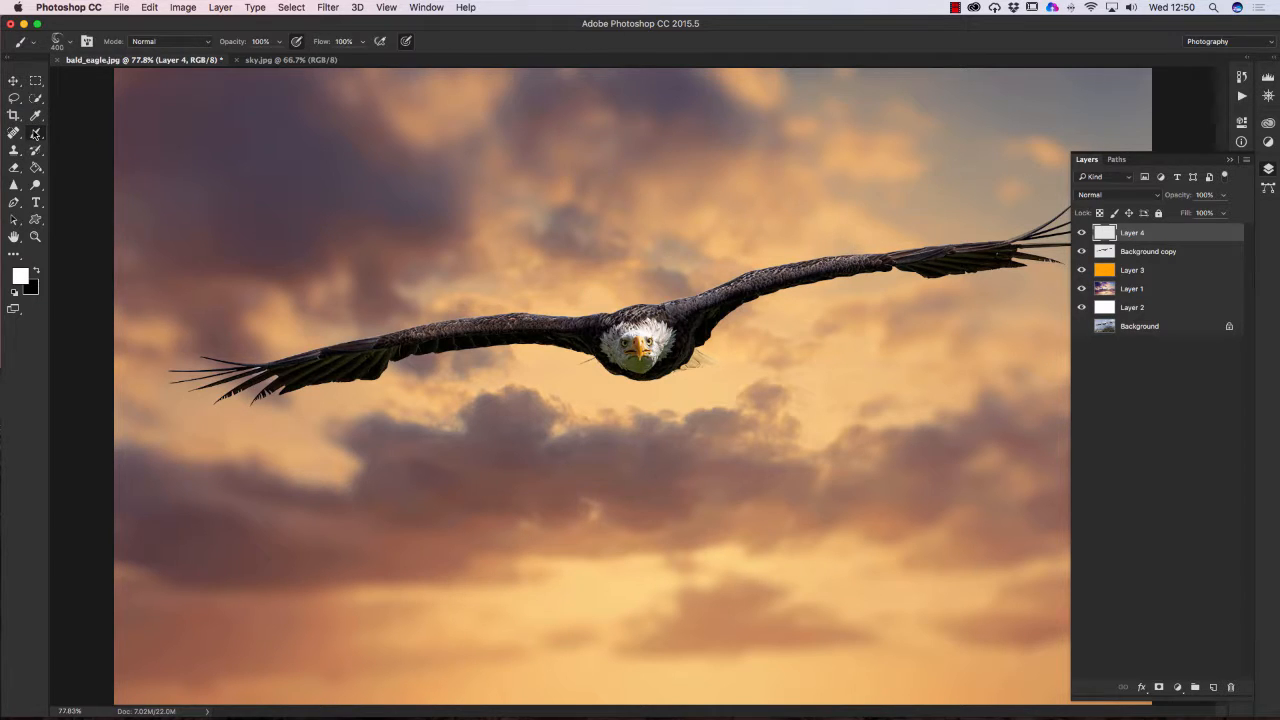
pyautogui.click(69, 44)
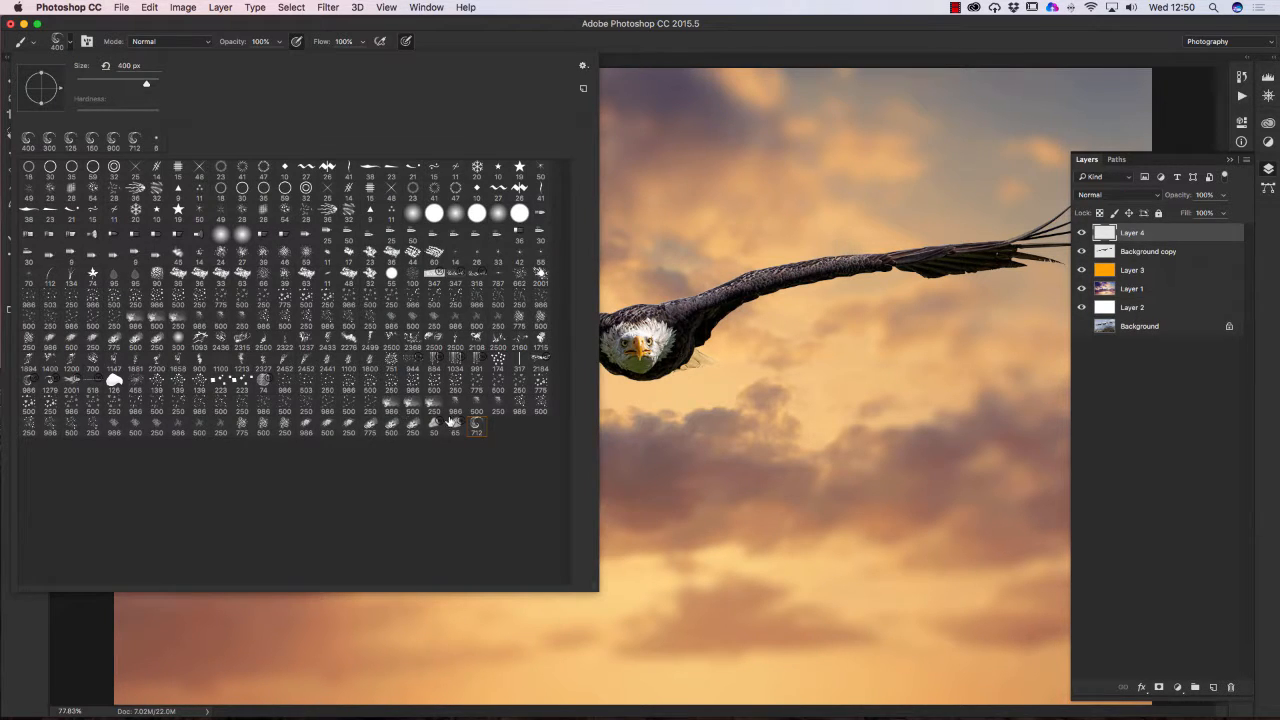
pyautogui.click(477, 427)
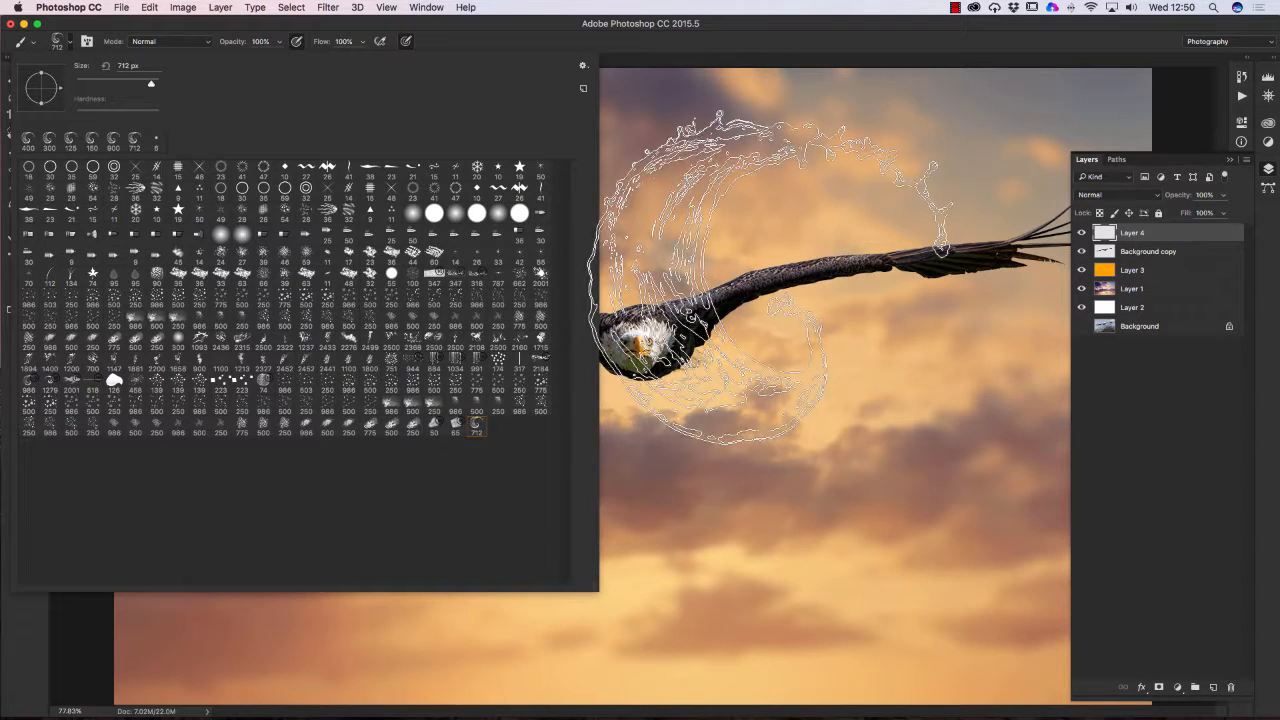
pyautogui.click(767, 29)
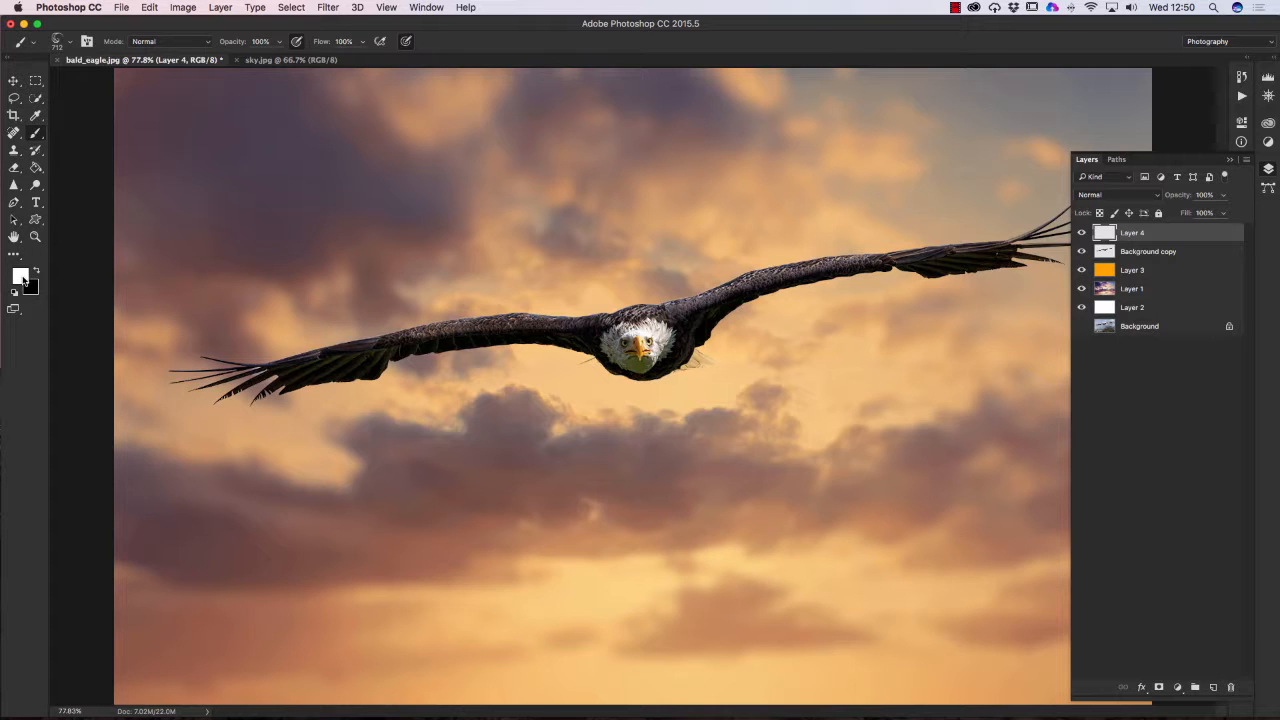
# - With white as the foreground colour, stamp a 900 px water splash over the image's lower-left area and the eagle's left wing tip
pyautogui.click(16, 291)
pyautogui.click(37, 274)
pyautogui.click(14, 293)
pyautogui.click(37, 275)
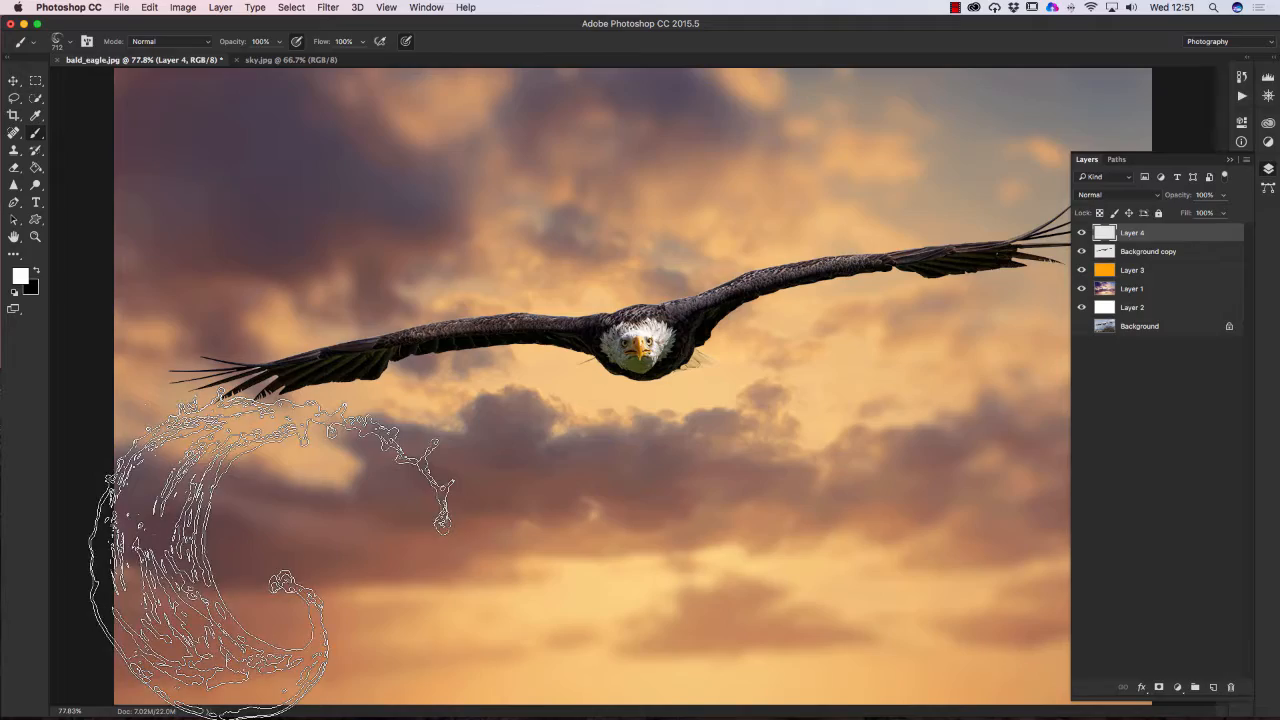
pyautogui.press(']')
pyautogui.press(']')
pyautogui.press(']')
pyautogui.press(']')
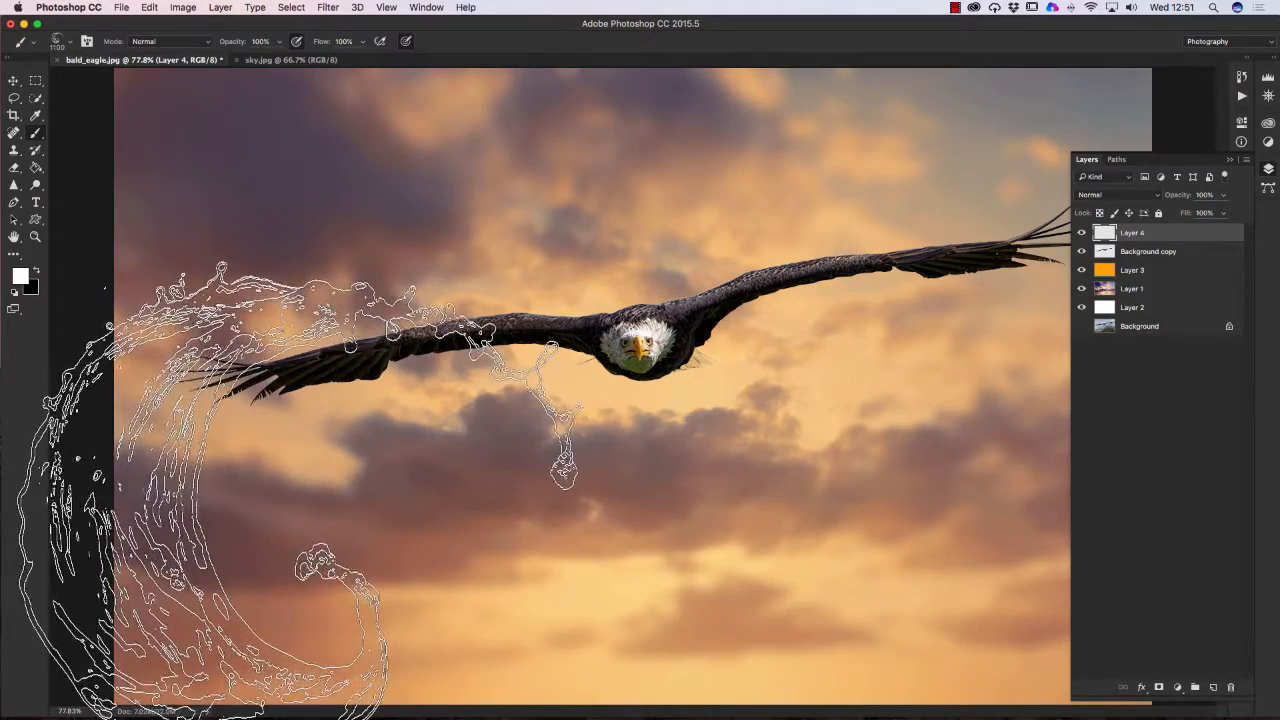
pyautogui.press('[')
pyautogui.press('[')
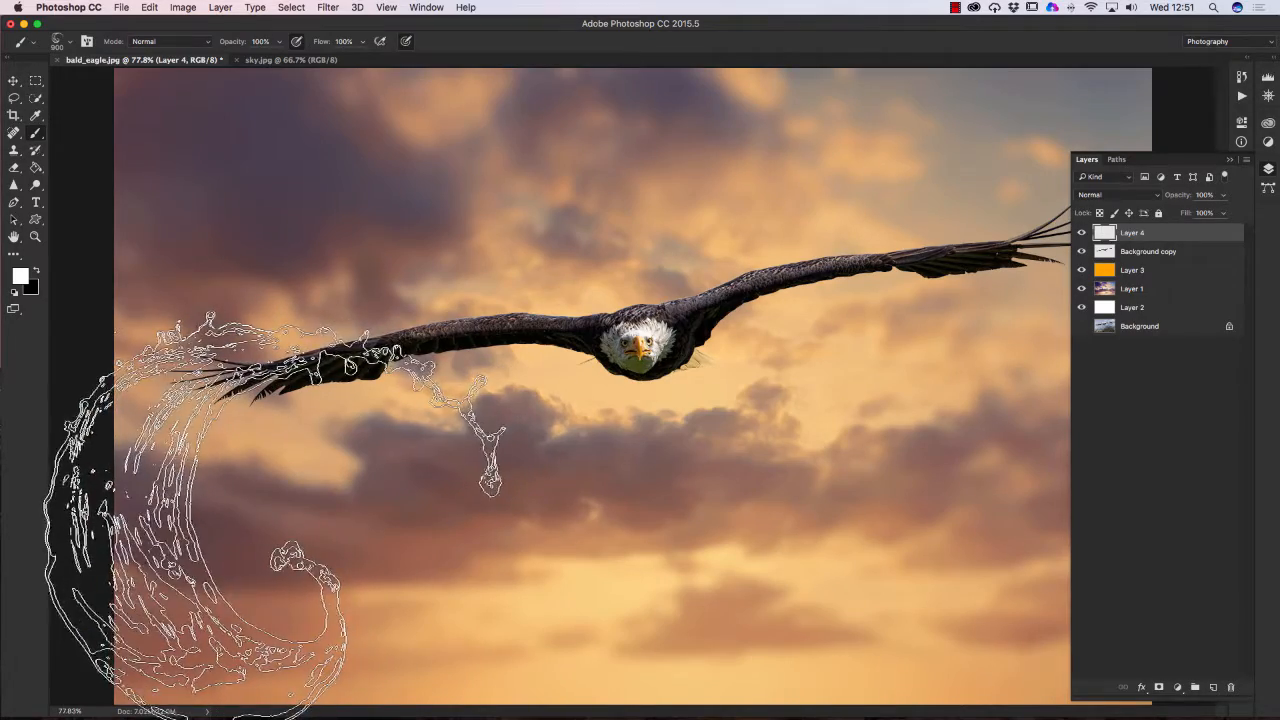
pyautogui.click(294, 540)
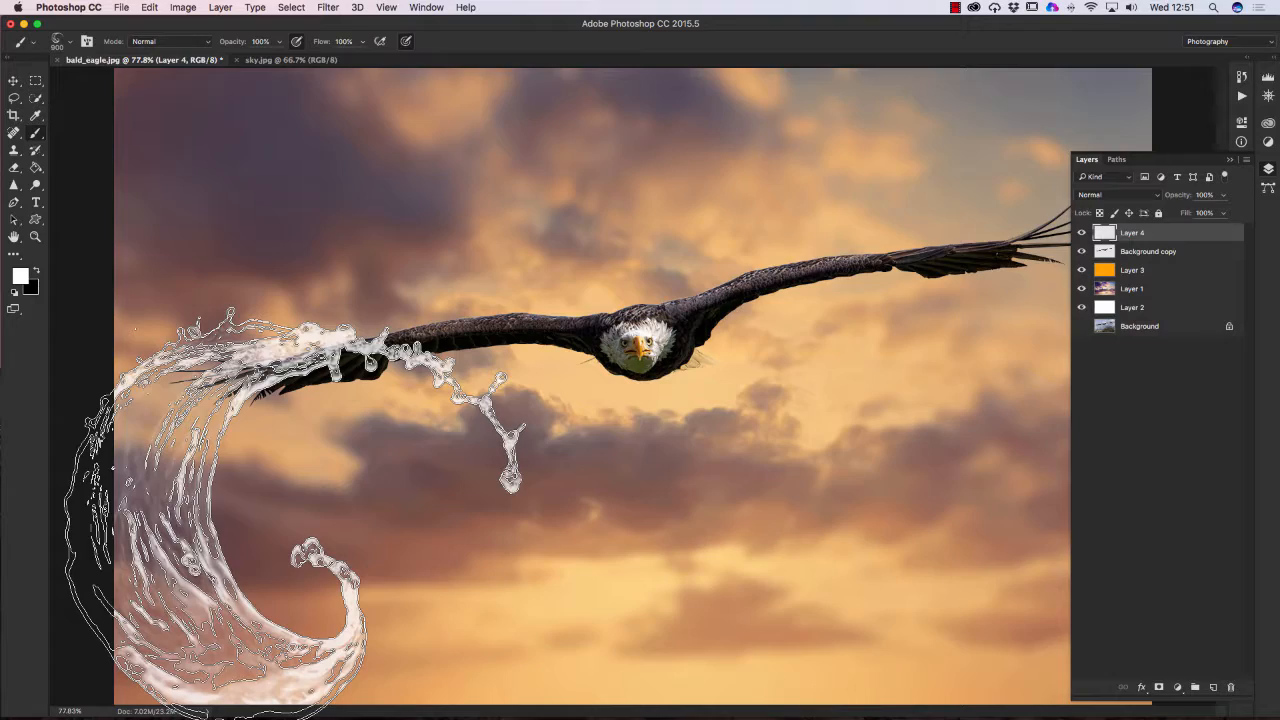
# - Stamp a second water splash at 700 px over the lower part of the first one near the lower-left corner
pyautogui.press('[')
pyautogui.press('[')
pyautogui.press('[')
pyautogui.press('[')
pyautogui.press('[')
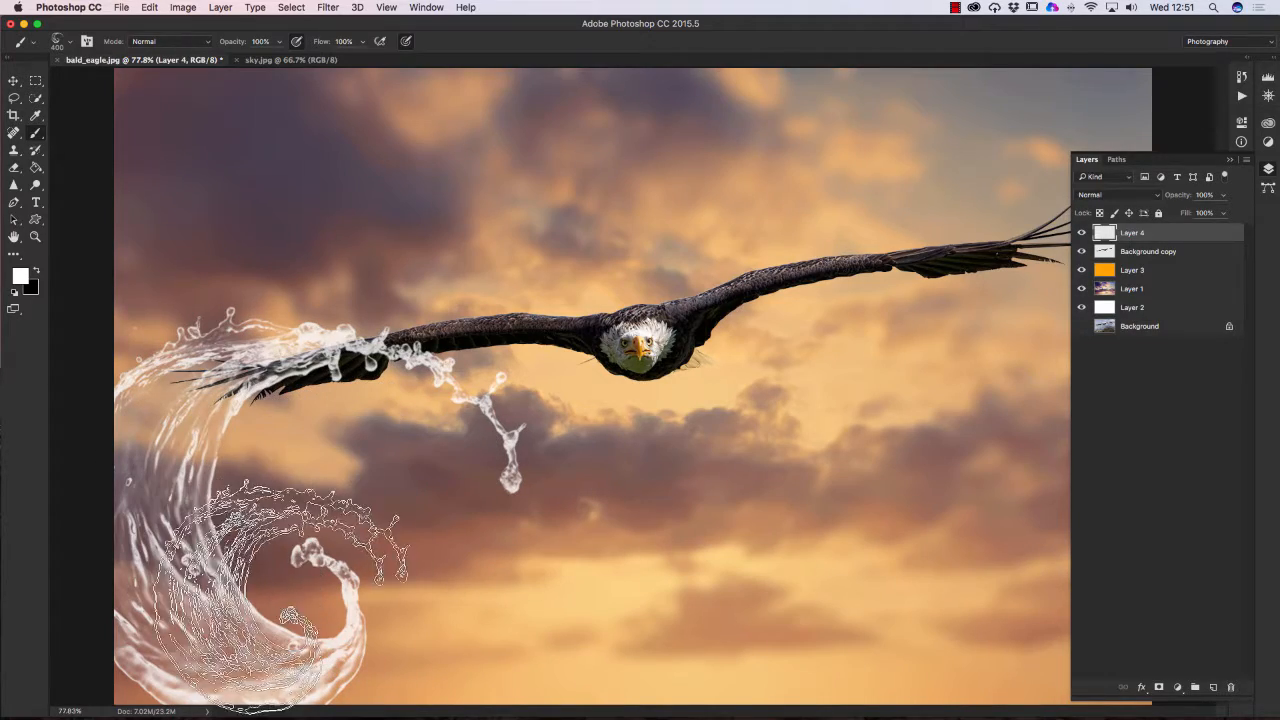
pyautogui.press(']')
pyautogui.press(']')
pyautogui.press(']')
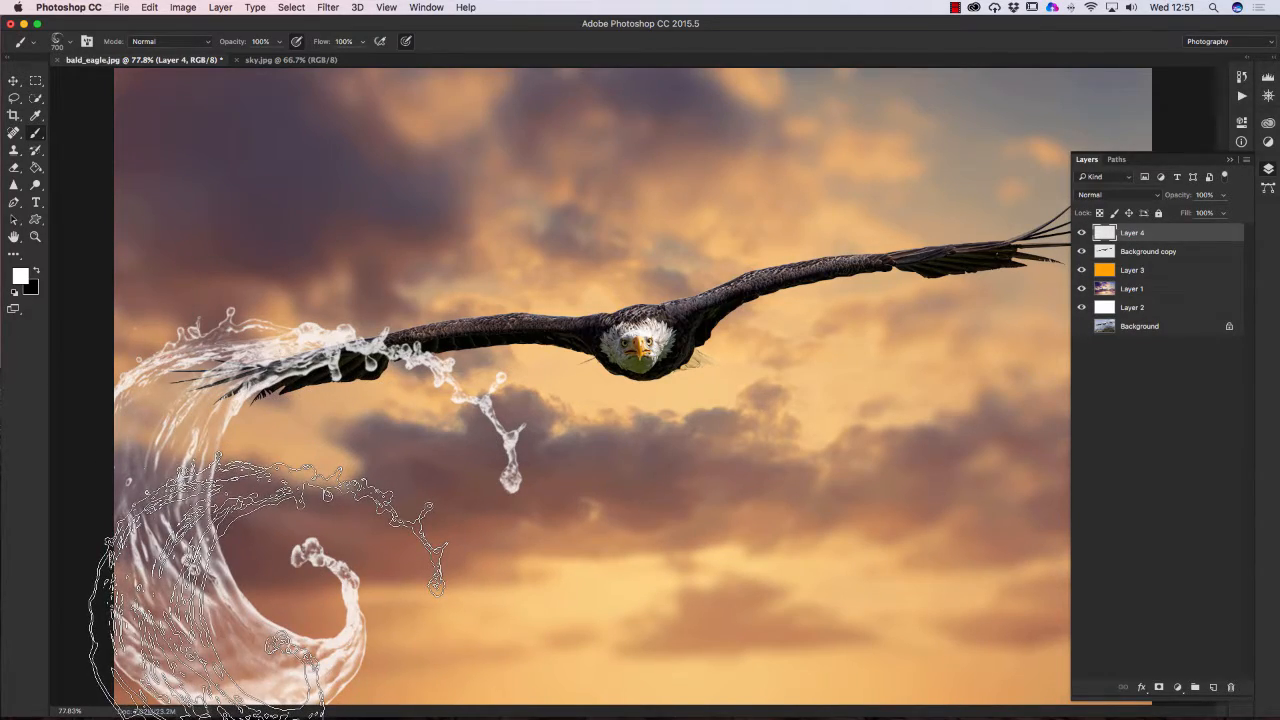
pyautogui.click(270, 646)
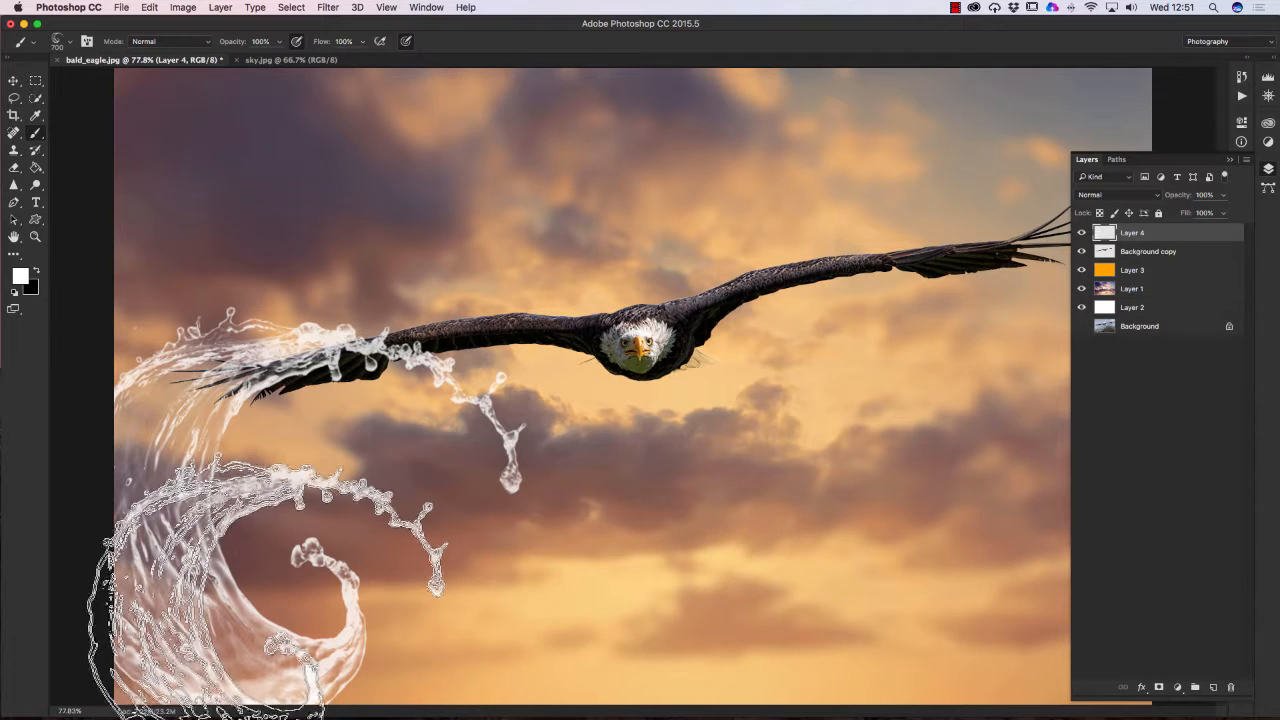
# - Stamp progressively smaller splashes inside the curl of the wave, reducing the brush through 200 px to 175 px
pyautogui.press('[')
pyautogui.press('[')
pyautogui.press('[')
pyautogui.press('[')
pyautogui.press('[')
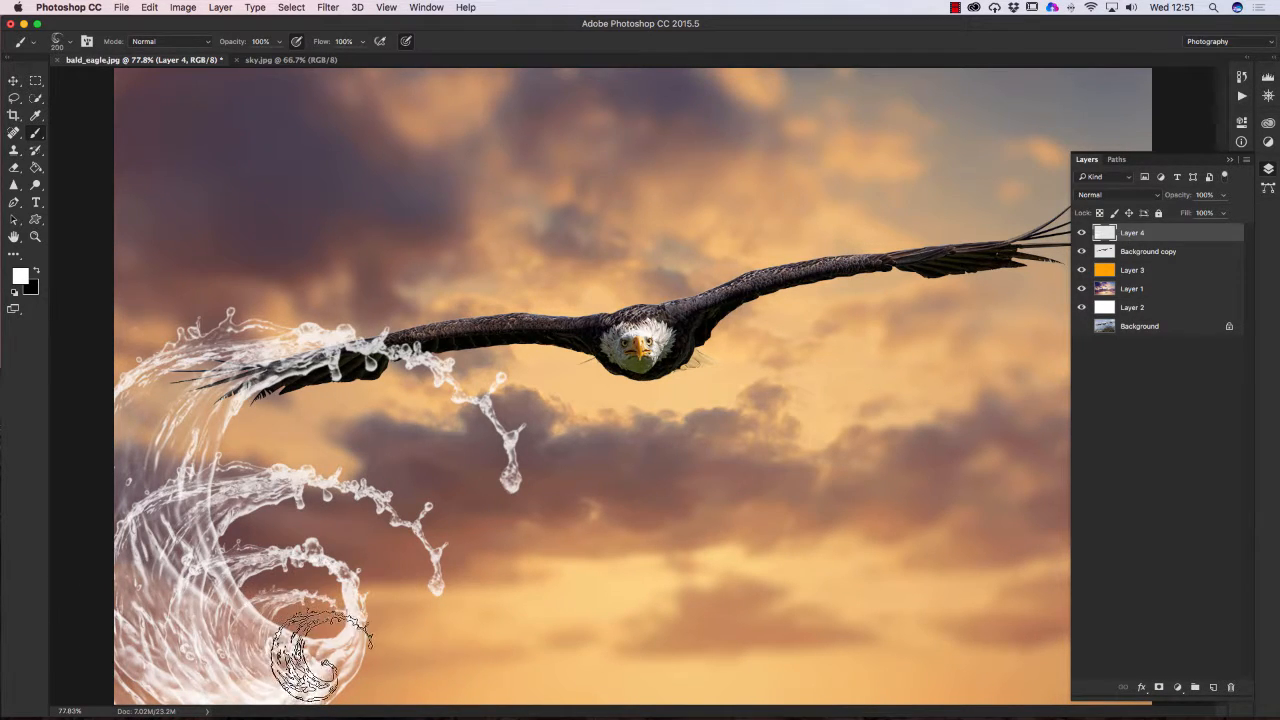
pyautogui.press('[')
pyautogui.press('[')
pyautogui.press('[')
pyautogui.press('[')
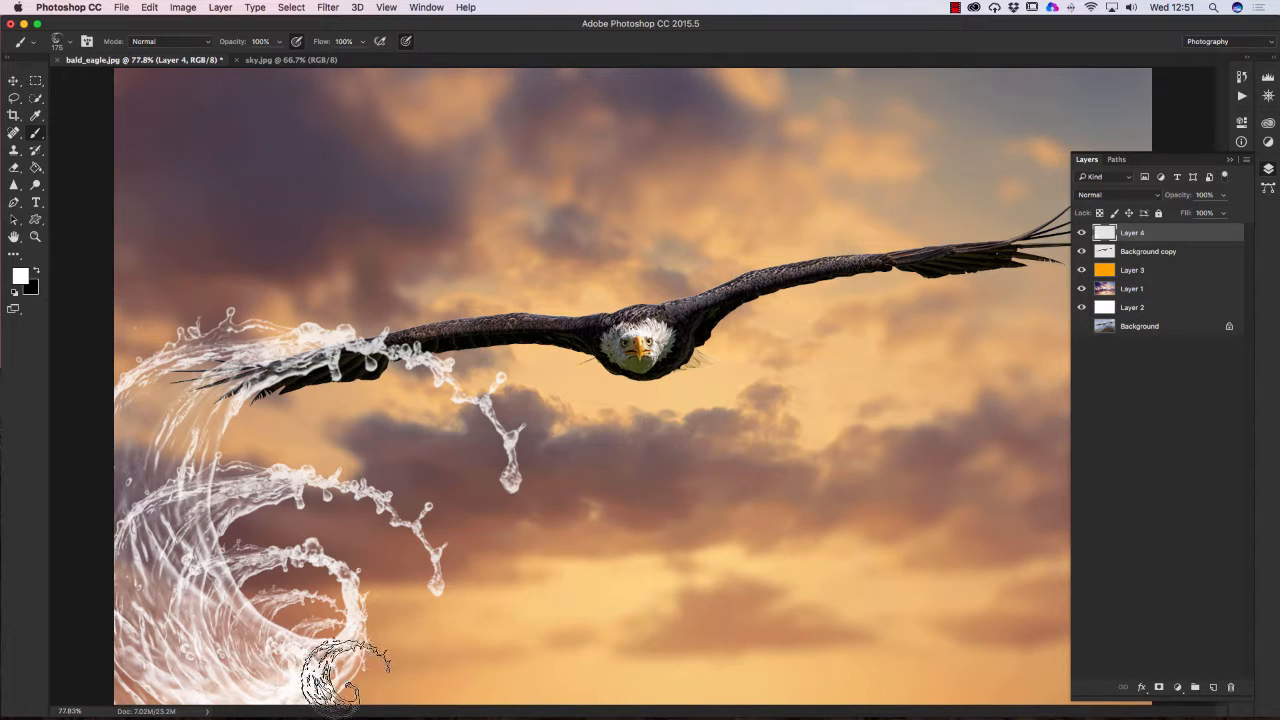
# - Paint a row of small splashes along the image's bottom edge, from the wave to just past the centre, ending at brush size 200 px
pyautogui.moveTo(367, 684)
pyautogui.mouseDown()
pyautogui.moveTo(658, 688)
pyautogui.moveTo(553, 688)
pyautogui.mouseUp()
pyautogui.press(']')
pyautogui.press(']')
pyautogui.press(']')
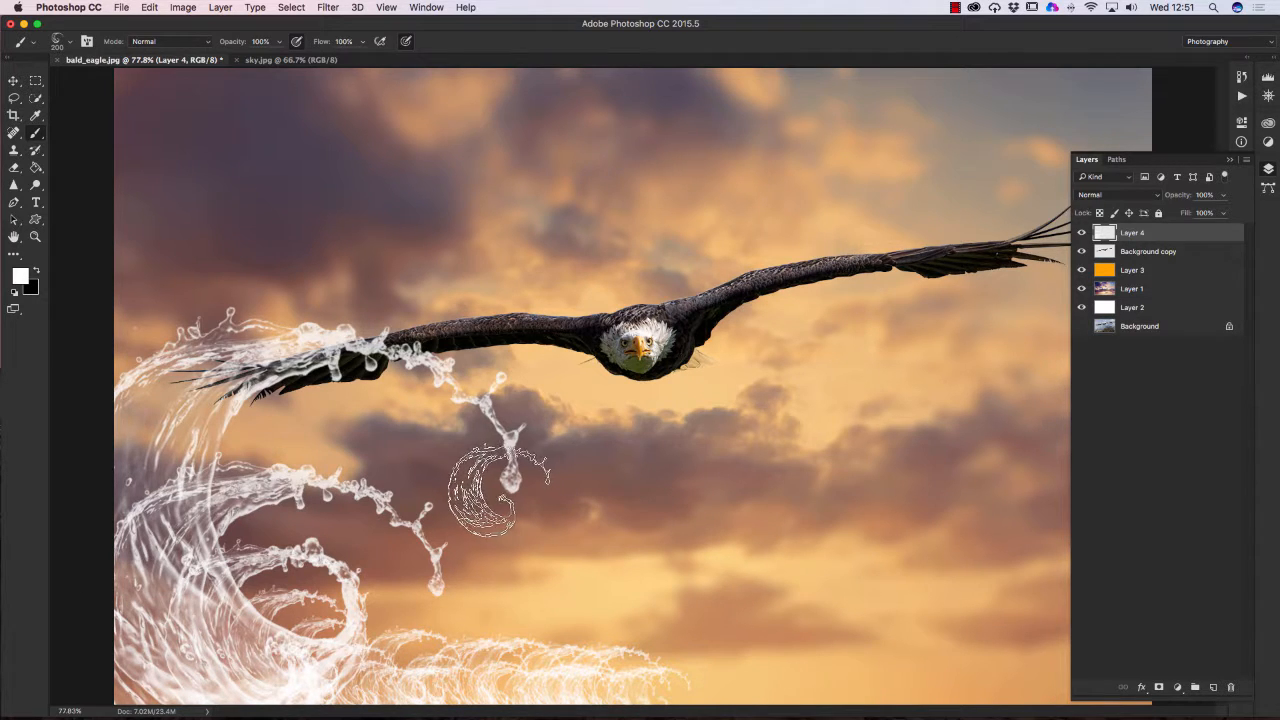
# - Duplicate the splash layer, Layer 4, within the same document as Layer 4 copy
pyautogui.rightClick(1156, 235)
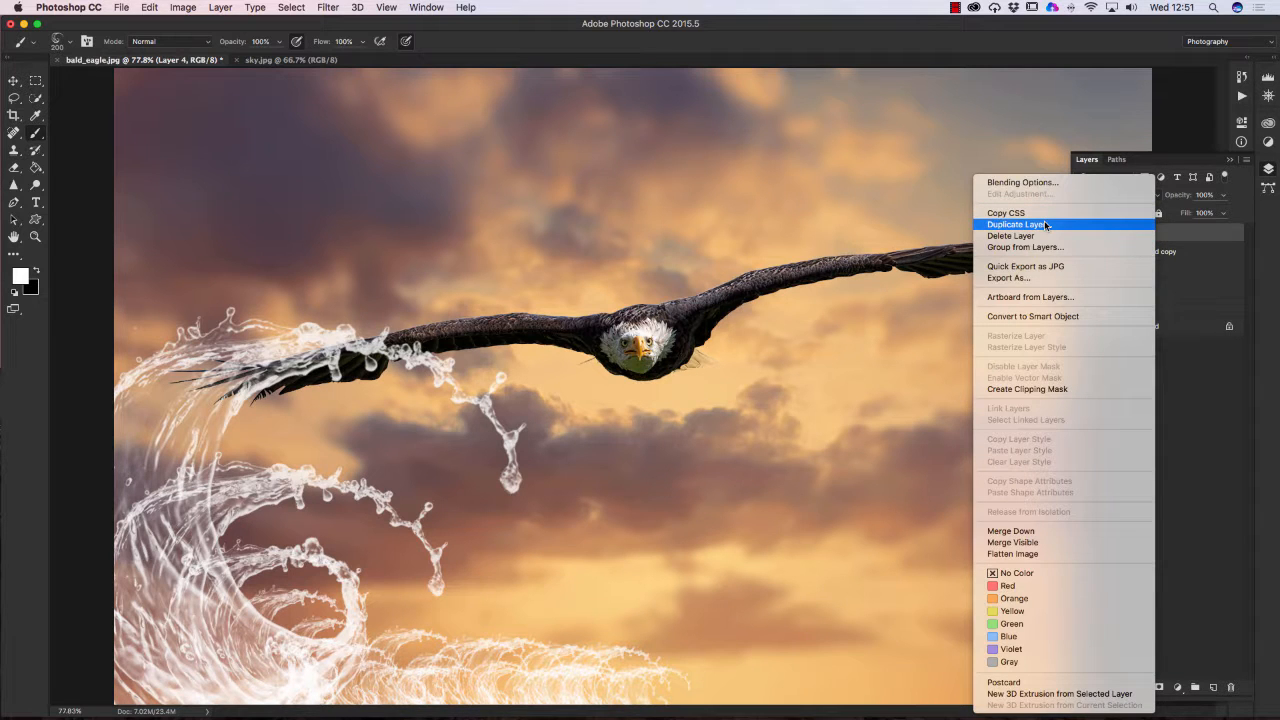
pyautogui.click(867, 241)
pyautogui.click(760, 284)
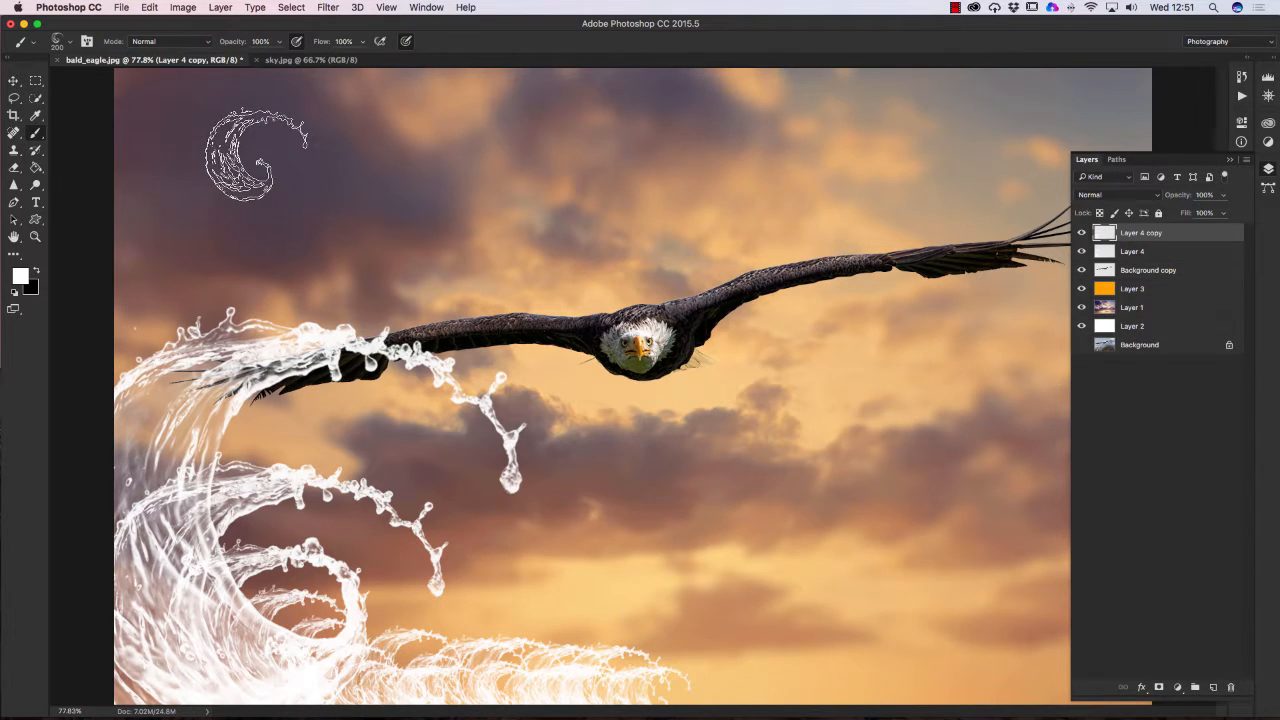
# - Mirror the splash copy horizontally onto the image's right half and widen it until it overlaps the original splash at the bottom centre
pyautogui.click(14, 81)
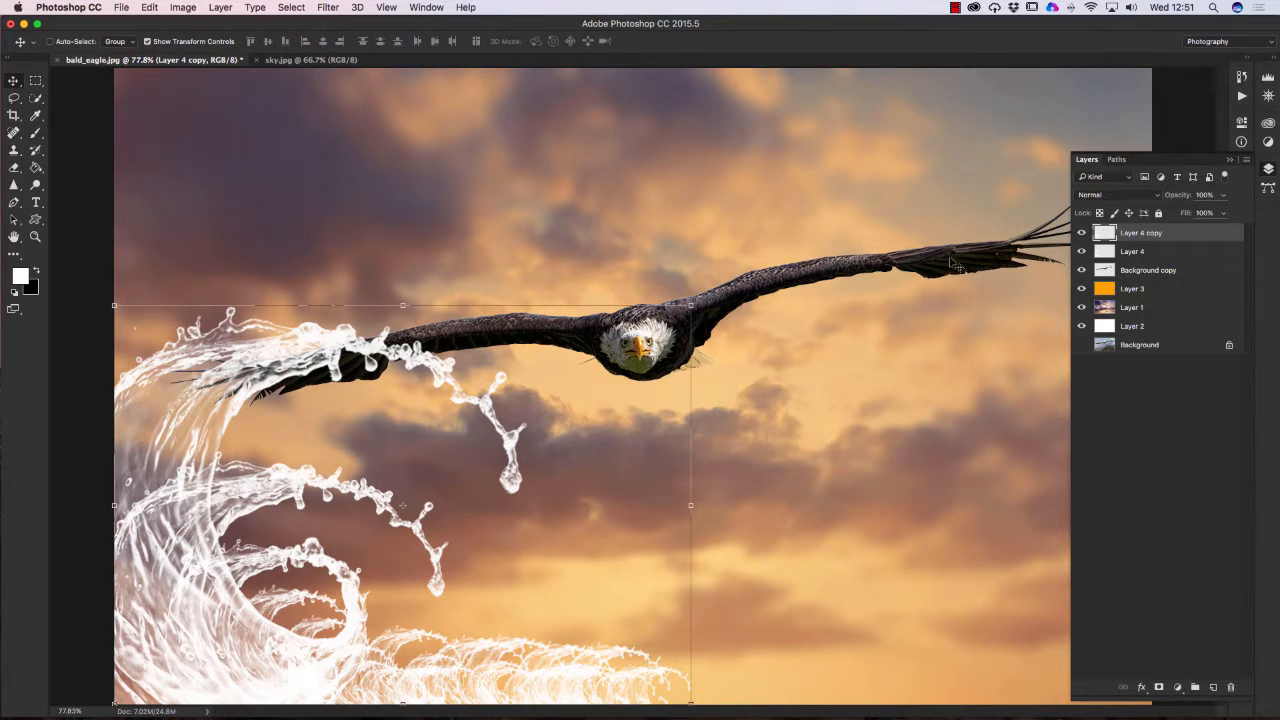
pyautogui.click(1230, 160)
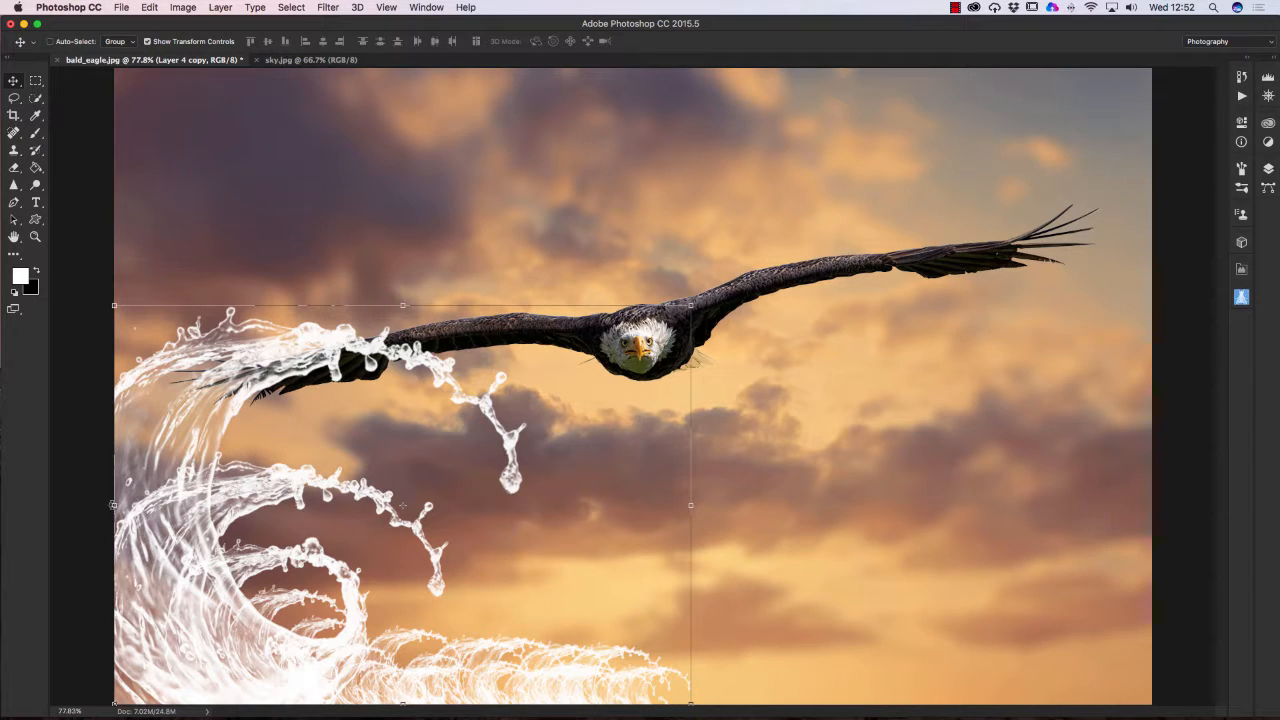
pyautogui.moveTo(116, 505); pyautogui.dragTo(1152, 605)
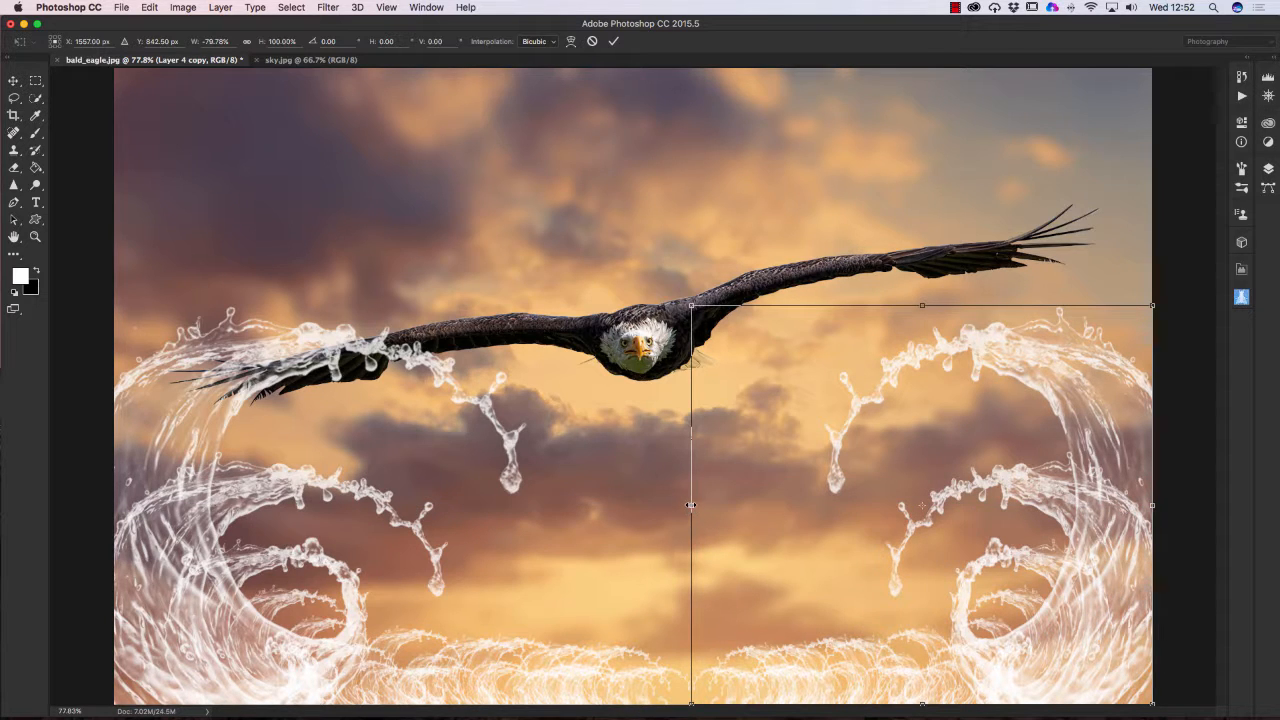
pyautogui.moveTo(690, 505); pyautogui.dragTo(621, 507)
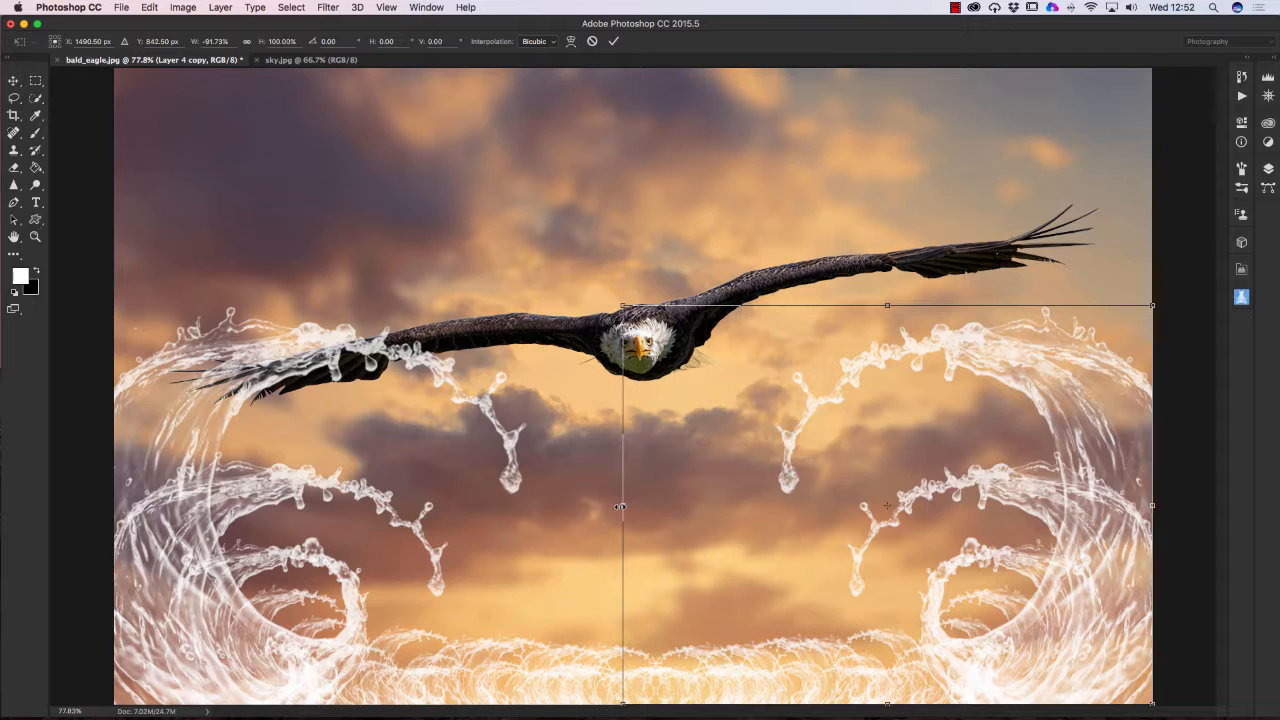
pyautogui.click(613, 41)
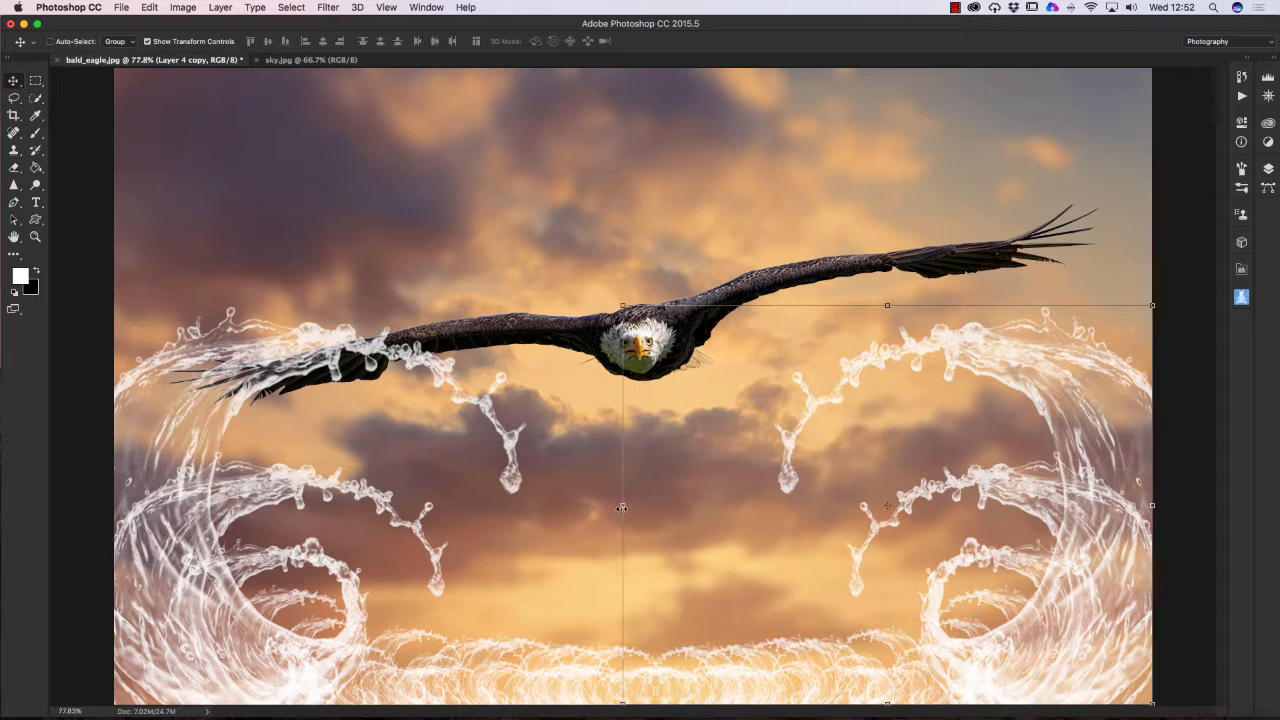
pyautogui.moveTo(621, 508); pyautogui.dragTo(593, 508)
pyautogui.press('Return')
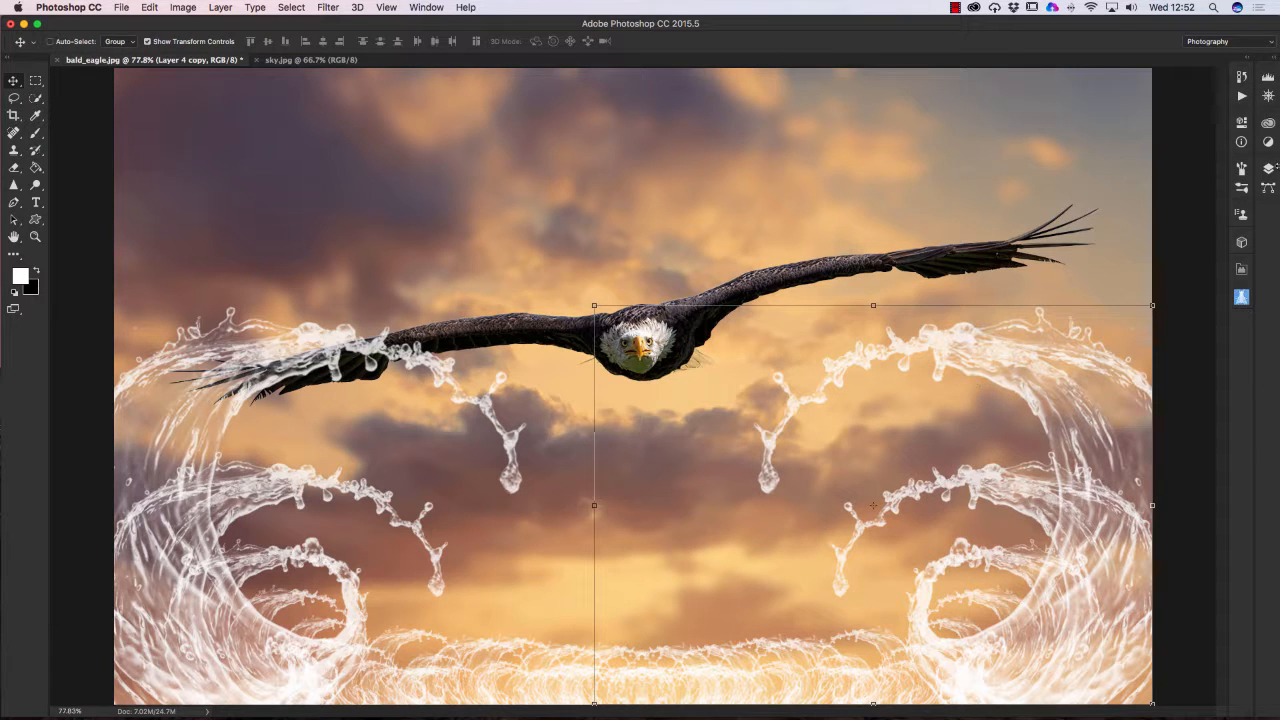
# - Merge the mirrored splash copy down into Layer 4
pyautogui.click(1268, 170)
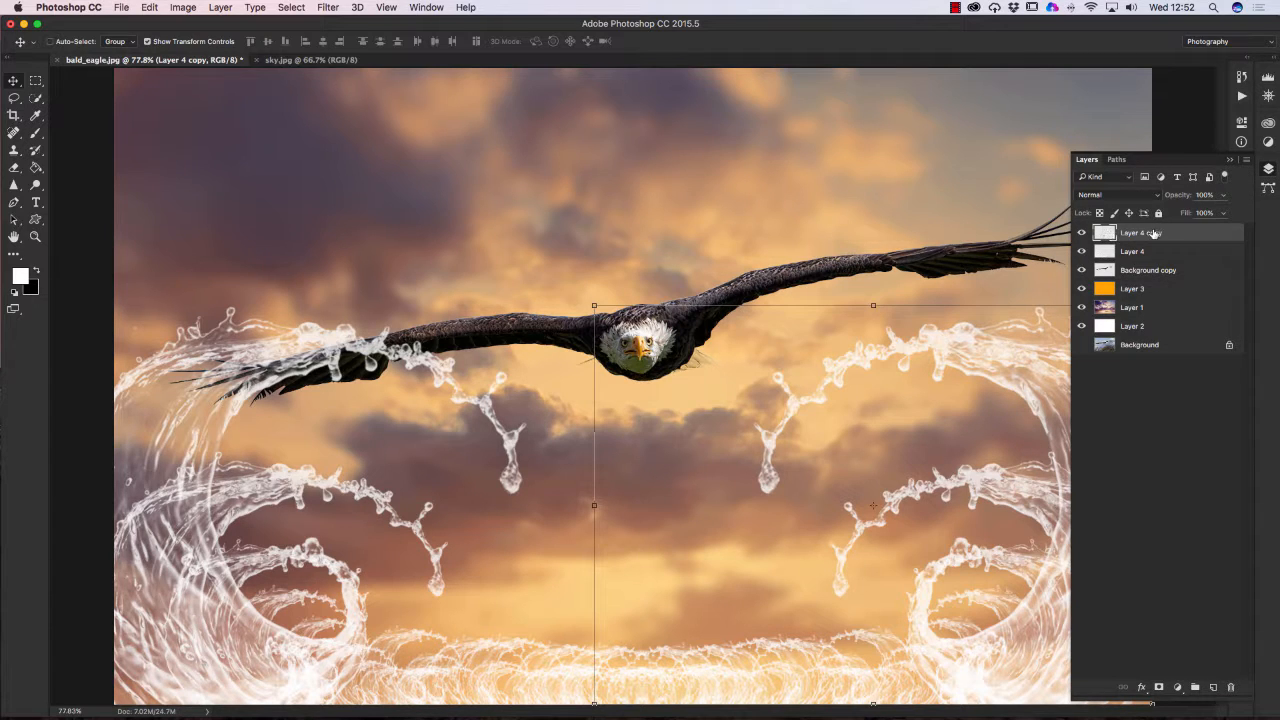
pyautogui.rightClick(1155, 233)
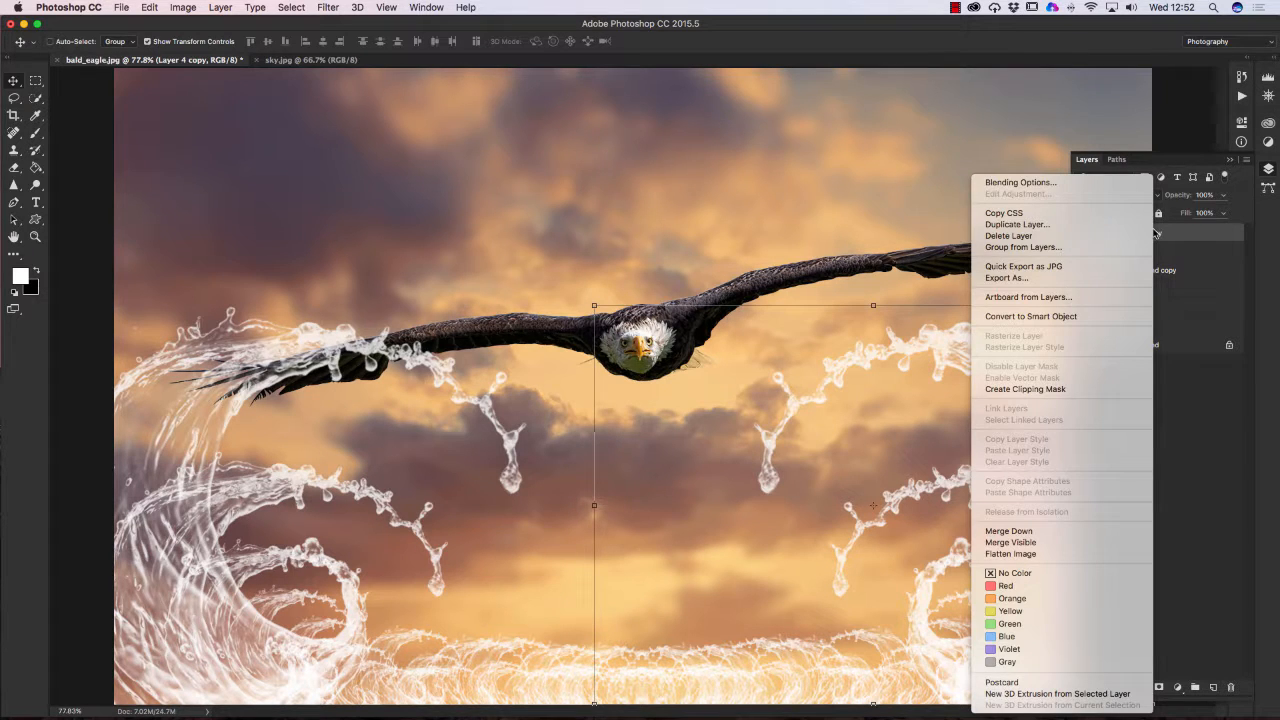
pyautogui.click(1026, 531)
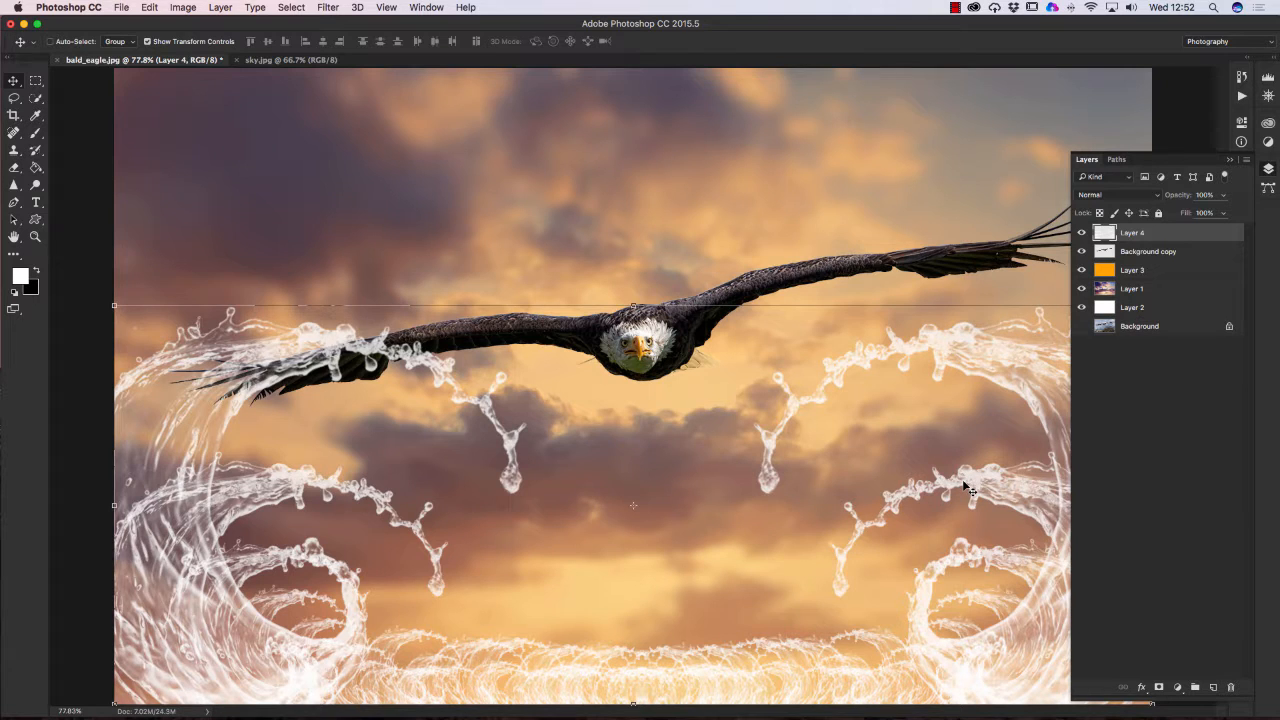
# - Nudge the merged splash layer so its two sides line up with the image's left and right edges
pyautogui.moveTo(966, 486)
pyautogui.mouseDown()
pyautogui.moveTo(965, 430)
pyautogui.moveTo(956, 480)
pyautogui.mouseUp()
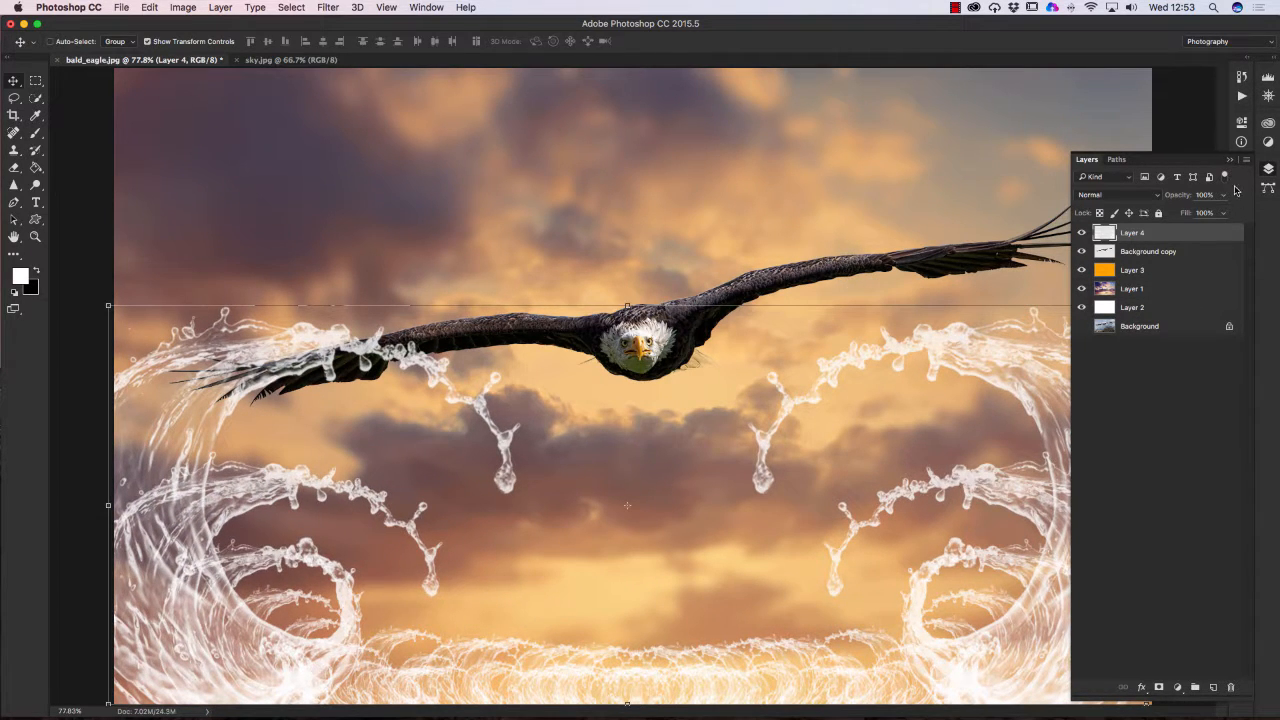
pyautogui.click(1229, 160)
pyautogui.moveTo(1088, 563); pyautogui.dragTo(1093, 564)
pyautogui.moveTo(1094, 569); pyautogui.dragTo(1095, 571)
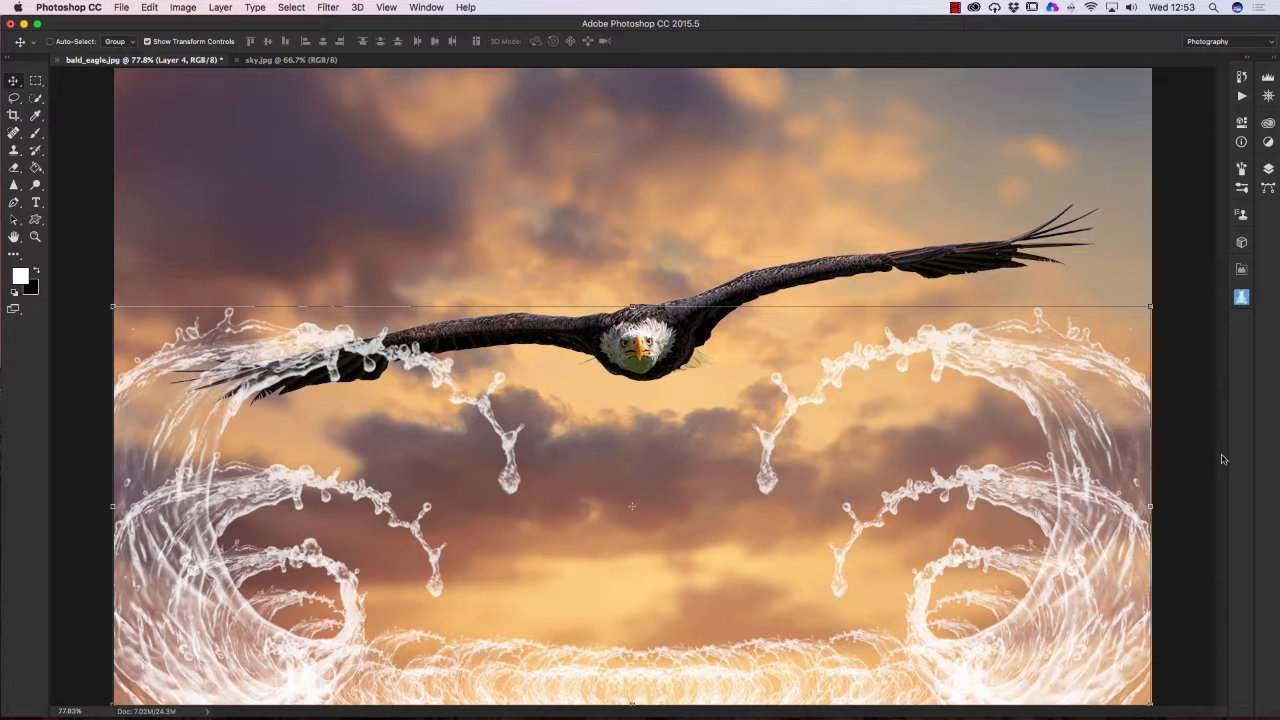
# - Duplicate the merged splash layer as Layer 4 copy and stretch the copy vertically up to the image's top edge
pyautogui.click(1267, 171)
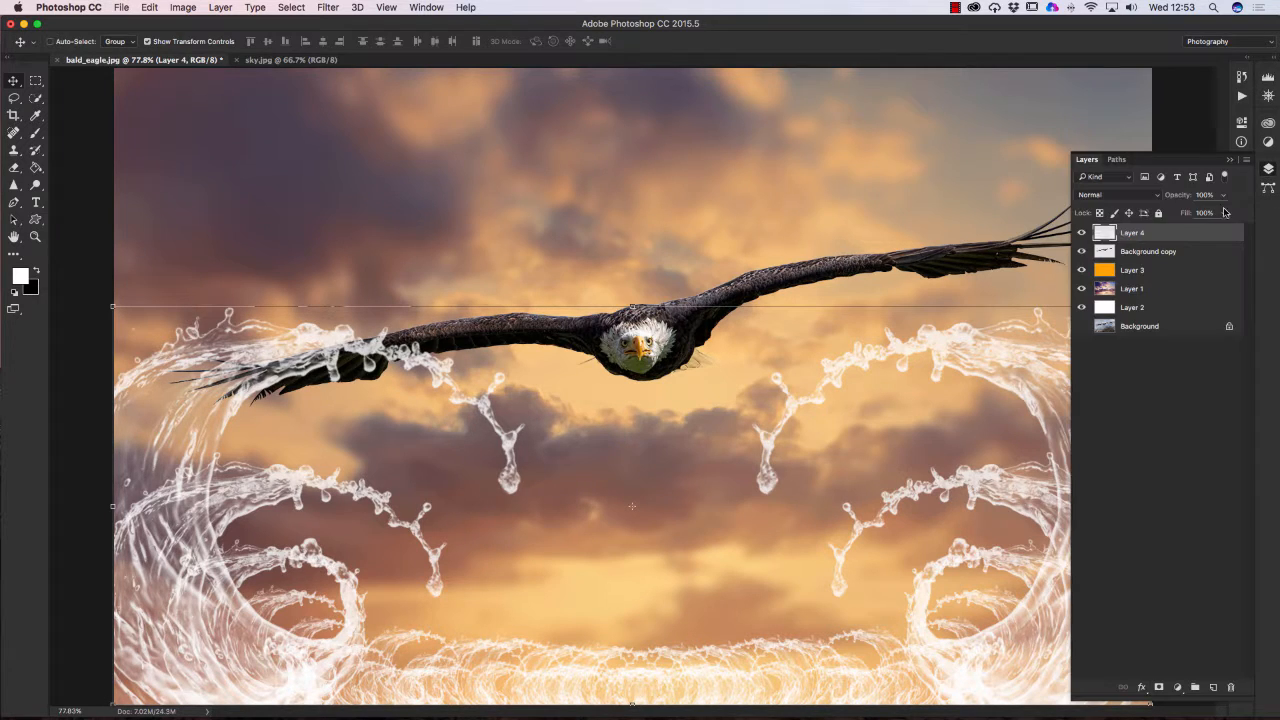
pyautogui.rightClick(1168, 235)
pyautogui.click(1044, 226)
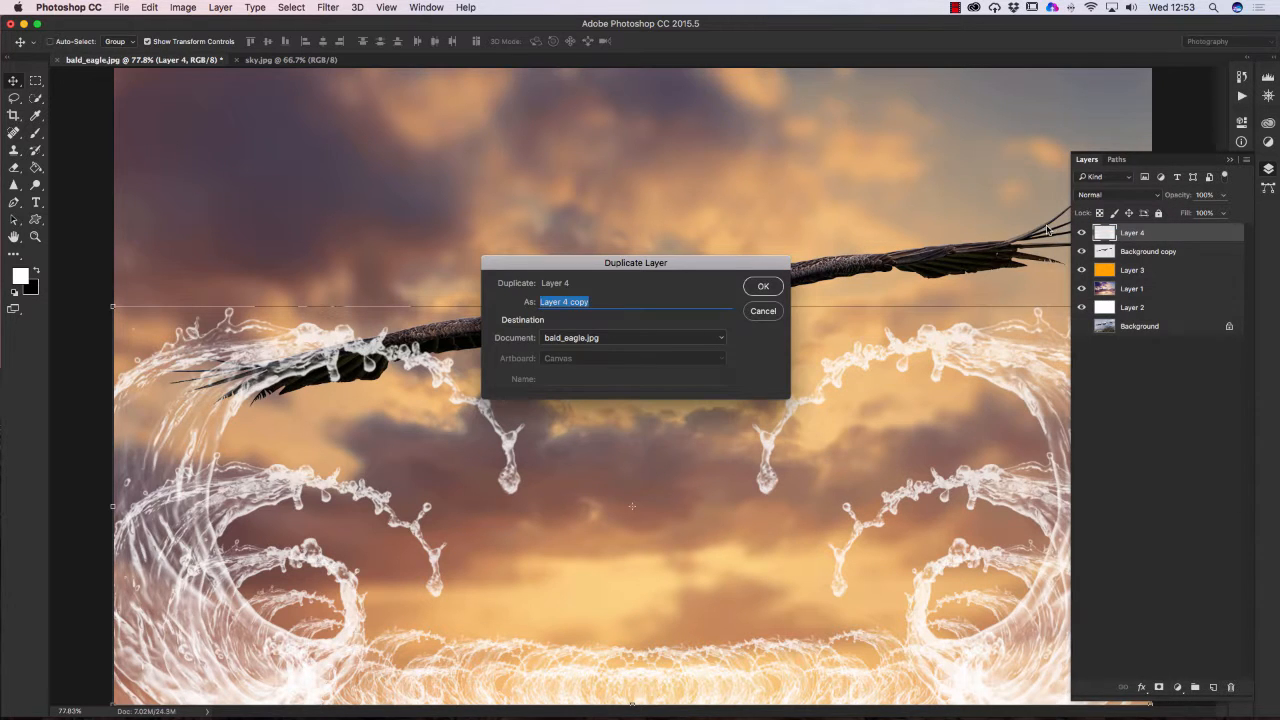
pyautogui.click(764, 290)
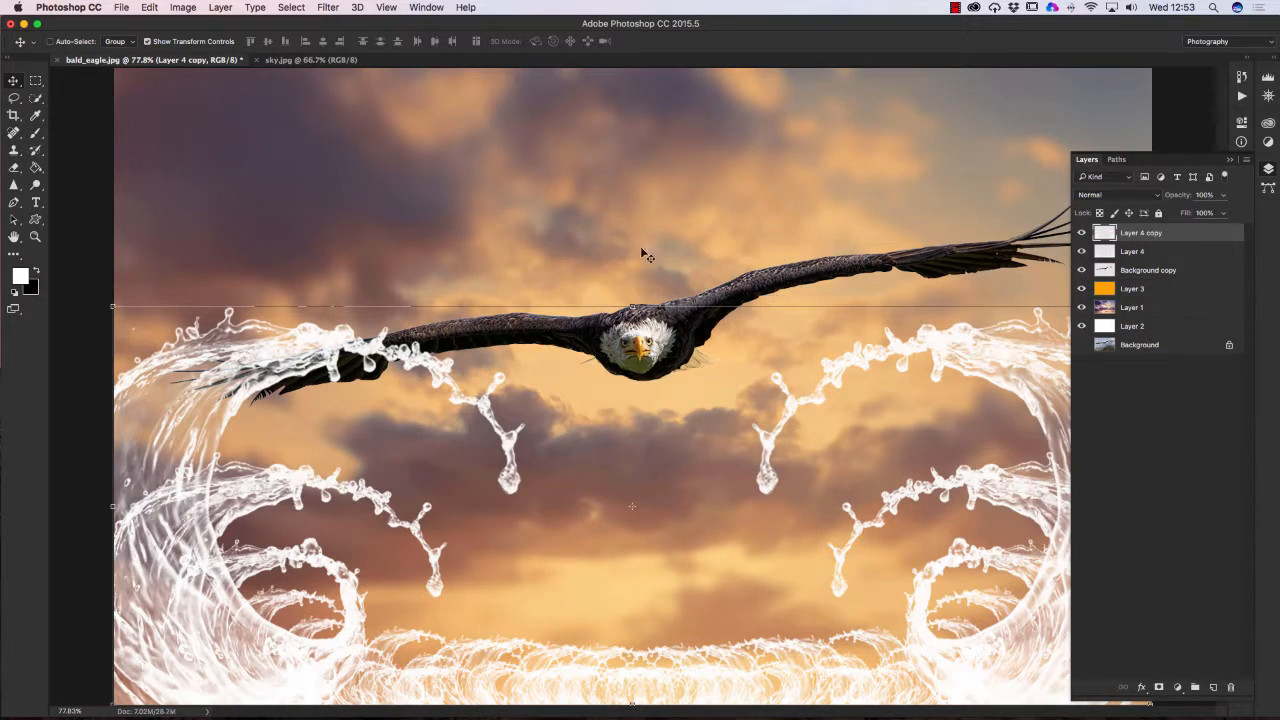
pyautogui.moveTo(631, 302); pyautogui.dragTo(639, 63)
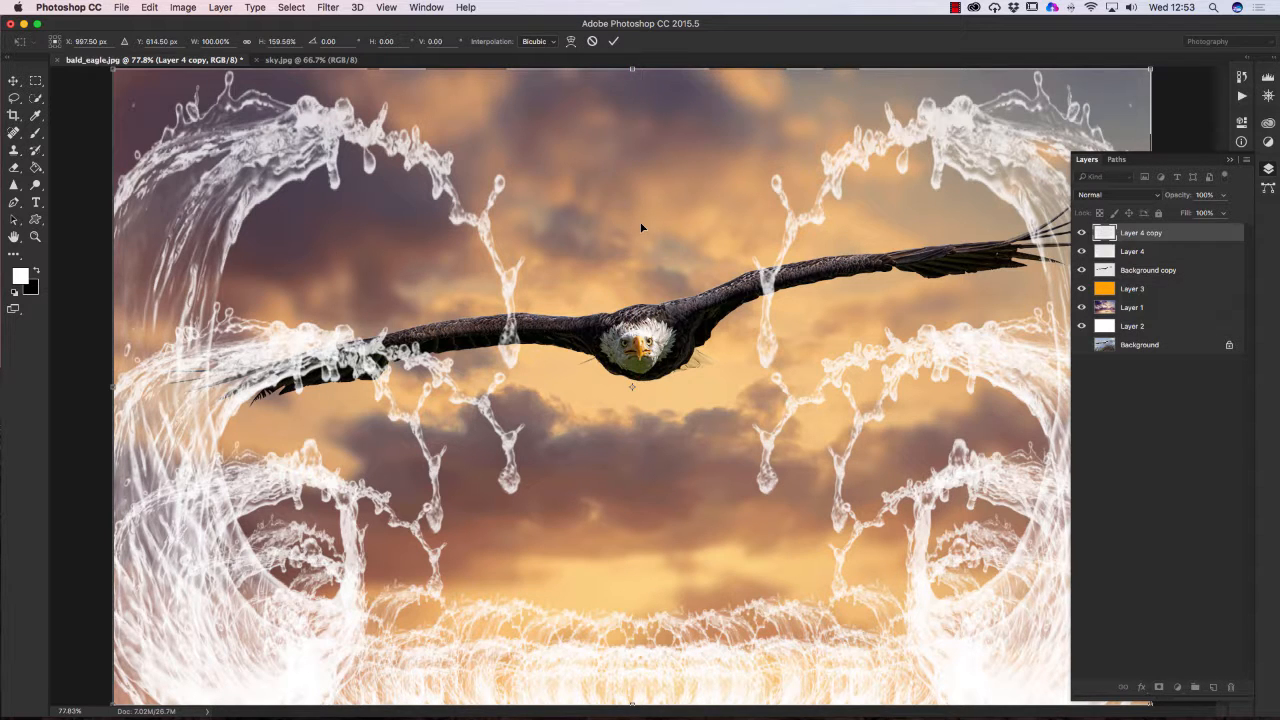
pyautogui.press('Return')
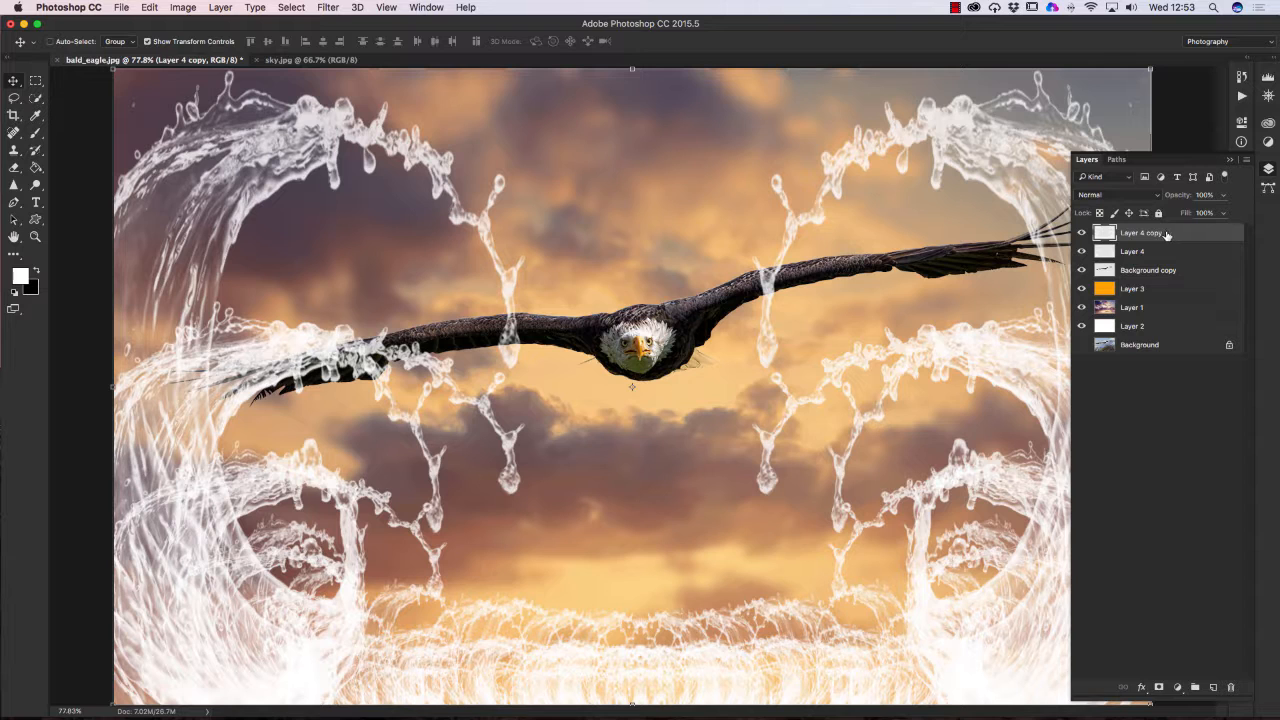
# - Try the Overlay blend mode on the stretched splash copy and set it to Soft Light
pyautogui.click(1138, 196)
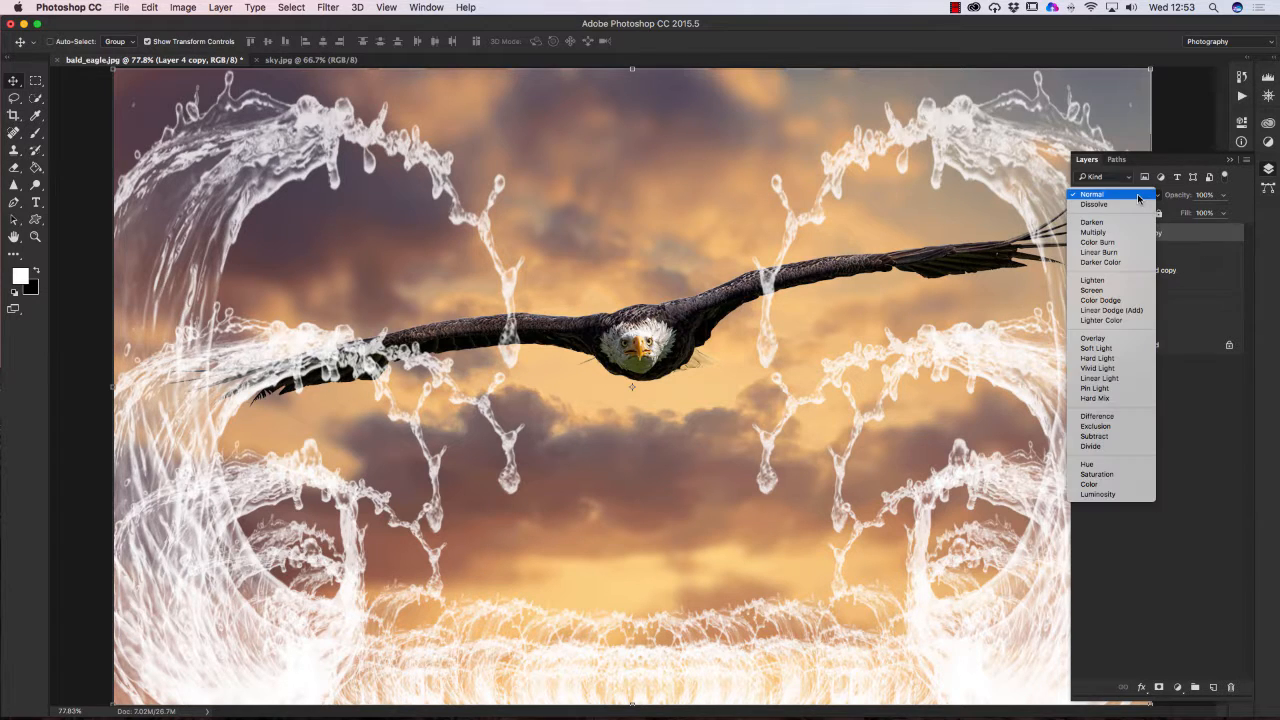
pyautogui.click(1105, 341)
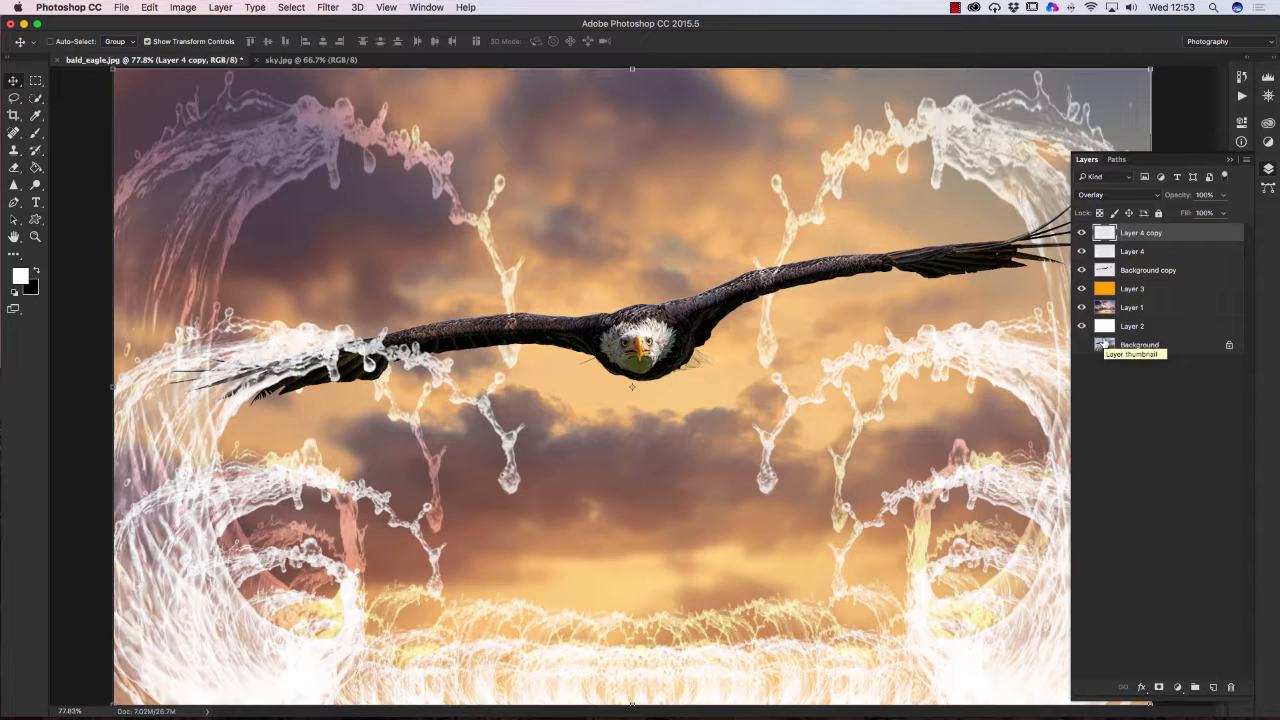
pyautogui.click(1140, 196)
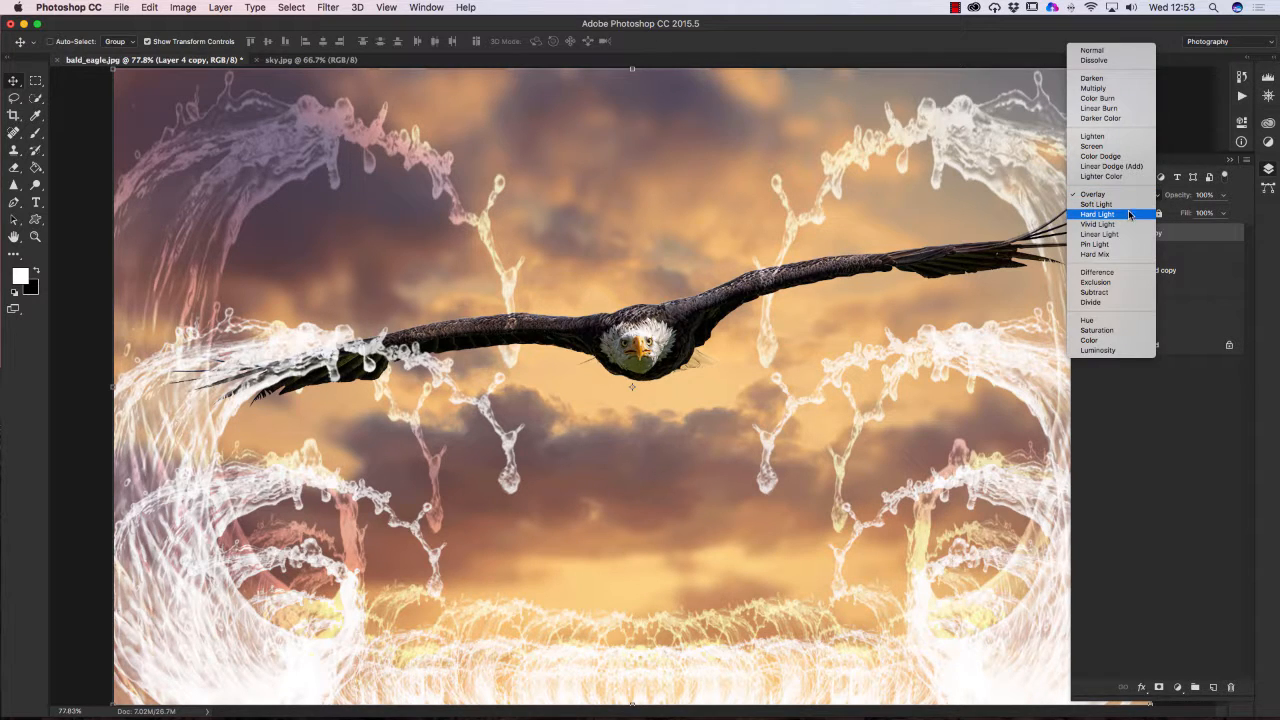
pyautogui.click(1127, 204)
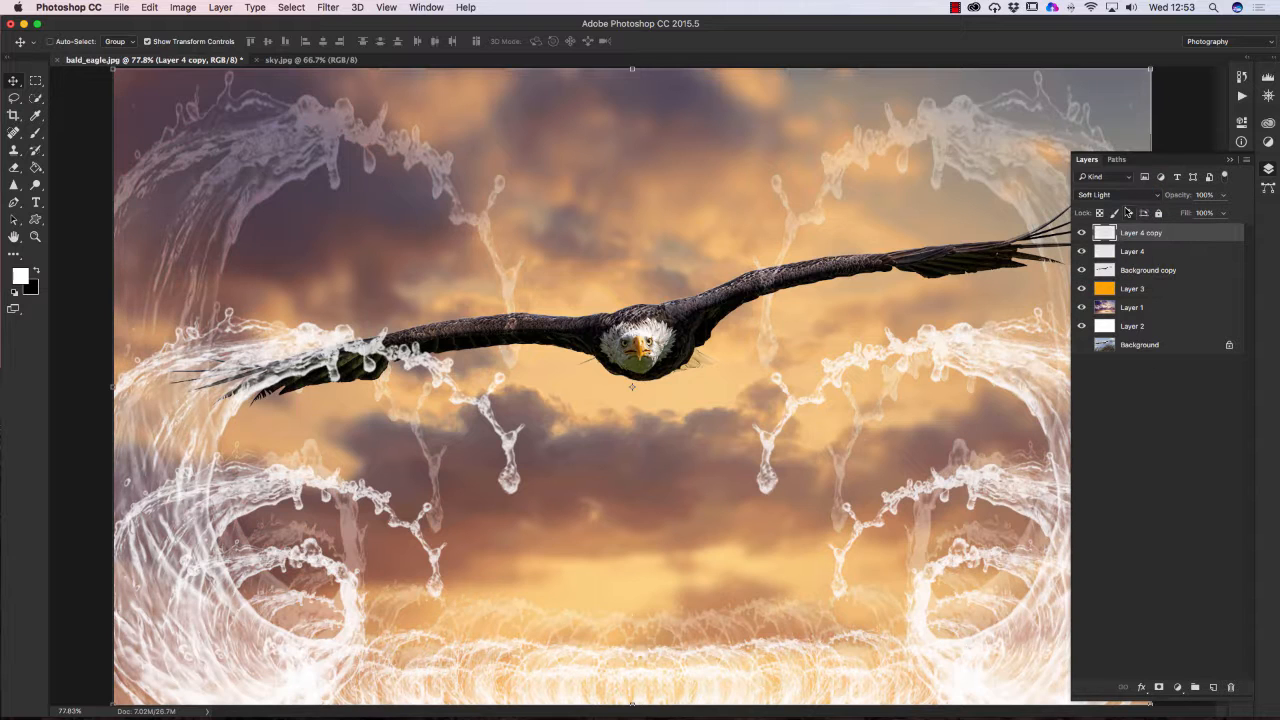
# - Duplicate the Layer 4 copy splash layer as Layer 4 copy 2 in the bald_eagle.jpg document
pyautogui.click(1231, 161)
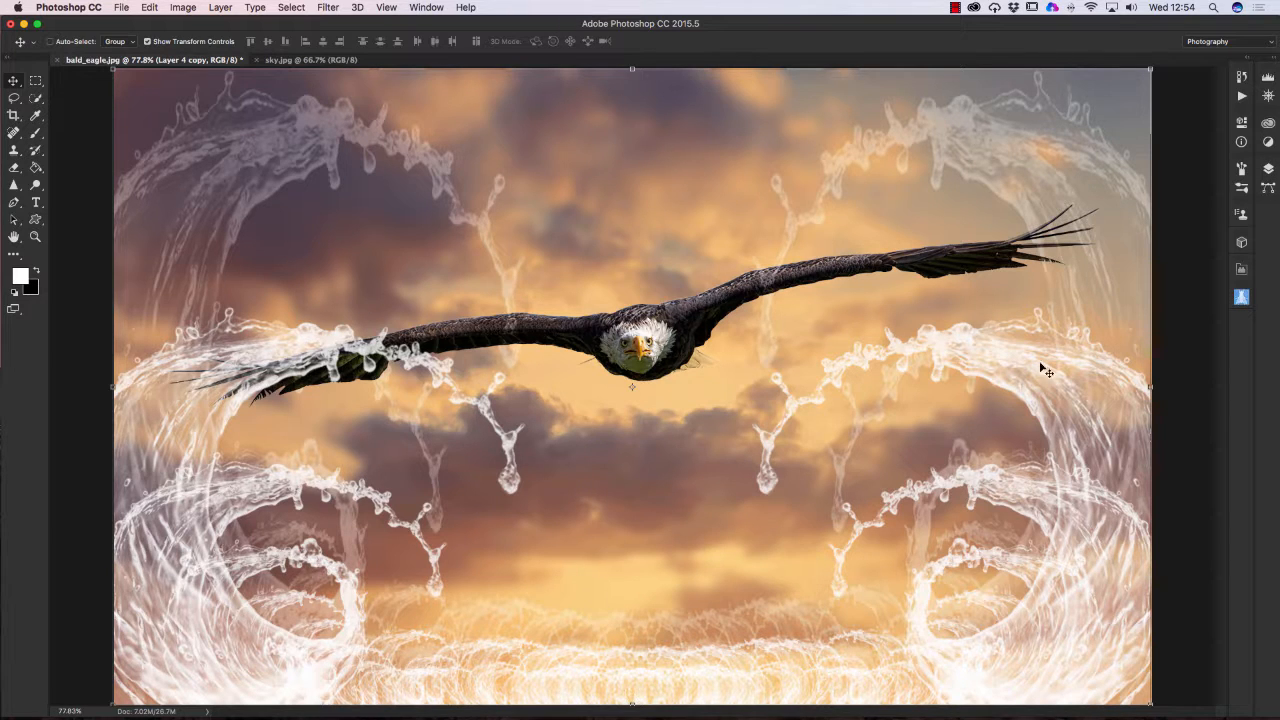
pyautogui.click(1268, 168)
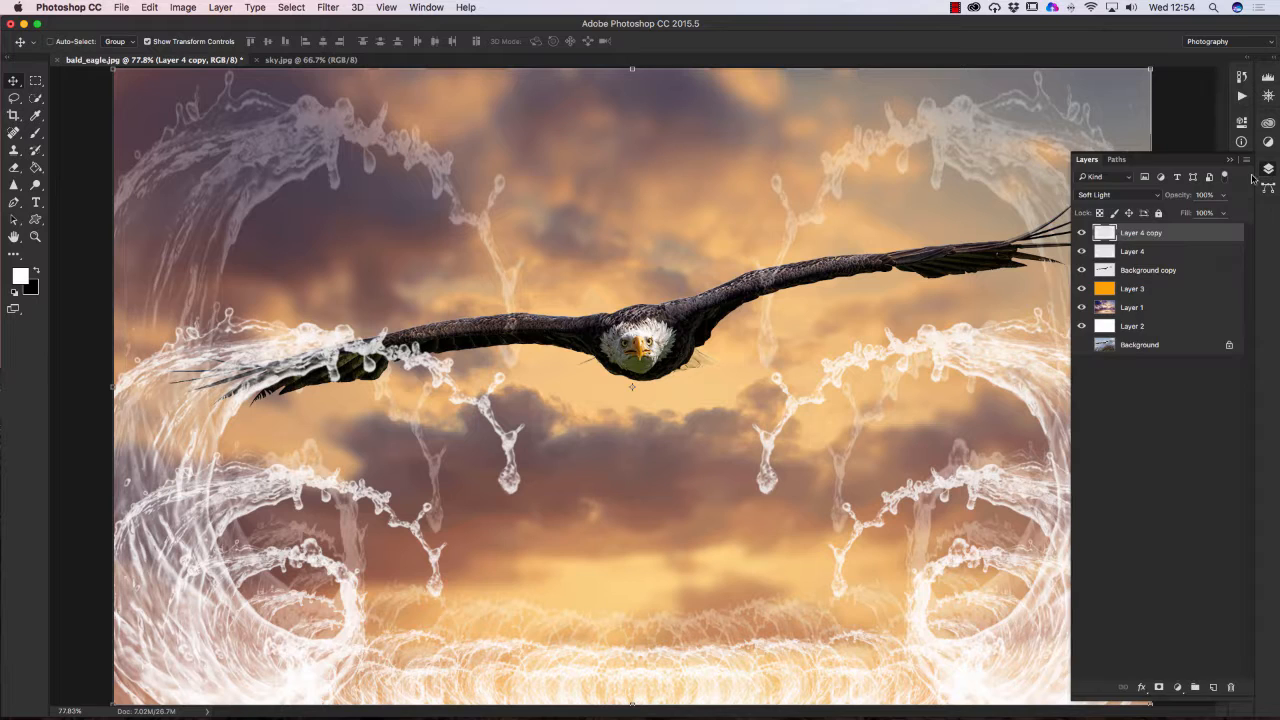
pyautogui.rightClick(1179, 233)
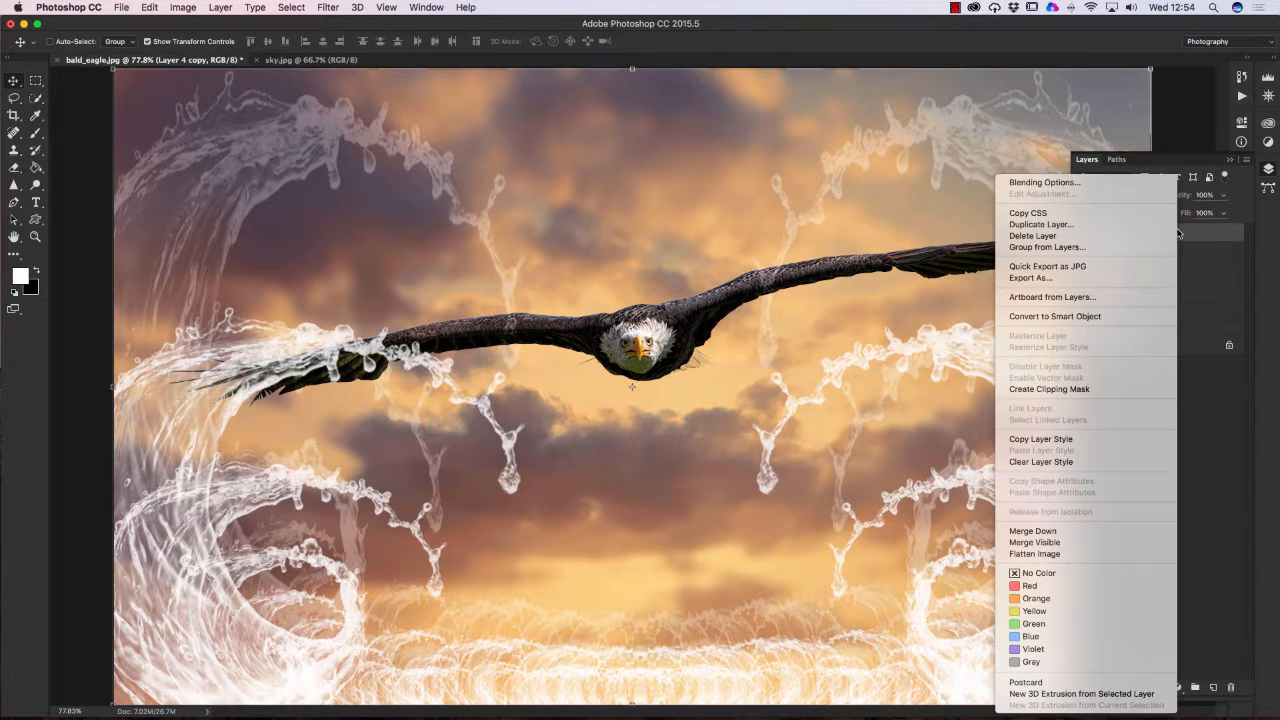
pyautogui.click(1060, 226)
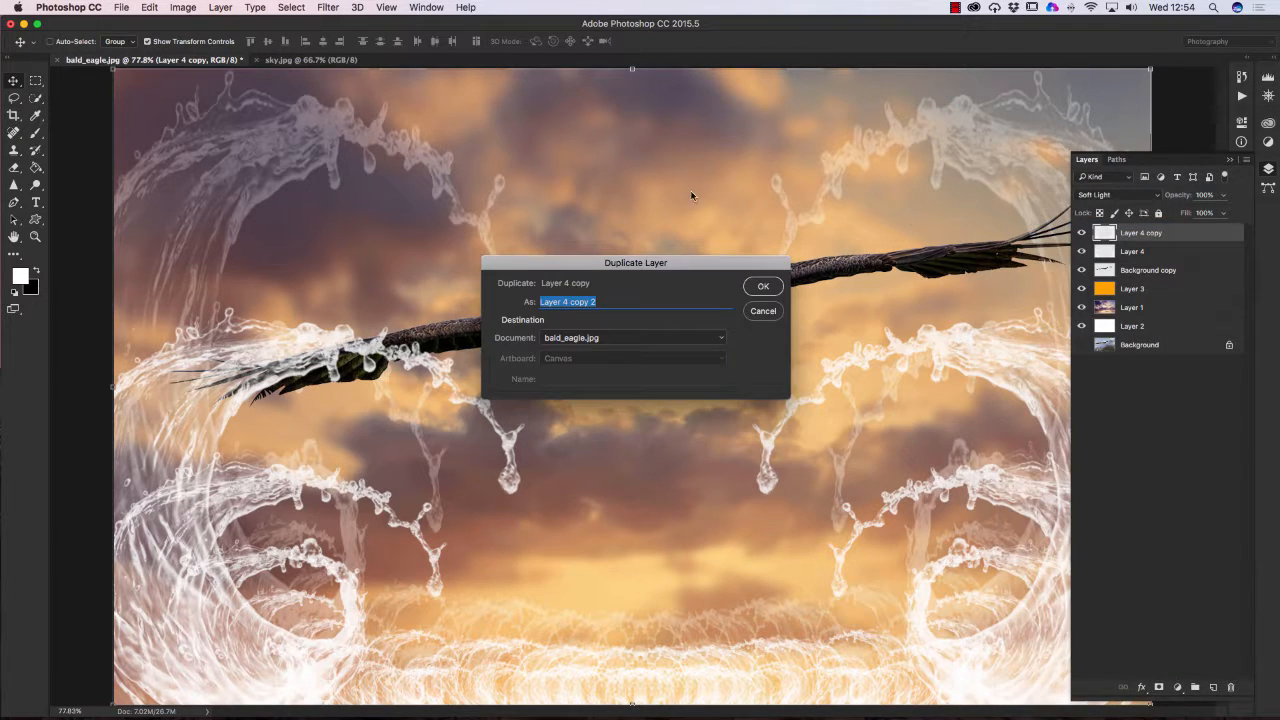
pyautogui.click(762, 287)
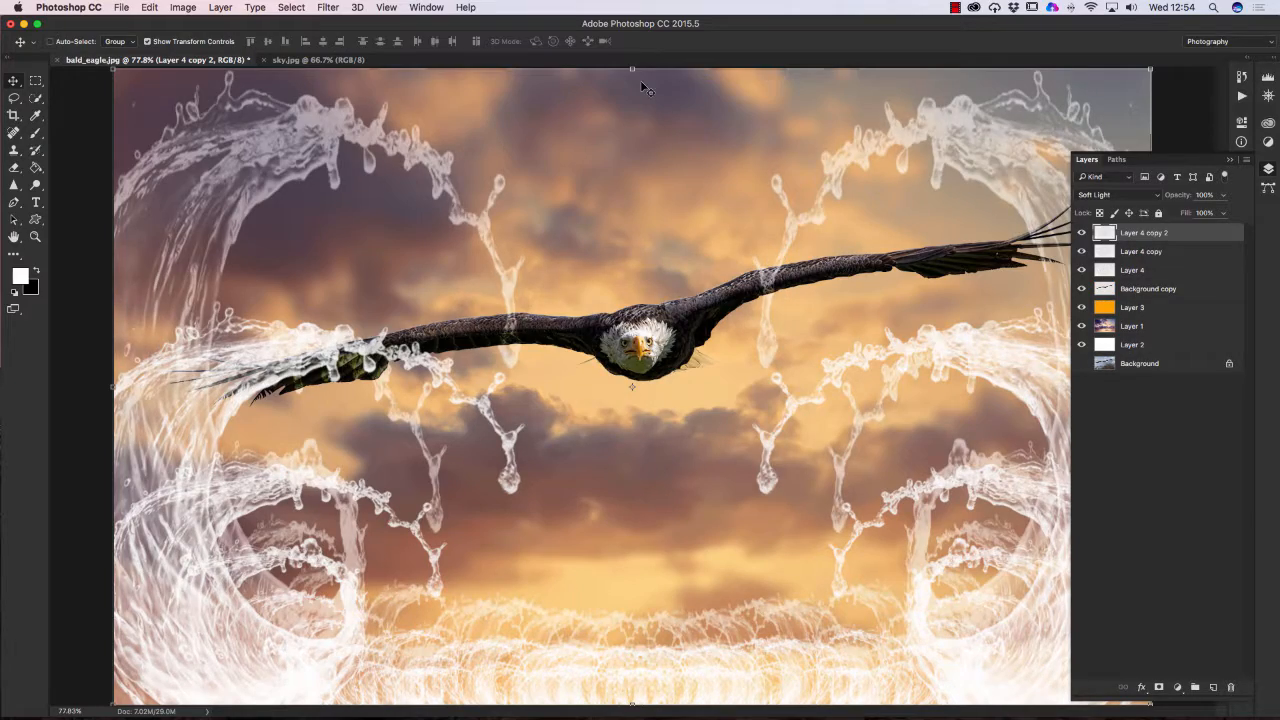
# - Shrink Layer 4 copy 2 to about two thirds of its width and 31.7% of its height, centred along the image's bottom edge
pyautogui.moveTo(632, 68); pyautogui.dragTo(675, 456)
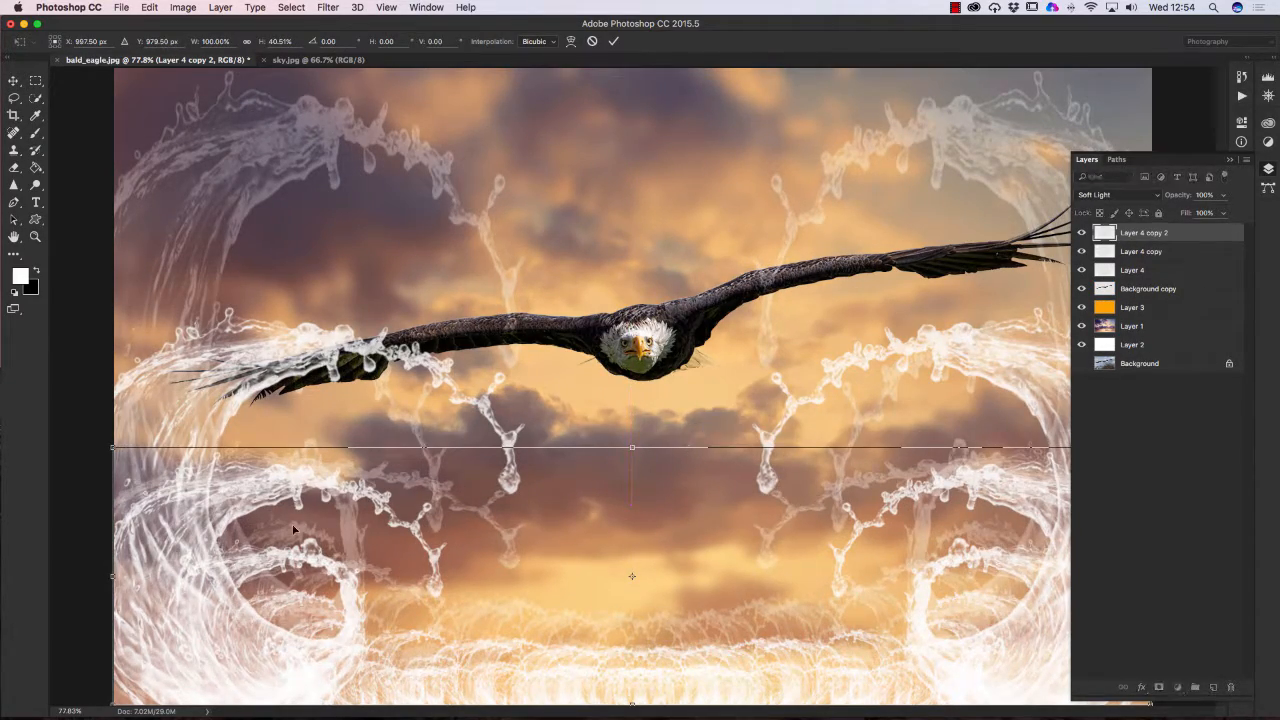
pyautogui.moveTo(113, 575); pyautogui.dragTo(281, 598)
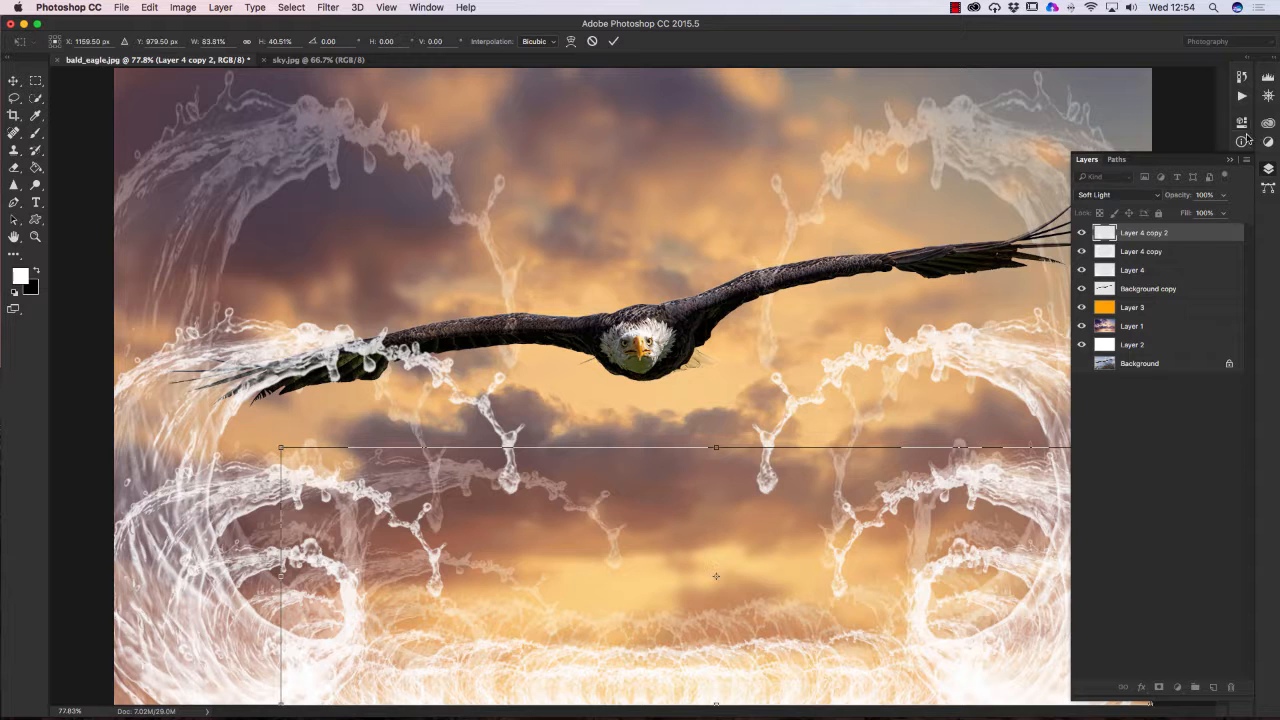
pyautogui.click(1230, 160)
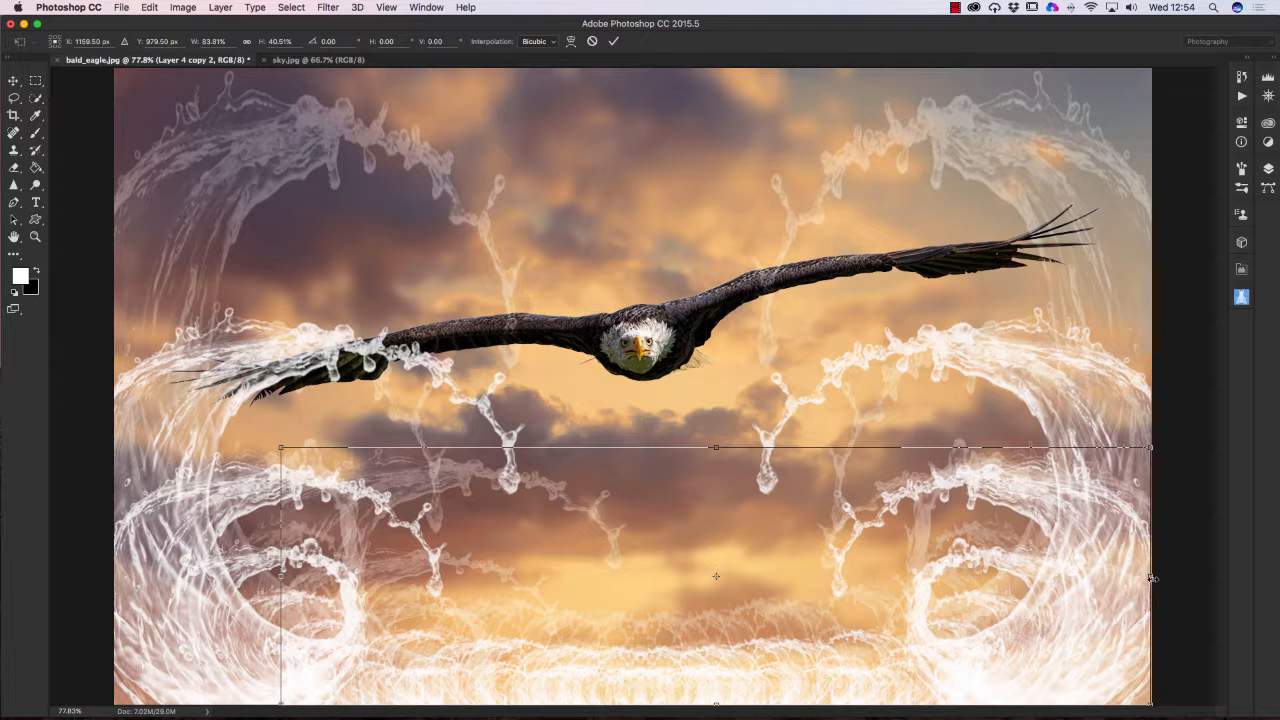
pyautogui.moveTo(1152, 578); pyautogui.dragTo(1019, 577)
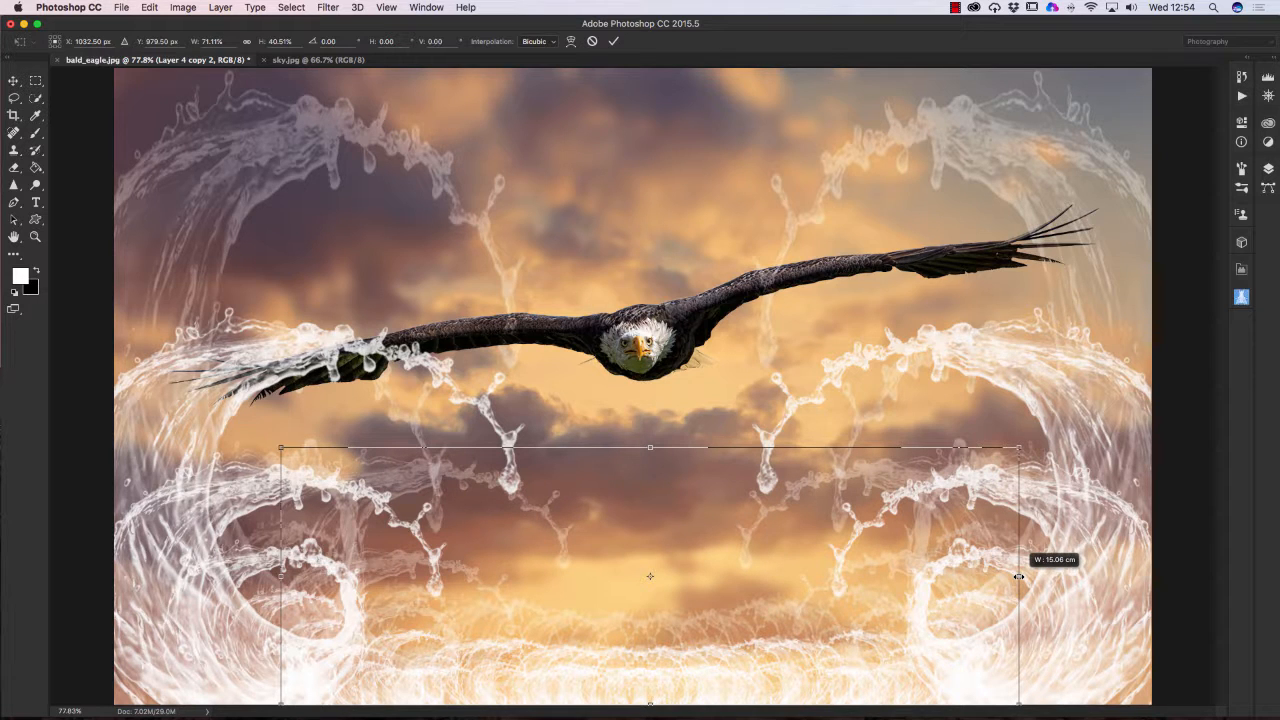
pyautogui.moveTo(650, 447); pyautogui.dragTo(648, 502)
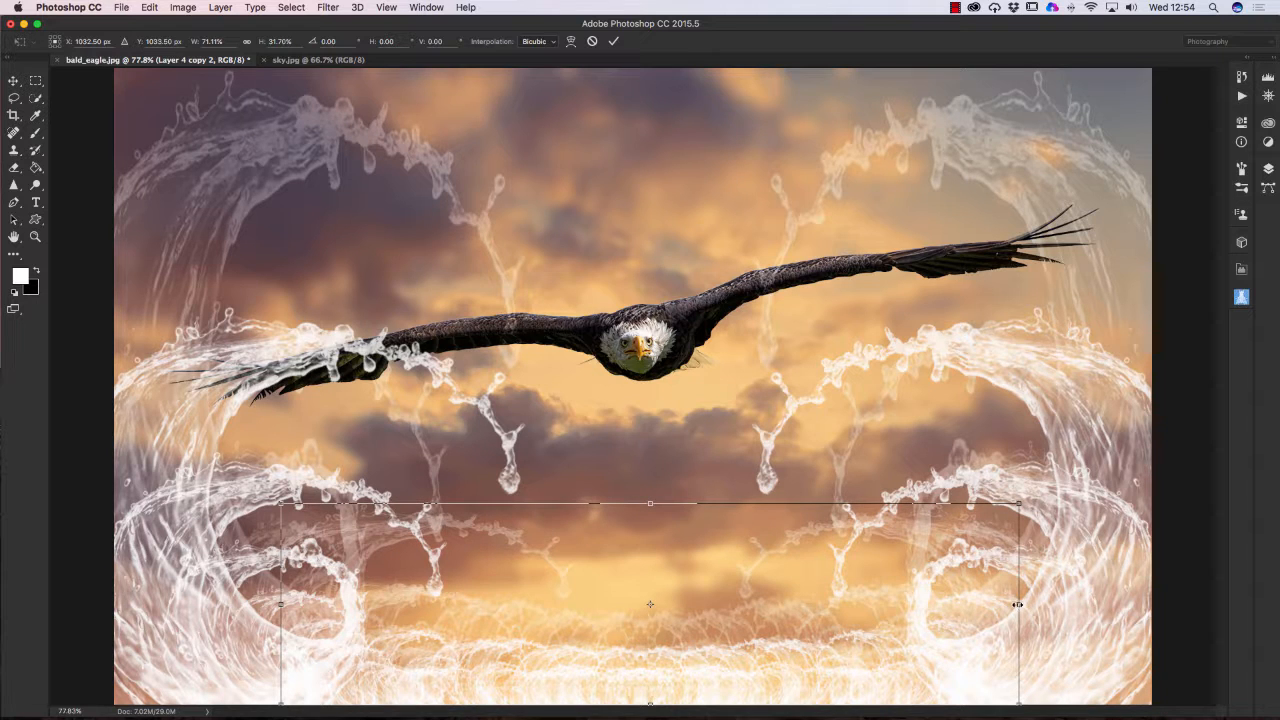
pyautogui.moveTo(1017, 604); pyautogui.dragTo(986, 605)
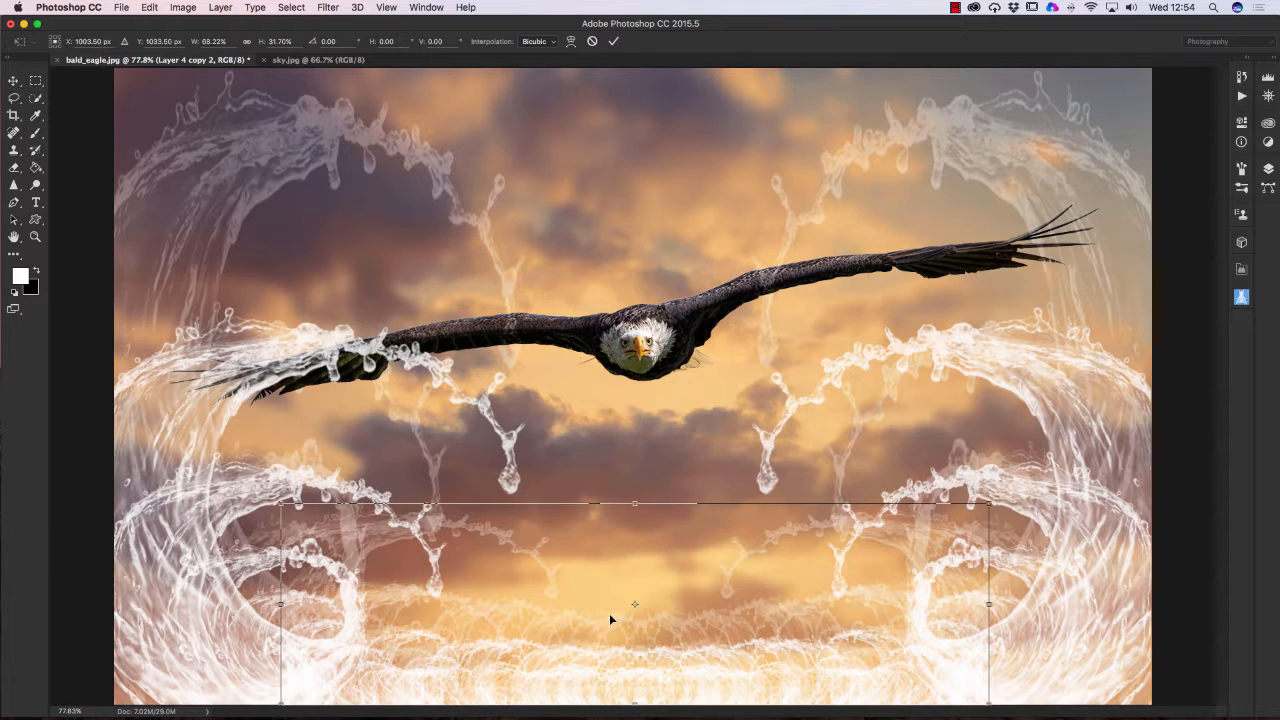
pyautogui.moveTo(279, 605); pyautogui.dragTo(294, 605)
pyautogui.press('Return')
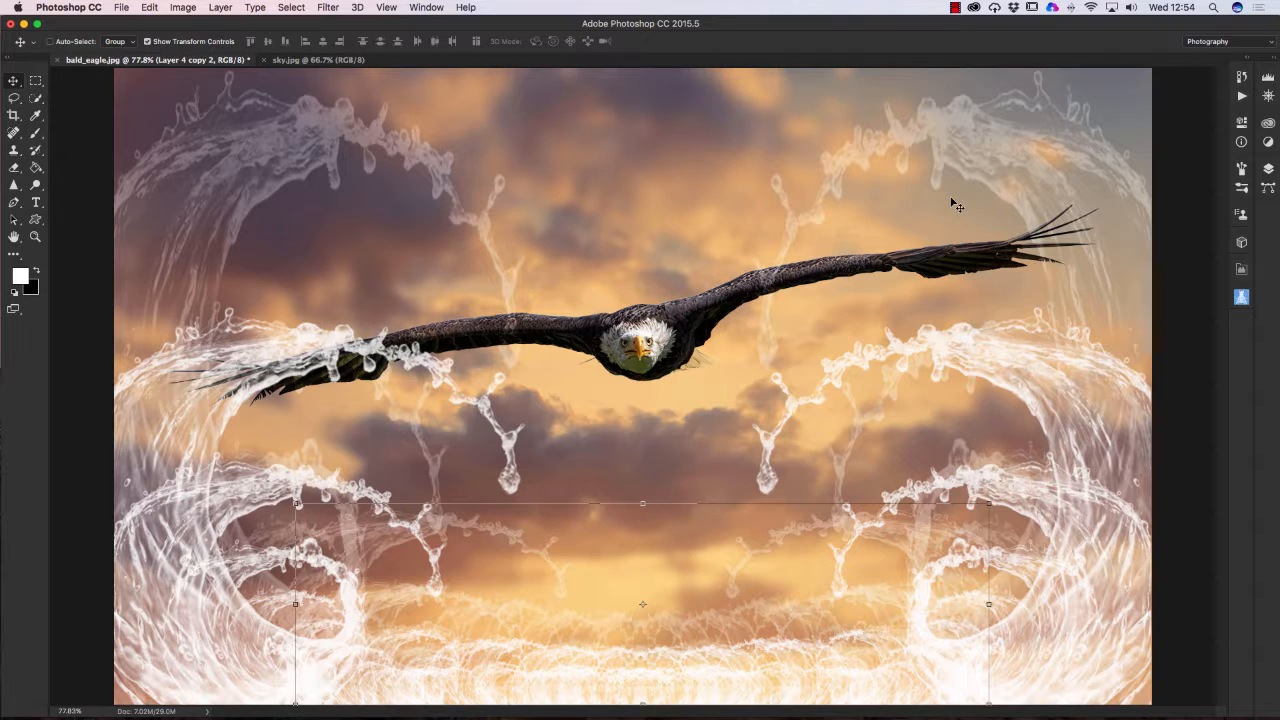
# - Duplicate the Layer 1 sky as Layer 1 copy and move the copy above all other layers
pyautogui.click(1268, 169)
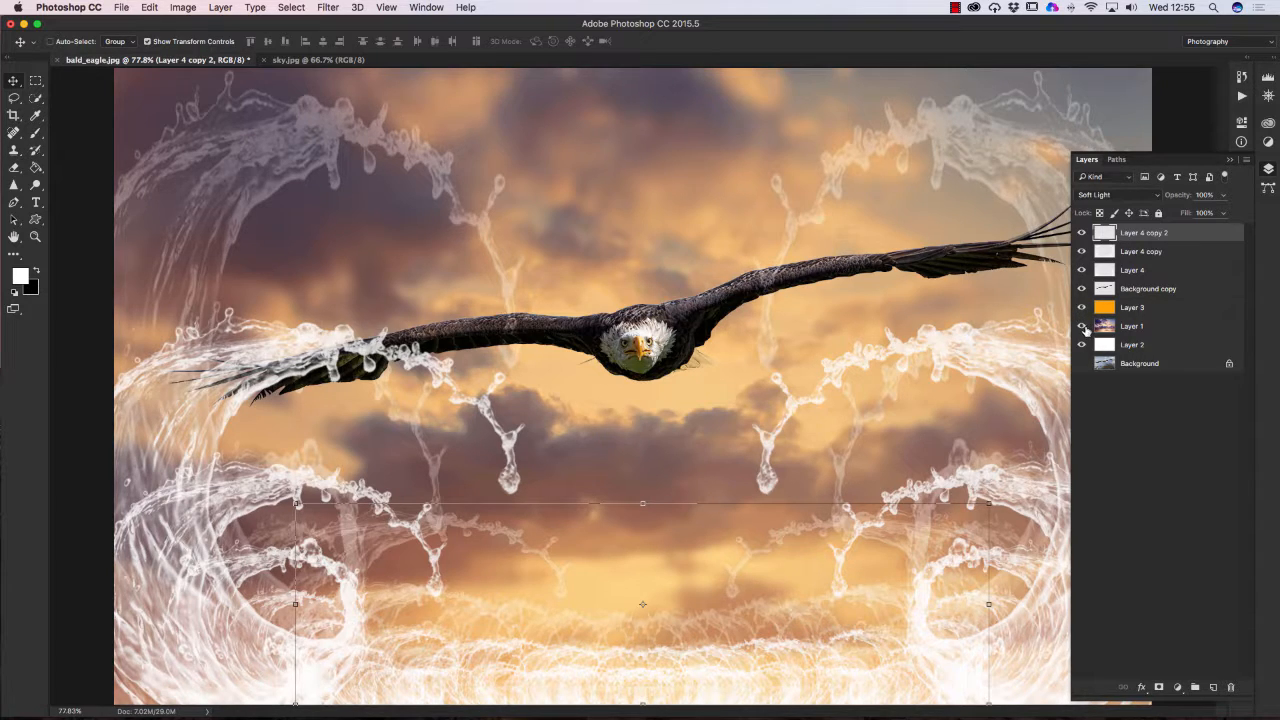
pyautogui.click(1148, 329)
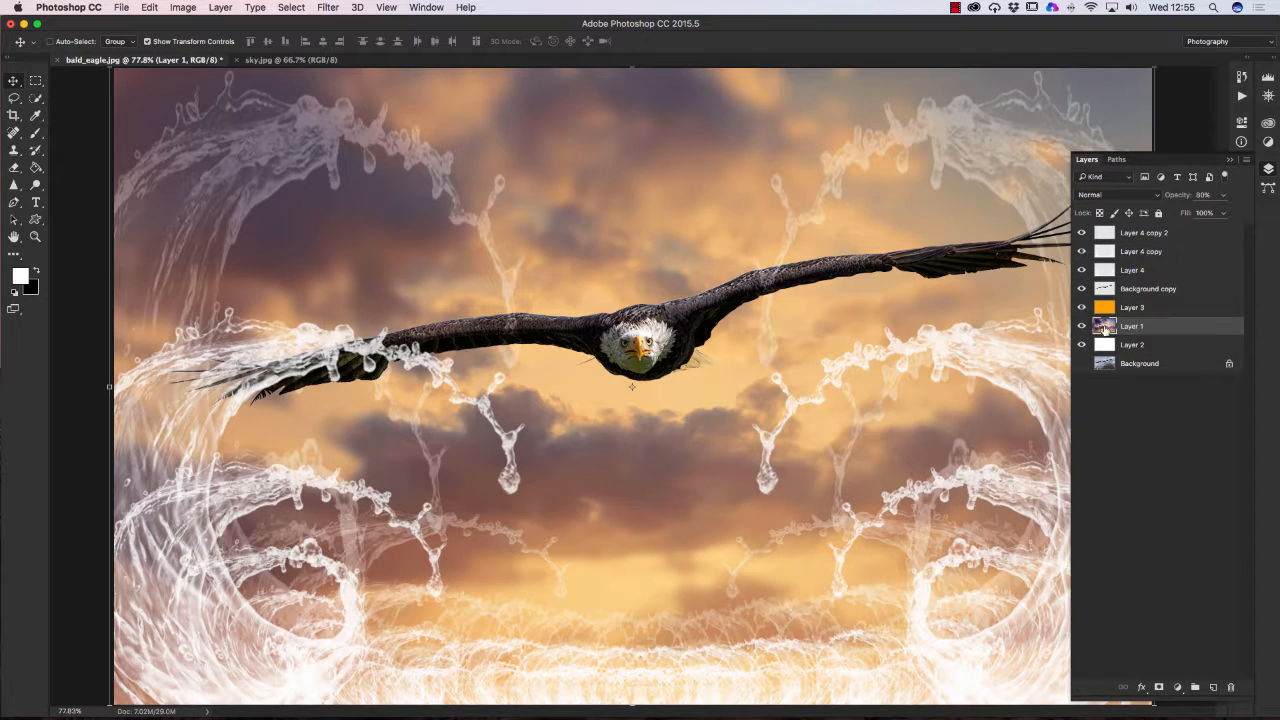
pyautogui.rightClick(1175, 328)
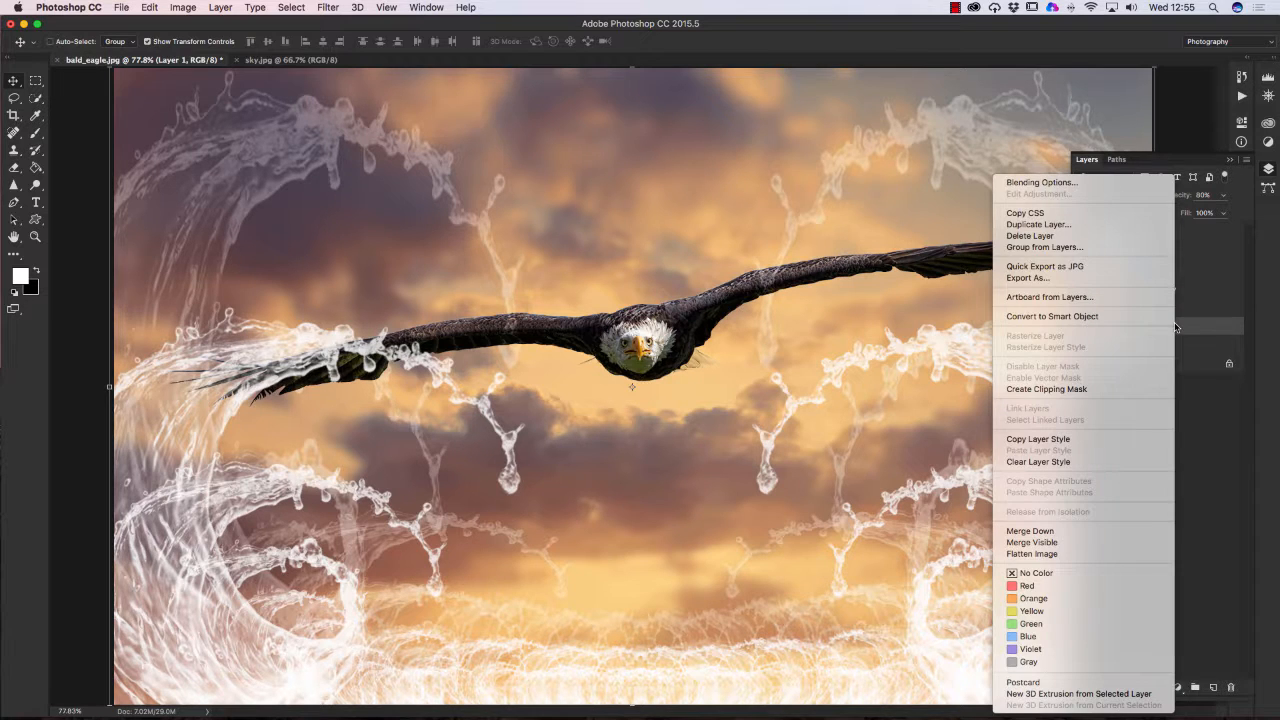
pyautogui.click(1038, 226)
pyautogui.click(770, 290)
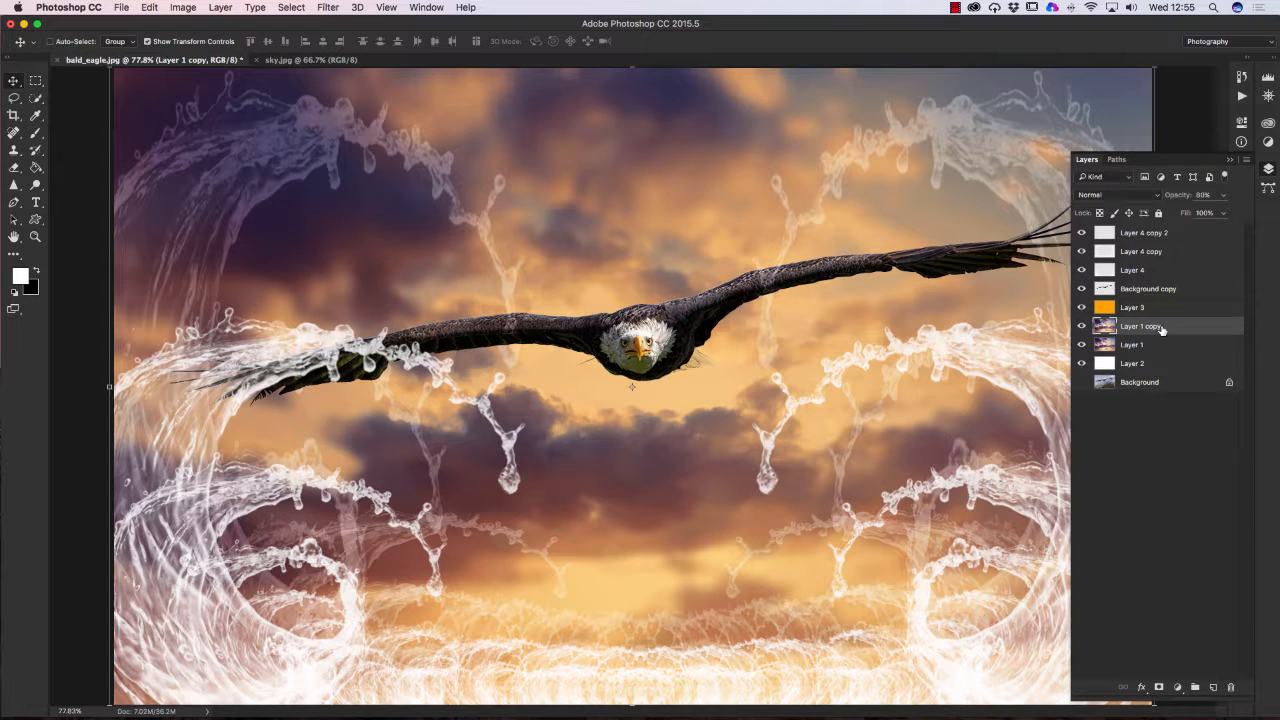
pyautogui.moveTo(1162, 329); pyautogui.dragTo(1153, 231)
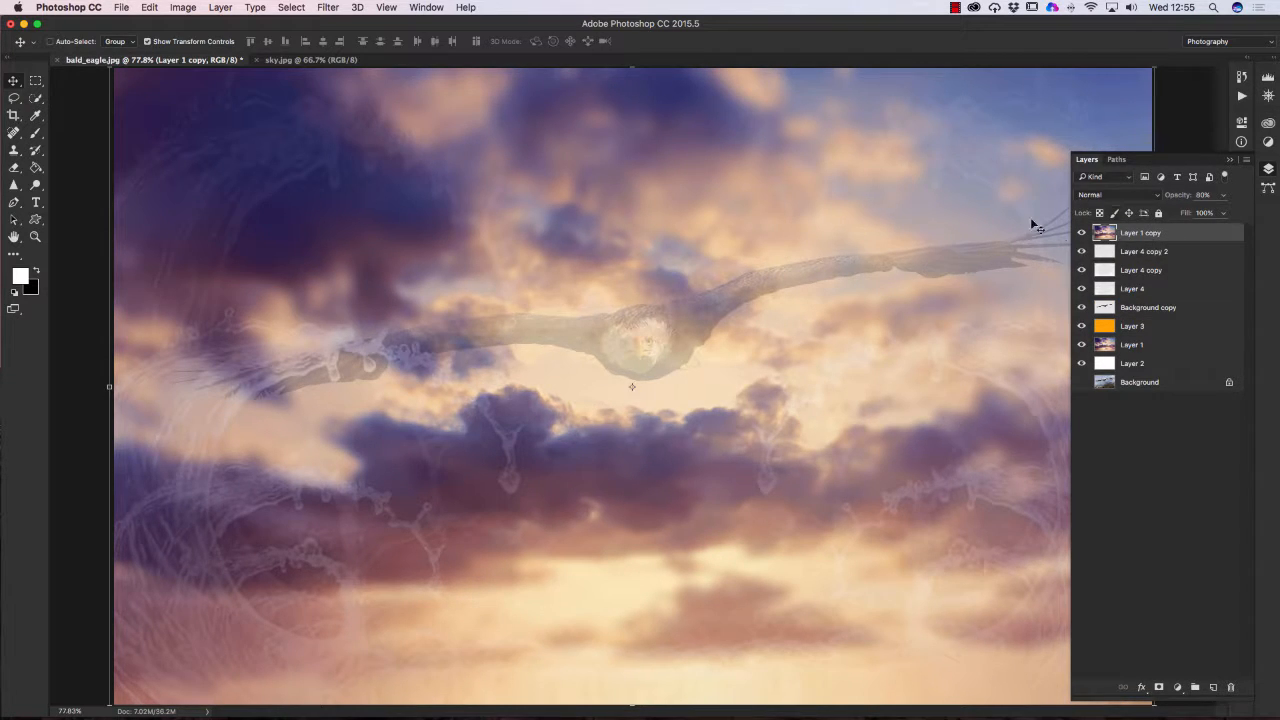
# - Set the sky copy's blend mode to Soft Light and compare the image with and without it, keeping it visible at the top of the stack
pyautogui.click(1104, 197)
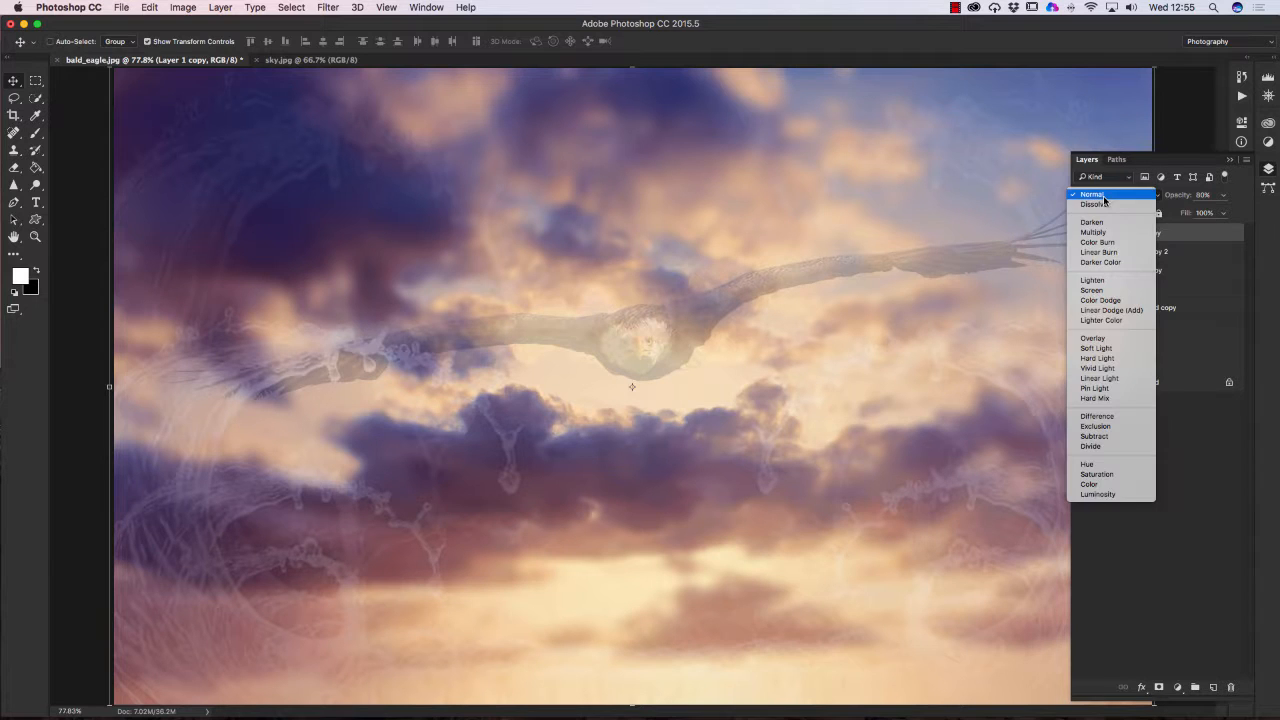
pyautogui.click(1097, 349)
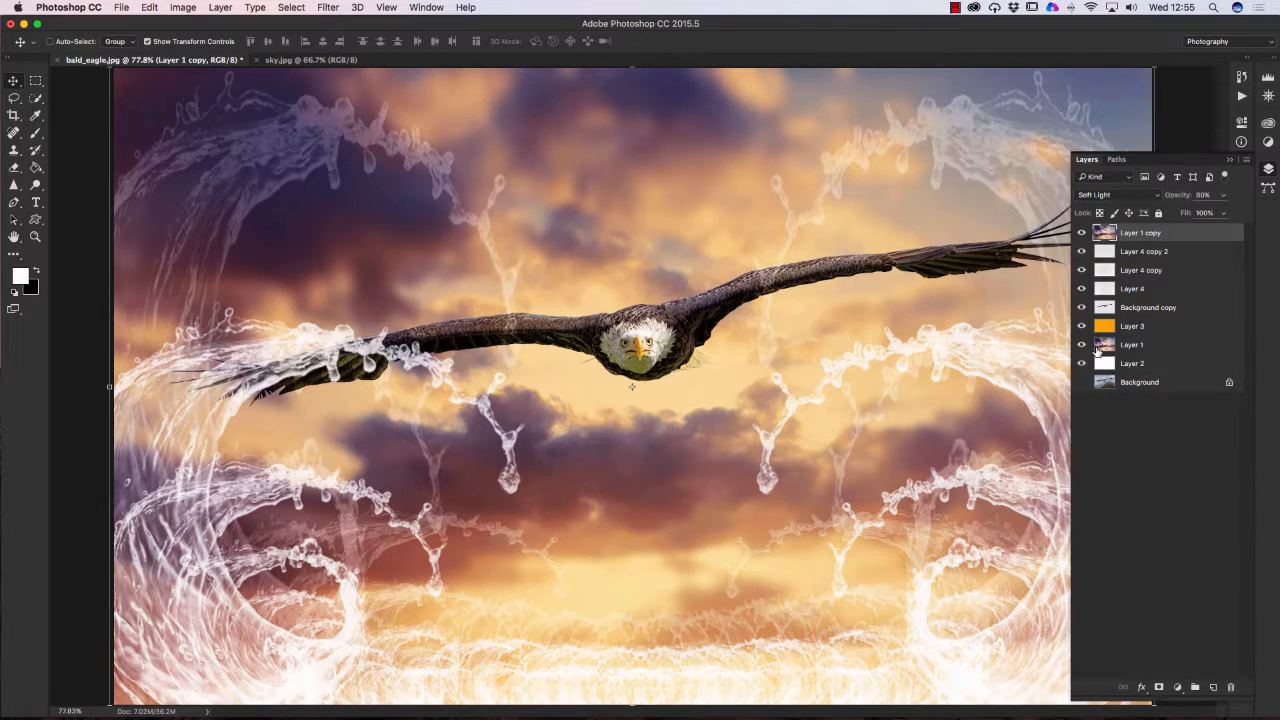
pyautogui.click(1082, 233)
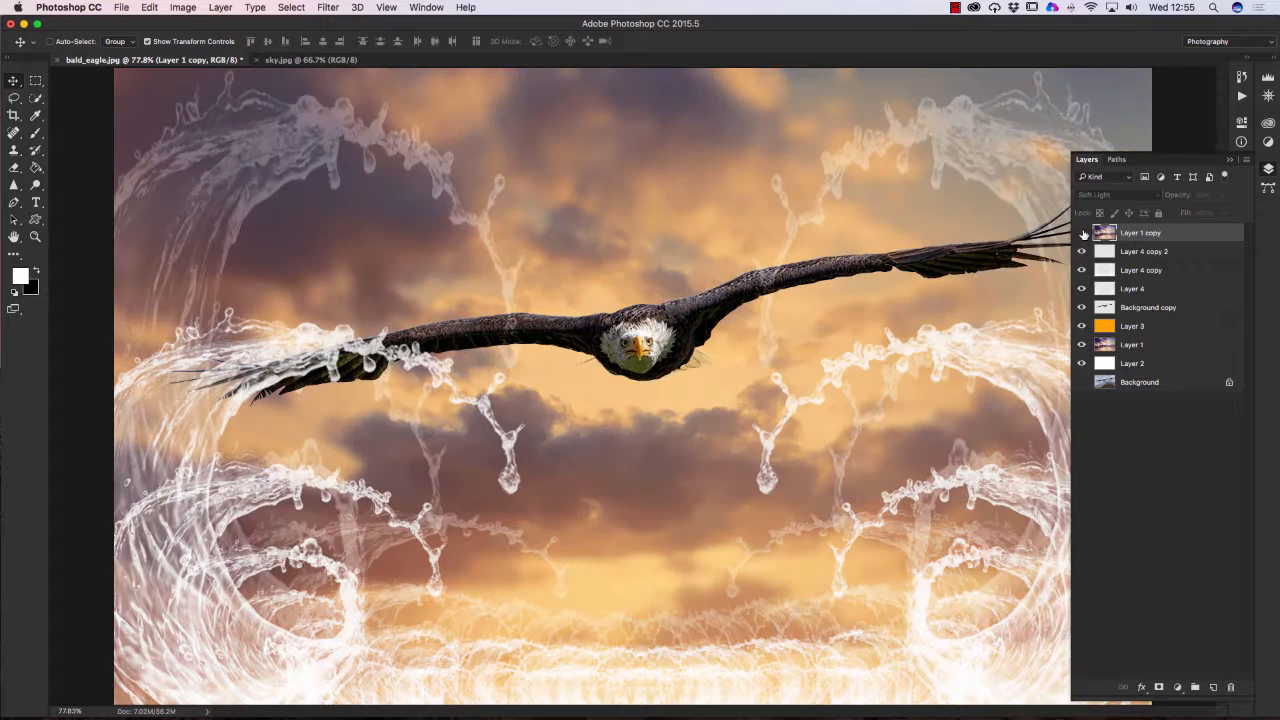
pyautogui.click(1082, 233)
pyautogui.click(1082, 233)
pyautogui.click(1082, 233)
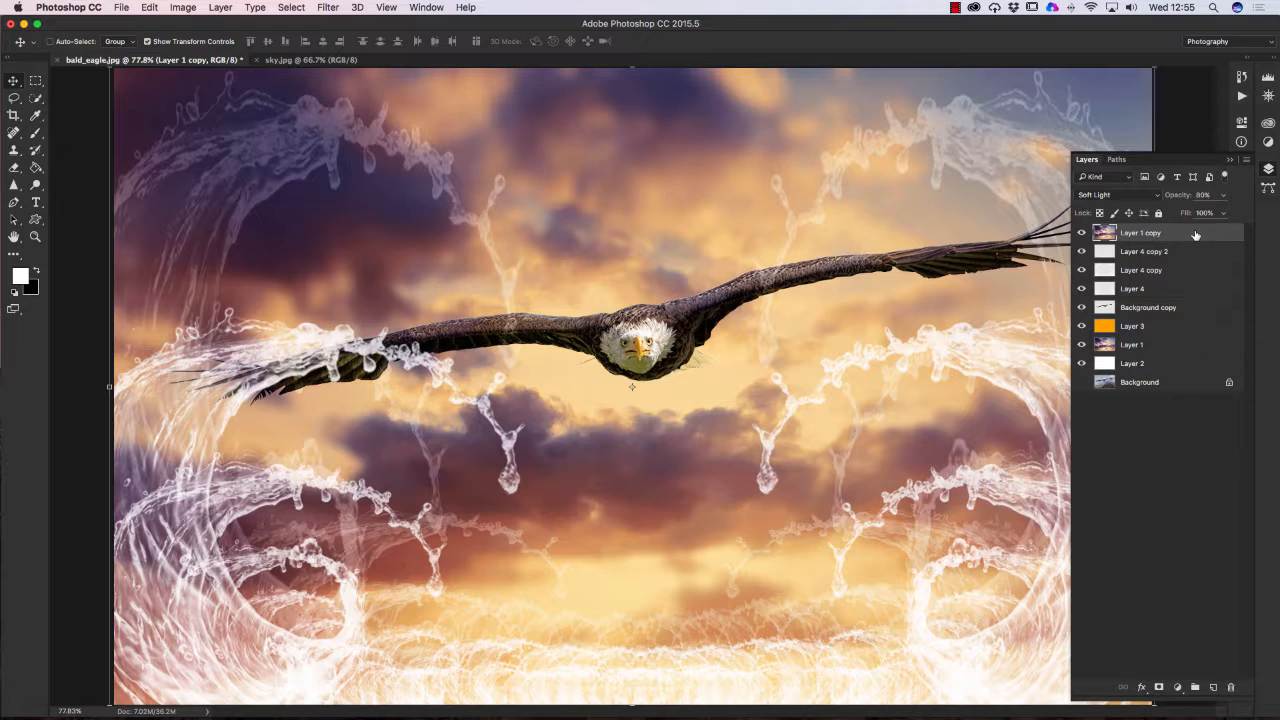
pyautogui.moveTo(1195, 234)
pyautogui.mouseDown()
pyautogui.moveTo(1189, 346)
pyautogui.moveTo(1171, 277)
pyautogui.moveTo(1176, 219)
pyautogui.moveTo(1177, 230)
pyautogui.mouseUp()
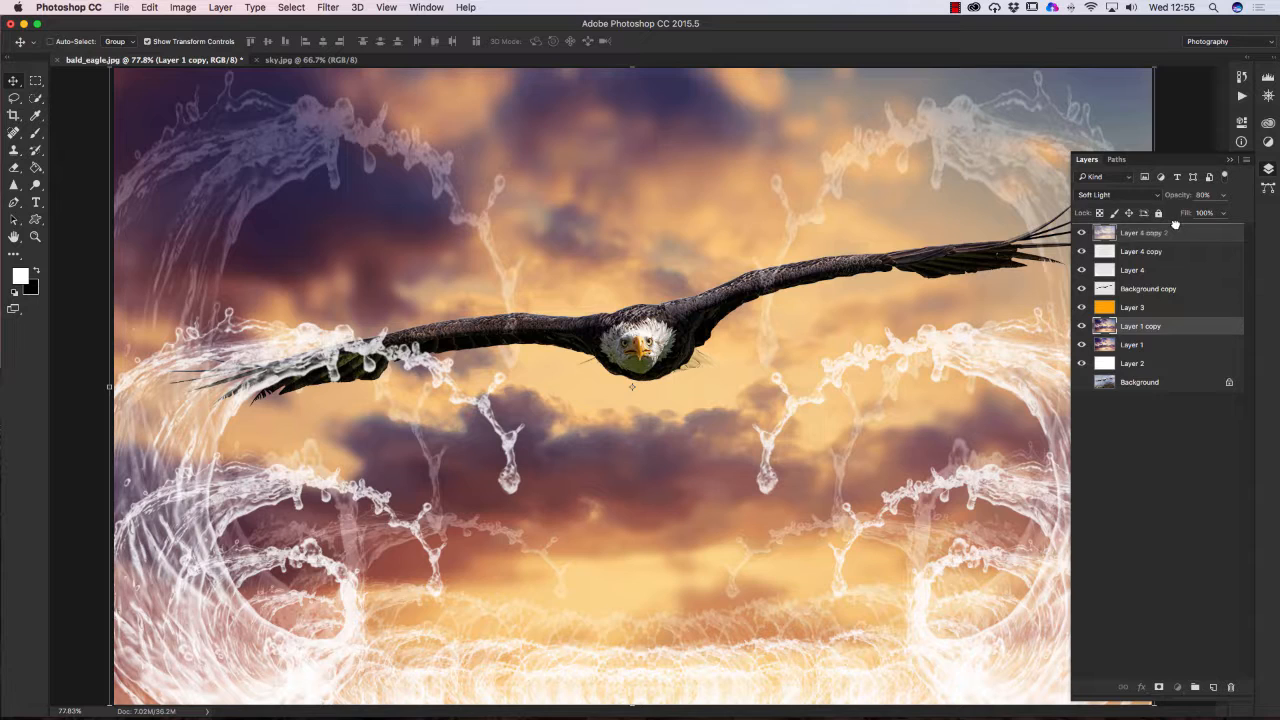
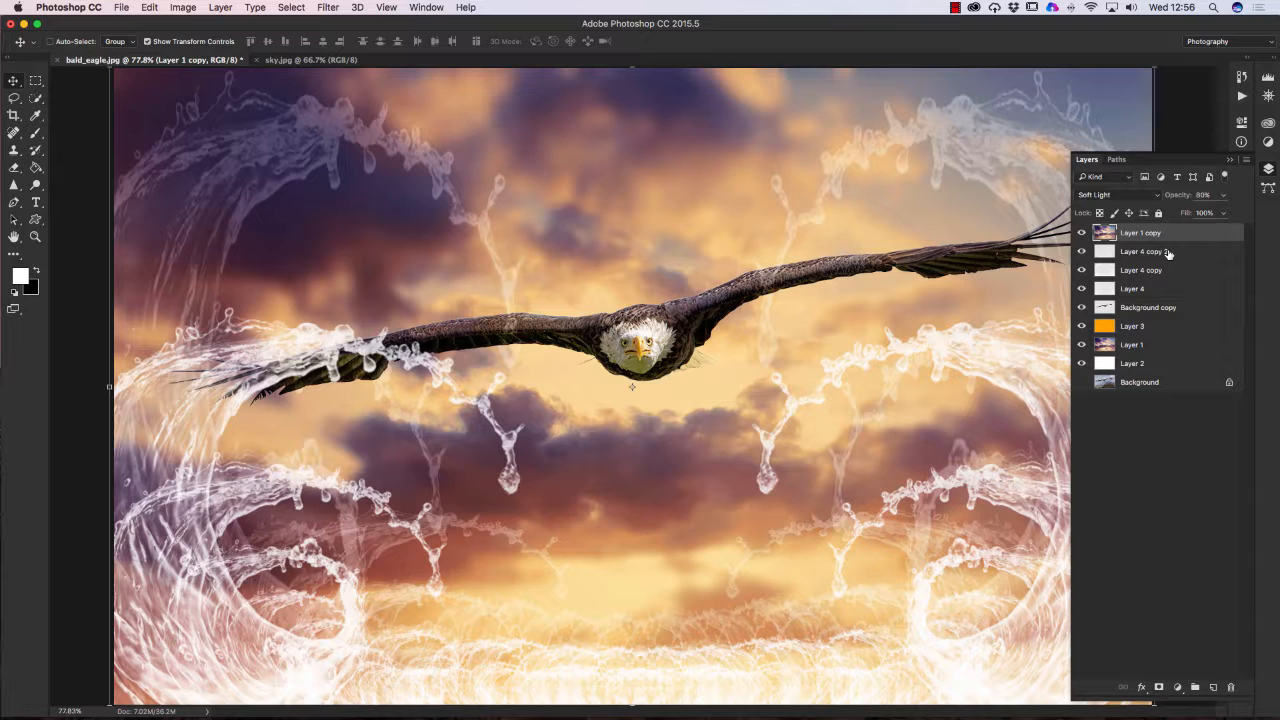
# - Enlarge the eagle on the Background copy layer to about 111% so its wings span nearly the full image width
pyautogui.click(1168, 254)
pyautogui.click(1180, 238)
pyautogui.click(1104, 308)
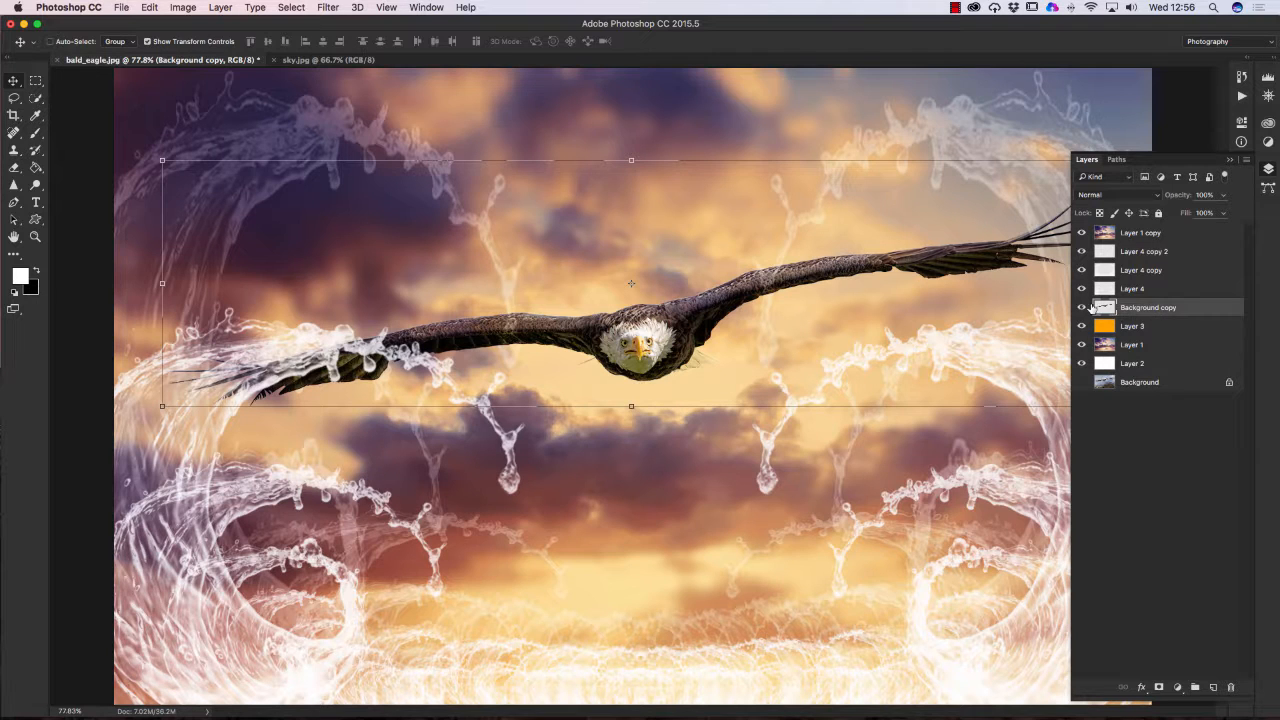
pyautogui.click(1229, 163)
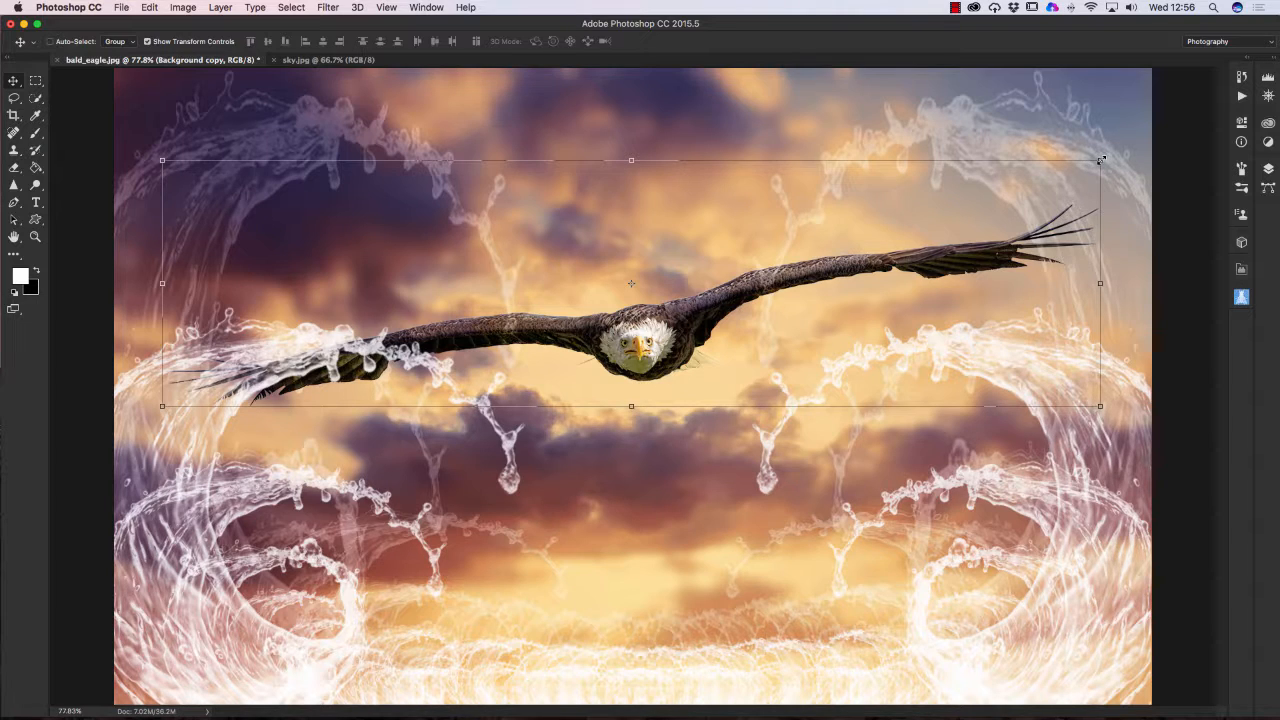
pyautogui.moveTo(1101, 160); pyautogui.dragTo(1142, 147)
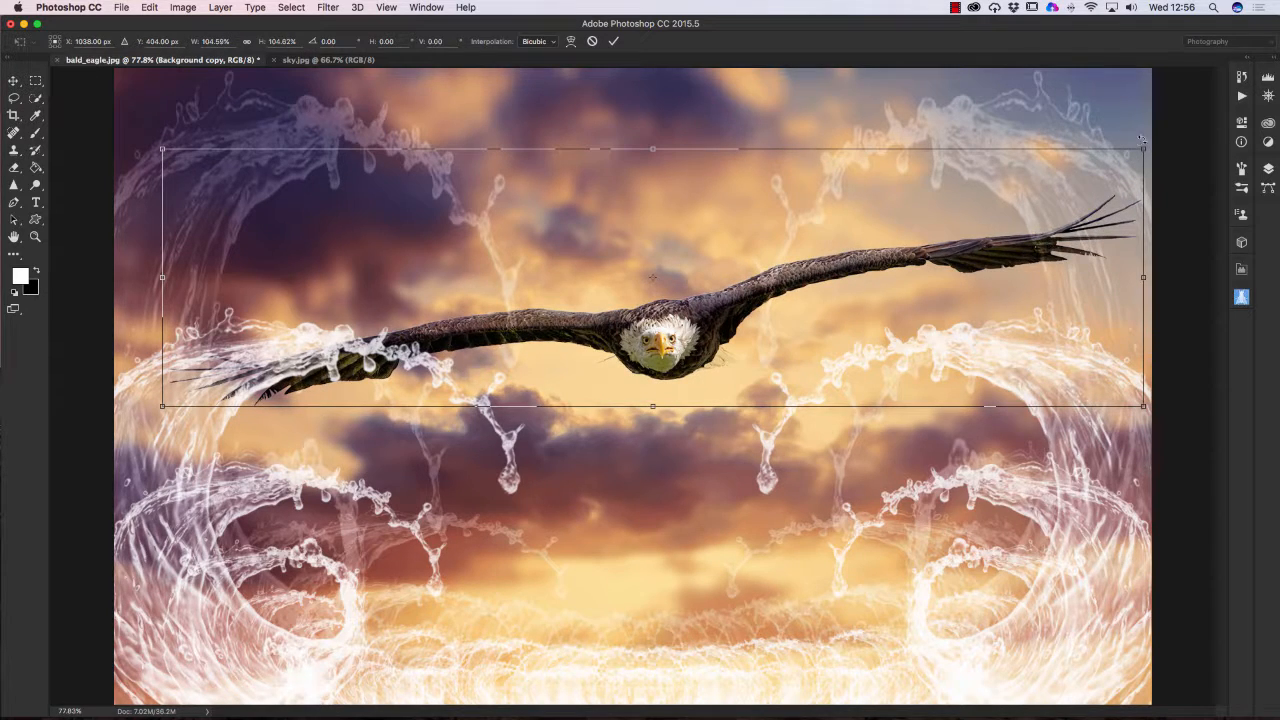
pyautogui.moveTo(159, 407); pyautogui.dragTo(102, 450)
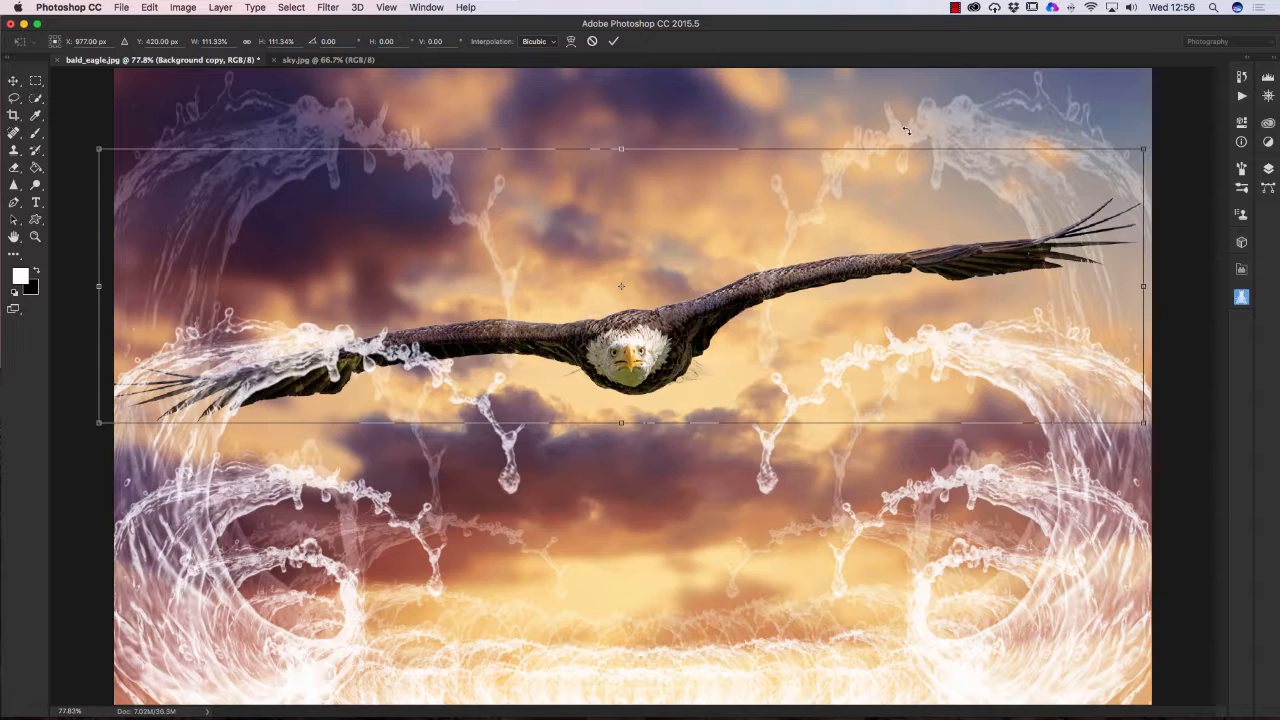
# - Rotate the eagle to about -5.5 degrees, move it slightly down, and apply the transform
pyautogui.moveTo(897, 128); pyautogui.dragTo(826, 134)
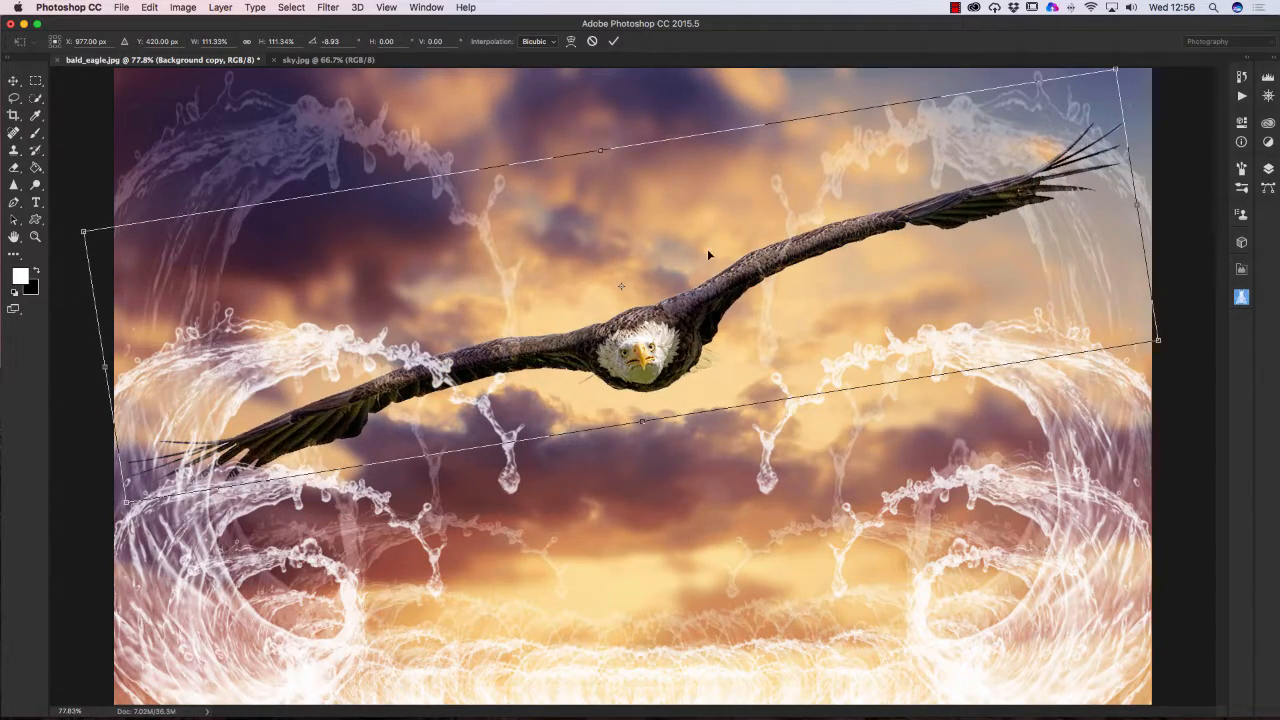
pyautogui.moveTo(695, 287); pyautogui.dragTo(700, 317)
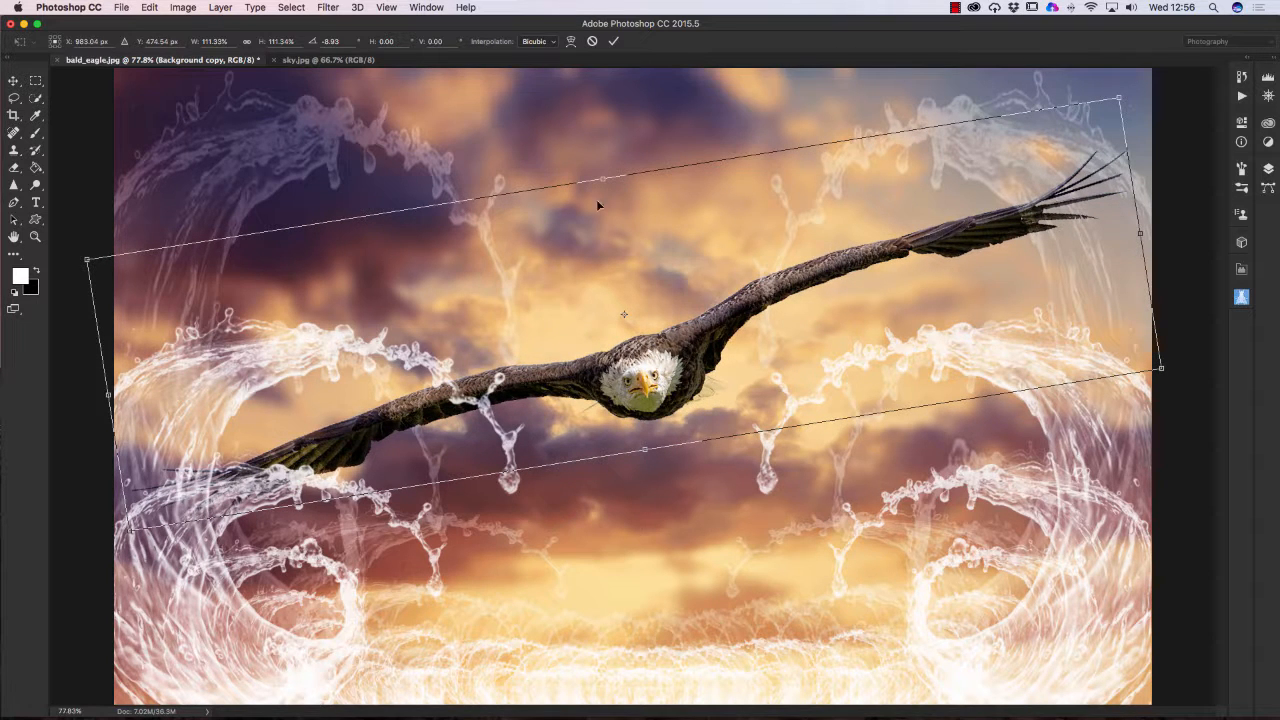
pyautogui.moveTo(715, 315); pyautogui.dragTo(712, 310)
pyautogui.moveTo(411, 155); pyautogui.dragTo(433, 153)
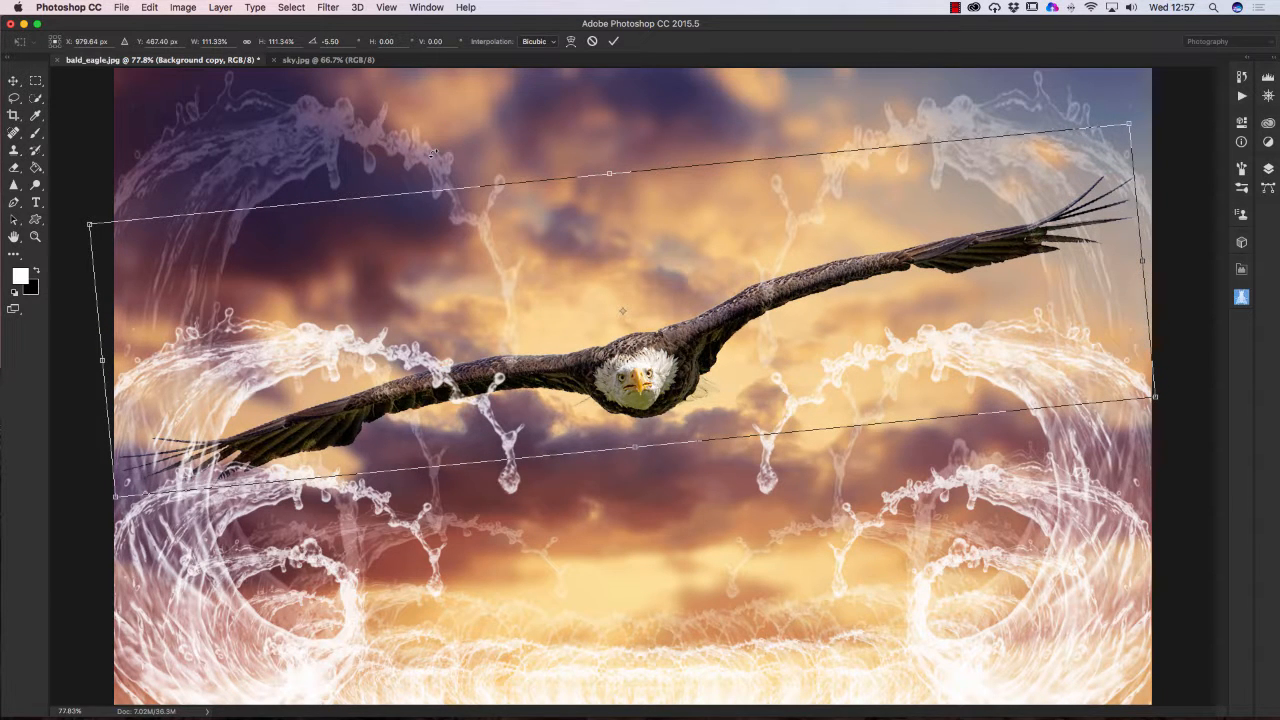
pyautogui.press('Return')
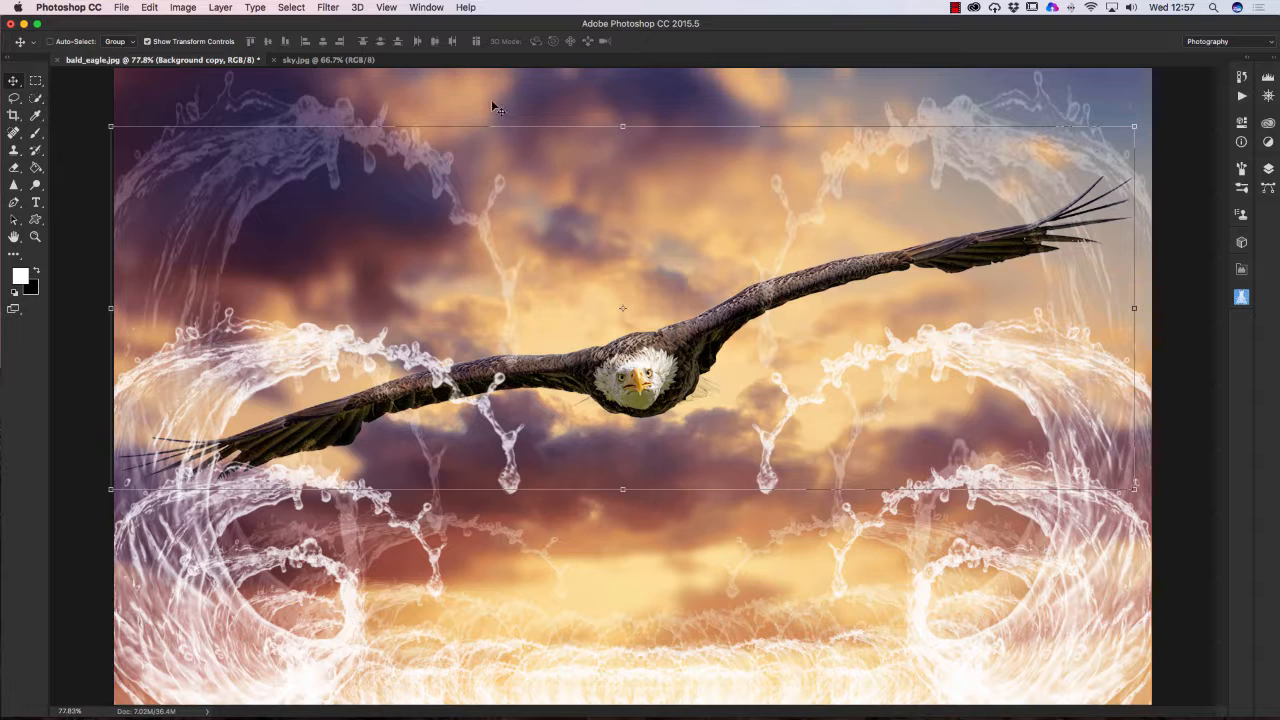
# - Check the effect of Layer 4 copy 2 by toggling its visibility, and select it together with Layer 4 copy and Layer 4
pyautogui.click(1268, 172)
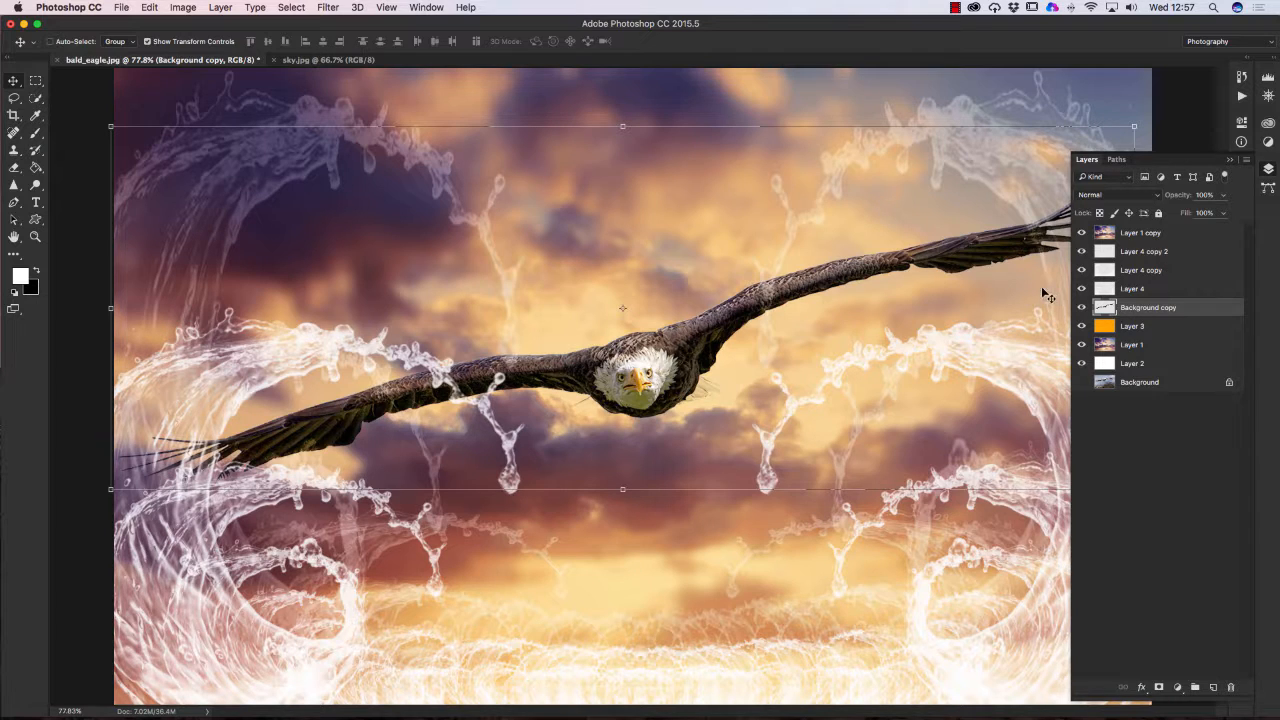
pyautogui.click(1164, 289)
pyautogui.click(1160, 272)
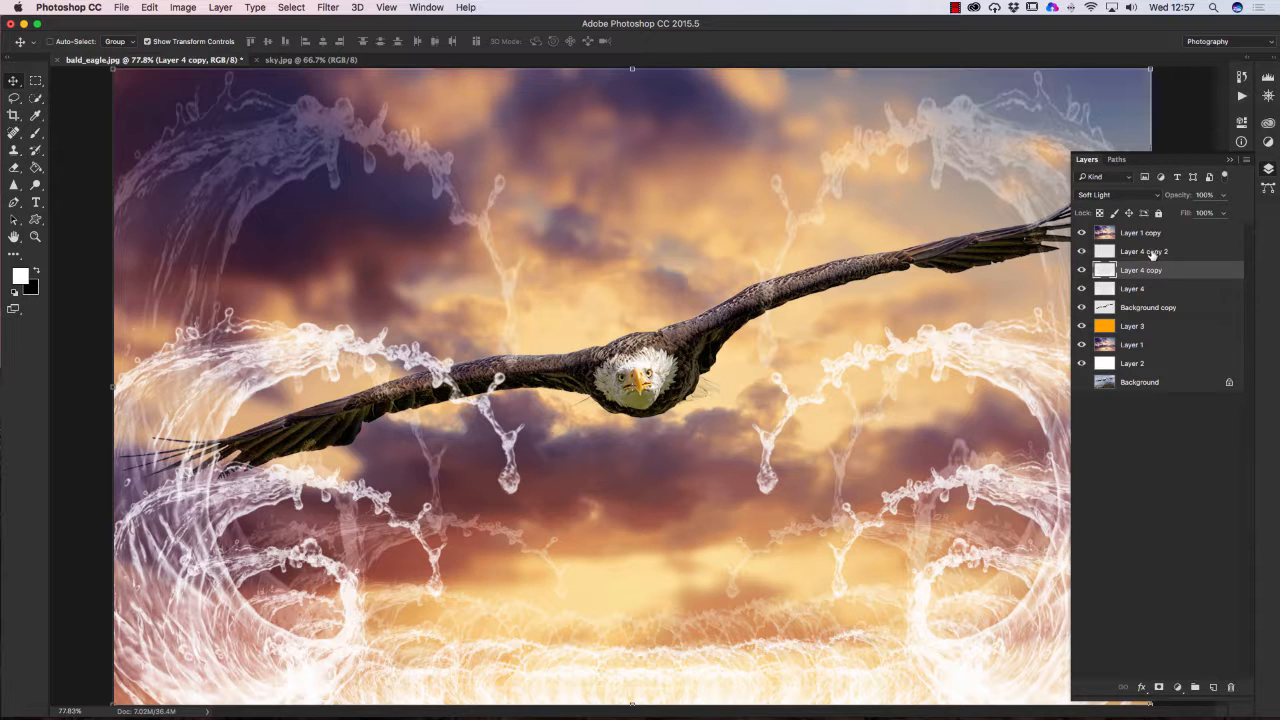
pyautogui.click(1152, 253)
pyautogui.click(1081, 252)
pyautogui.click(1081, 252)
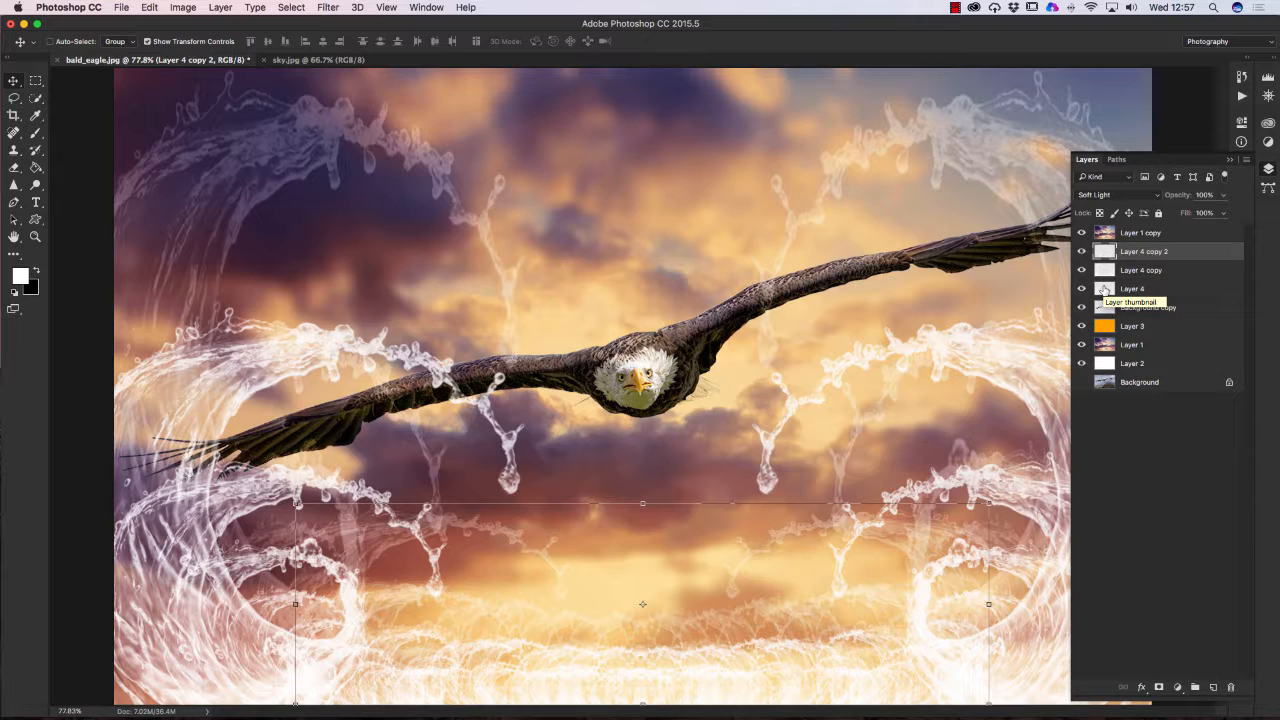
pyautogui.keyDown('shift'); pyautogui.click(1104, 289); pyautogui.keyUp('shift')
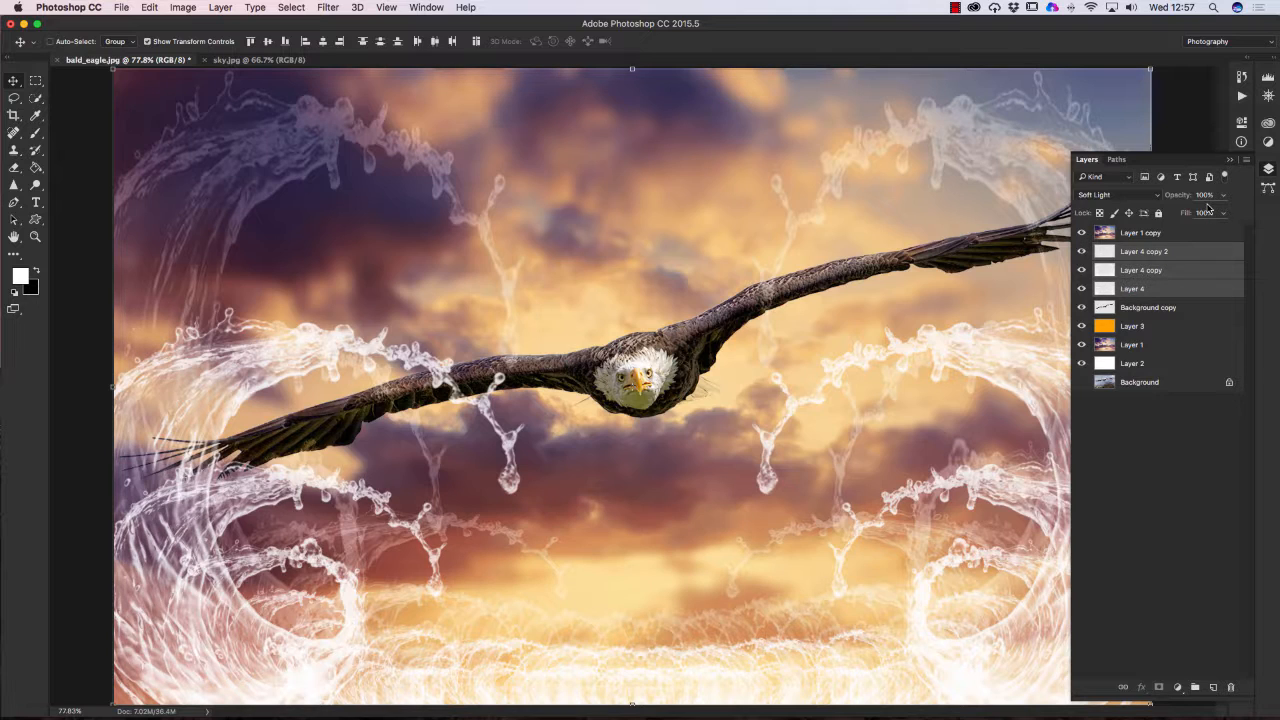
# - Merge the three selected splash layers into one layer and set its blend mode to Soft Light
pyautogui.rightClick(1193, 258)
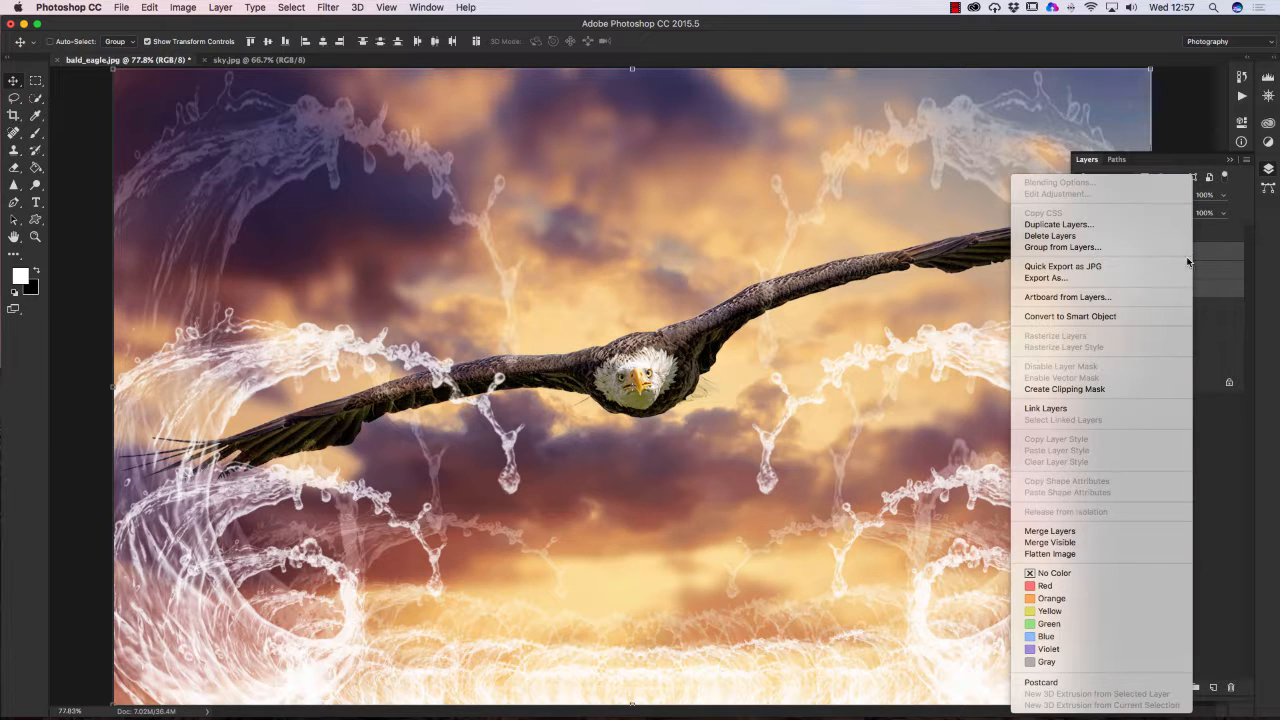
pyautogui.click(1048, 531)
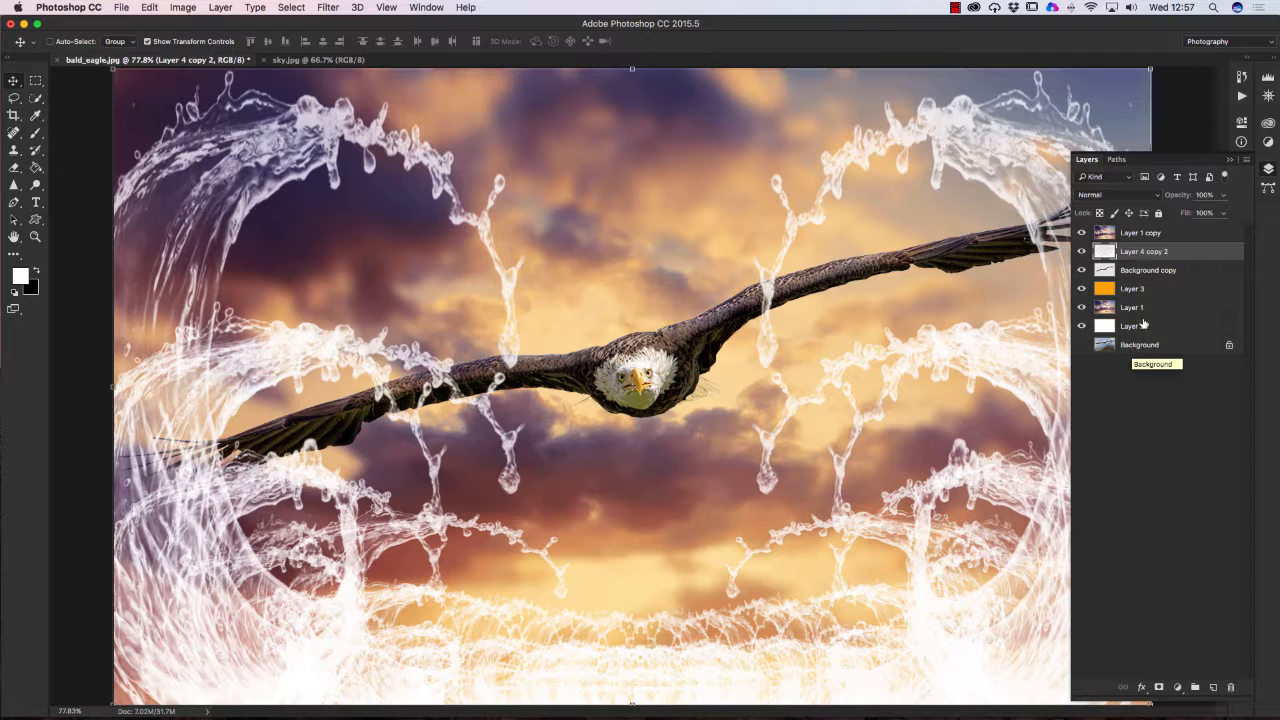
pyautogui.click(1142, 193)
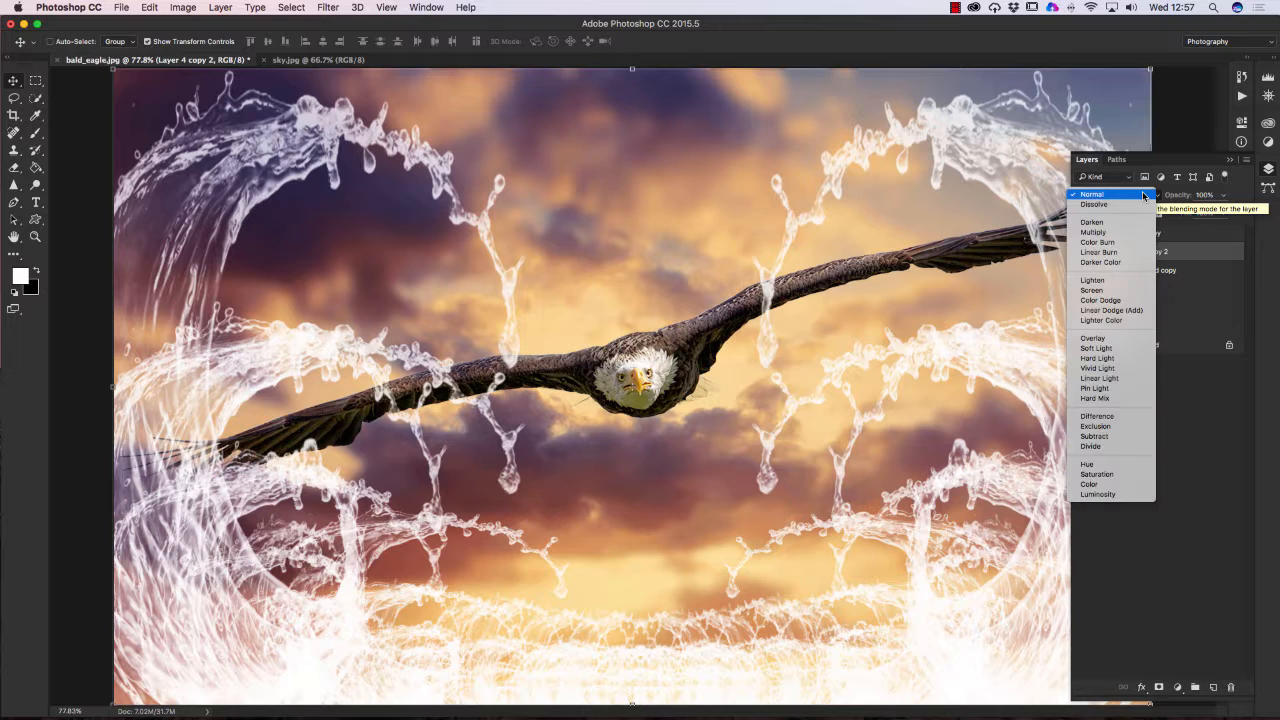
pyautogui.click(1104, 348)
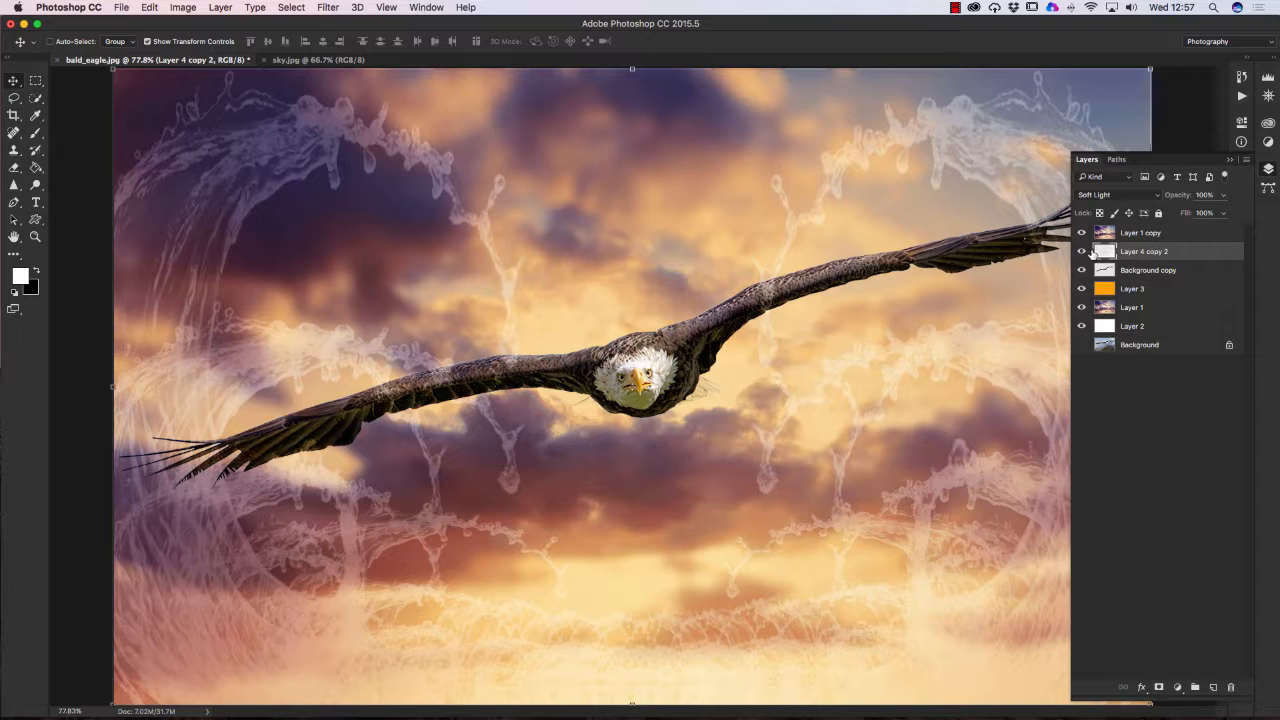
# - Duplicate the merged splash layer twice, keeping the names Layer 4 copy 3 and Layer 4 copy 4
pyautogui.rightClick(1170, 253)
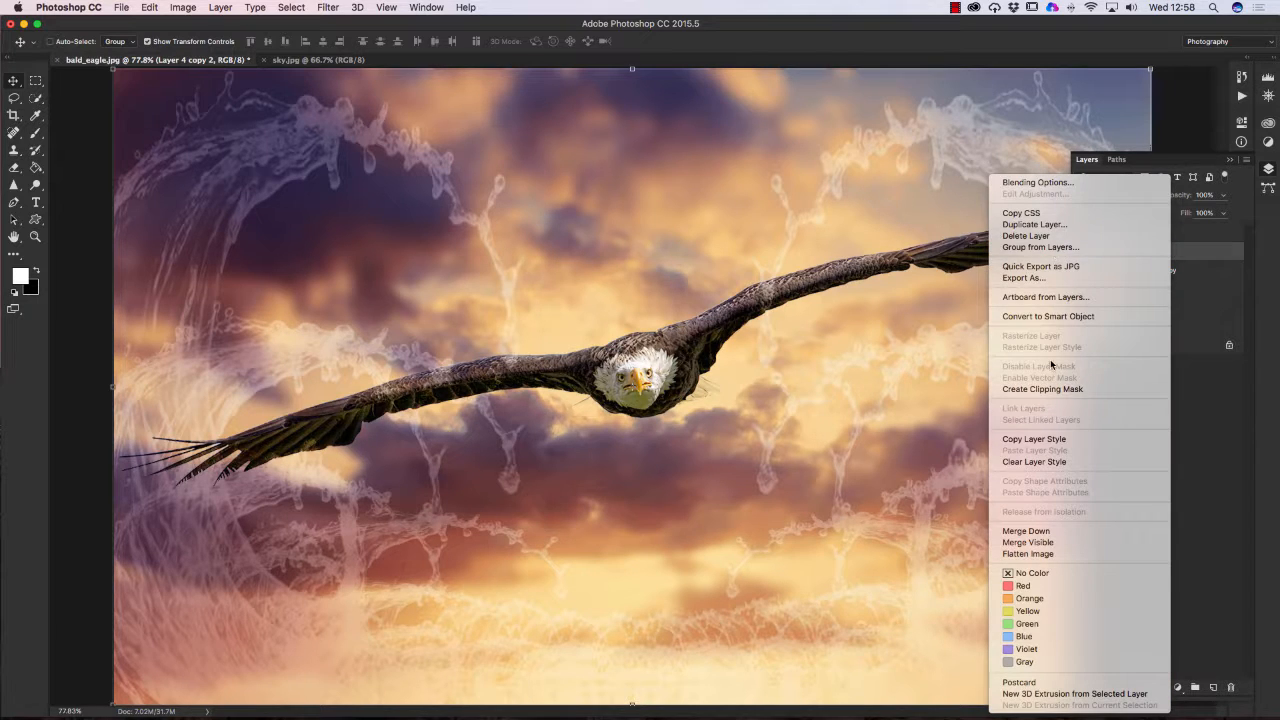
pyautogui.click(1032, 226)
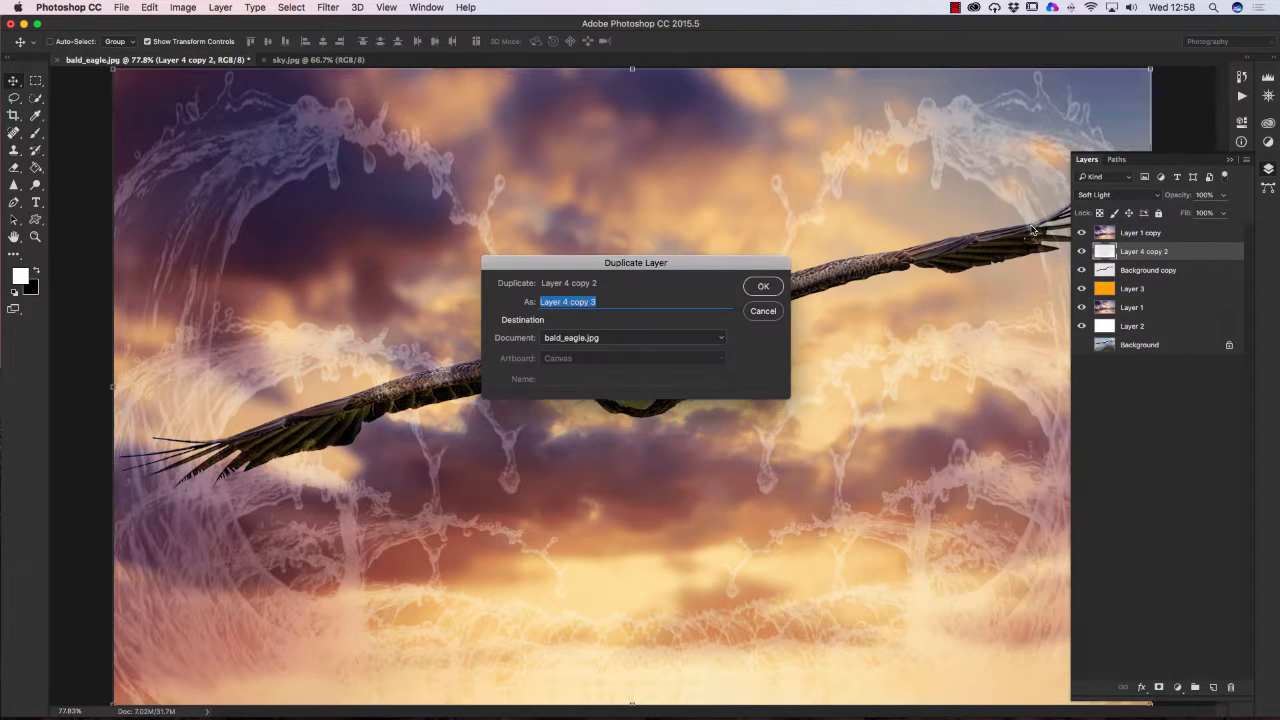
pyautogui.click(775, 288)
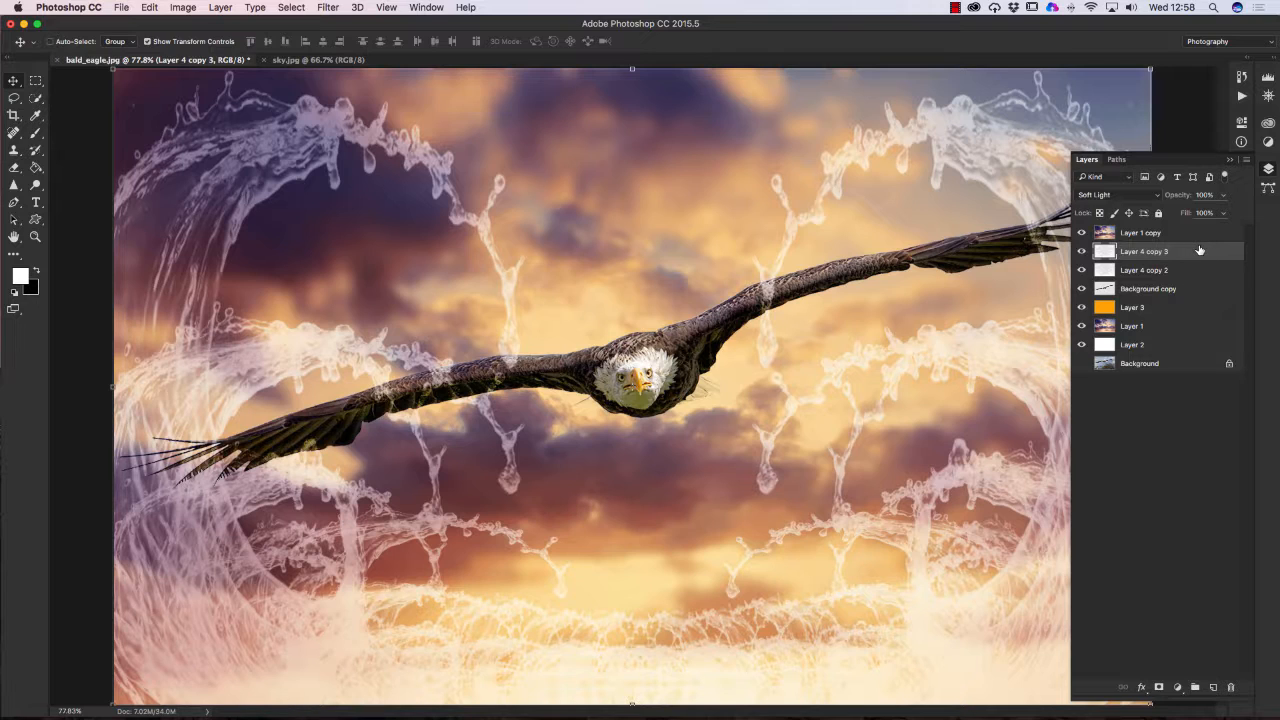
pyautogui.rightClick(1200, 251)
pyautogui.click(1035, 226)
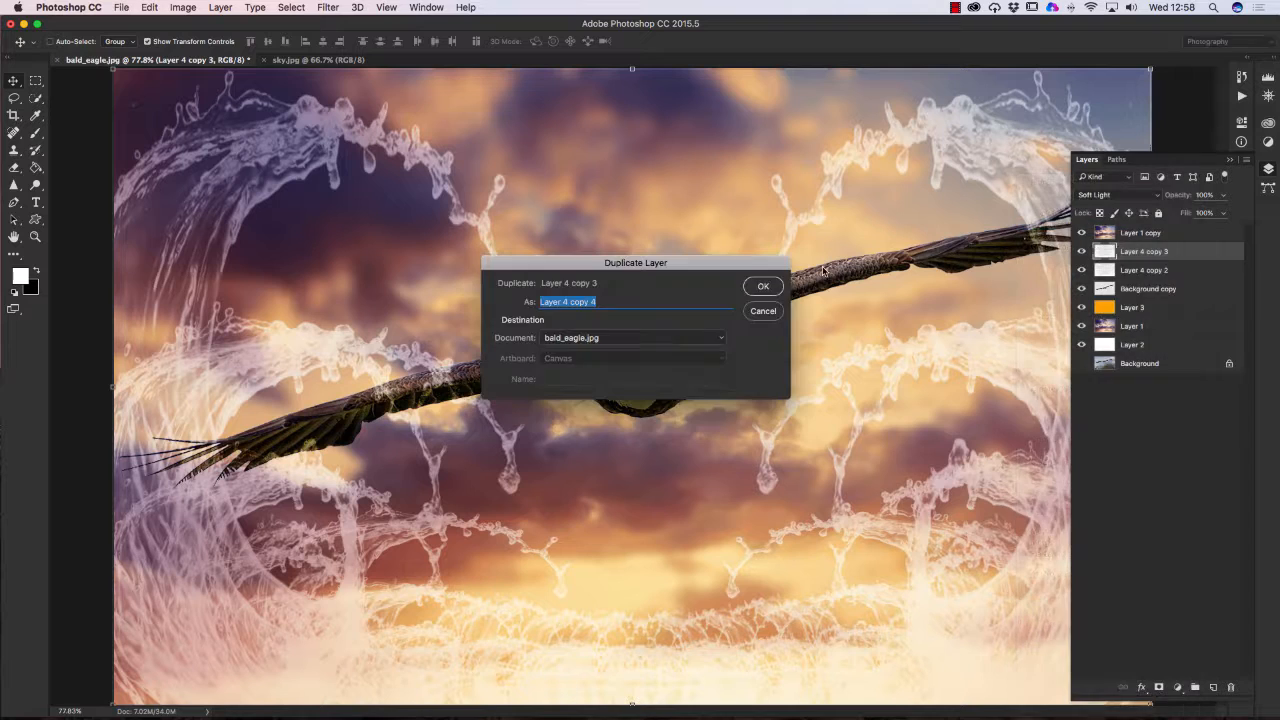
pyautogui.click(766, 287)
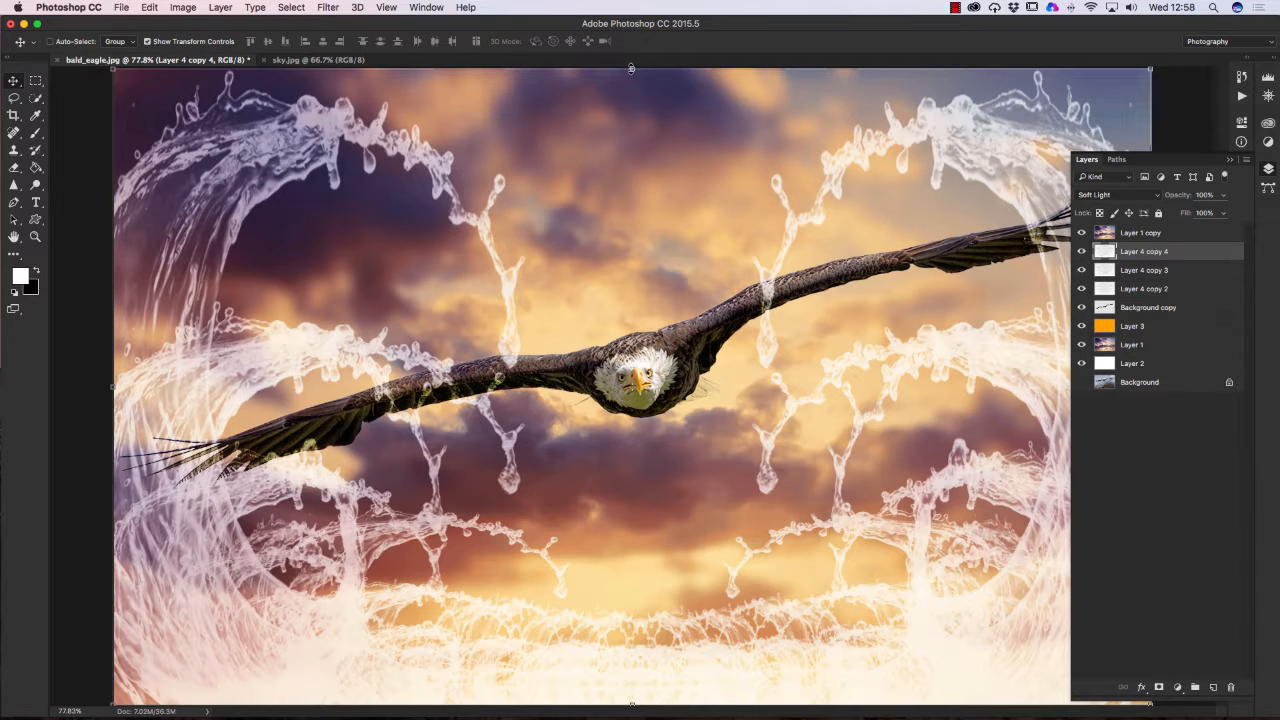
# - Squash Layer 4 copy 4 to about 73% width and 42% height over the lower part of the image, and apply the transform
pyautogui.moveTo(631, 68); pyautogui.dragTo(626, 180)
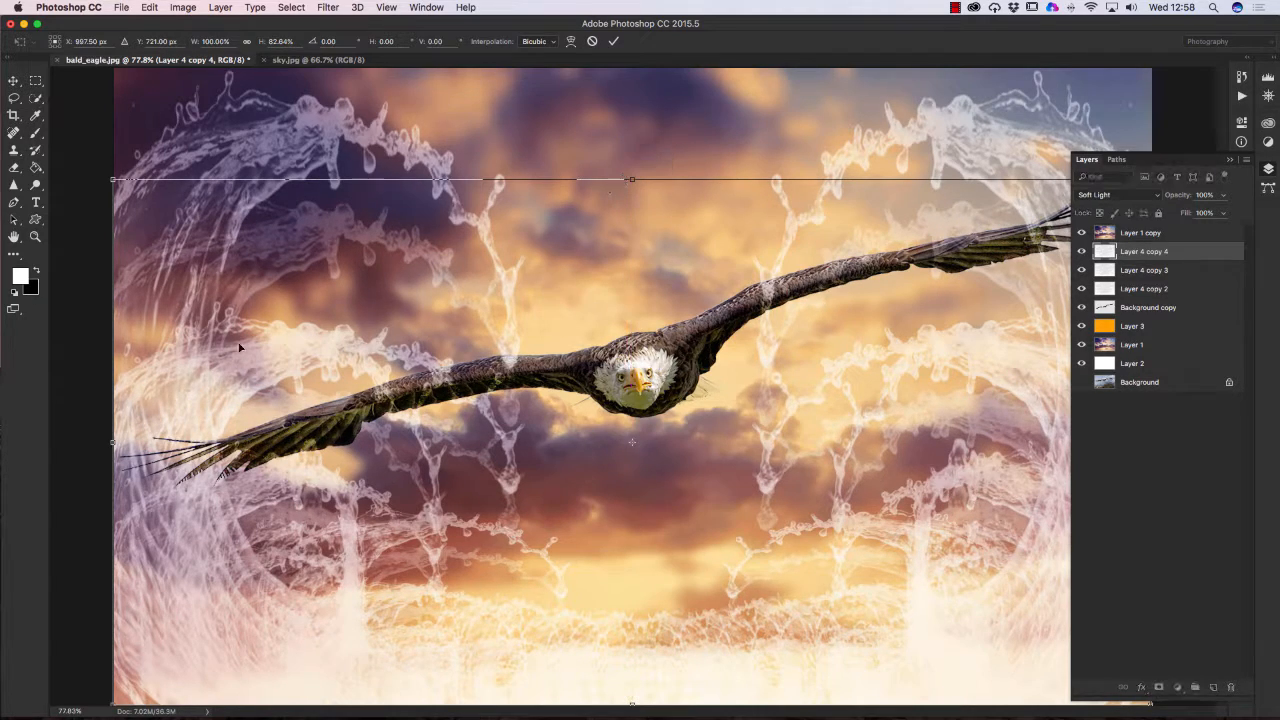
pyautogui.moveTo(114, 438); pyautogui.dragTo(164, 436)
pyautogui.moveTo(659, 183); pyautogui.dragTo(659, 371)
pyautogui.click(1229, 159)
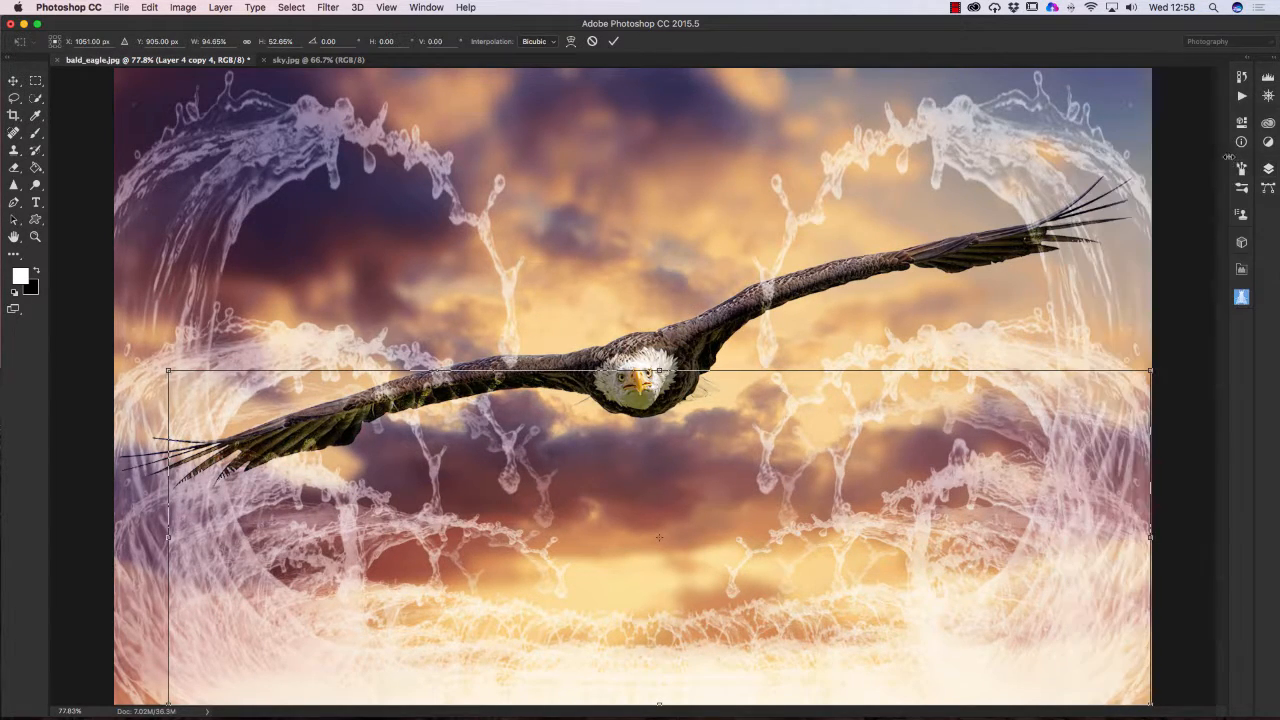
pyautogui.moveTo(1150, 538); pyautogui.dragTo(1043, 538)
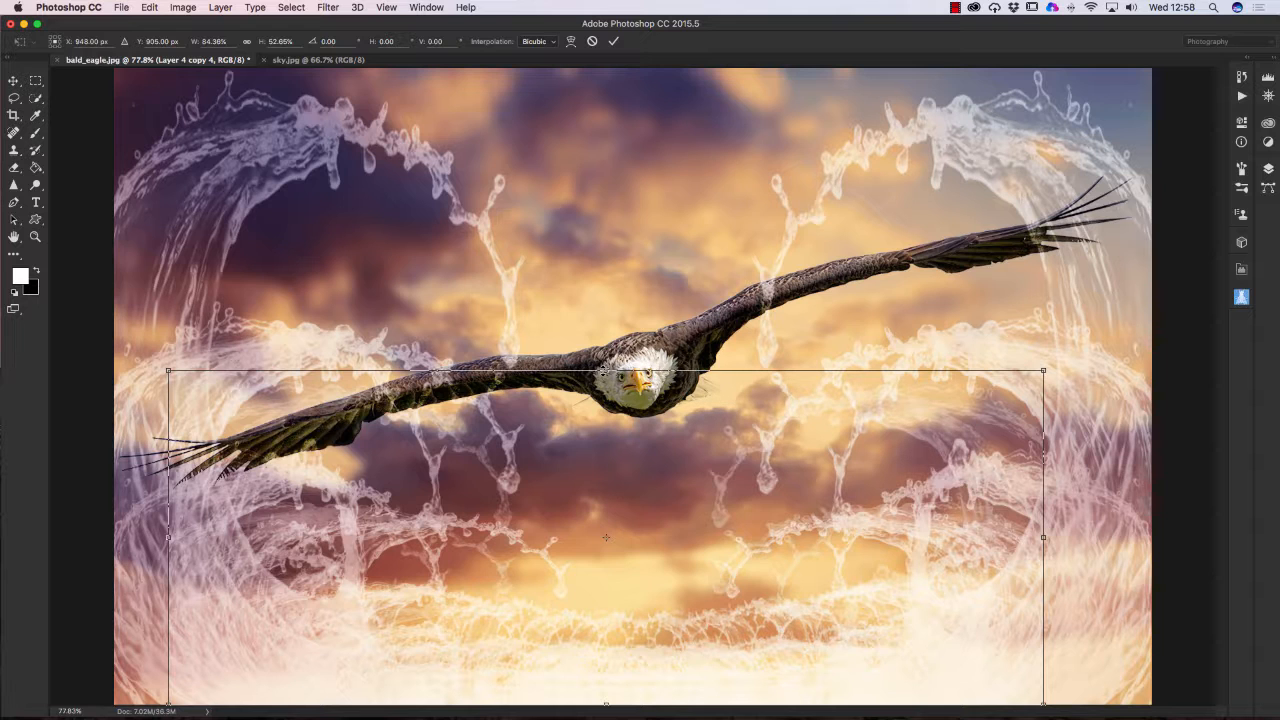
pyautogui.moveTo(606, 372); pyautogui.dragTo(605, 408)
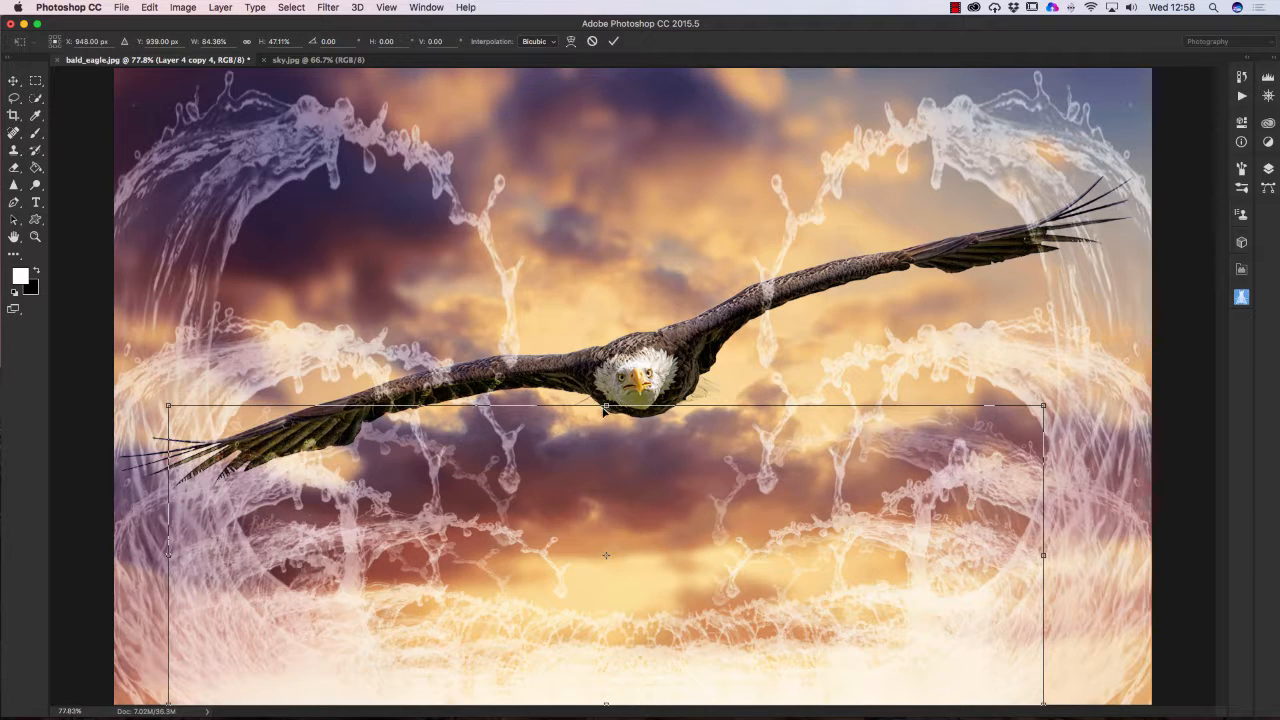
pyautogui.moveTo(166, 550); pyautogui.dragTo(289, 556)
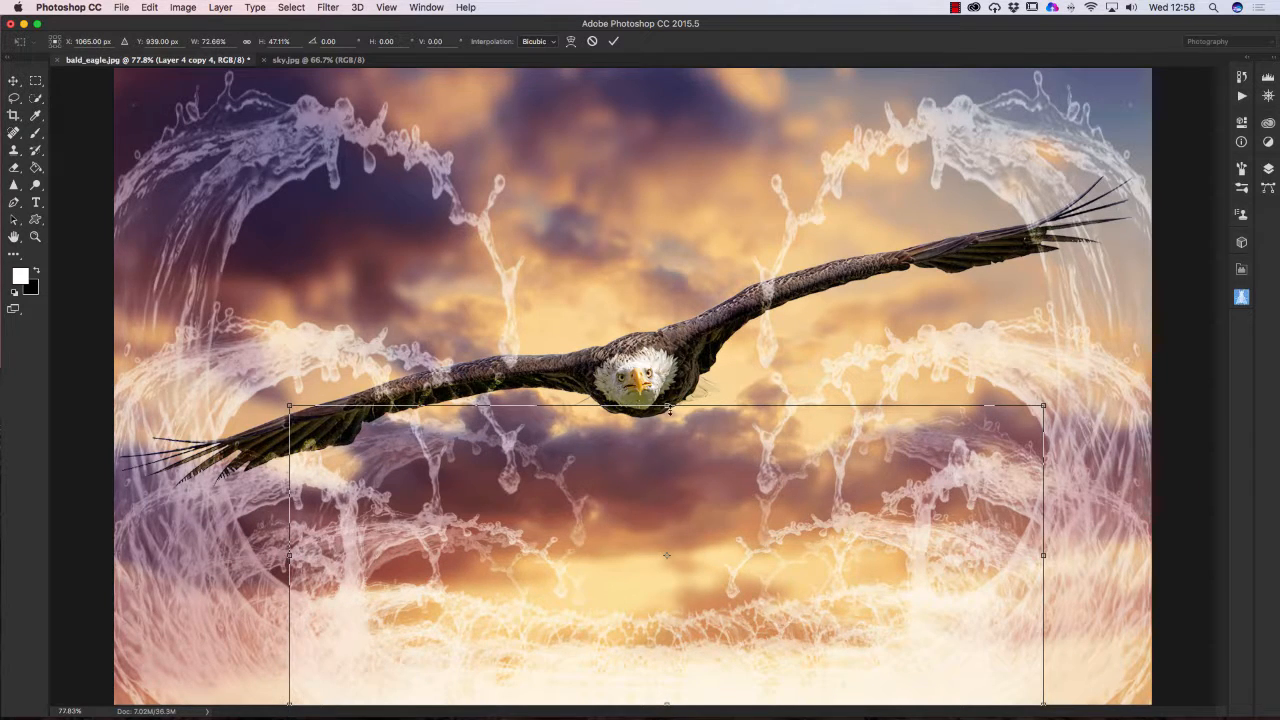
pyautogui.moveTo(669, 408); pyautogui.dragTo(663, 438)
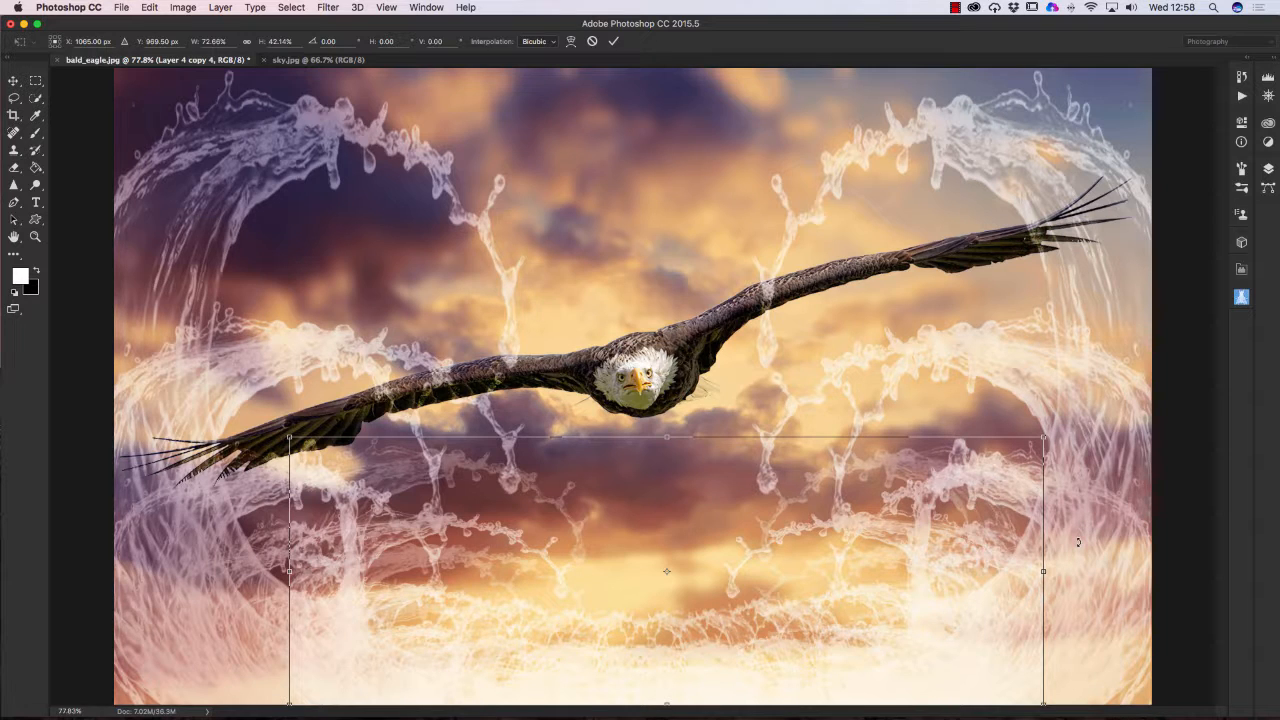
pyautogui.press('Return')
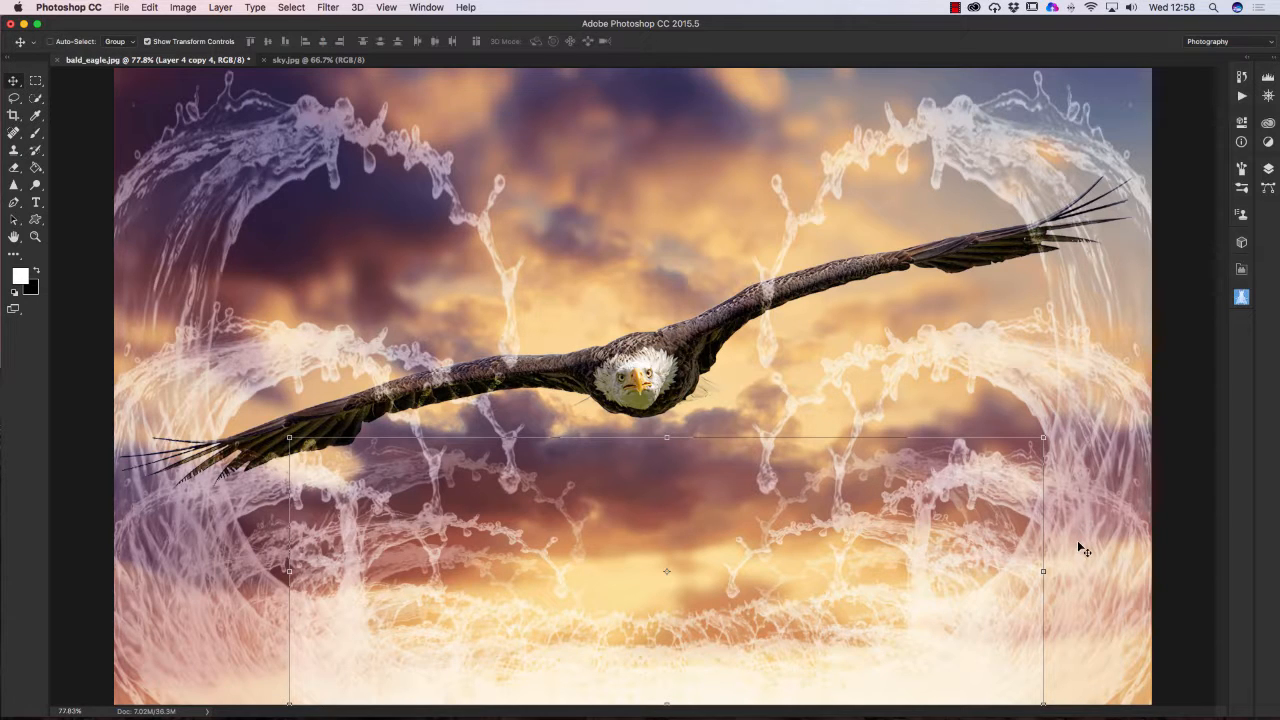
# - Stretch Layer 4 copy 4 to about 138% width and 310% height so its splashes fill the canvas, and apply the transform
pyautogui.click(15, 99)
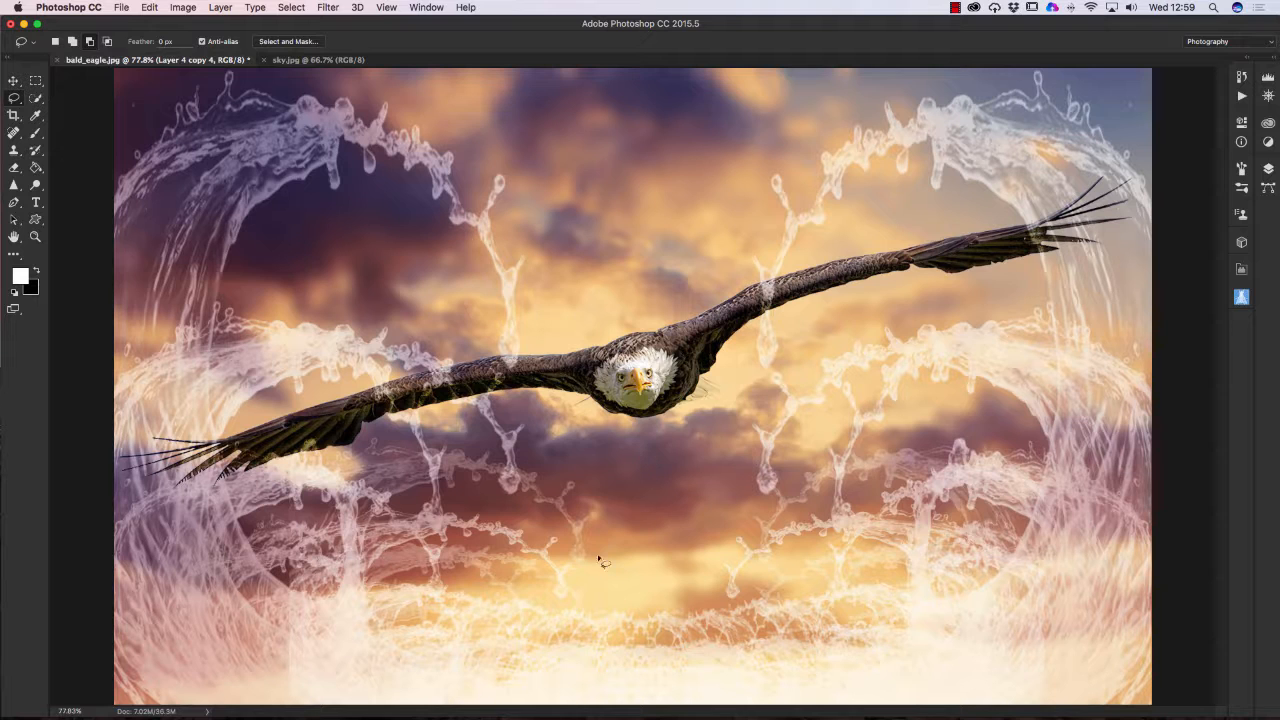
pyautogui.click(14, 81)
pyautogui.moveTo(667, 437); pyautogui.dragTo(684, 16)
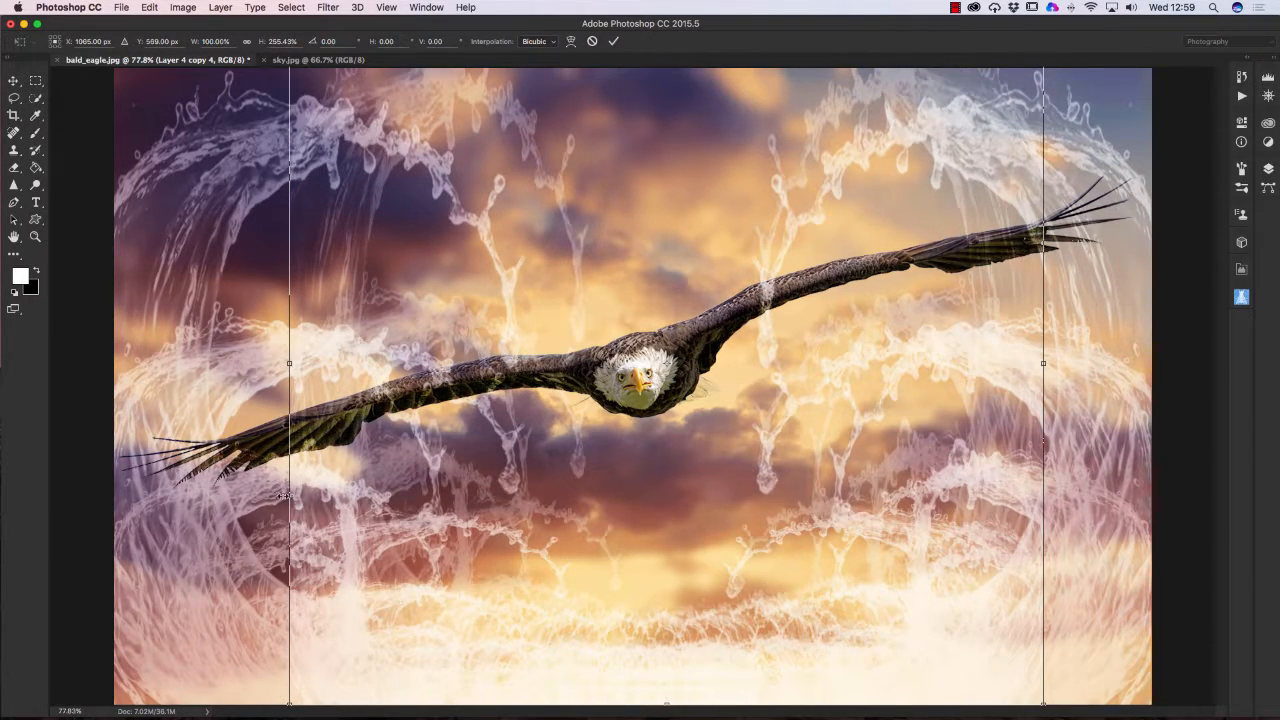
pyautogui.moveTo(285, 495); pyautogui.dragTo(116, 510)
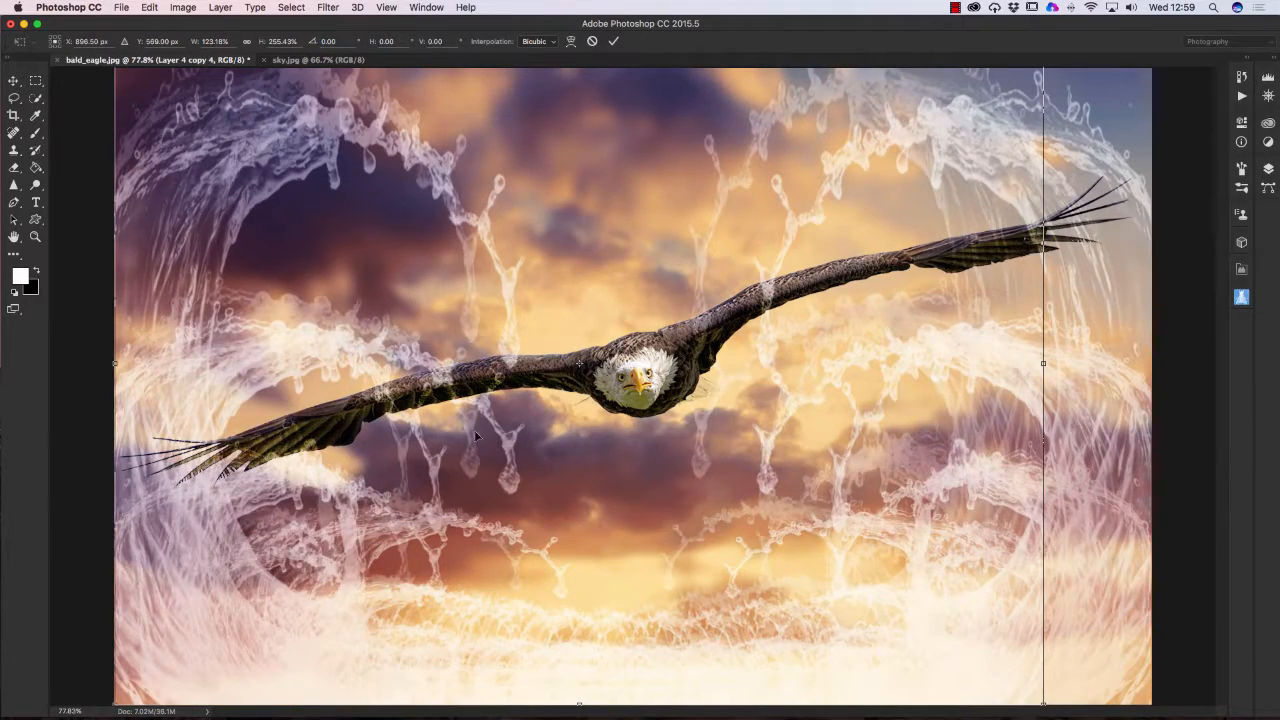
pyautogui.moveTo(1043, 366); pyautogui.dragTo(1151, 365)
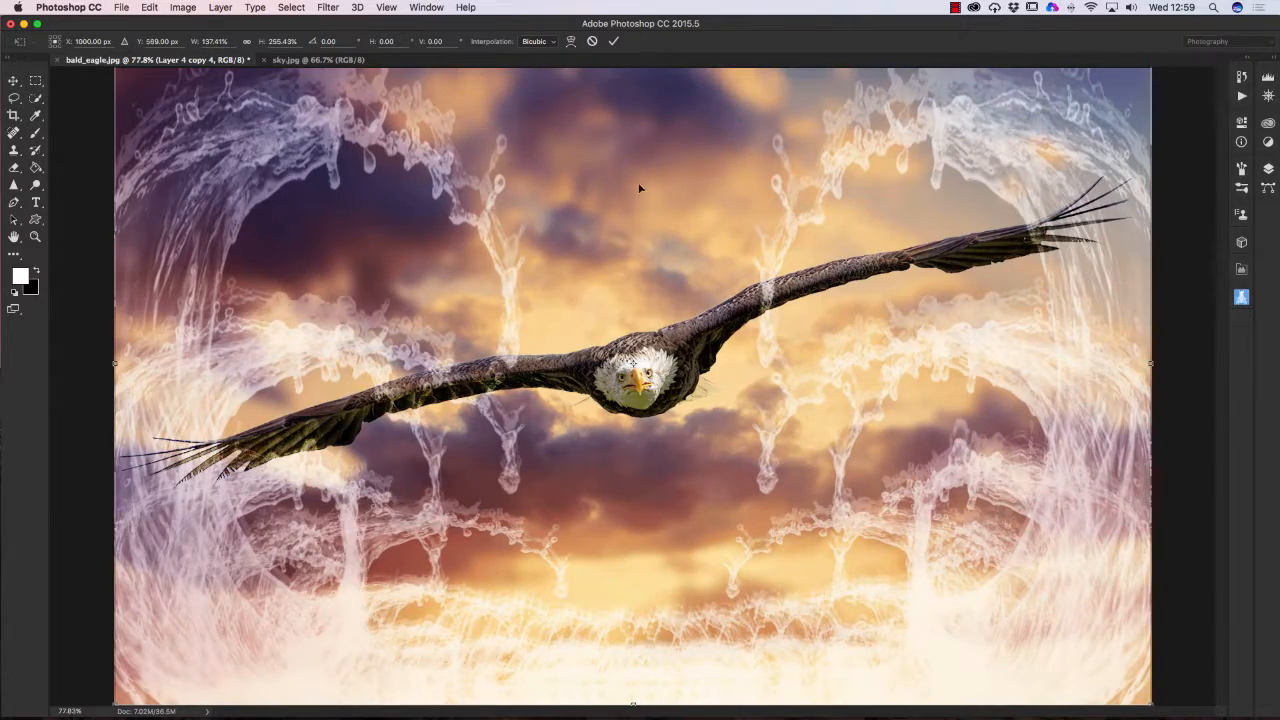
pyautogui.moveTo(640, 188); pyautogui.dragTo(661, 364)
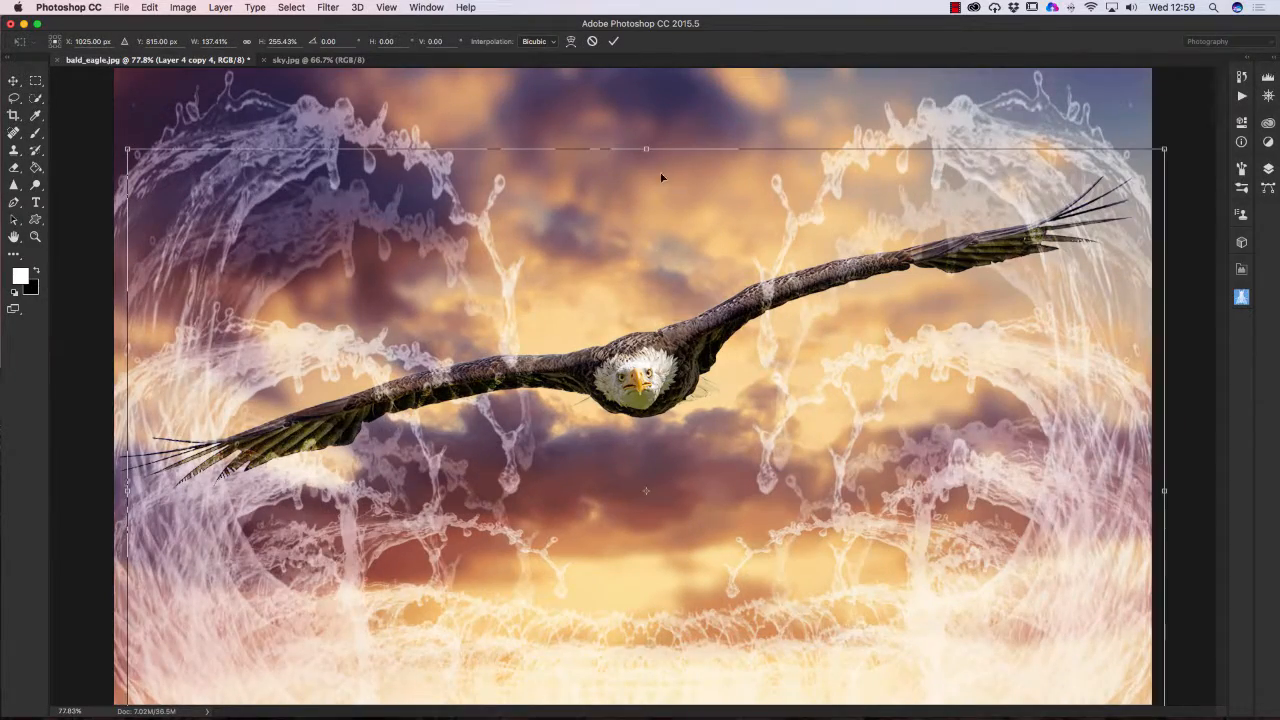
pyautogui.moveTo(645, 149); pyautogui.dragTo(634, 4)
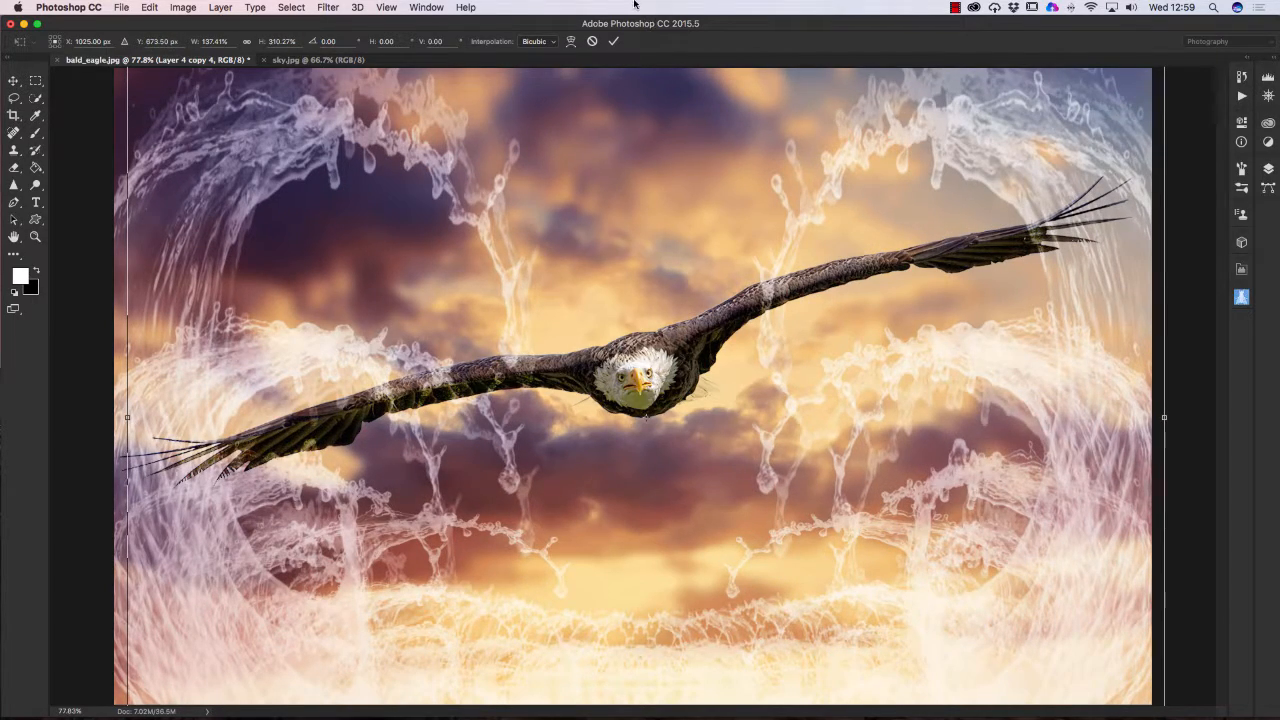
pyautogui.moveTo(1164, 413)
pyautogui.mouseDown()
pyautogui.moveTo(1126, 408)
pyautogui.moveTo(1151, 410)
pyautogui.mouseUp()
pyautogui.moveTo(127, 414); pyautogui.dragTo(113, 414)
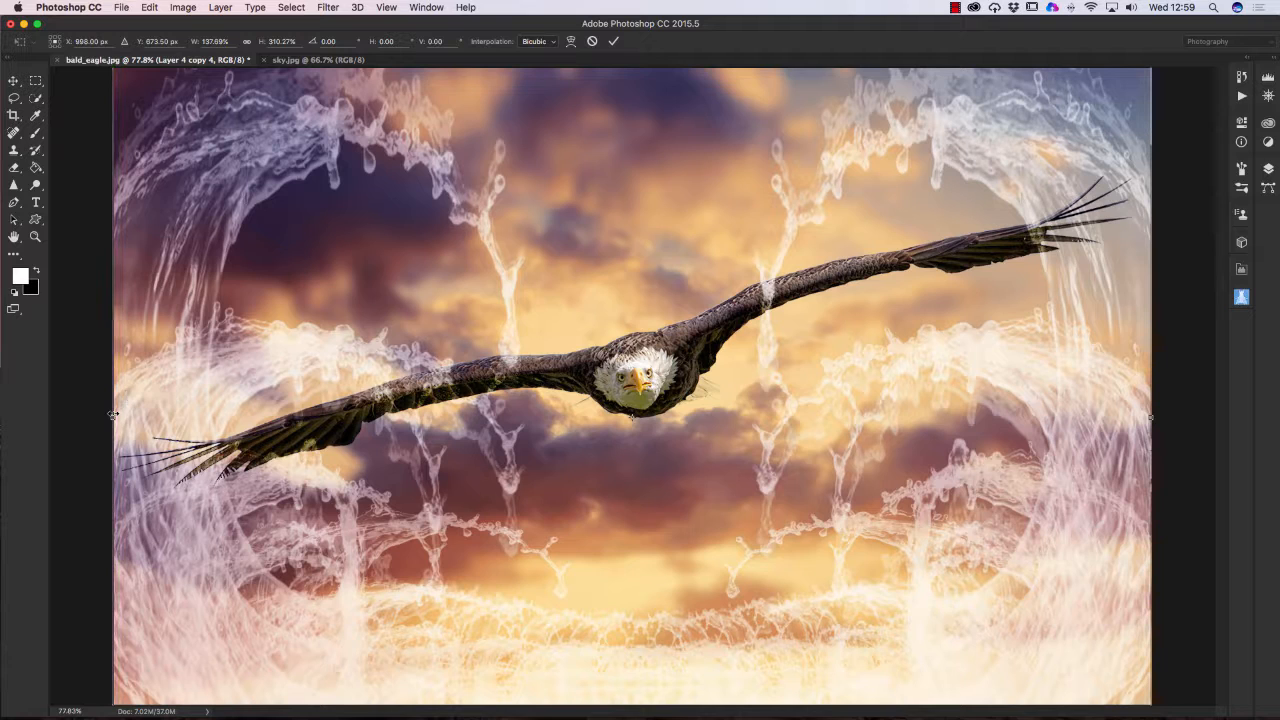
pyautogui.press('Return')
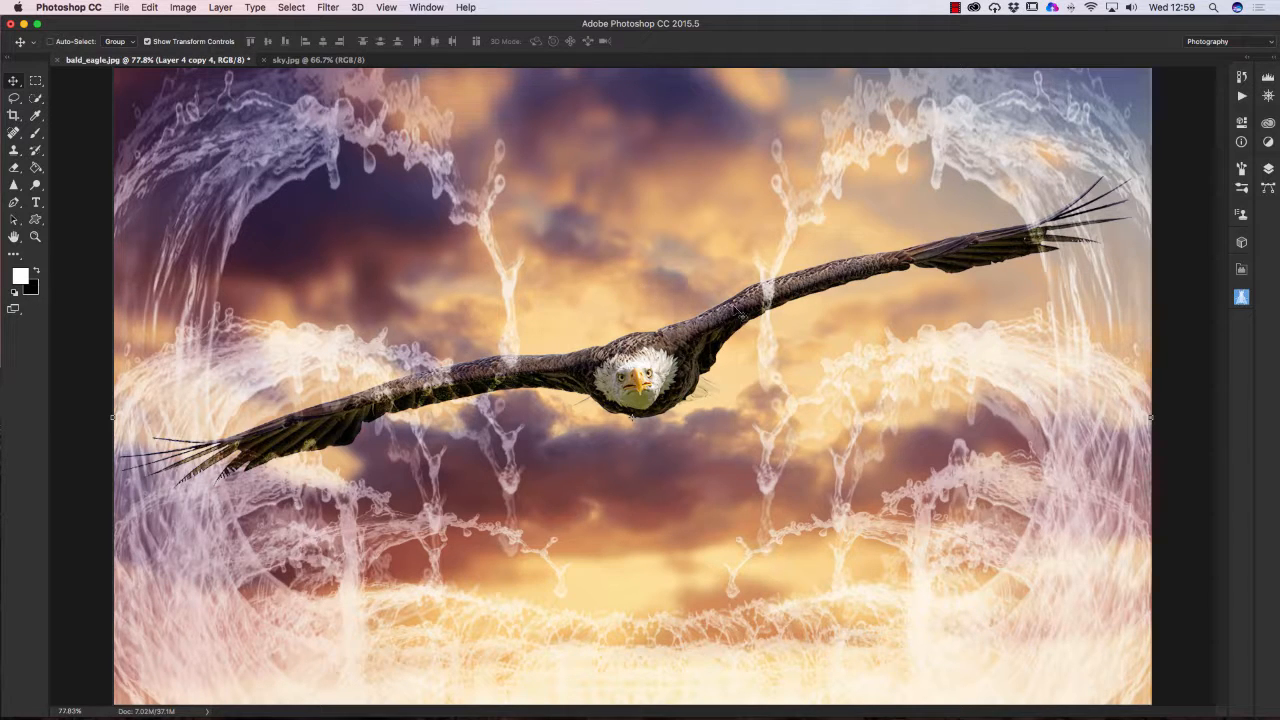
# - Move the eagle's Background copy layer up in the stack, between Layer 4 copy 4 and Layer 4 copy 3
pyautogui.click(1268, 170)
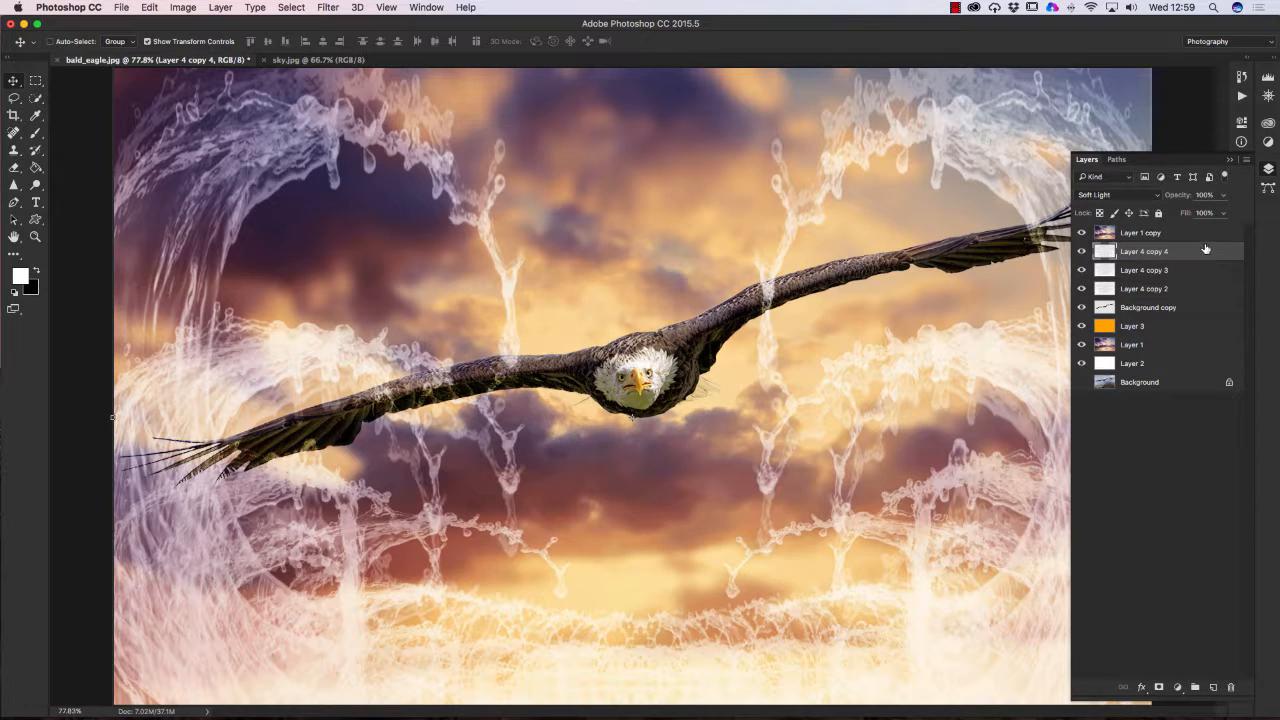
pyautogui.click(1188, 307)
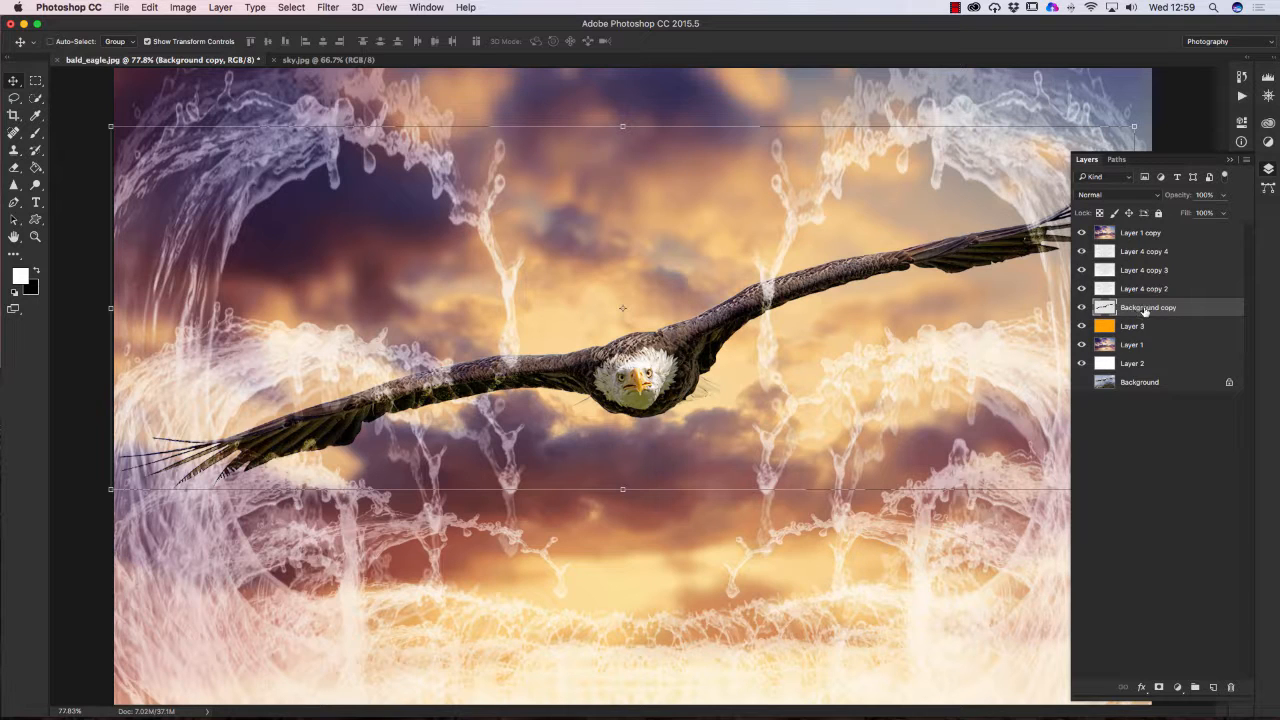
pyautogui.moveTo(1145, 311); pyautogui.dragTo(1151, 281)
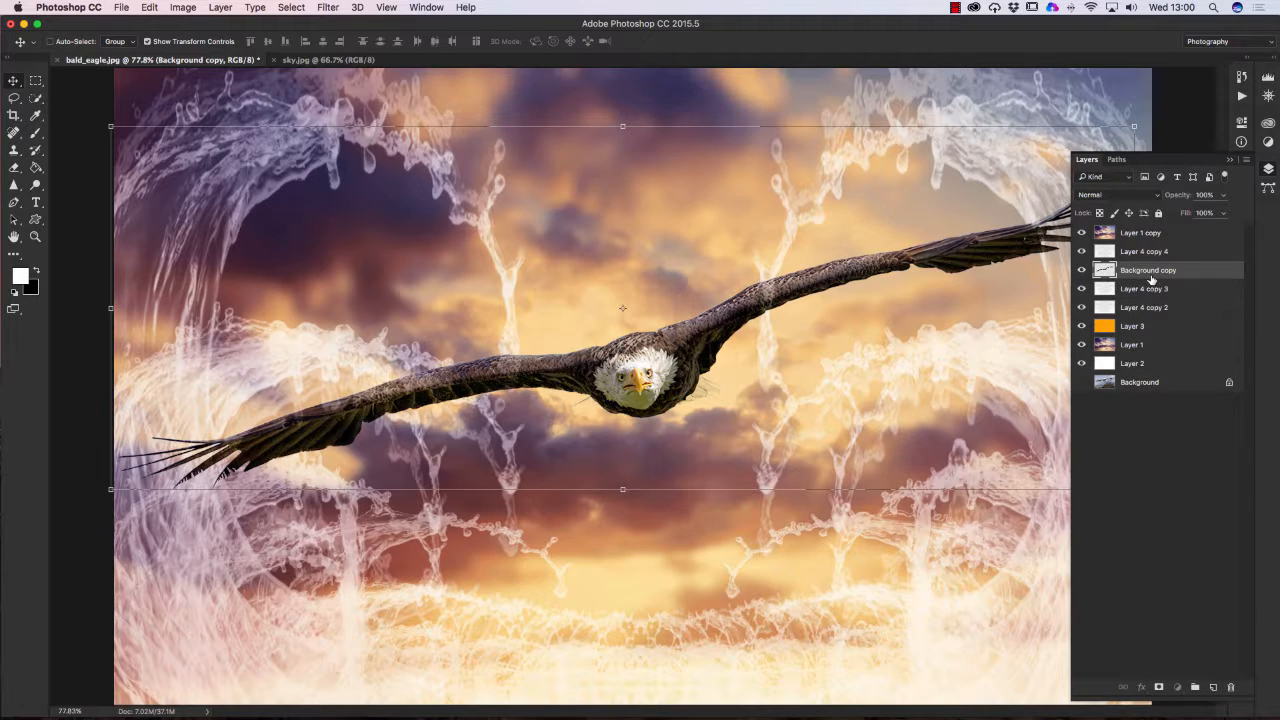
pyautogui.click(1229, 160)
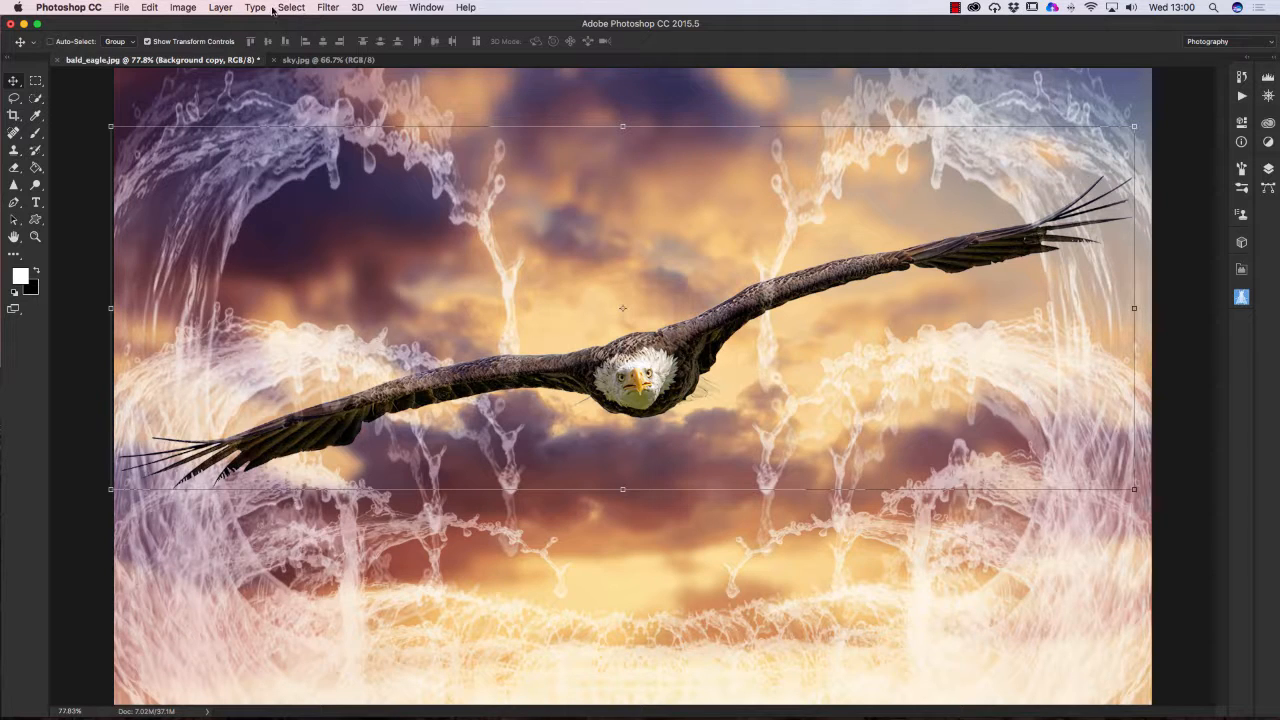
# - Flatten the image and discard the hidden layers
pyautogui.click(220, 8)
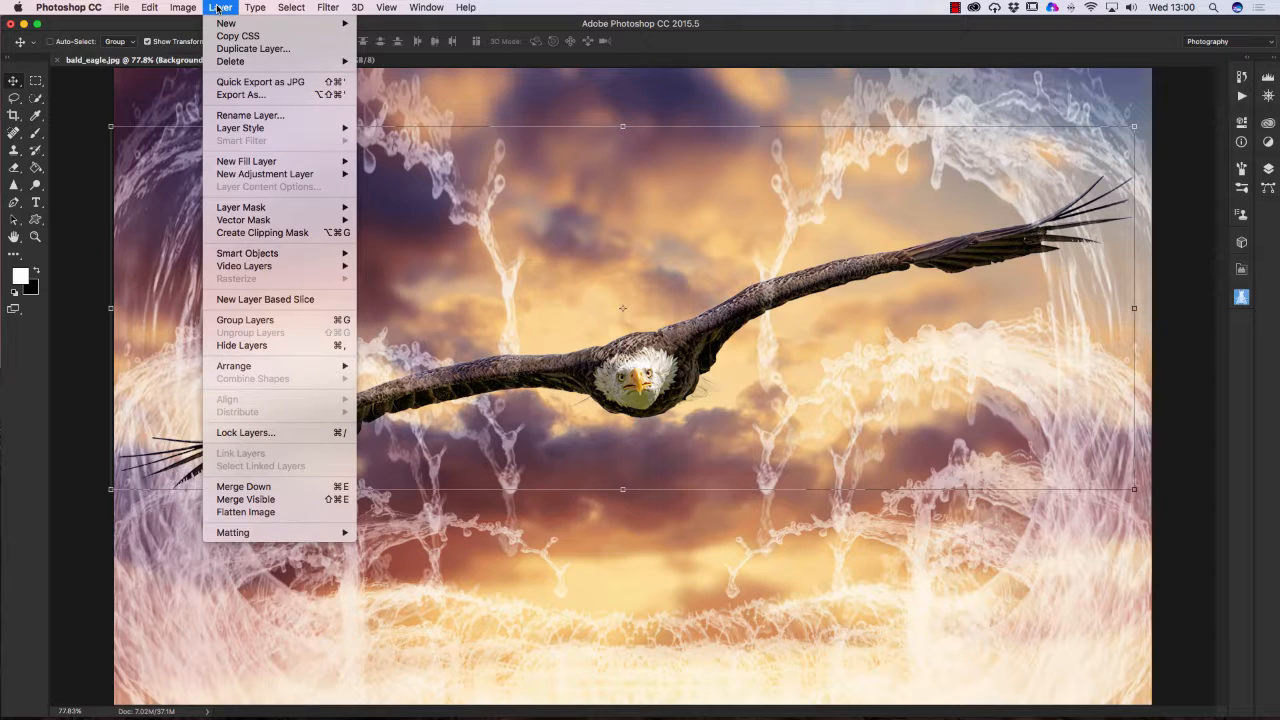
pyautogui.click(246, 512)
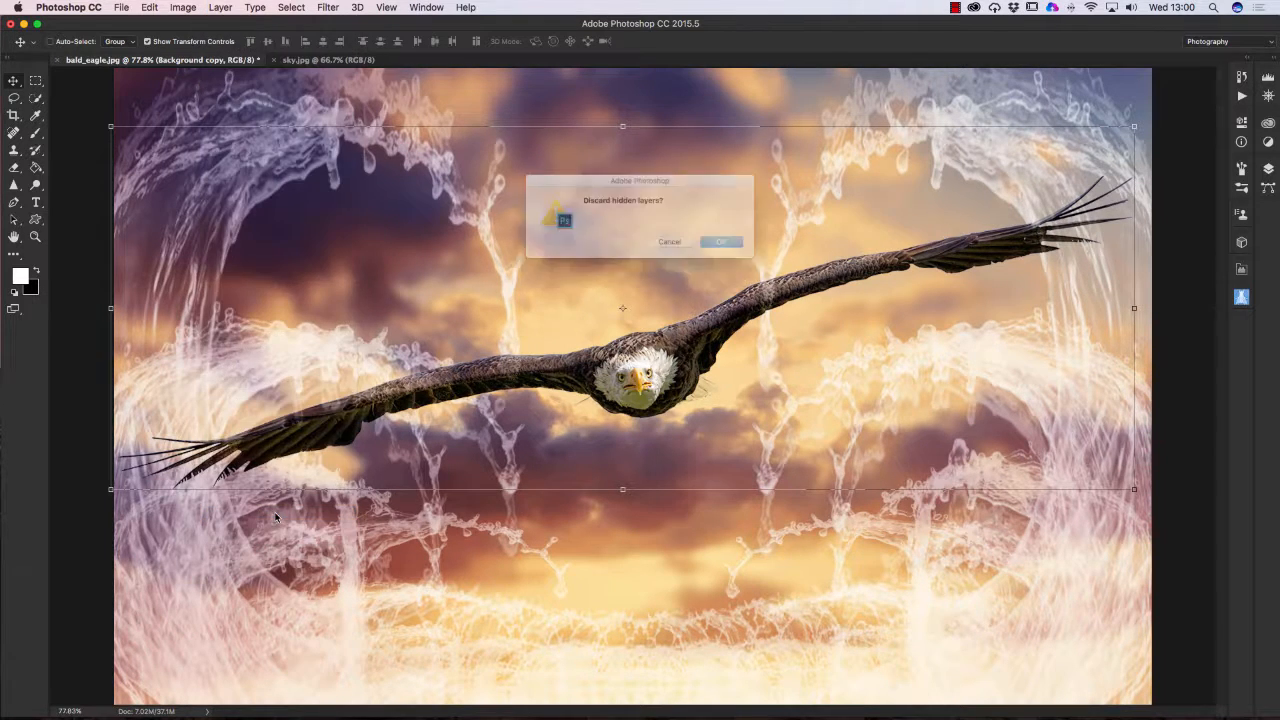
pyautogui.click(740, 248)
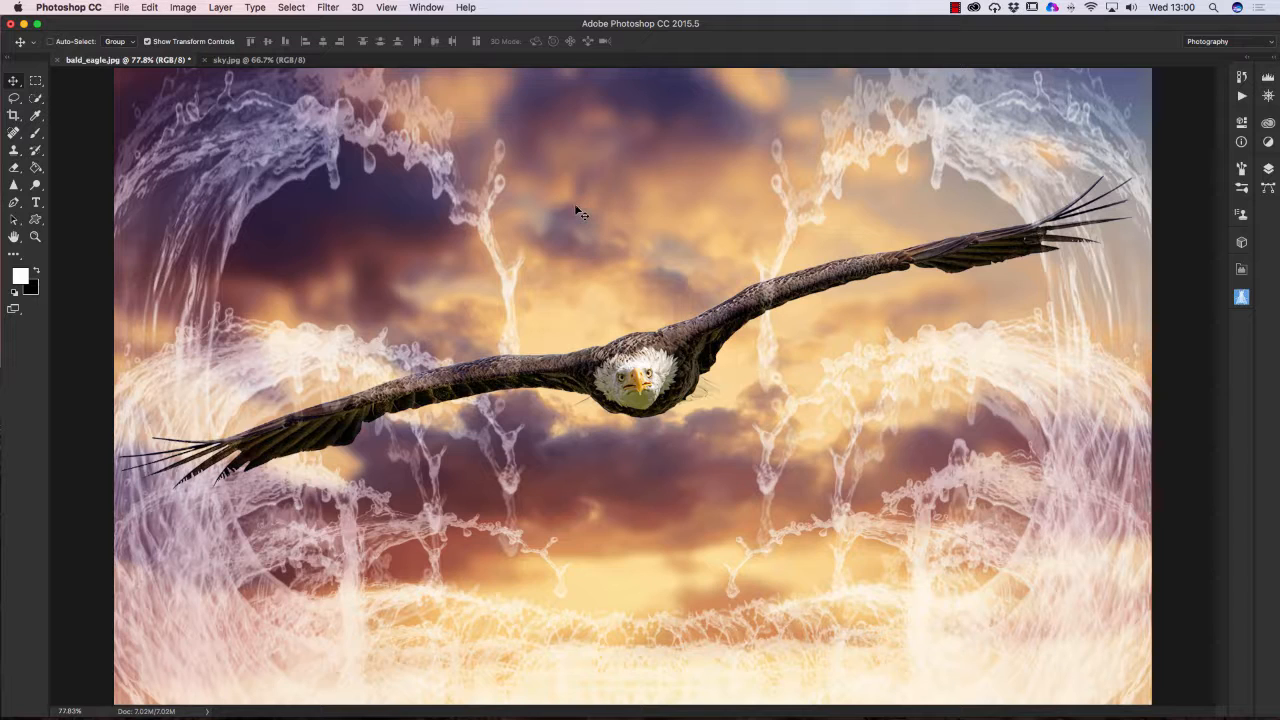
# - Save the flattened image as a JPEG named Eagle splash in the Exercise 1 folder, at quality 12 Maximum with Baseline ("Standard") format
pyautogui.click(122, 9)
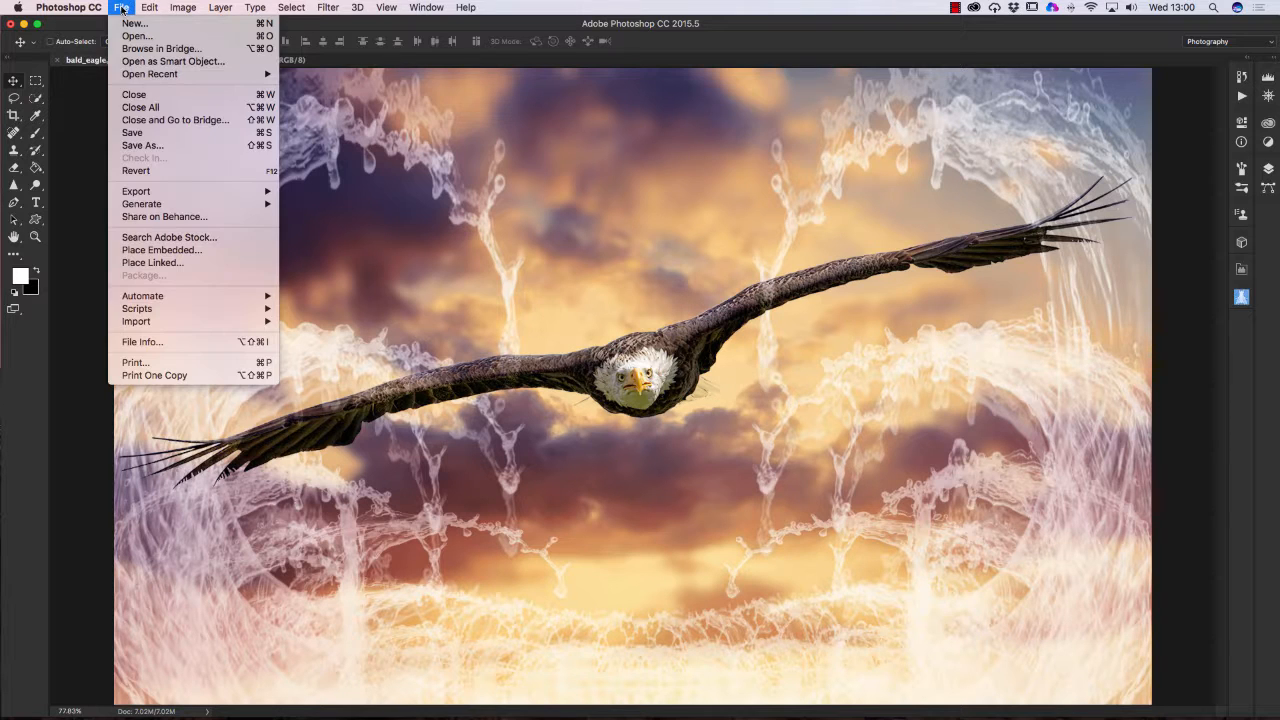
pyautogui.click(136, 146)
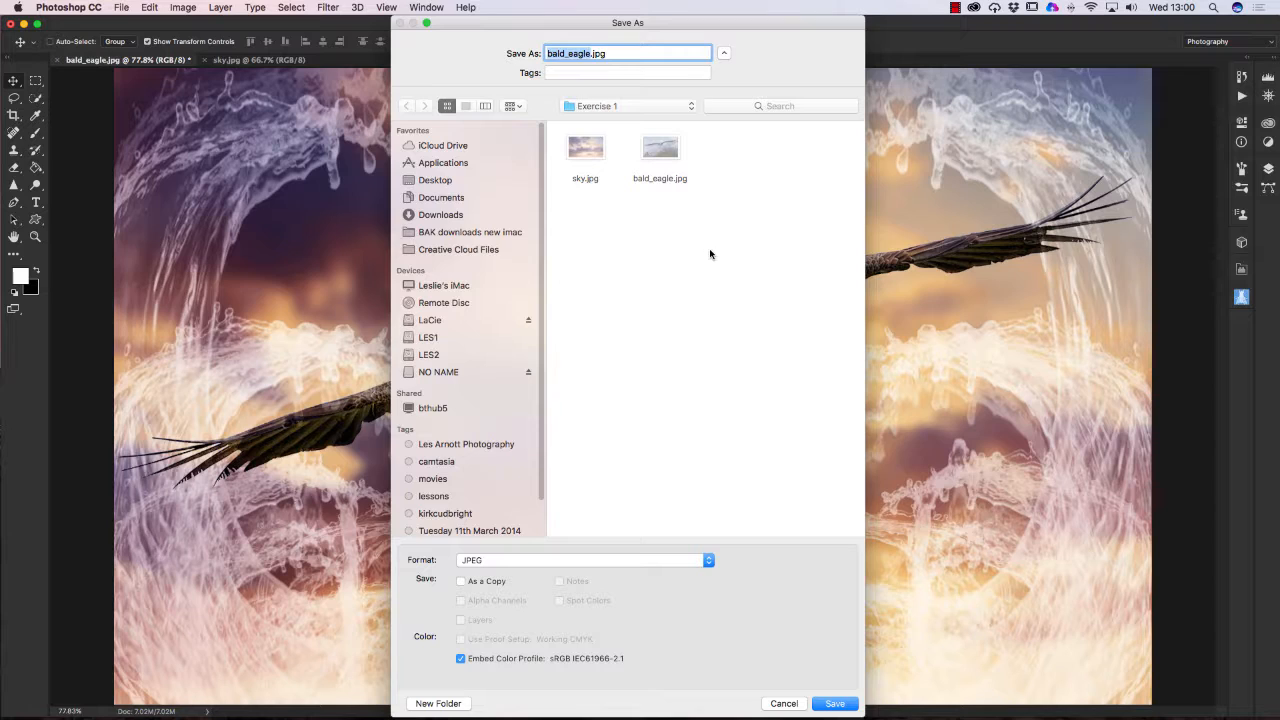
pyautogui.write('Eagle splash')
pyautogui.click(836, 704)
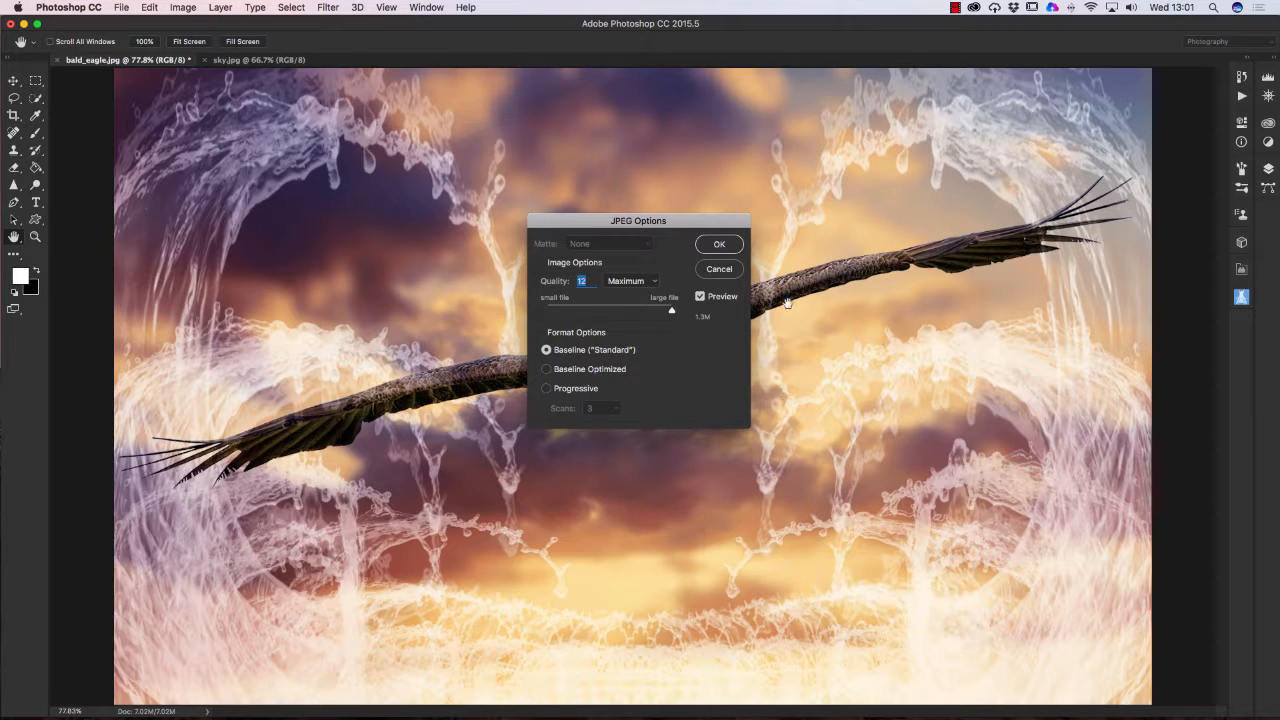
pyautogui.click(719, 245)
pyautogui.press('v')
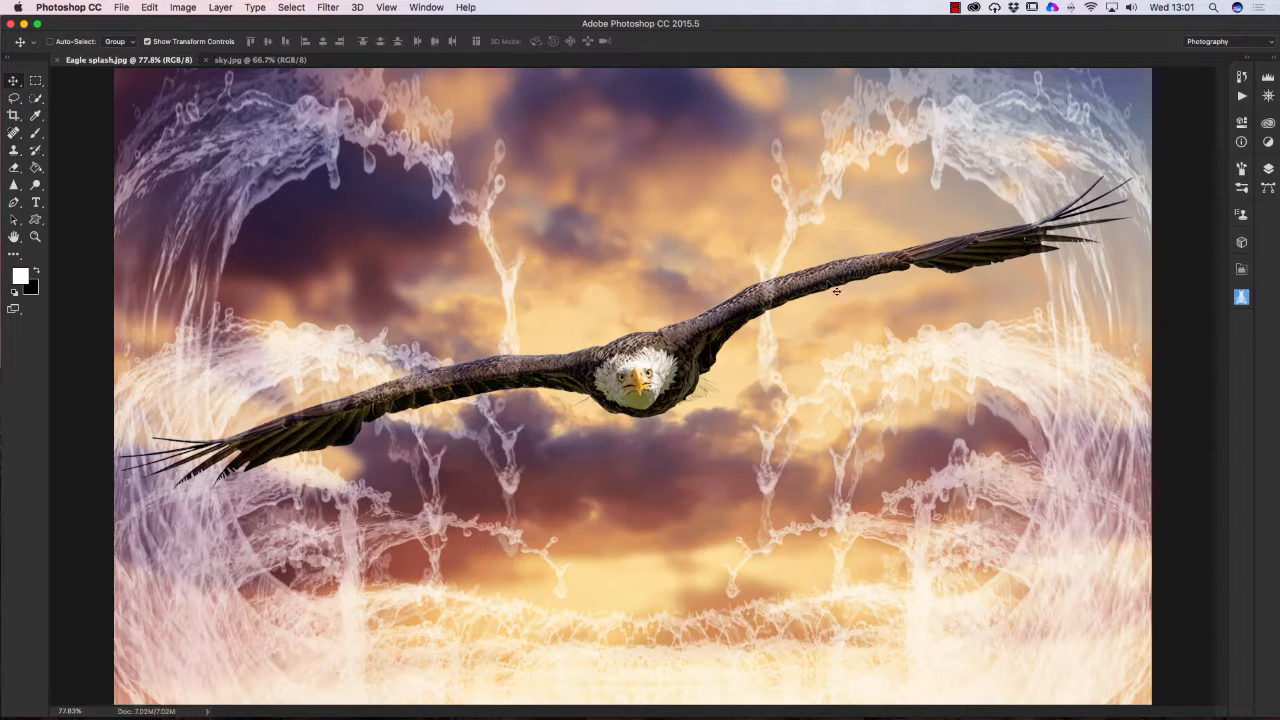